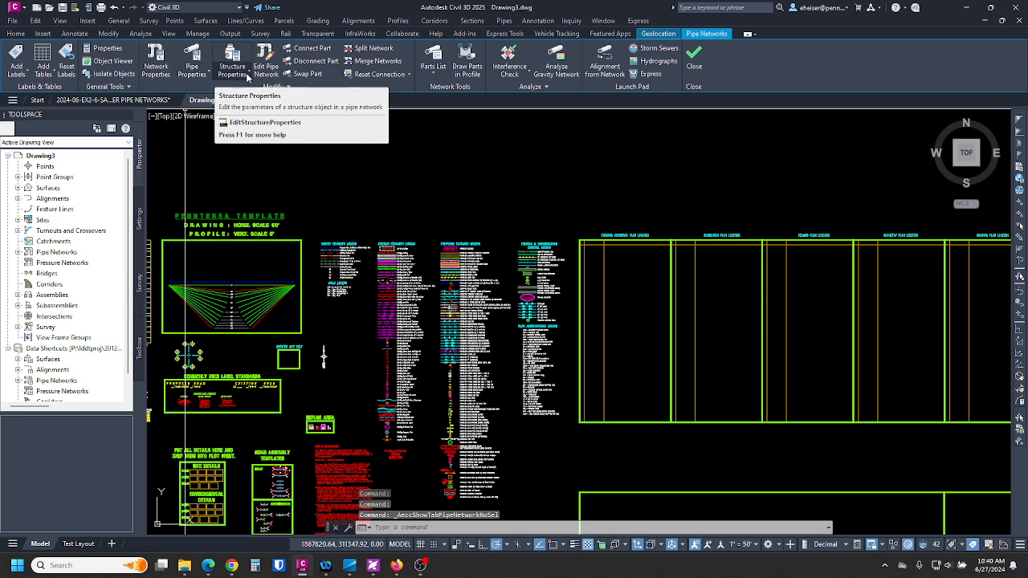
Set the pipe network catalog folder to Pipes Catalog inside S:\Design\_PennTerra CAD Standards
click(434, 57)
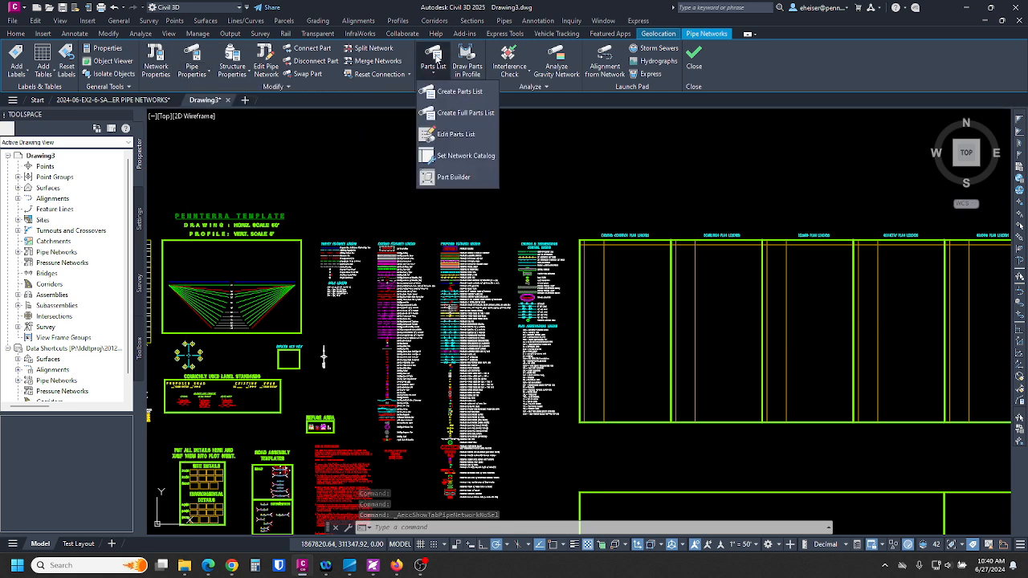
click(485, 155)
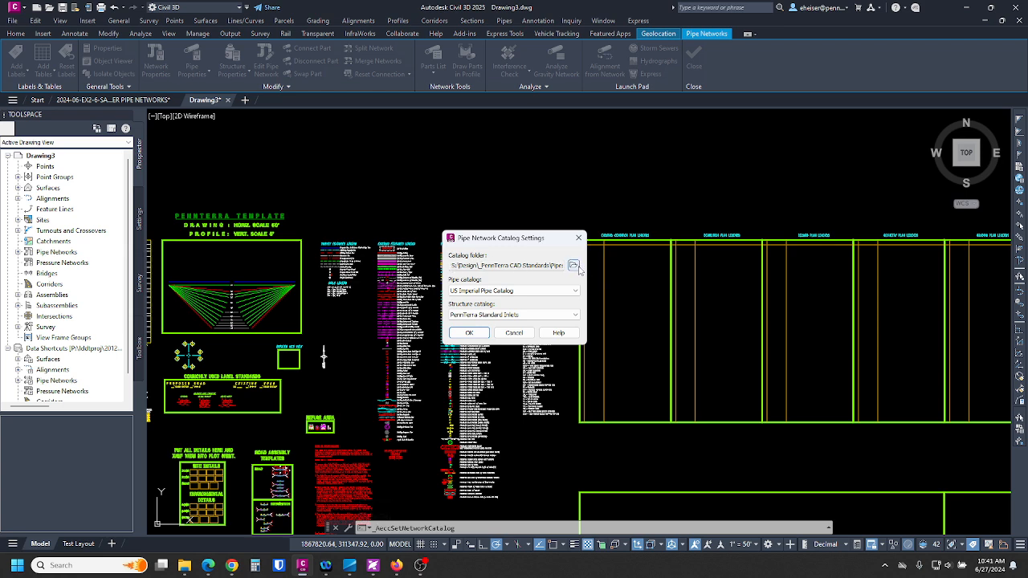
click(574, 266)
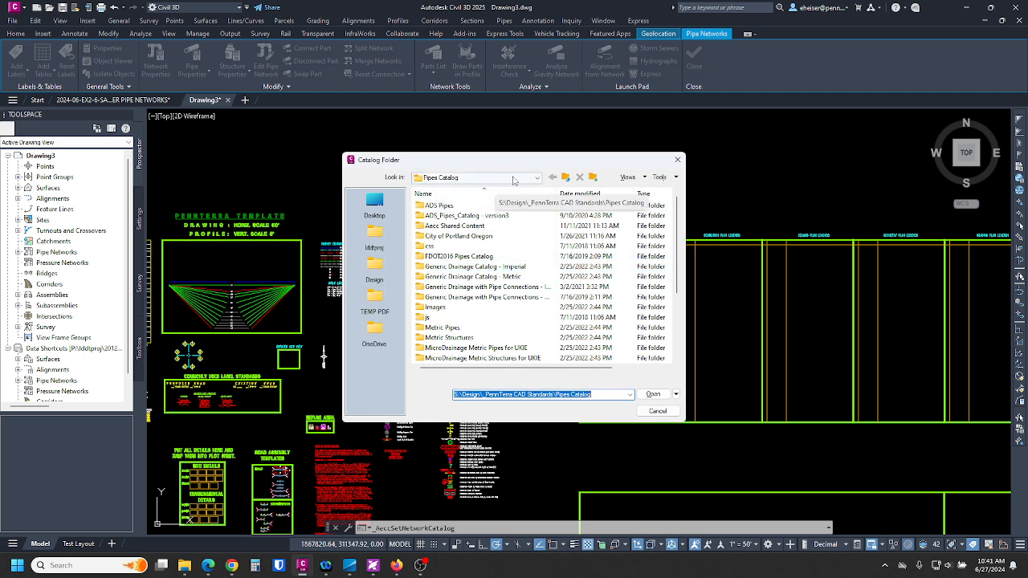
click(537, 178)
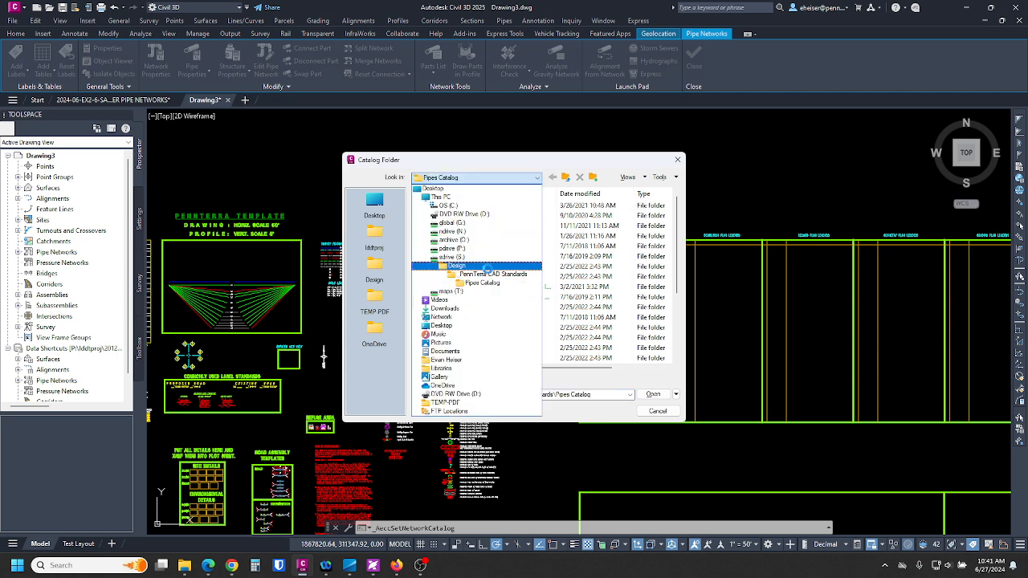
click(465, 258)
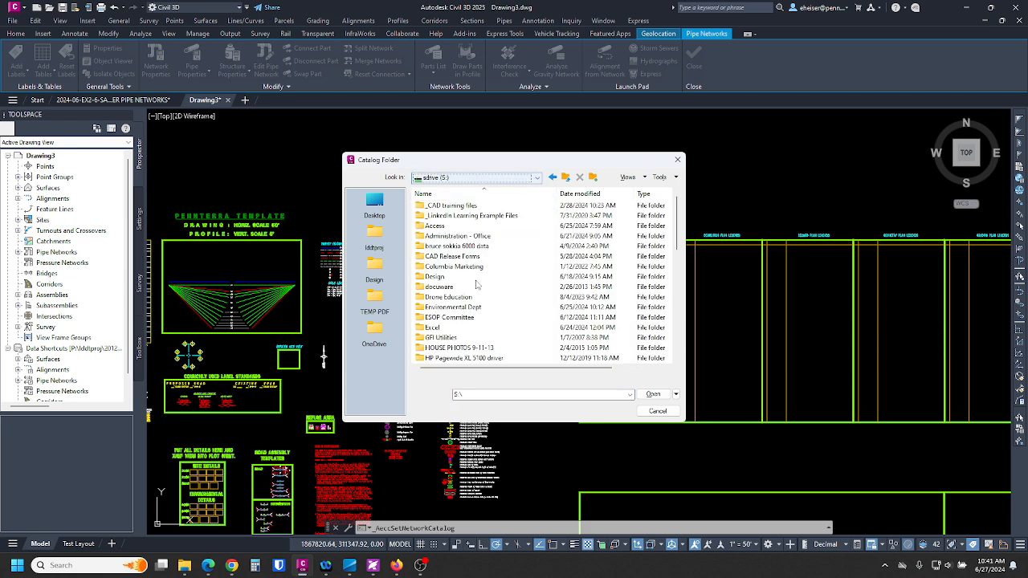
double_click(453, 278)
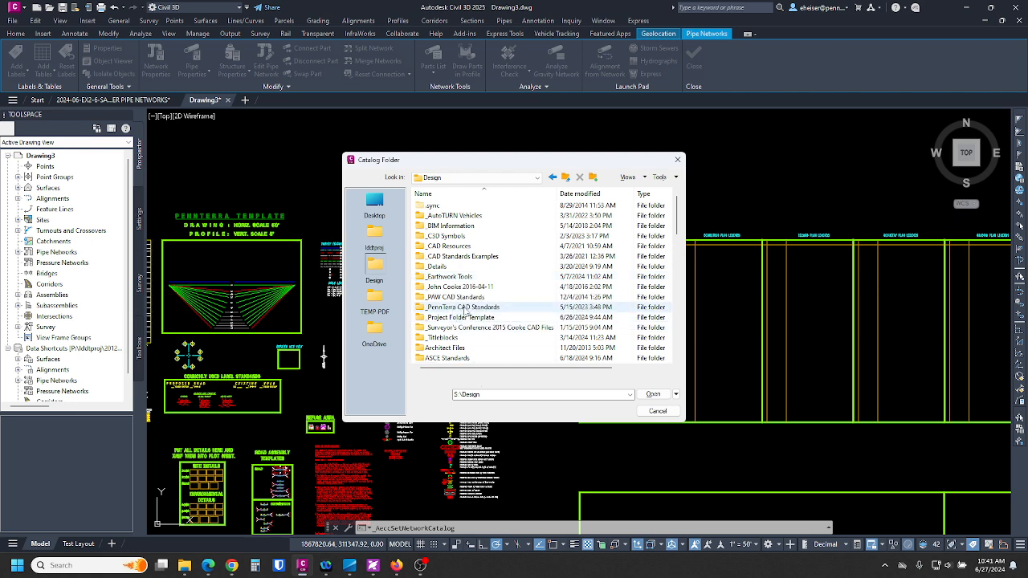
double_click(464, 310)
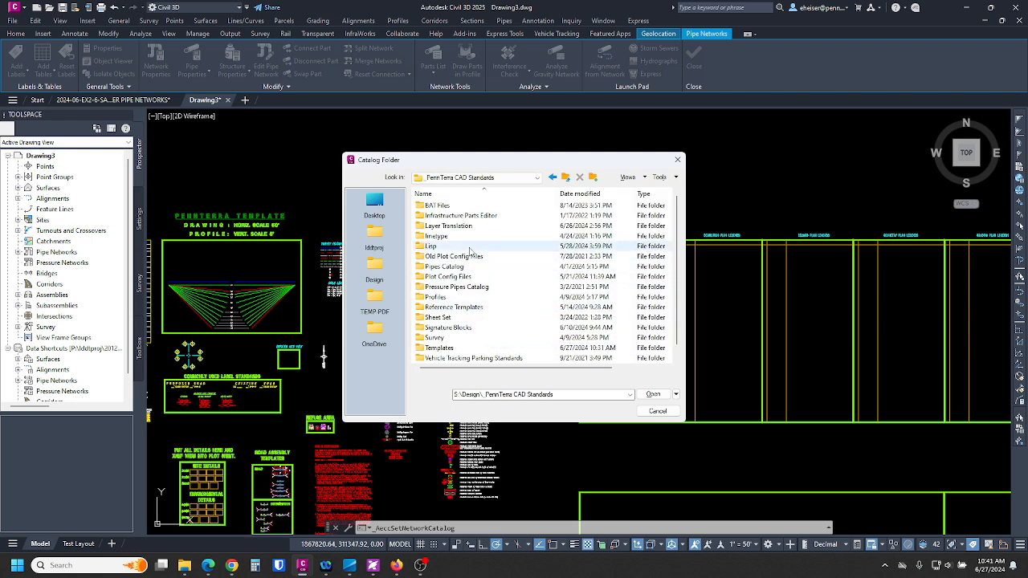
click(444, 266)
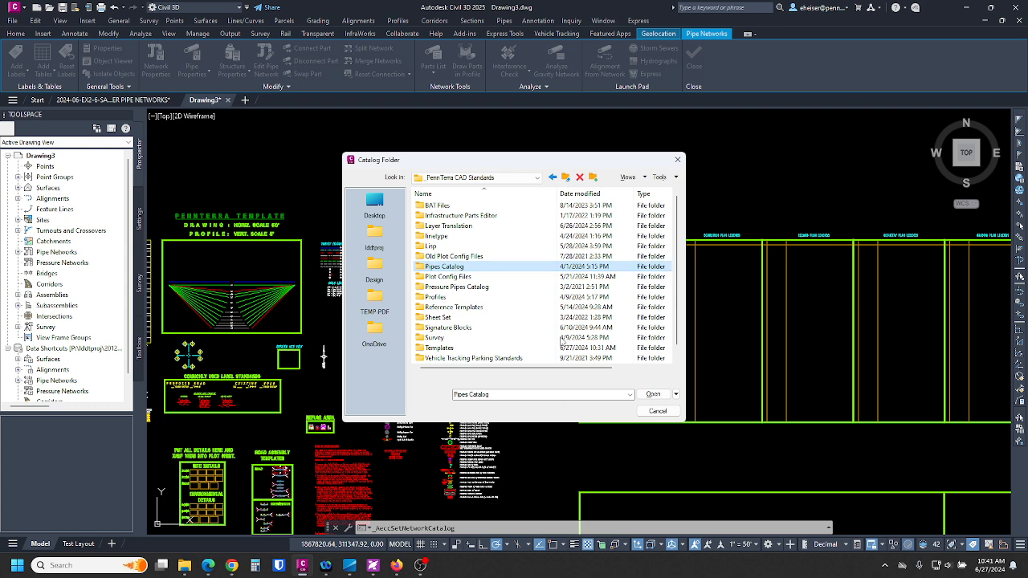
click(660, 396)
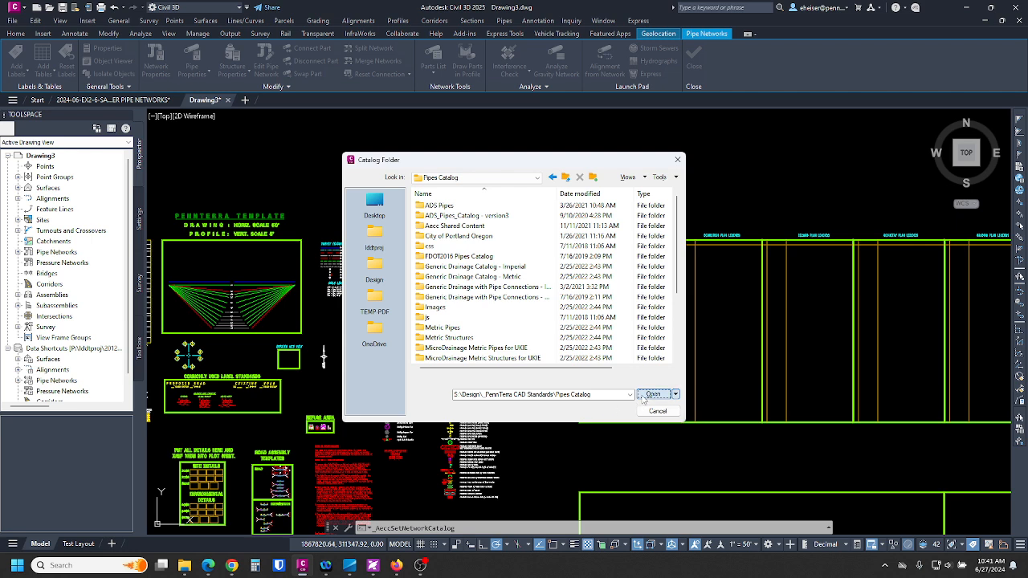
click(649, 395)
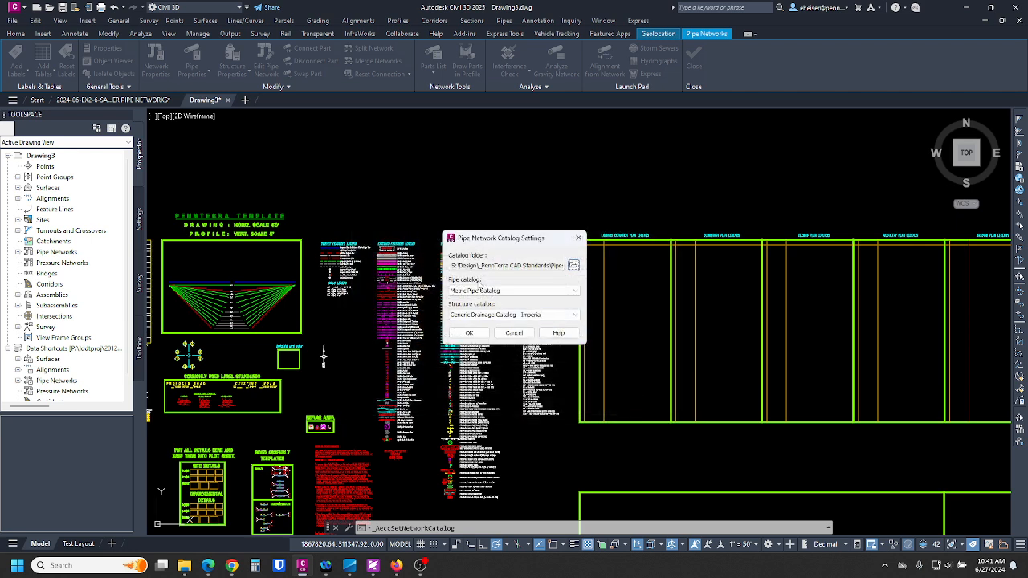
Set the pipe catalog to US Imperial Pipe Catalog and the structure catalog to PennTerra Standard Inlets, and apply the catalog settings
click(518, 291)
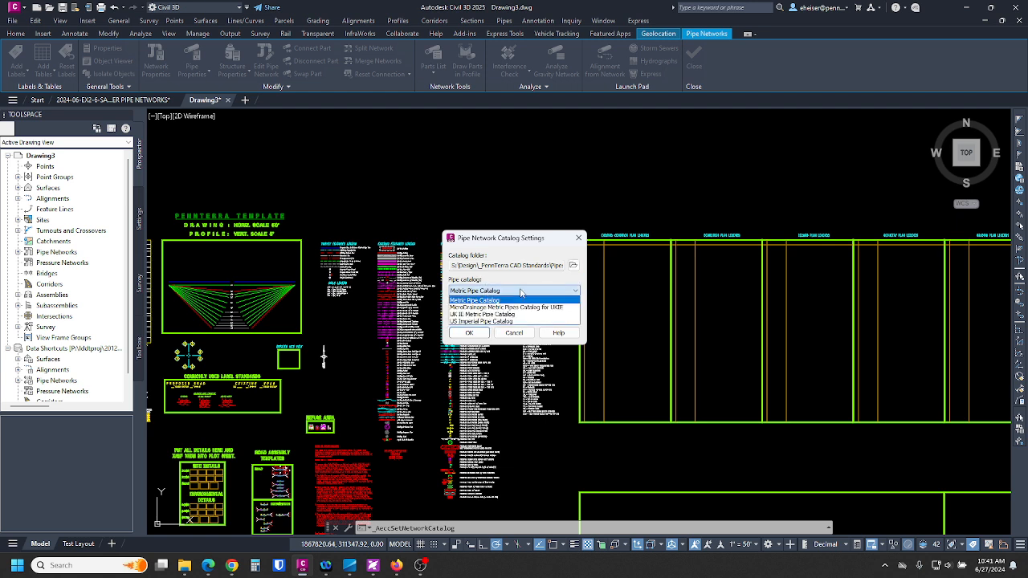
click(494, 321)
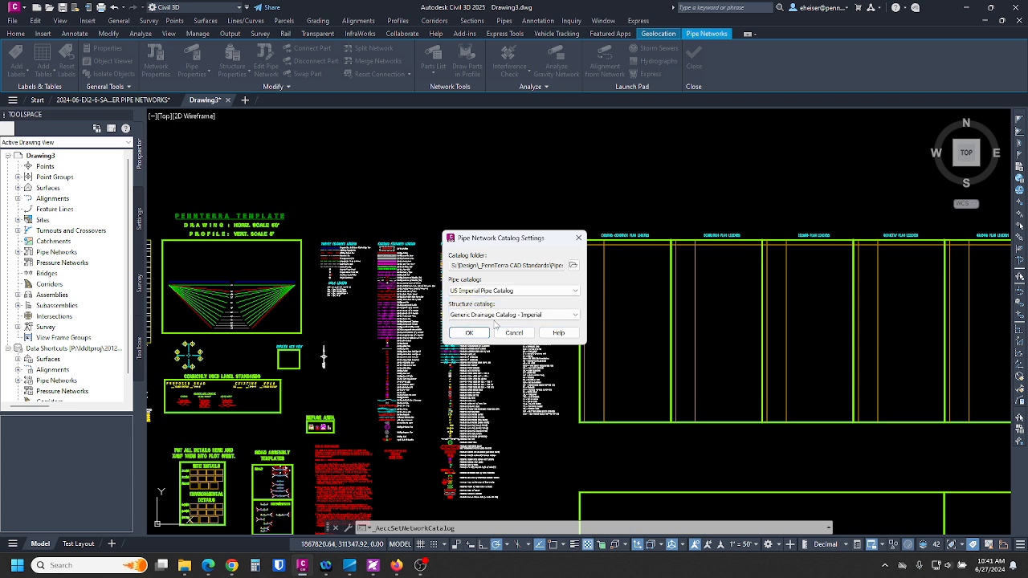
click(517, 316)
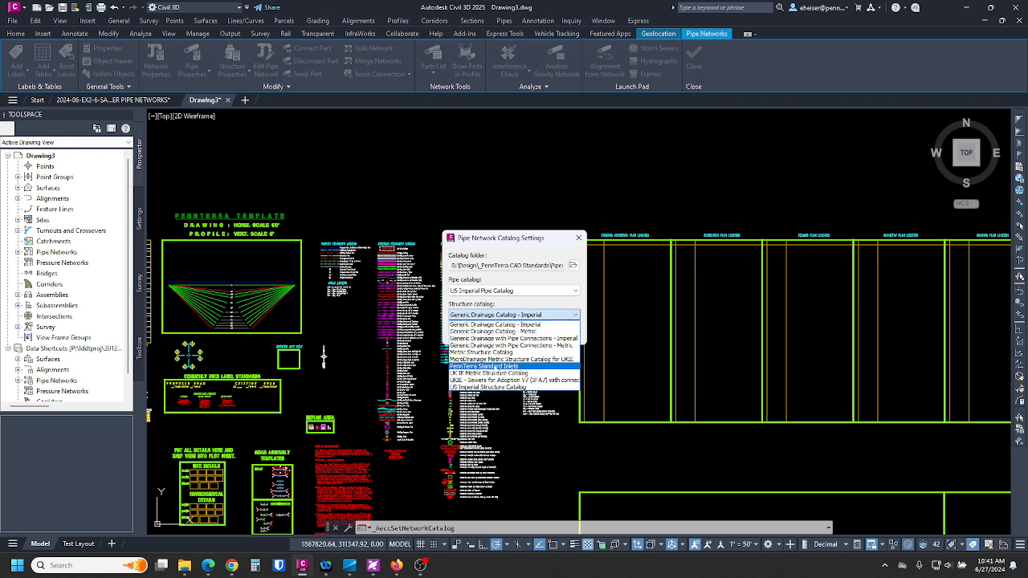
click(495, 367)
click(469, 332)
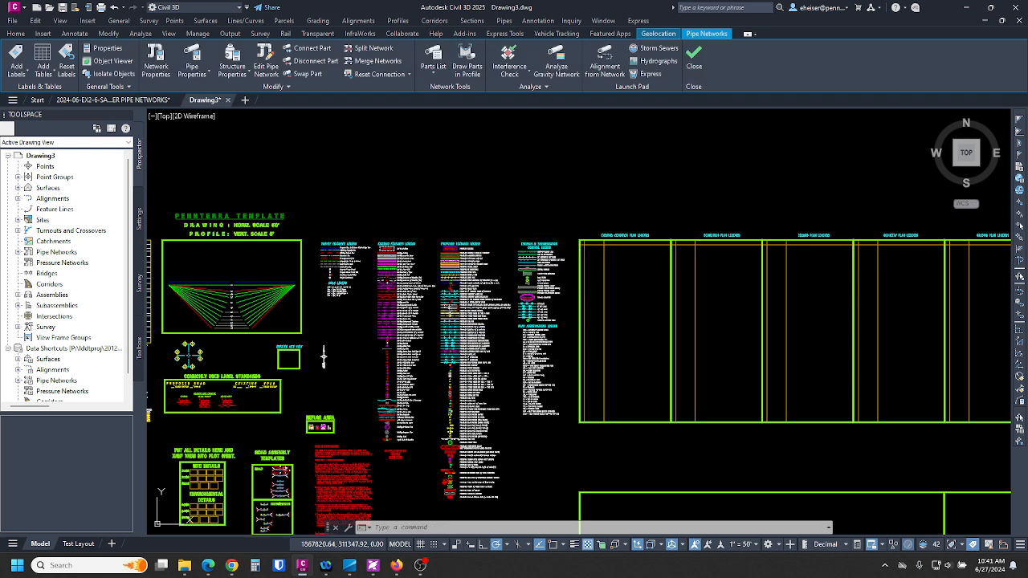
click(525, 192)
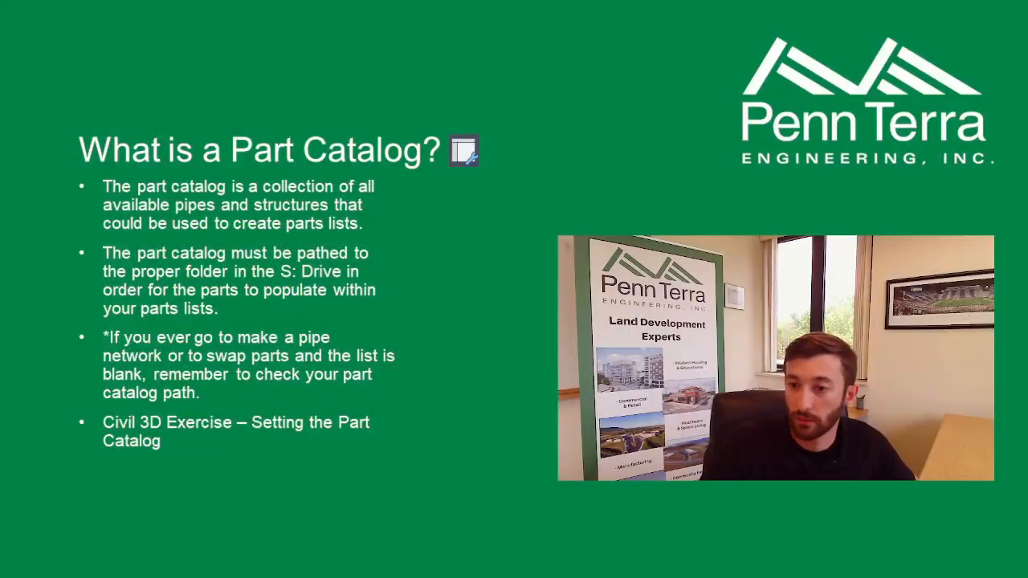
key(Right)
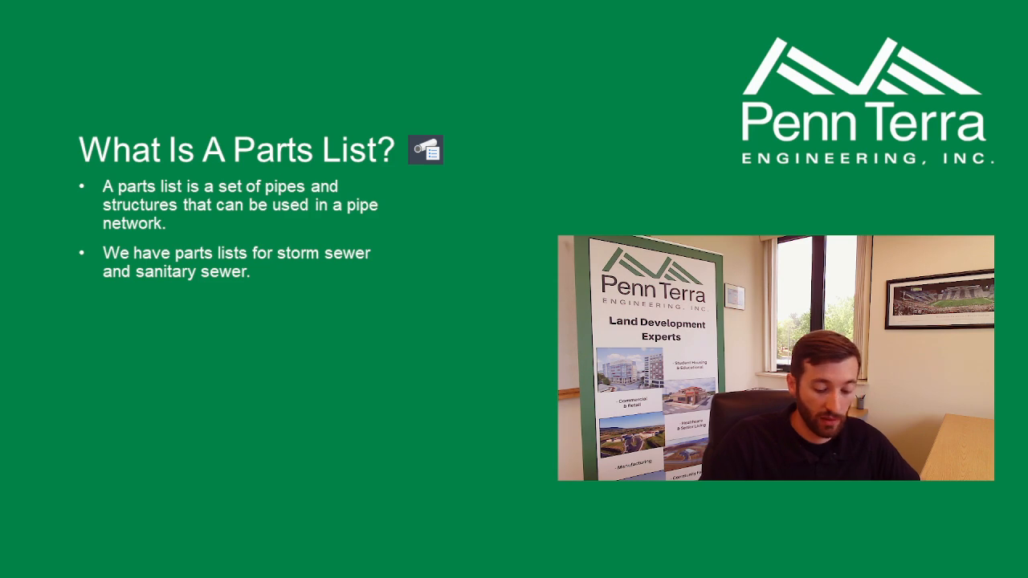
key(Right)
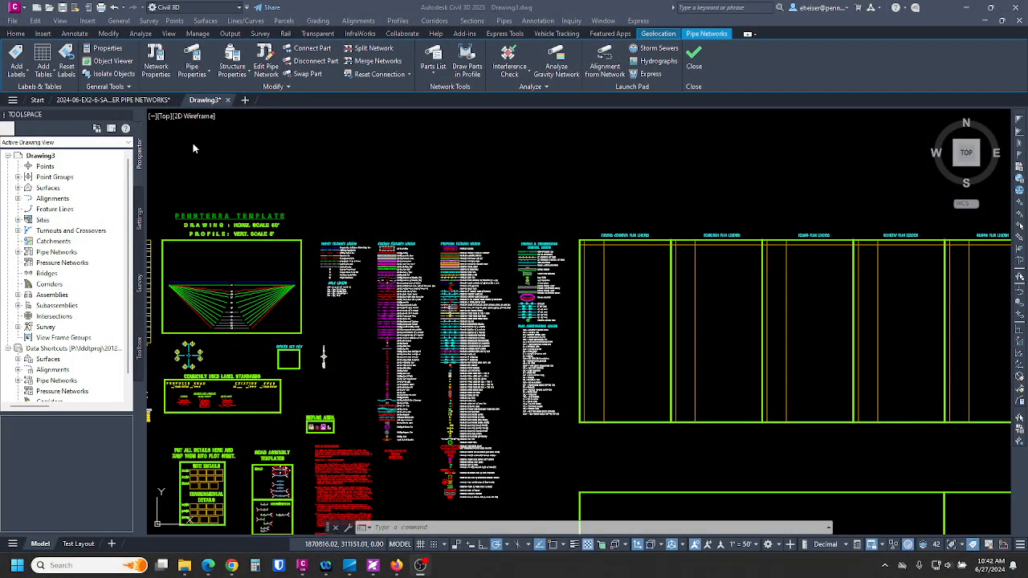
Switch to the 2024-06-EX2-6-SANITARY SEWER PIPE NETWORKS drawing and examine the PR-SAN alignment from the cul-de-sac along Sussex Drive
click(138, 101)
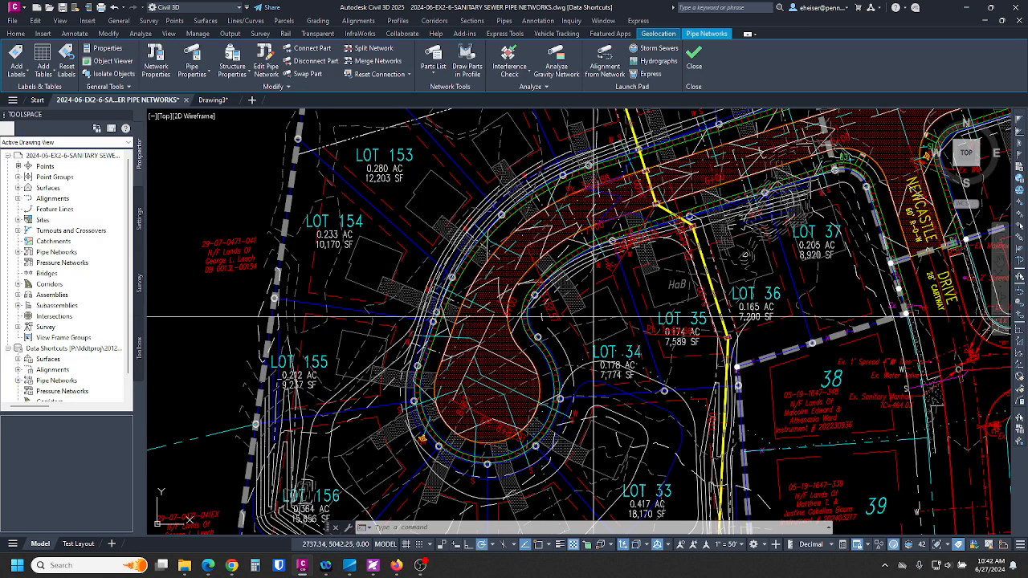
click(611, 306)
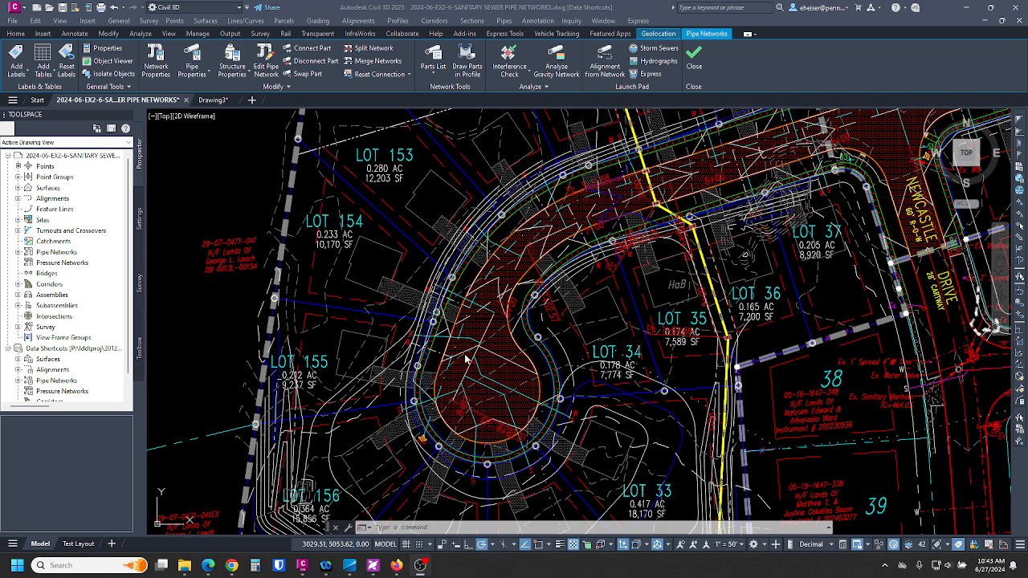
click(488, 329)
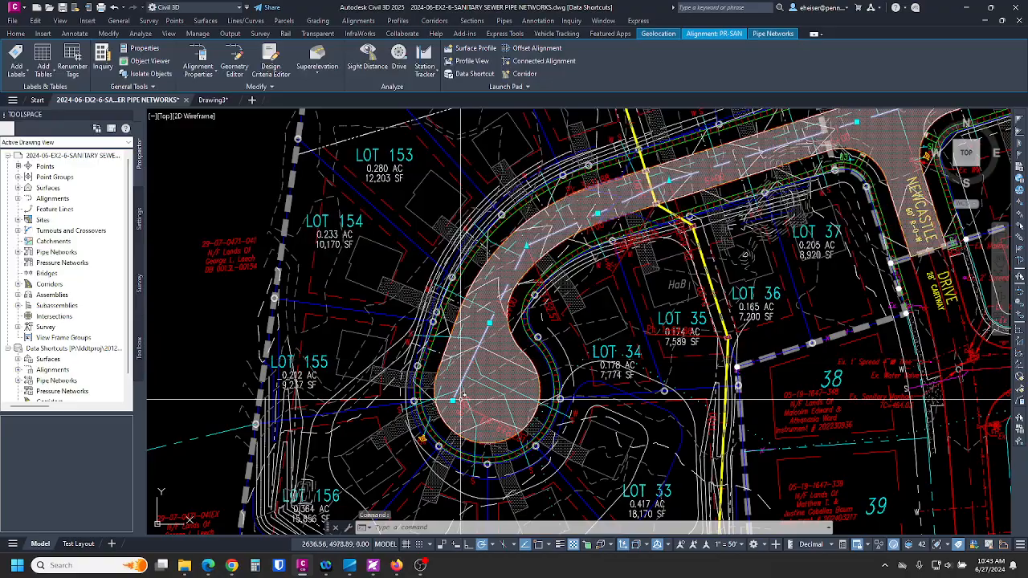
mouse_move(736, 186)
middle_down()
mouse_move(689, 220)
mouse_move(606, 254)
middle_up()
scroll(692, 232, down, 3)
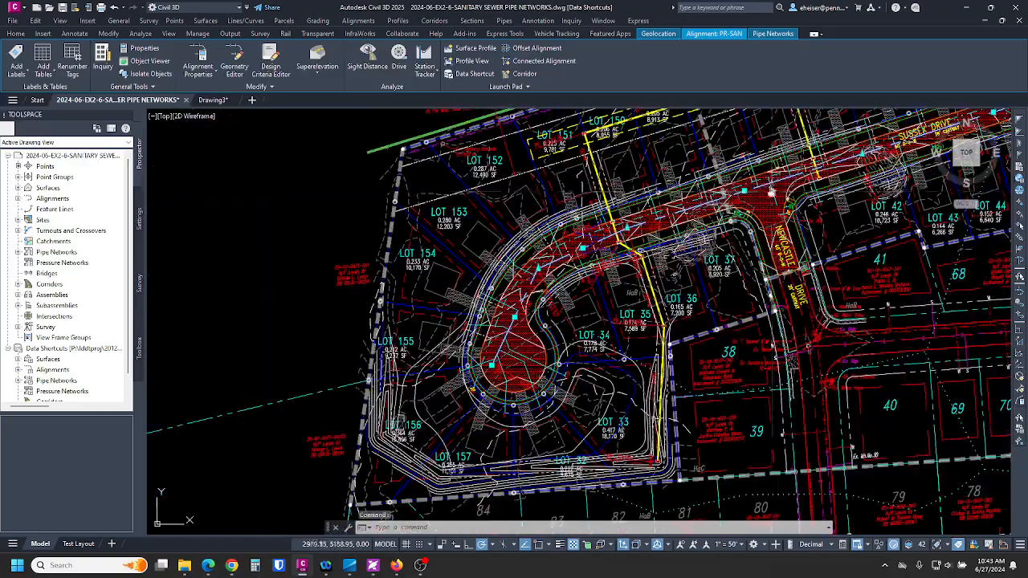
scroll(692, 232, up, 1)
middle_drag(739, 209, 515, 280)
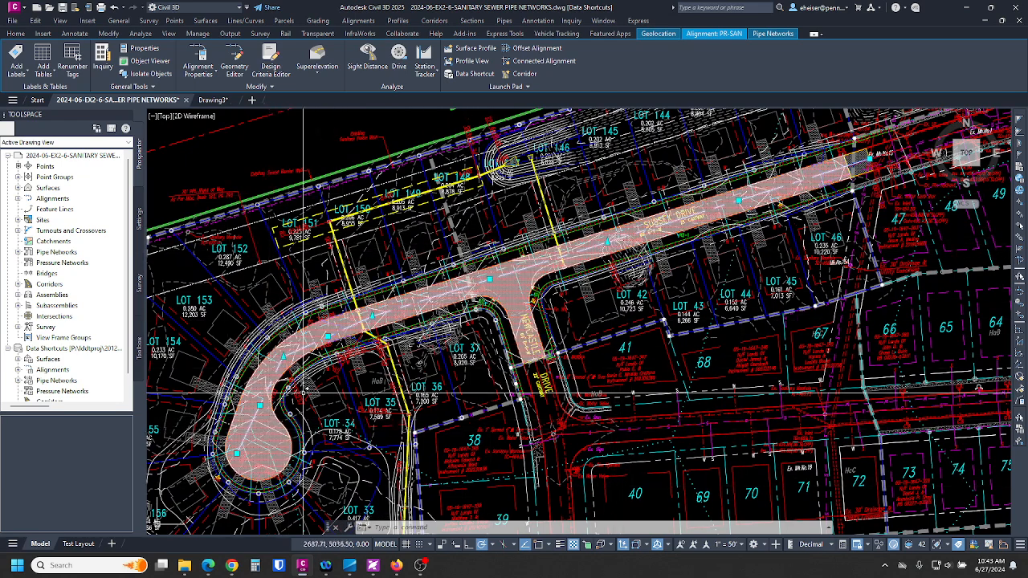
key(Escape)
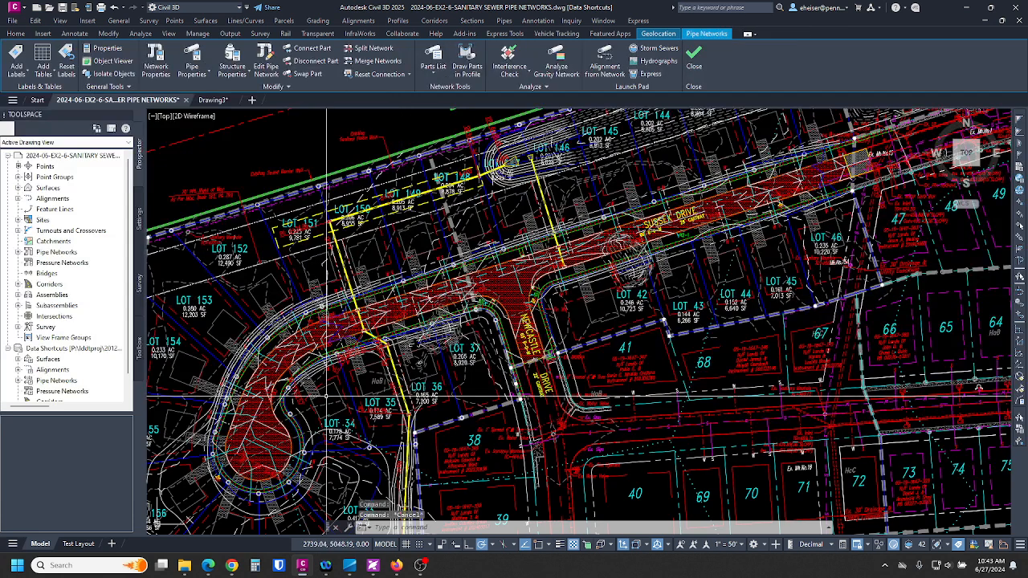
click(327, 394)
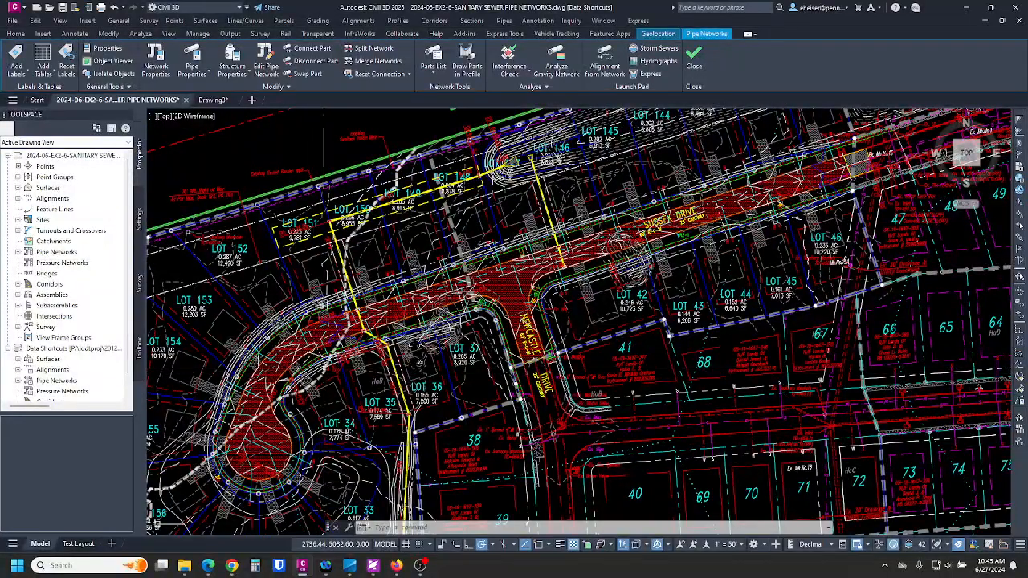
Start a pipe network from object on the PR-SAN alignment and accept the proposed flow direction
click(17, 34)
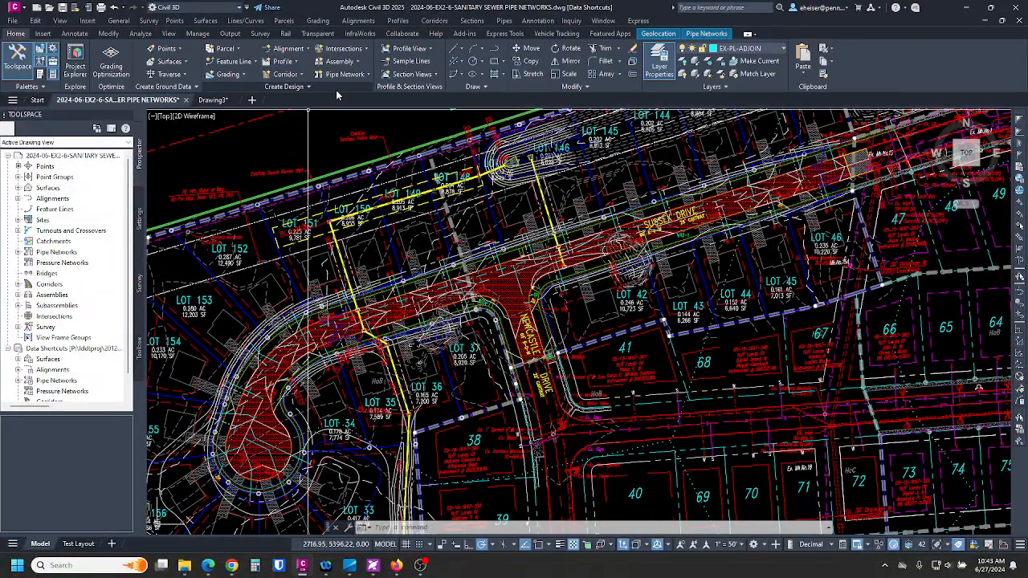
click(354, 75)
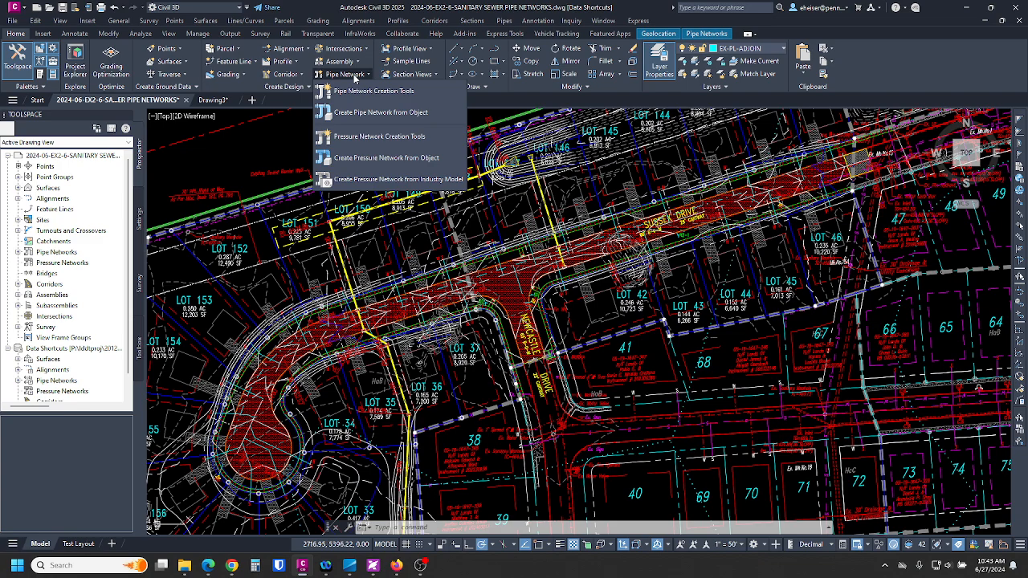
click(384, 113)
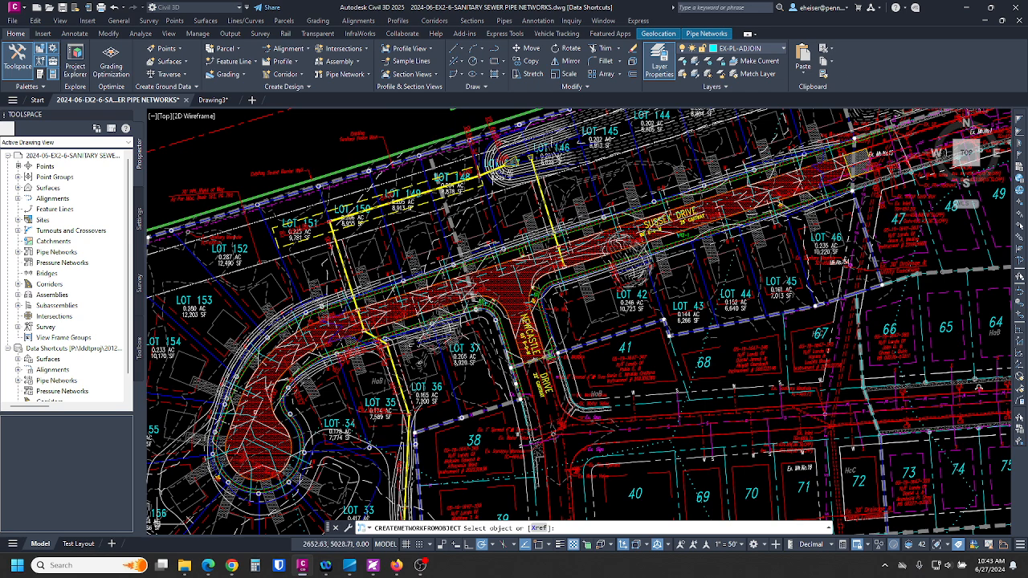
scroll(247, 446, up, 2)
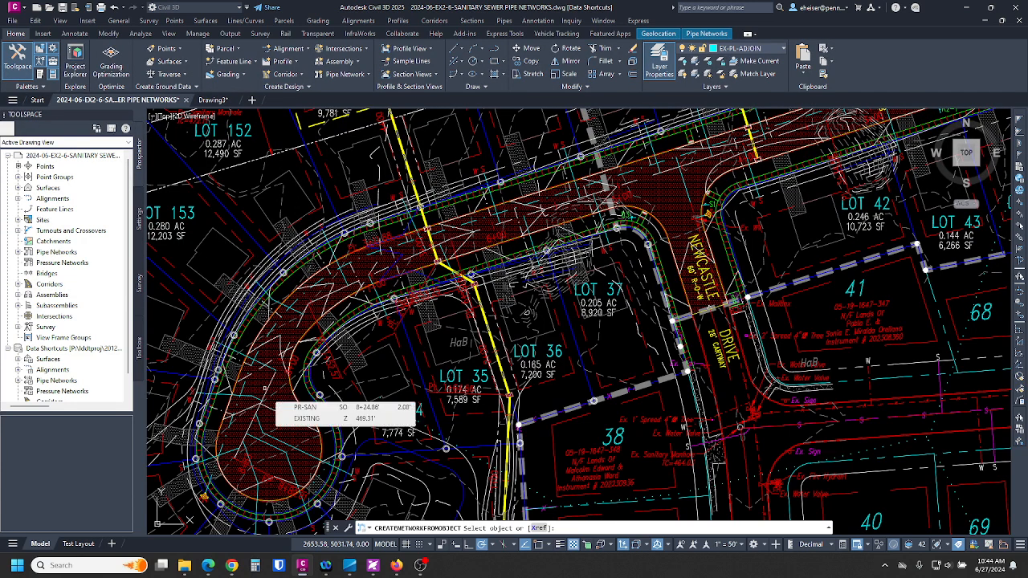
click(508, 392)
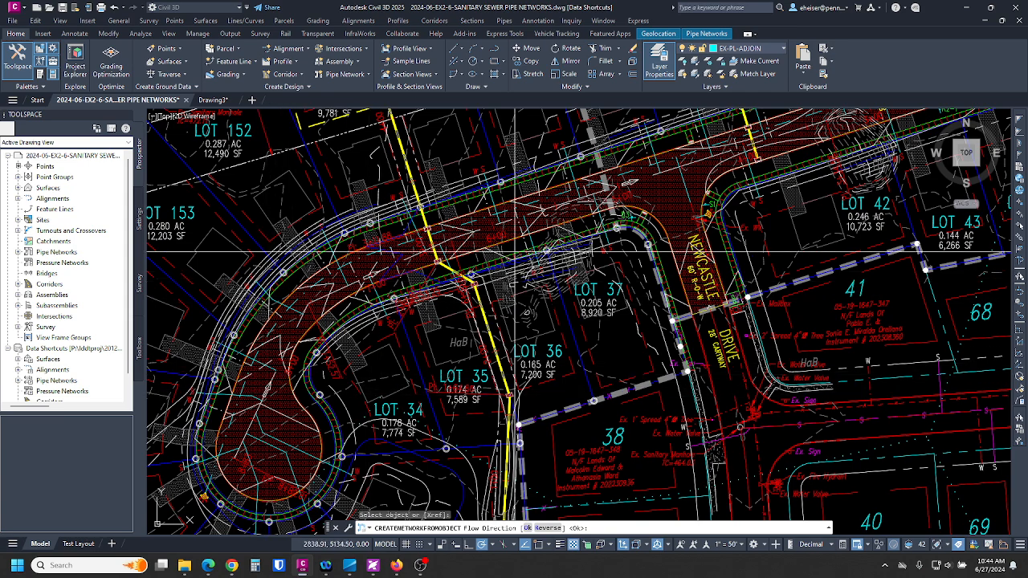
scroll(638, 189, down, 2)
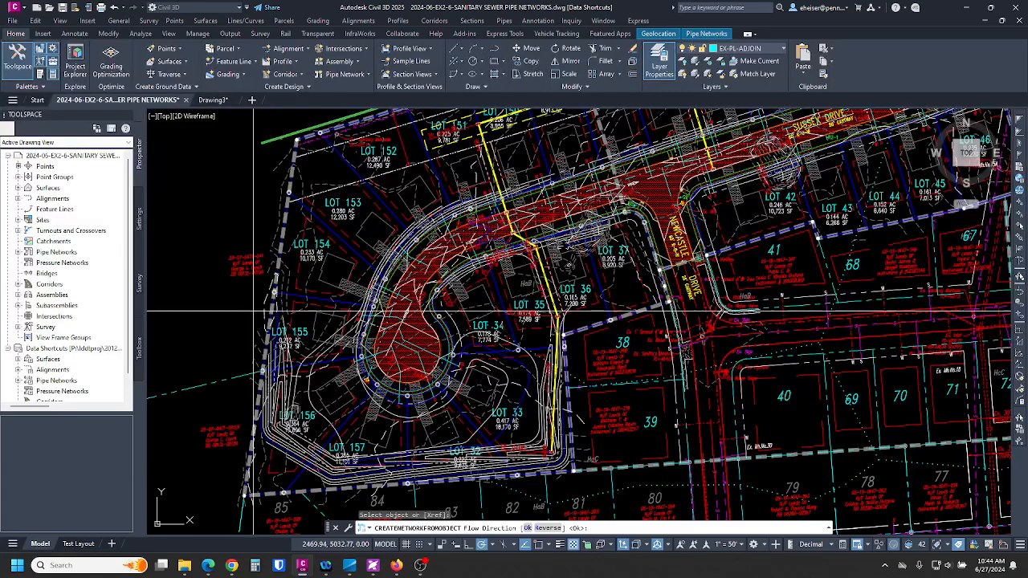
scroll(468, 289, up, 2)
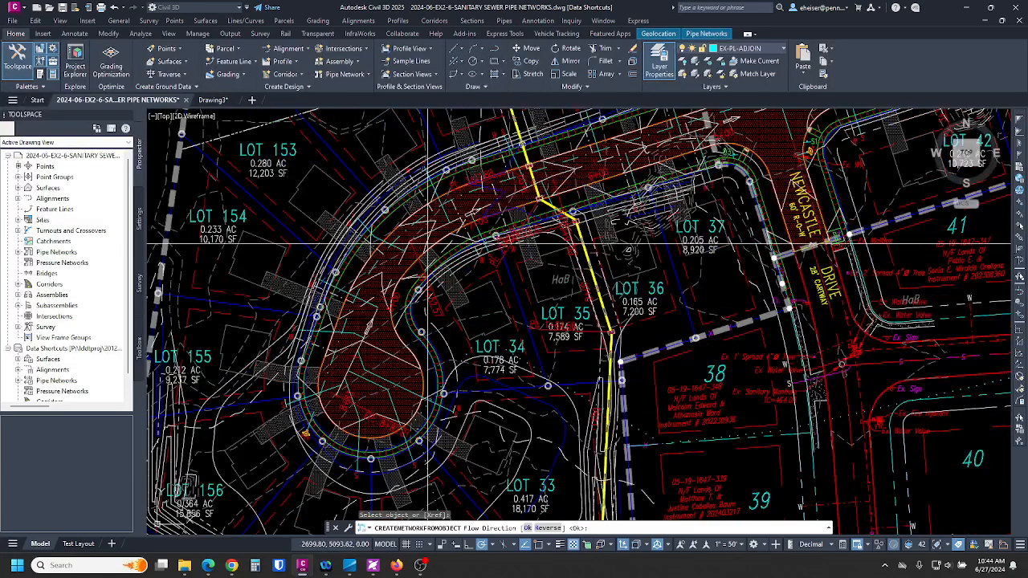
key(Return)
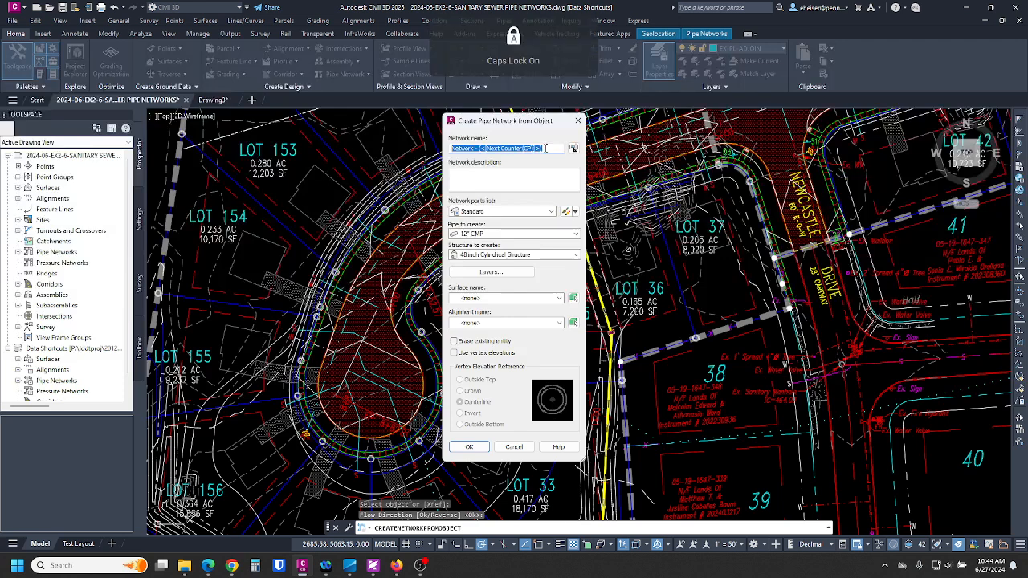
Name the new pipe network PR-SAN and choose PTE Sanitary Sewer as its parts list
key(Caps_Lock)
text(PR-SAN)
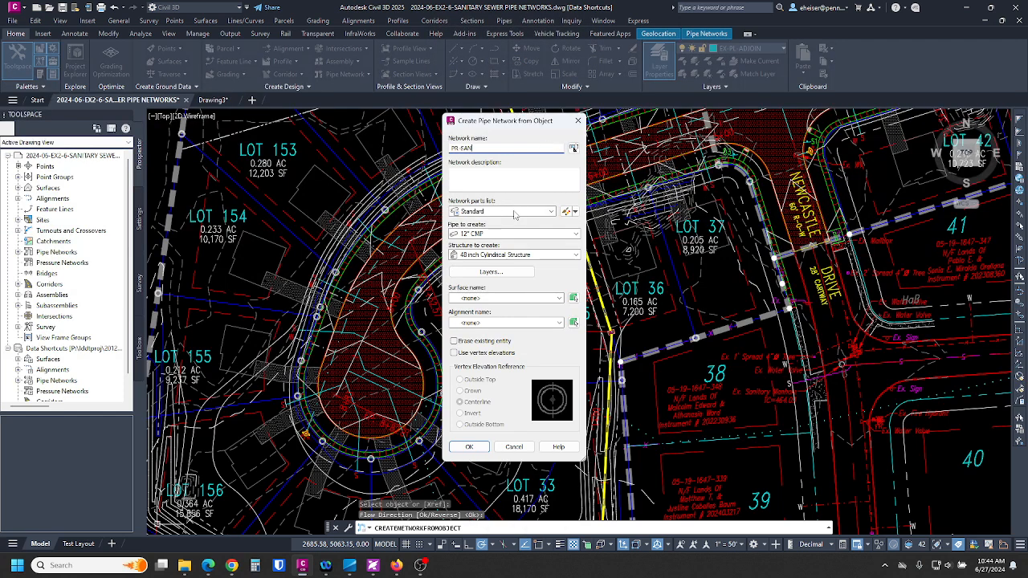
click(514, 212)
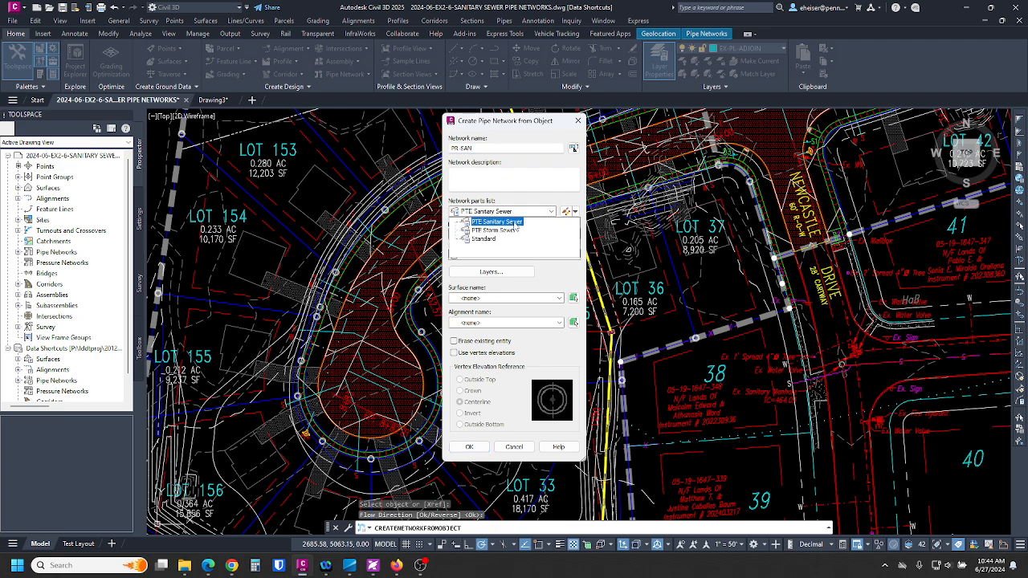
click(515, 223)
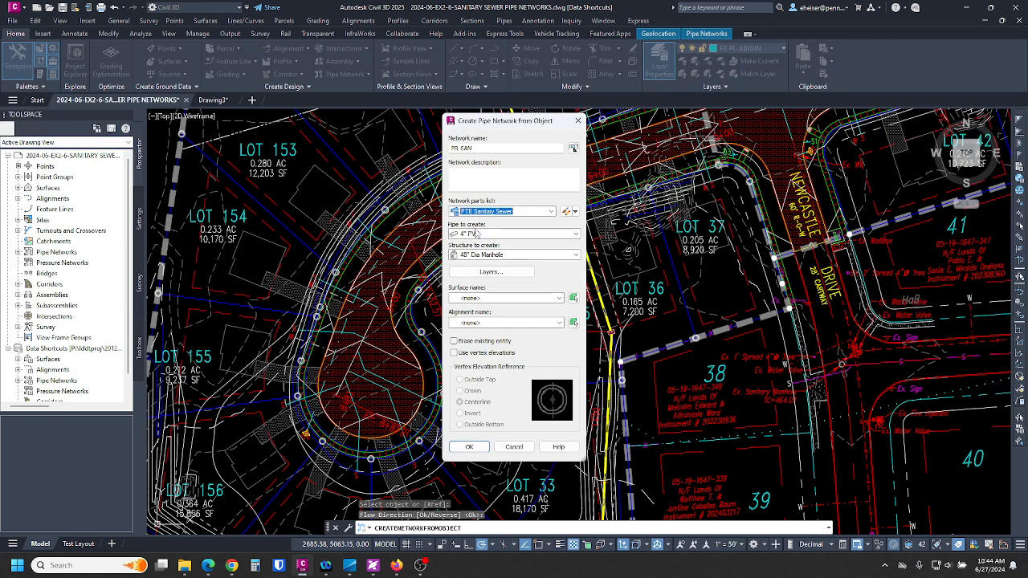
Set the pipe to create to 8" PVC and reference the PROPOSED surface for the new network
click(516, 235)
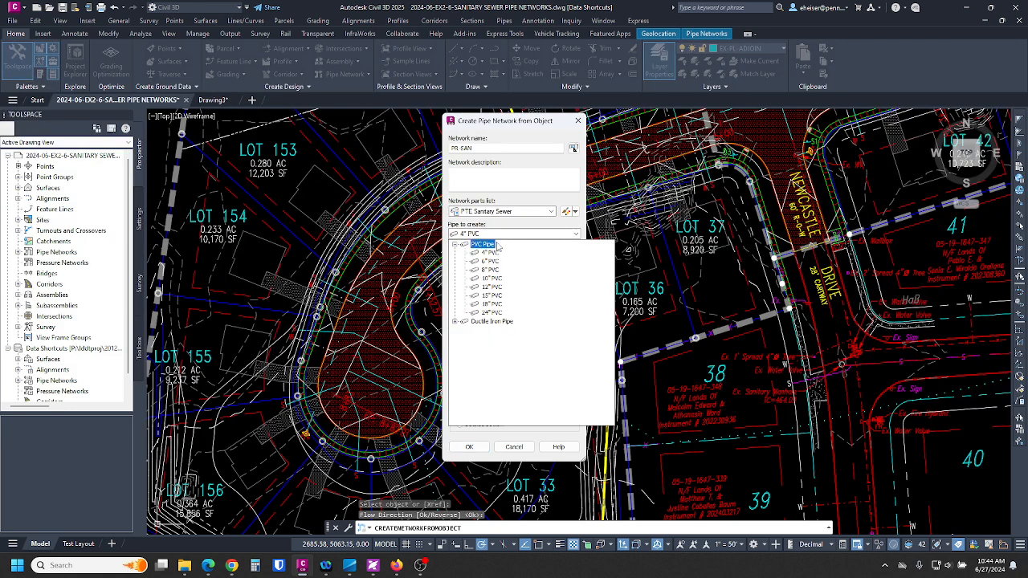
click(490, 269)
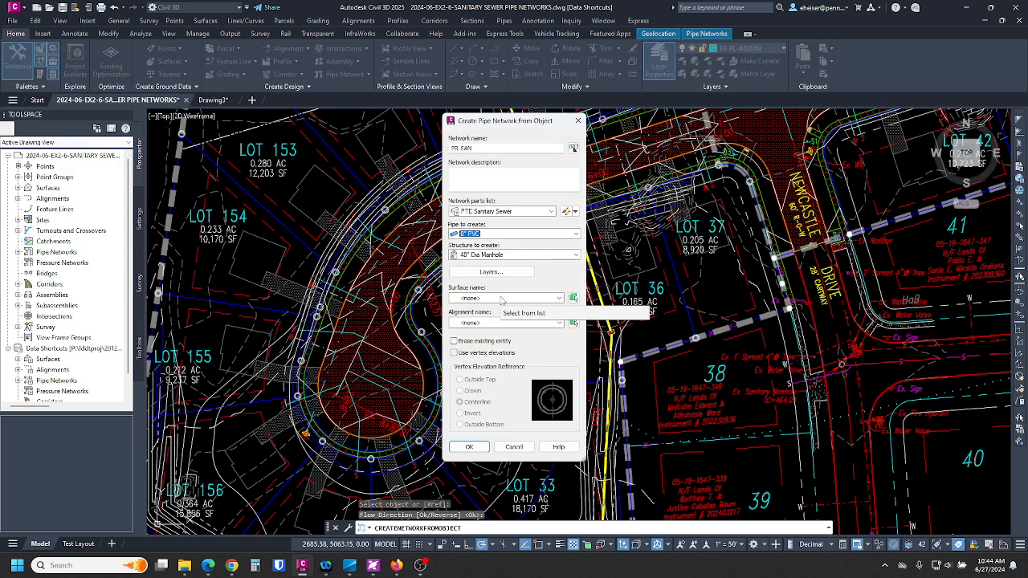
click(501, 299)
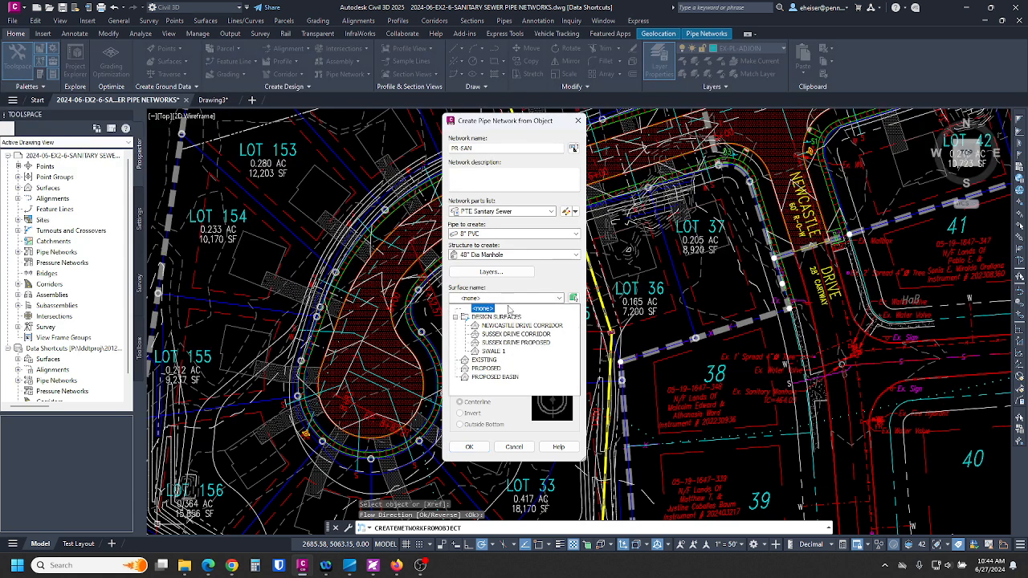
click(486, 369)
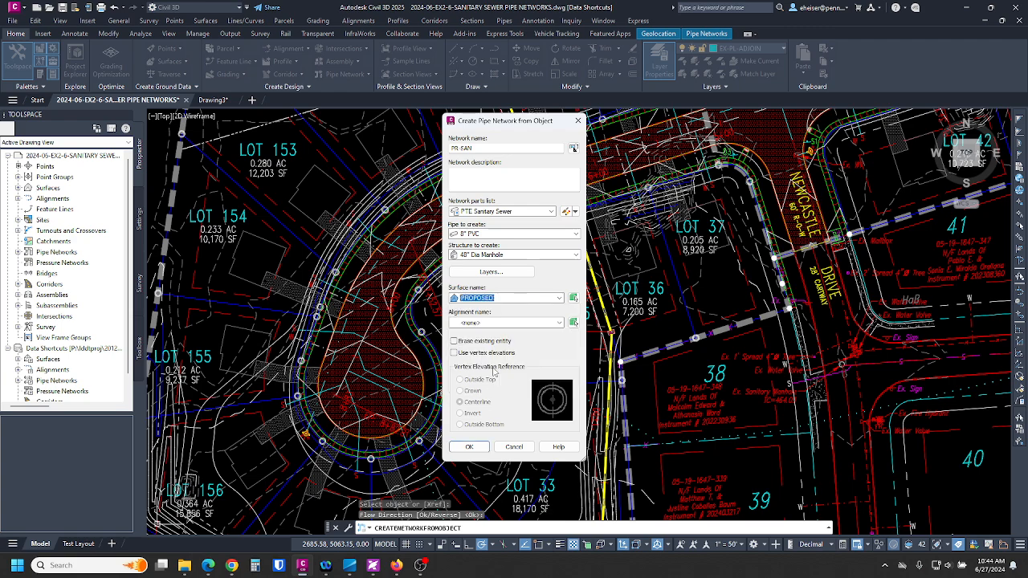
Reference the PR-SAN alignment for the network, then create the network and dismiss the event report
click(502, 326)
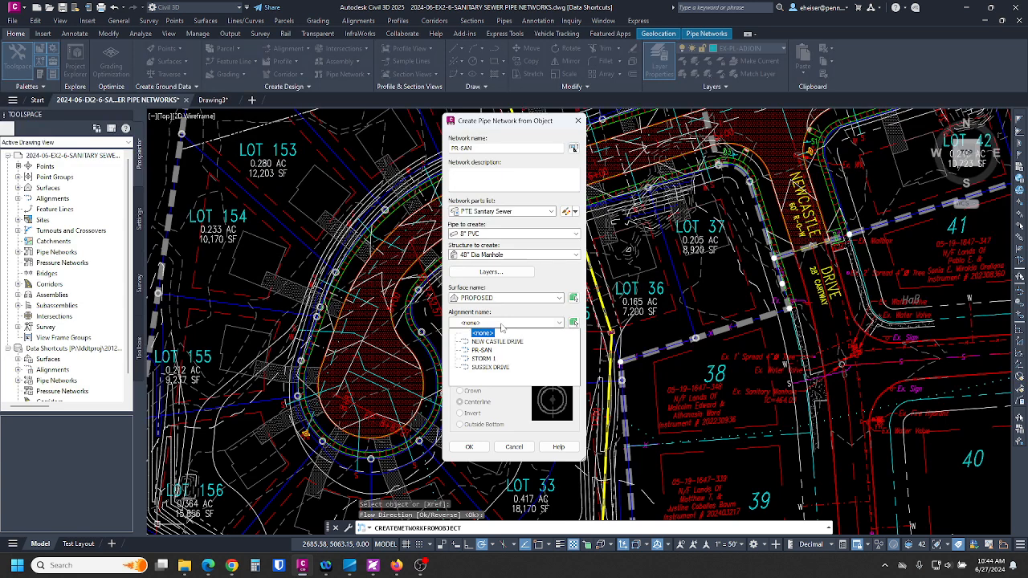
click(483, 350)
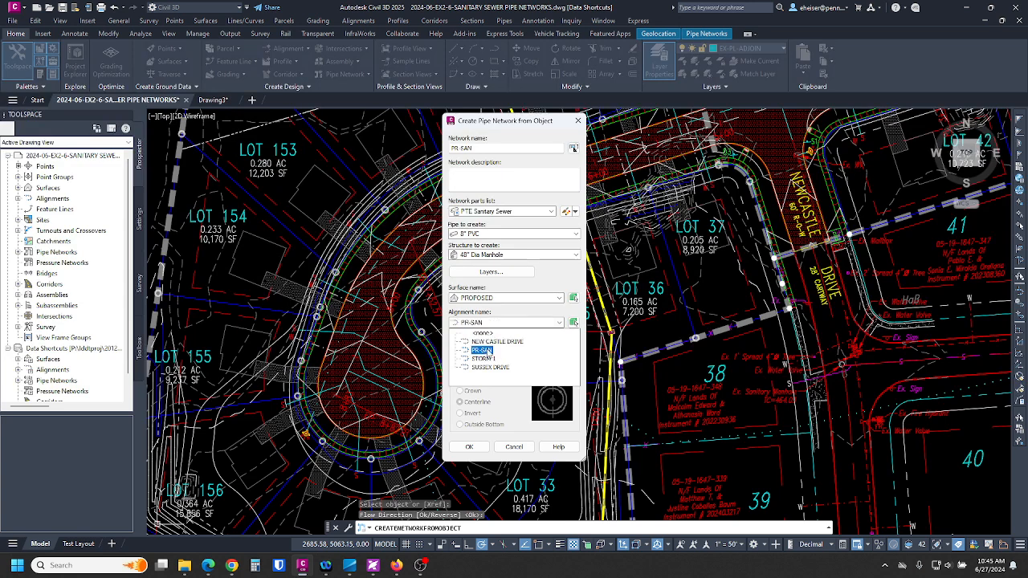
click(485, 351)
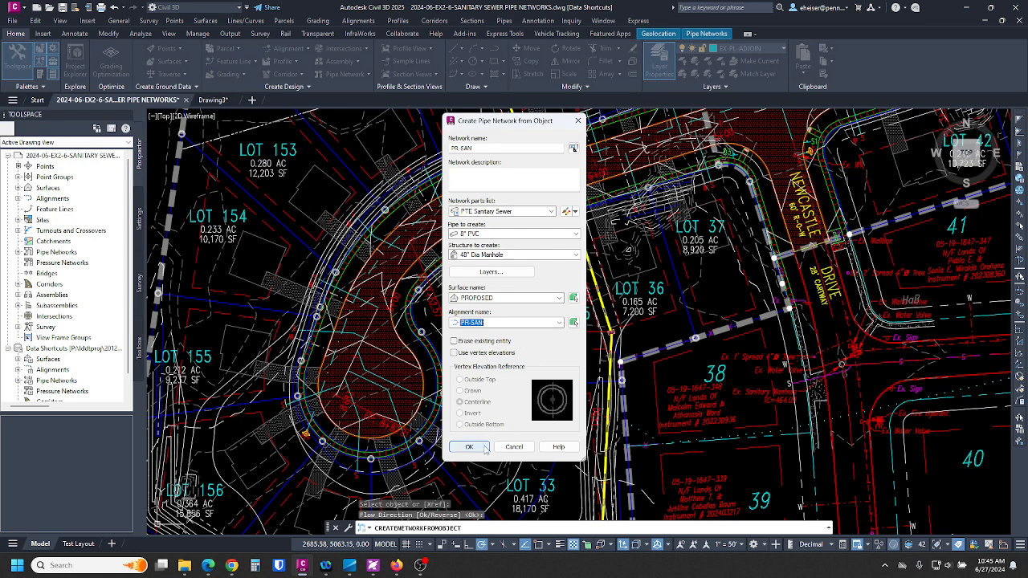
click(484, 448)
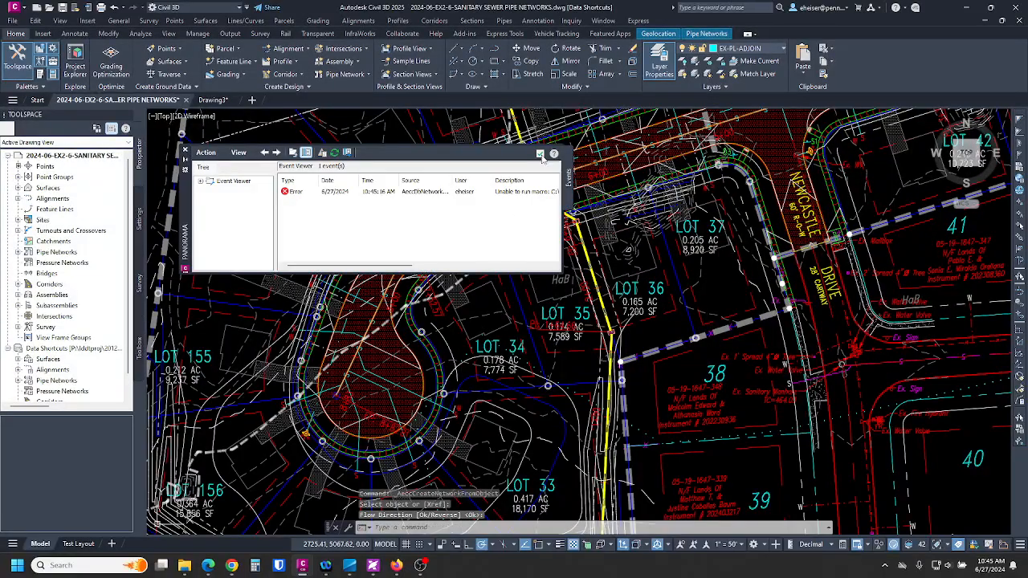
click(540, 154)
Examine the new PR-SAN pipes and structures from the cul-de-sac along Sussex Drive to existing manhole no. 15
scroll(319, 397, up, 7)
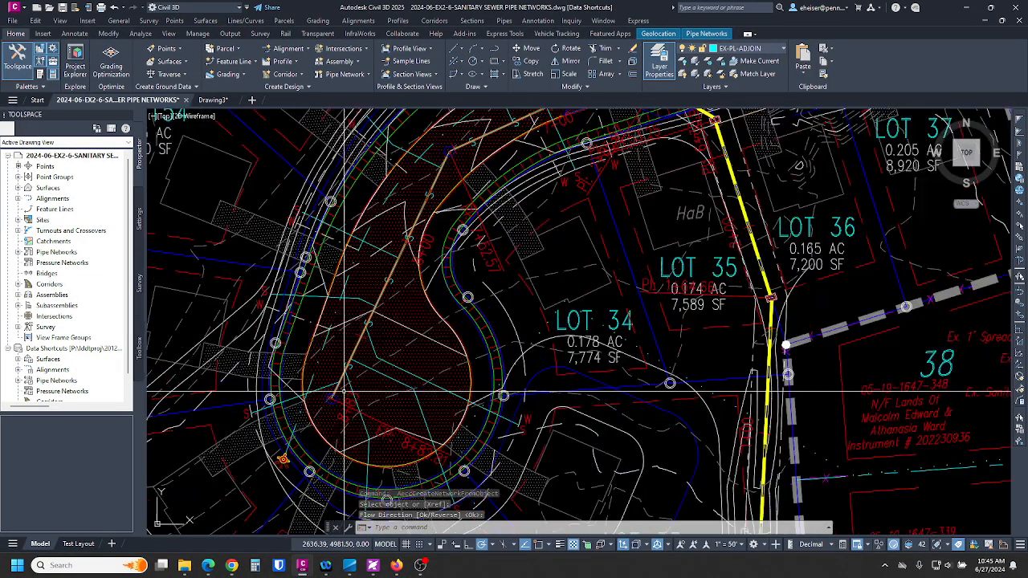
scroll(319, 397, down, 7)
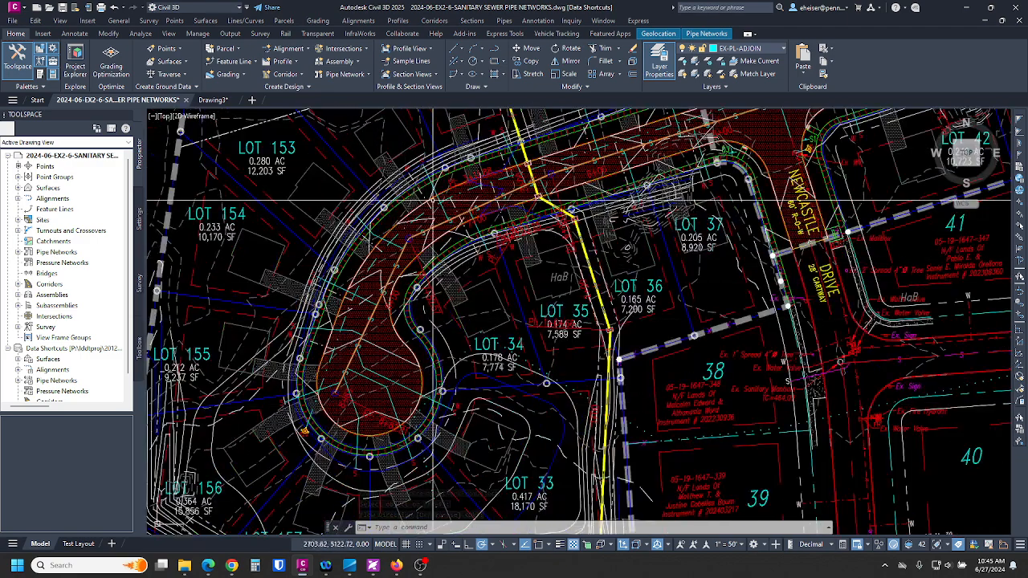
scroll(331, 404, up, 6)
scroll(331, 404, up, 3)
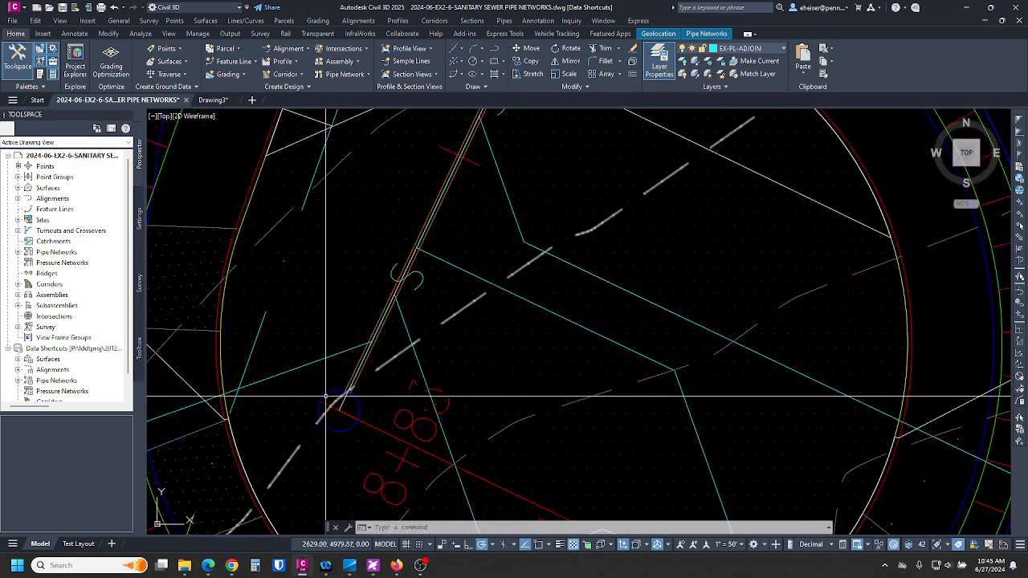
click(393, 268)
key(Escape)
scroll(392, 268, down, 8)
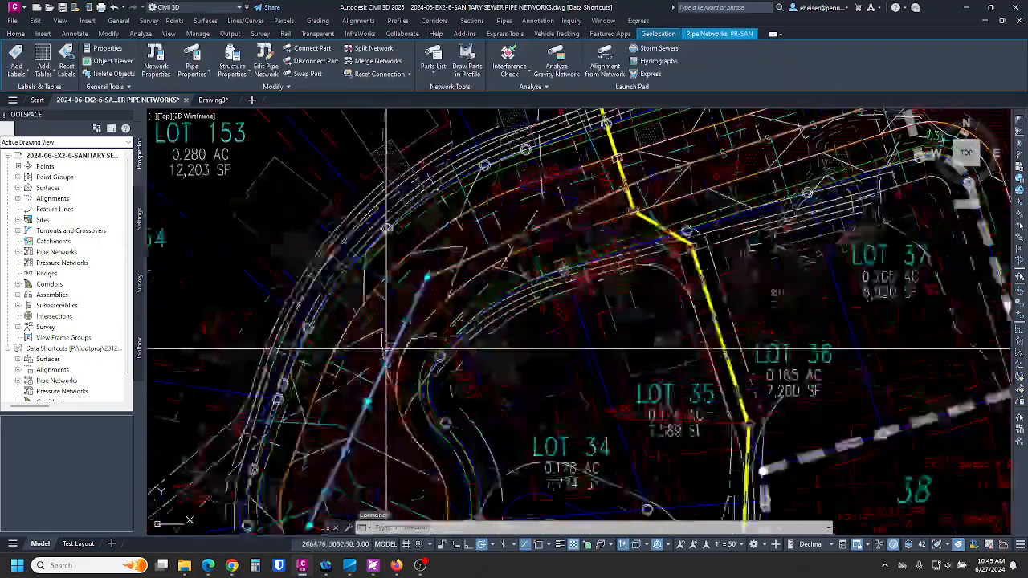
scroll(700, 265, up, 5)
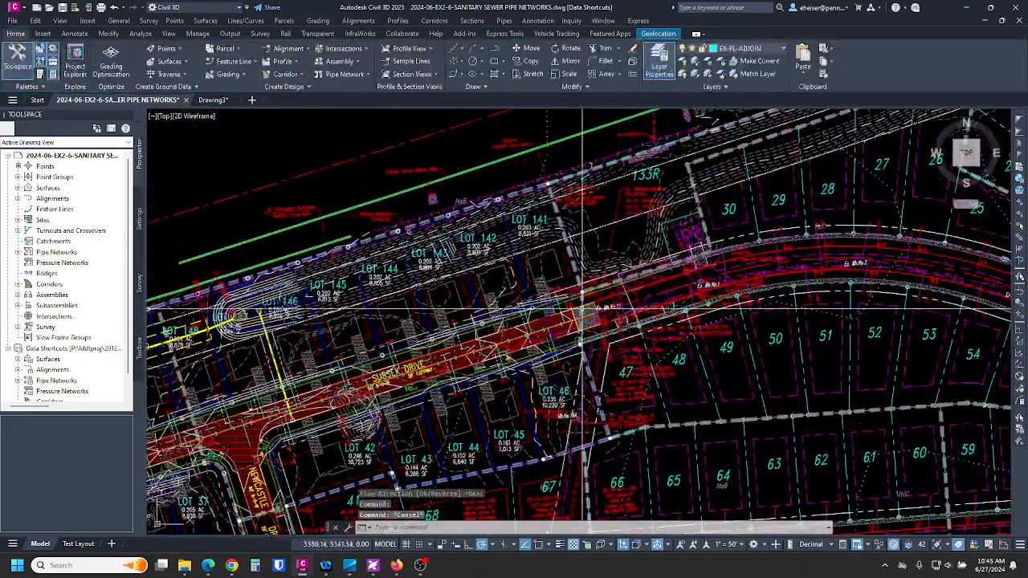
scroll(594, 321, up, 4)
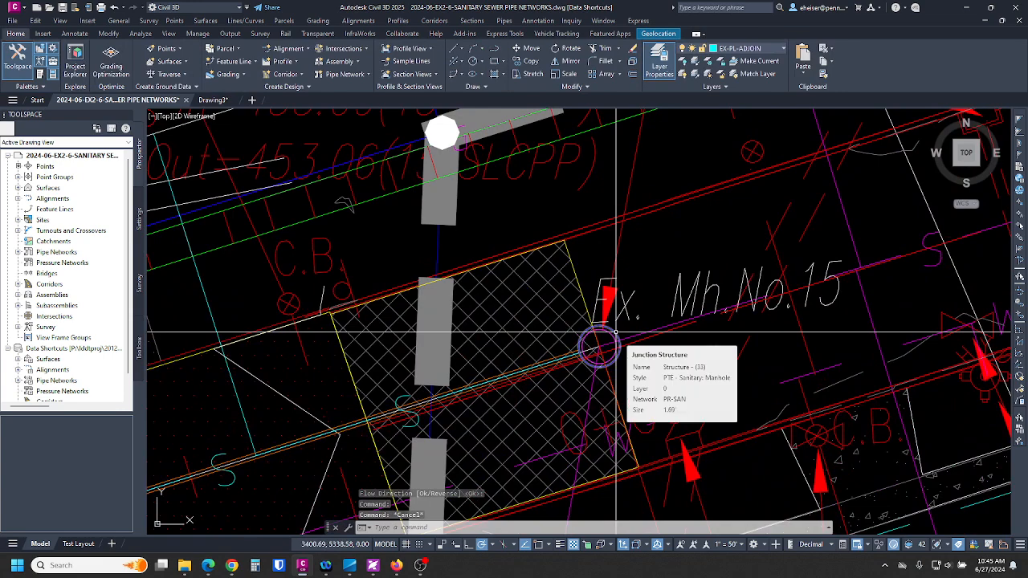
scroll(628, 324, down, 4)
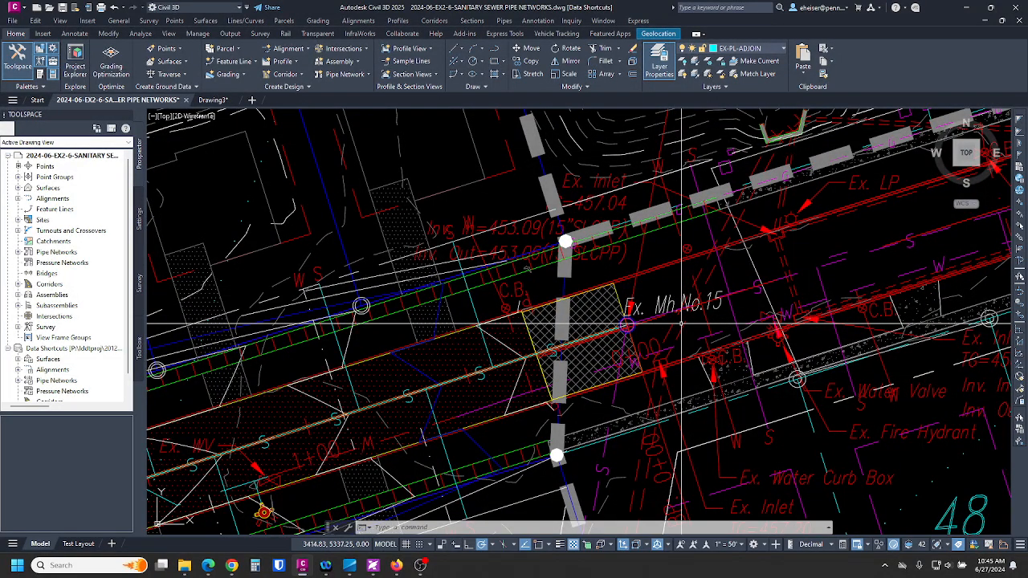
mouse_move(681, 324)
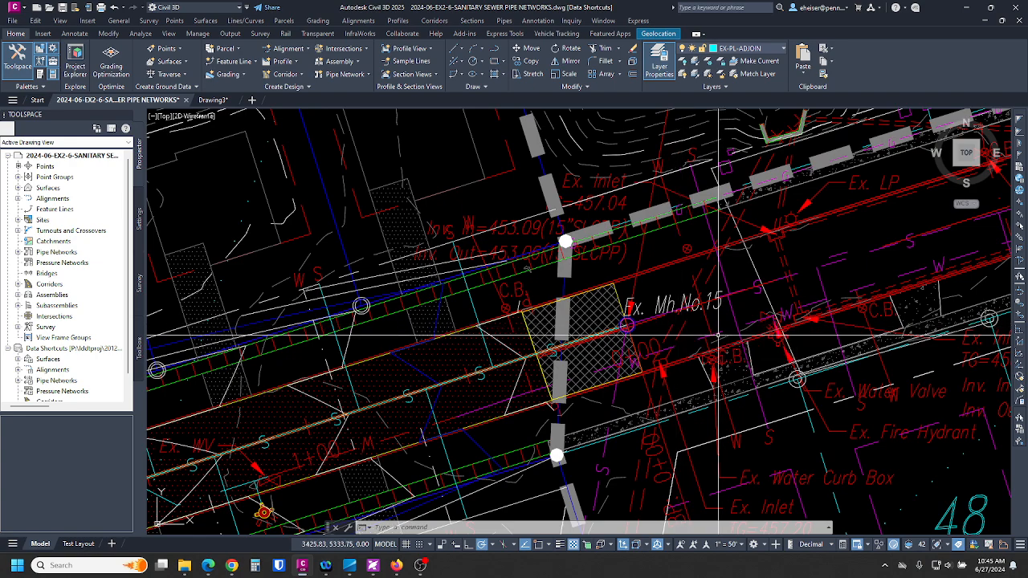
scroll(723, 330, down, 2)
scroll(722, 331, down, 5)
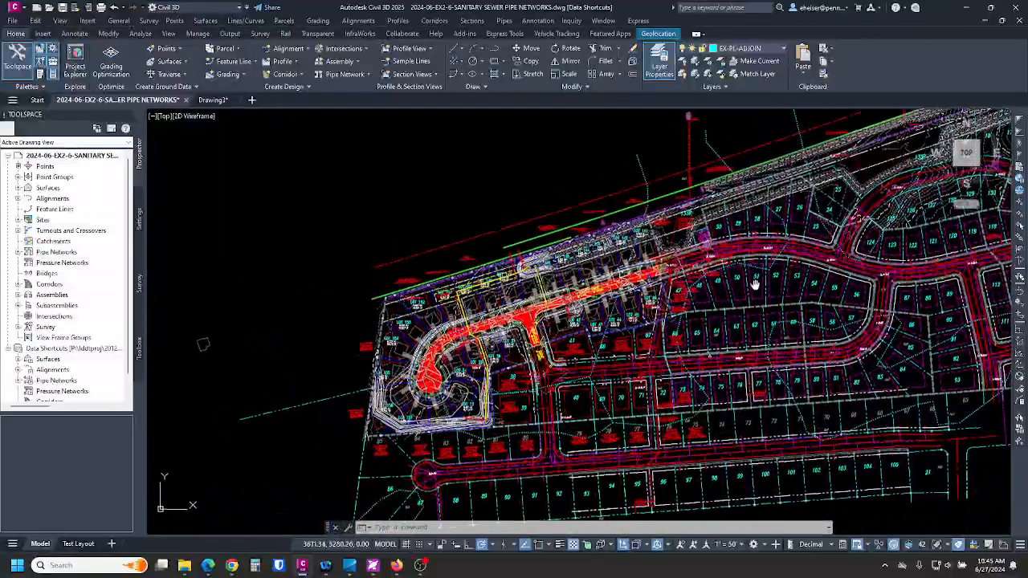
Start surface profiles for the PR-SAN alignment and add the EXISTING and SUSSEX DRIVE CORRIDOR surfaces to the profile list
click(285, 62)
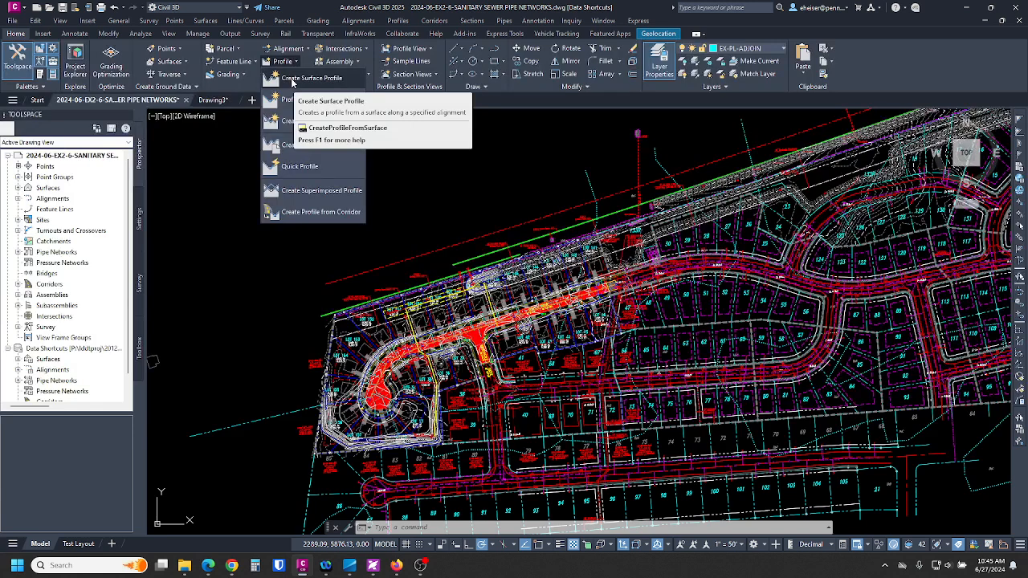
click(312, 78)
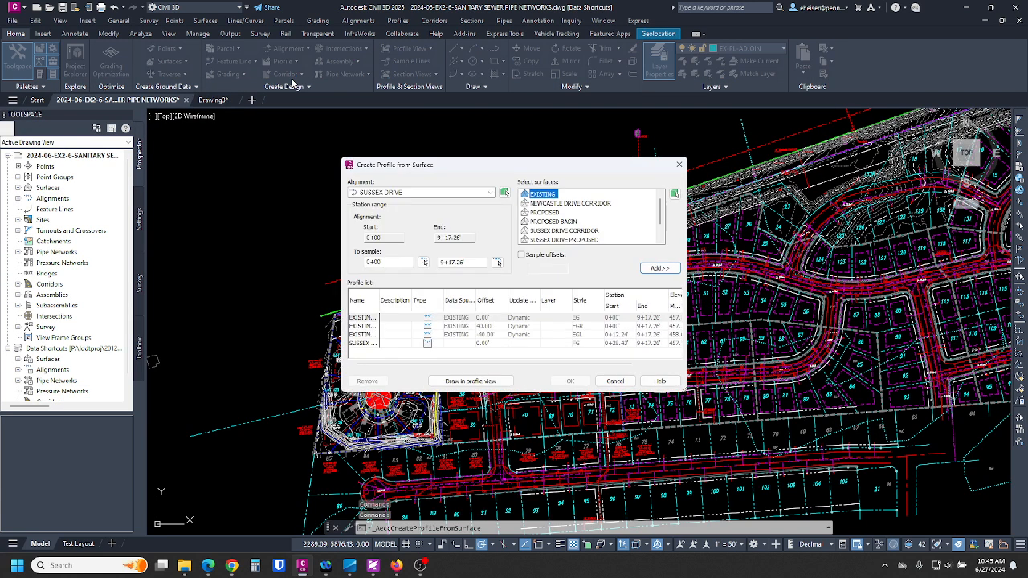
click(419, 194)
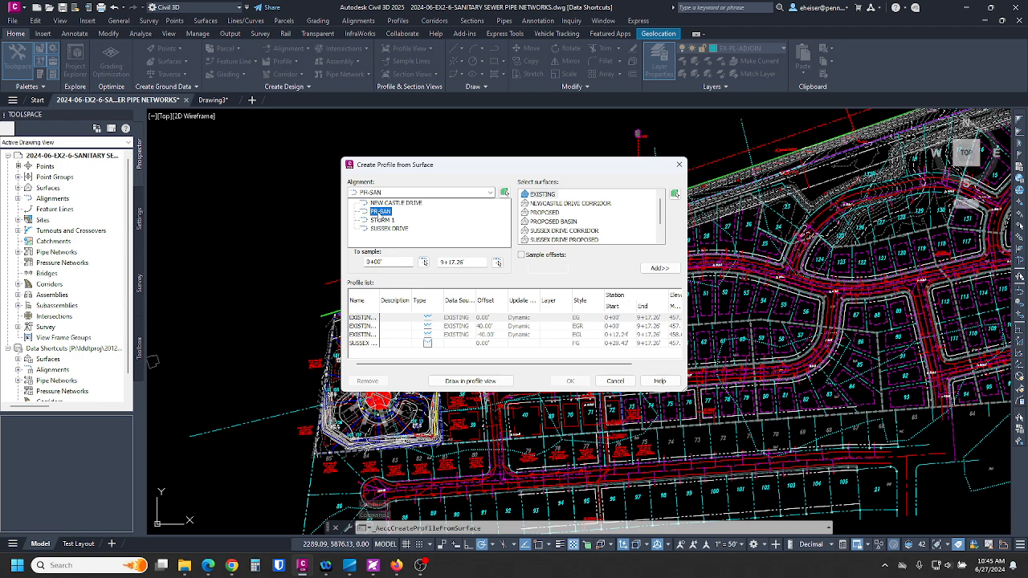
click(380, 211)
click(542, 195)
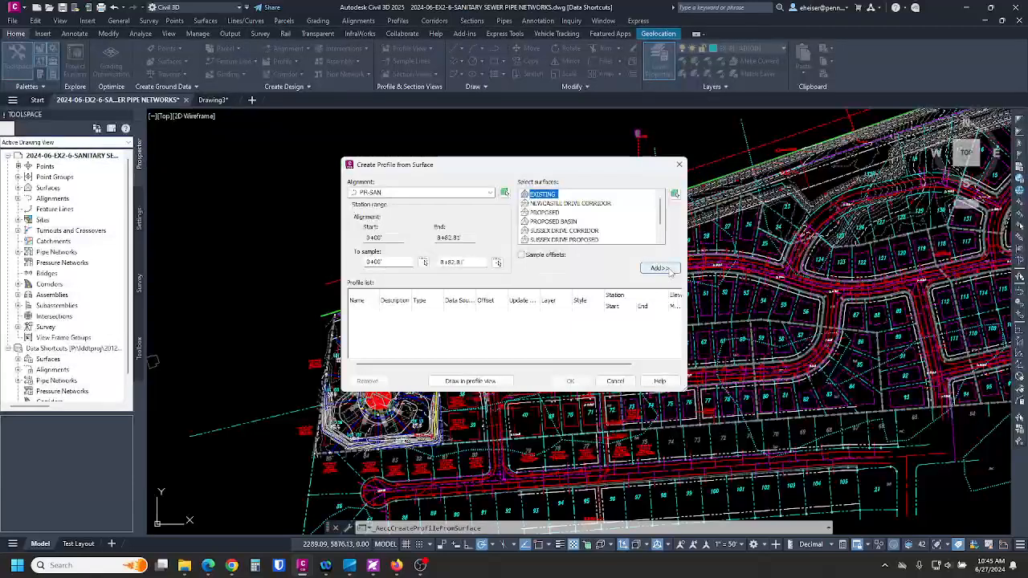
click(670, 270)
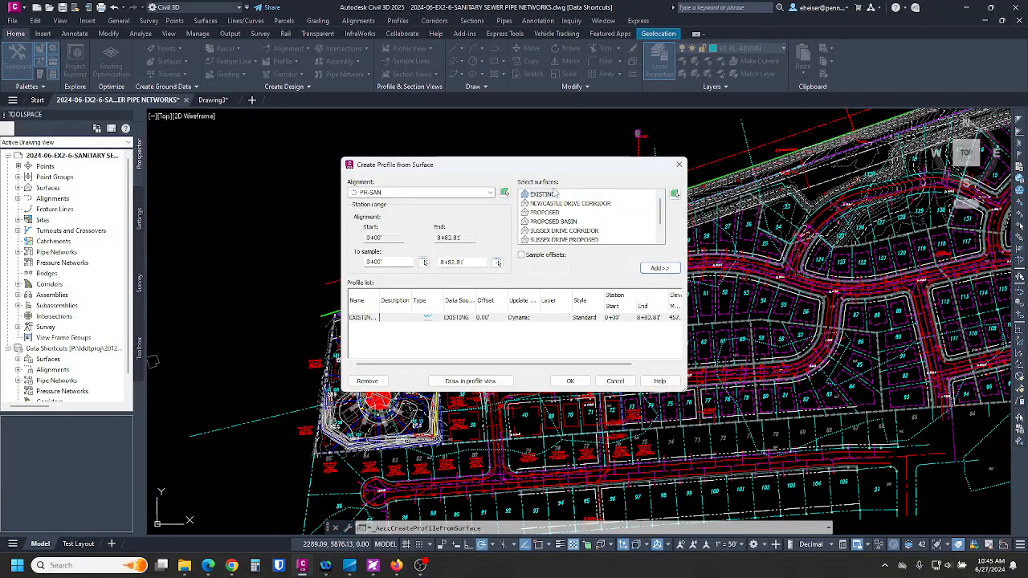
click(564, 230)
click(657, 269)
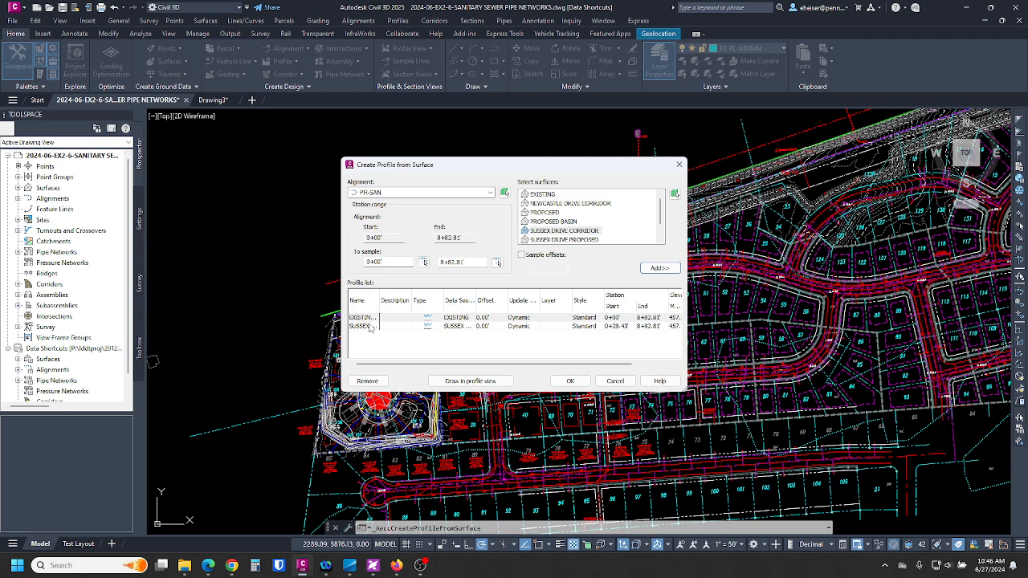
Assign the EG style to the EXISTING surface profile and the FG style to the SUSSEX DRIVE CORRIDOR profile
click(592, 319)
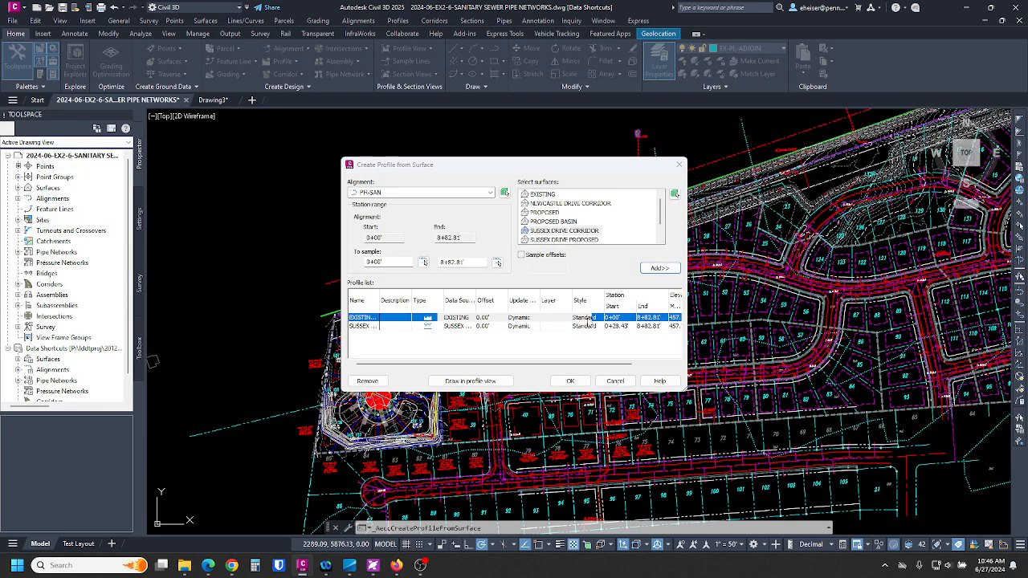
click(481, 287)
click(472, 297)
click(474, 306)
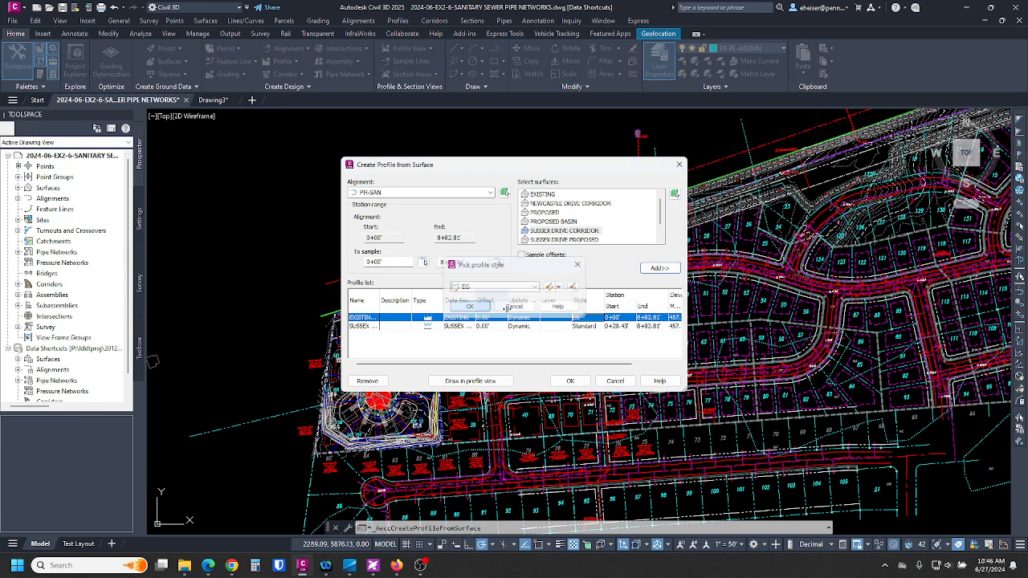
click(583, 327)
click(583, 327)
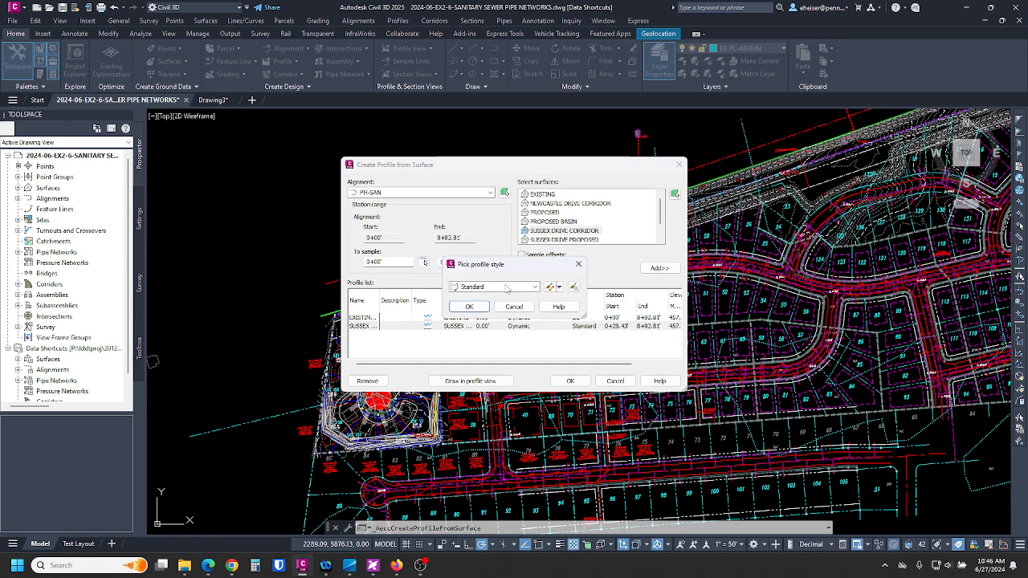
click(506, 287)
click(476, 322)
click(473, 306)
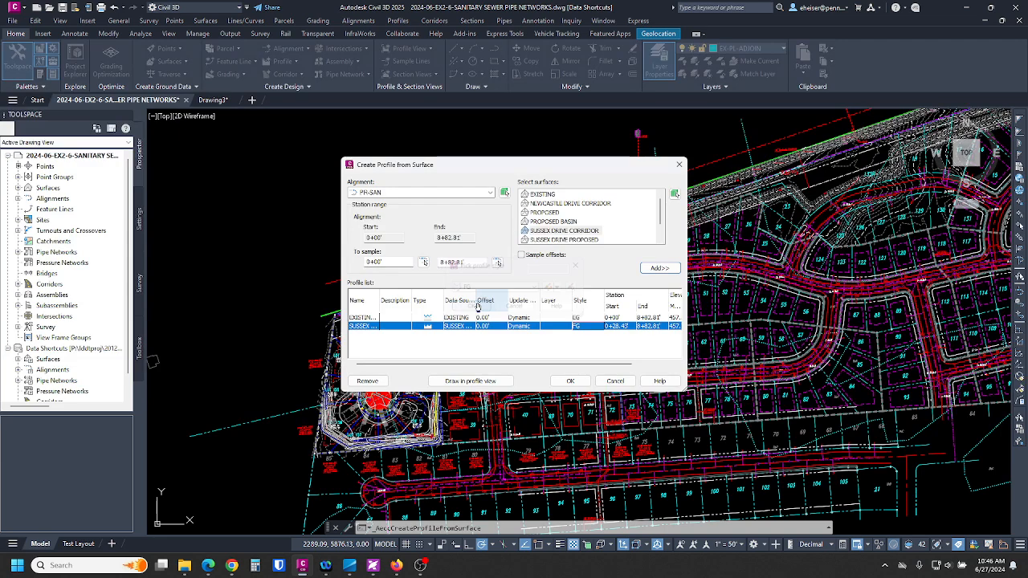
Start a profile view for these profiles, named PR-SAN, with the Land Desktop Profile View Right to Left style
click(466, 382)
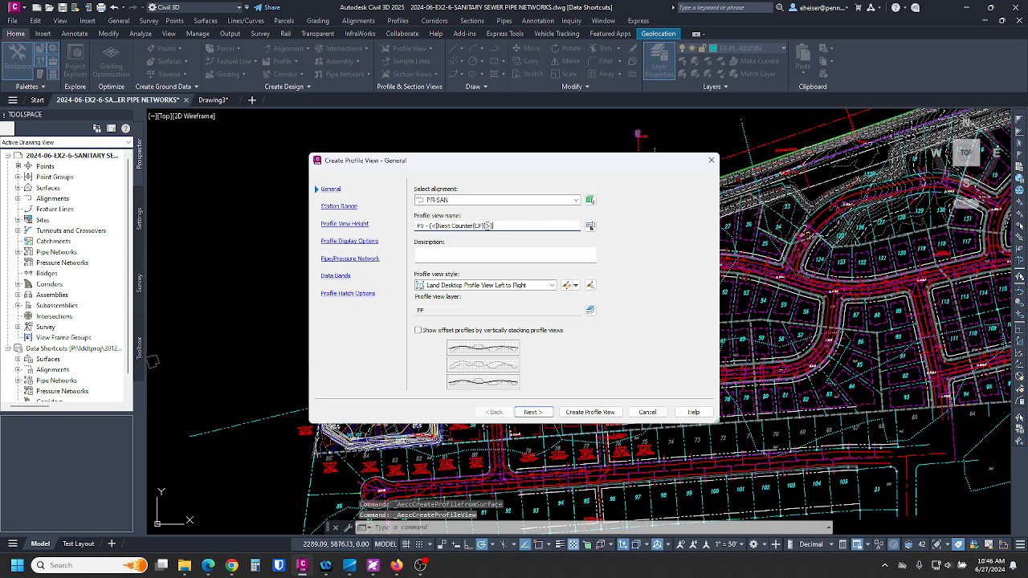
text(PR-SAN)
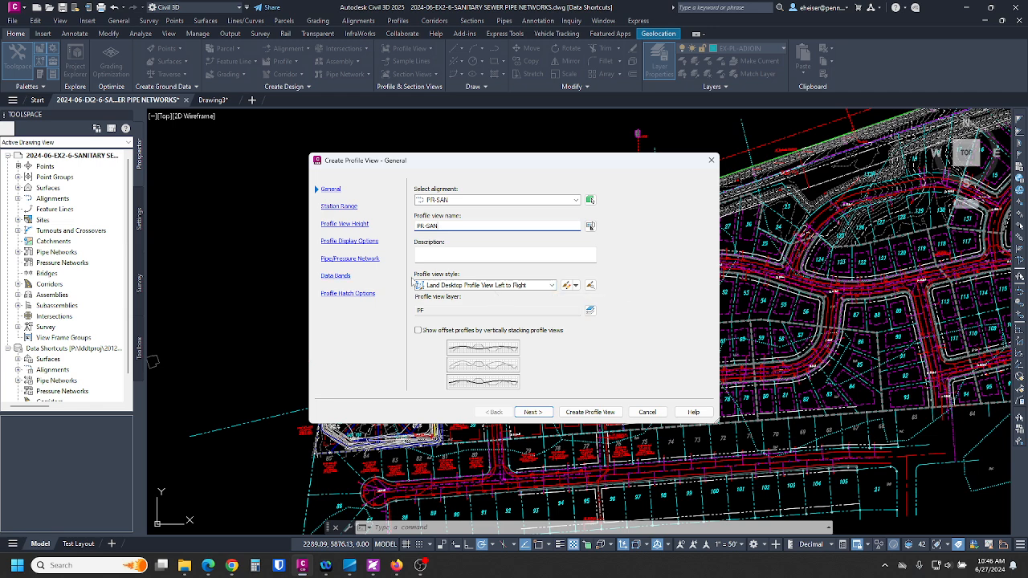
click(551, 286)
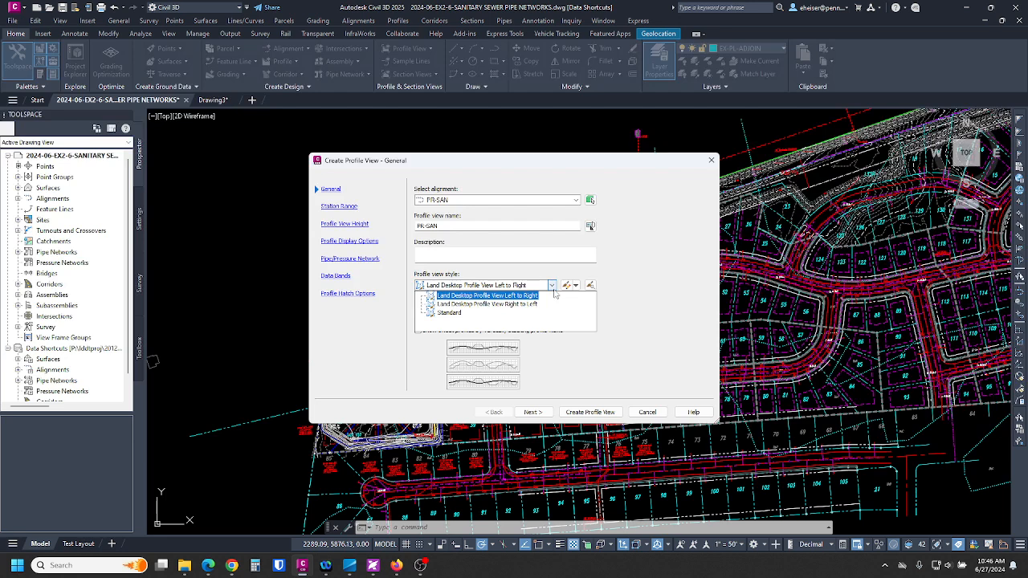
click(526, 305)
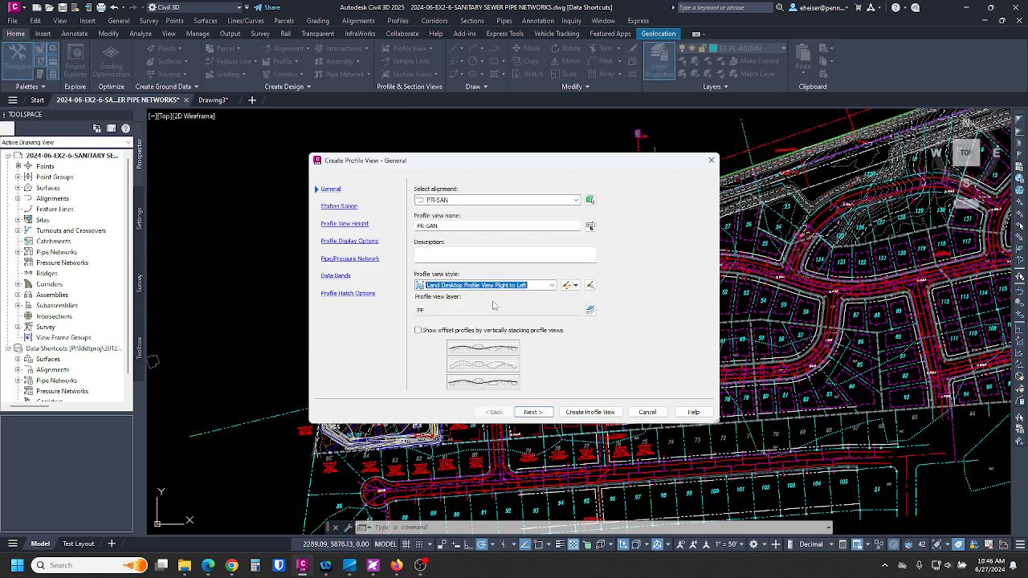
click(534, 412)
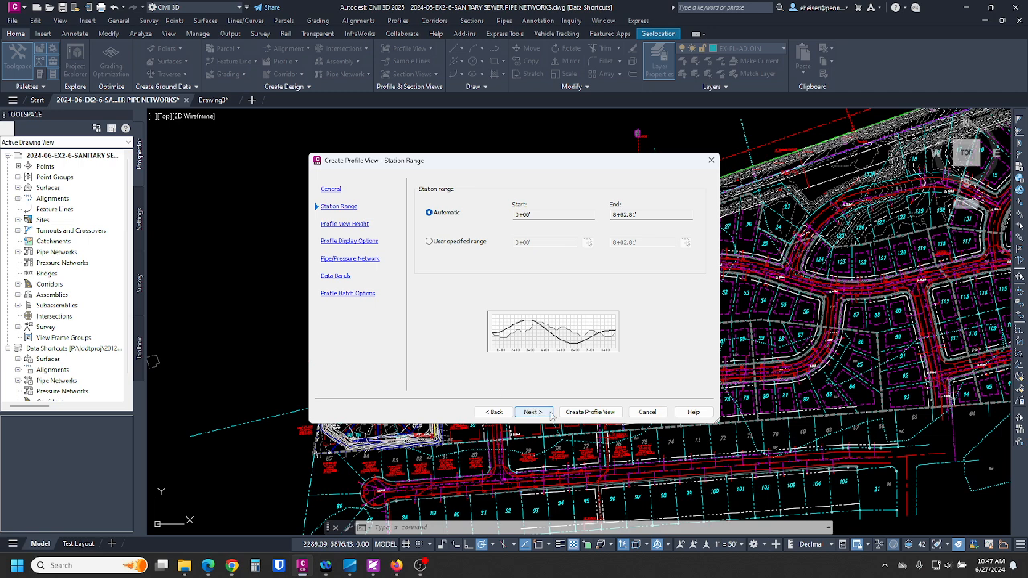
Keep the automatic station range and default profile display options, but switch the profile view height to user specified
click(533, 412)
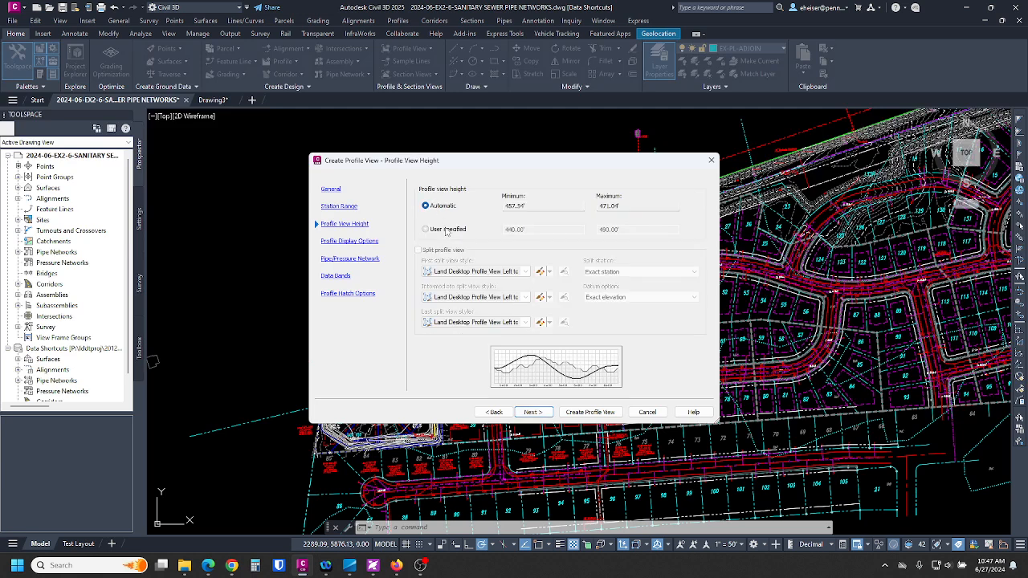
click(426, 229)
click(533, 412)
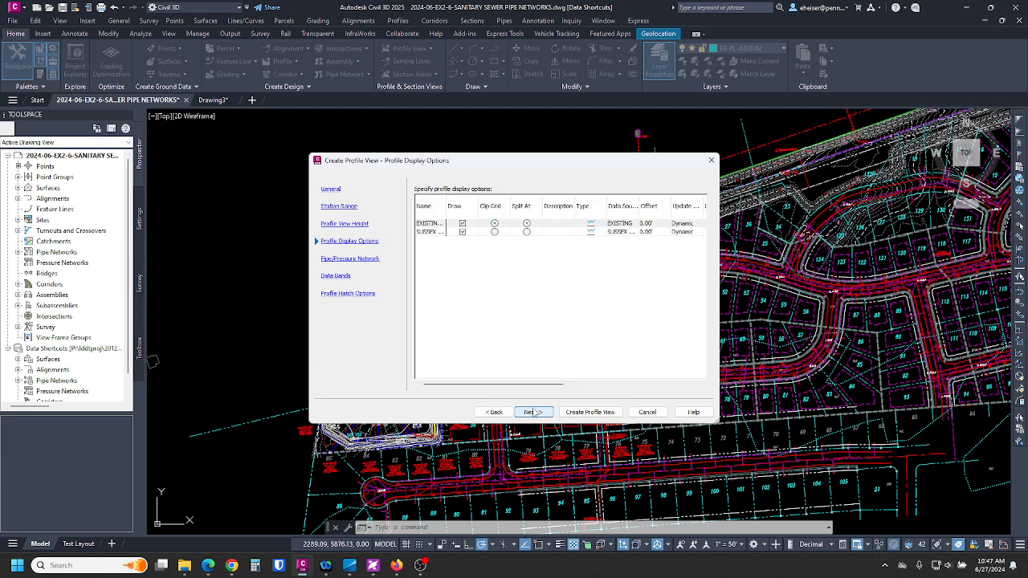
click(533, 412)
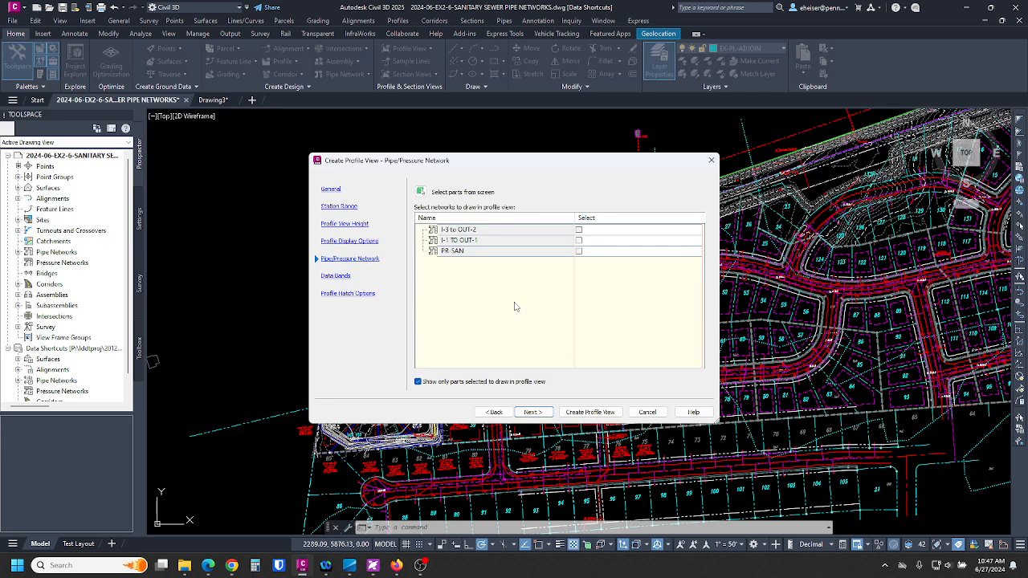
Include the PR-SAN network in the profile view and set the bottom data band's Profile2 to the SUSSEX DRIVE surface profile
click(485, 253)
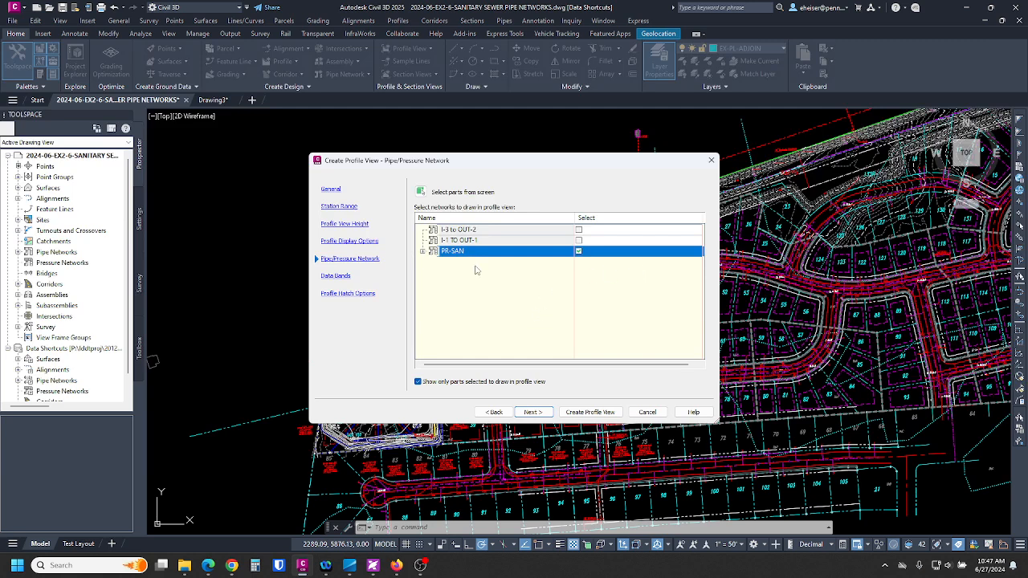
click(533, 412)
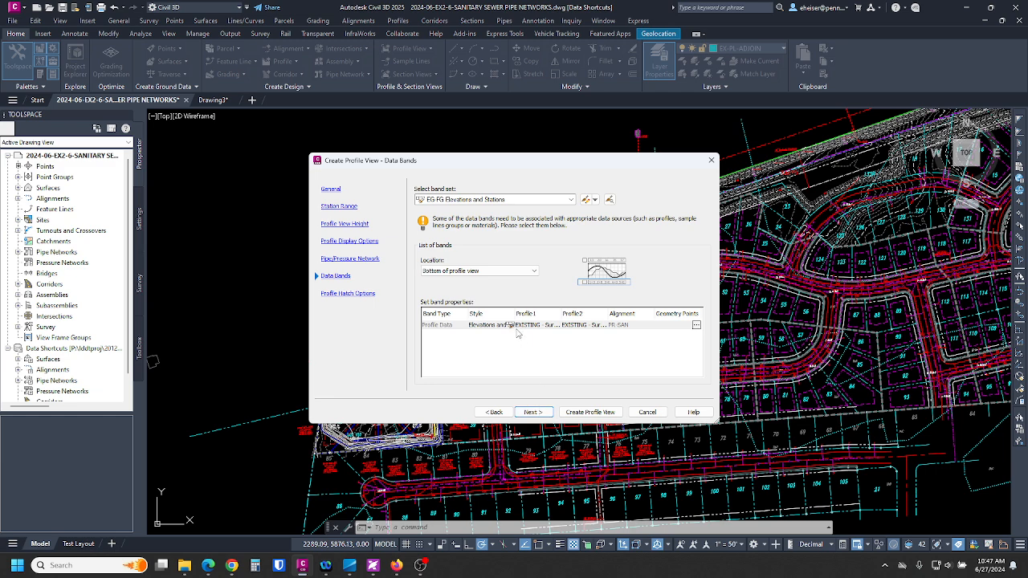
click(584, 331)
click(579, 342)
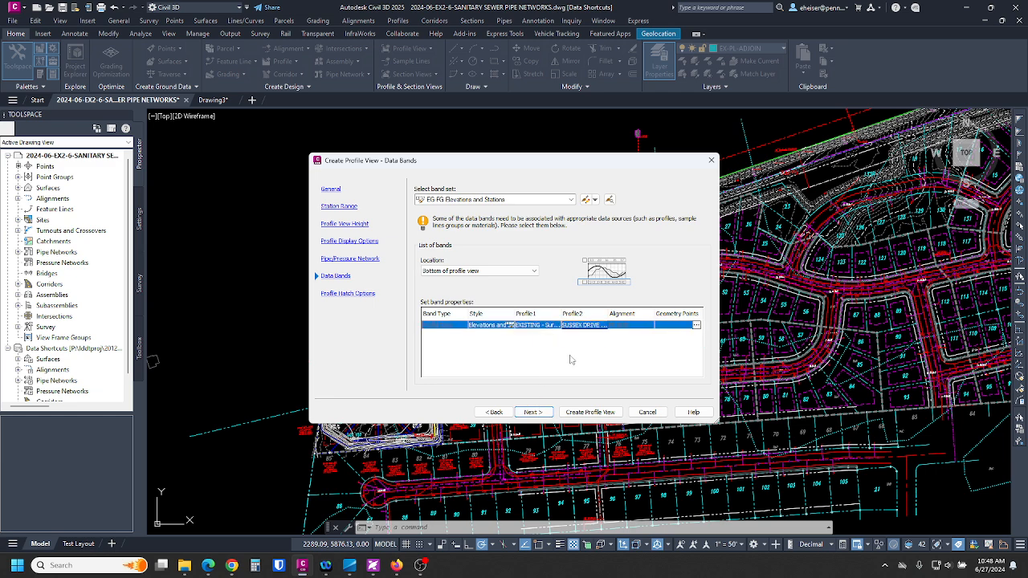
click(533, 411)
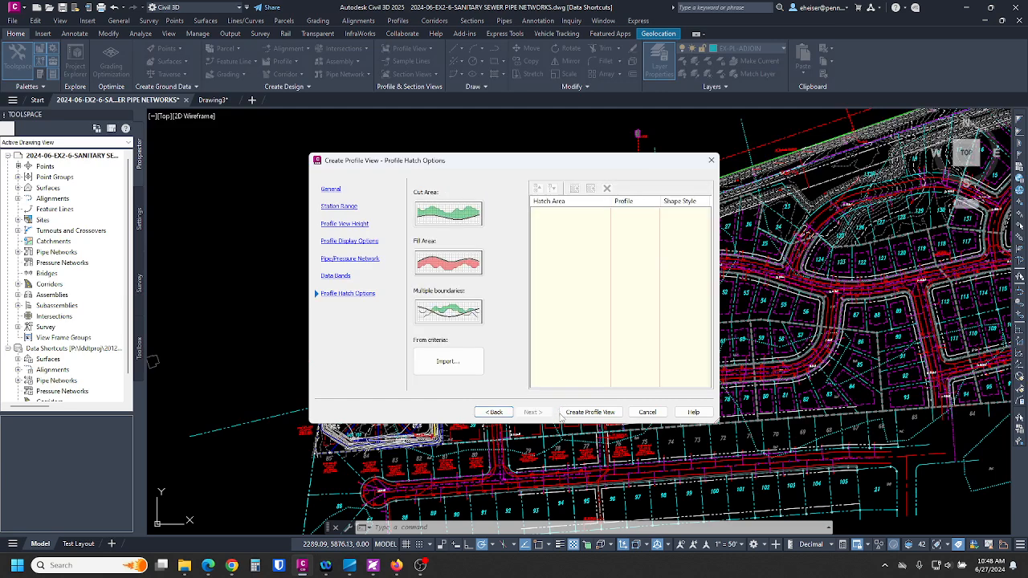
Create the profile view without hatching and place it in the upper-left cell of the six-cell frame grid beside the nested frames
click(590, 411)
scroll(569, 344, down, 5)
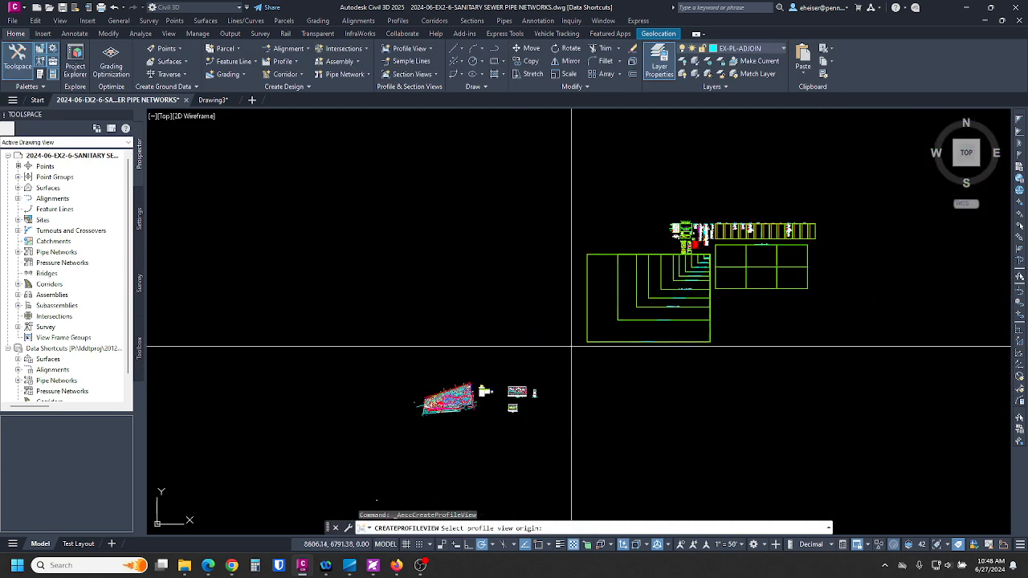
scroll(746, 268, up, 4)
scroll(687, 287, up, 2)
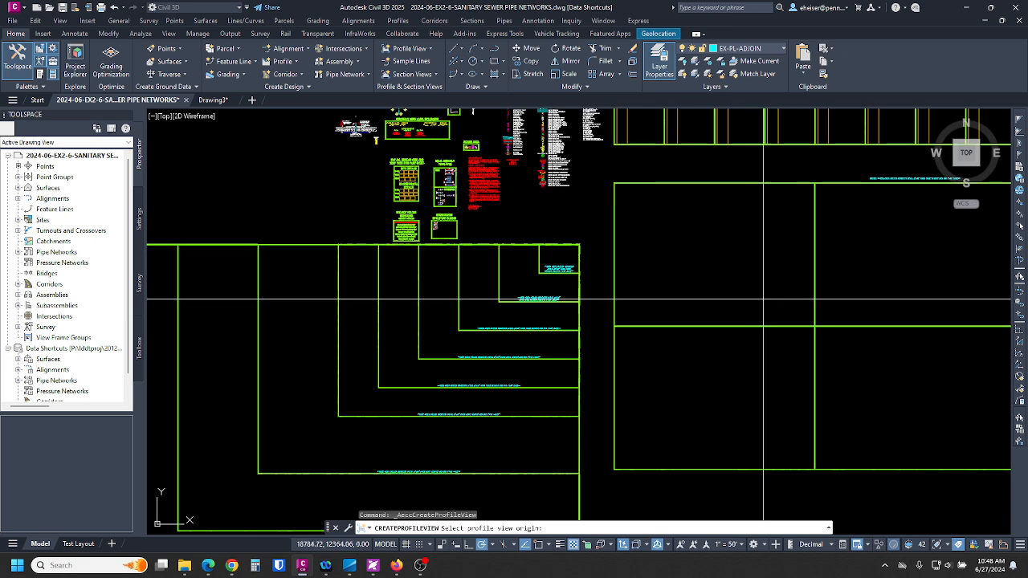
click(667, 306)
scroll(750, 276, up, 6)
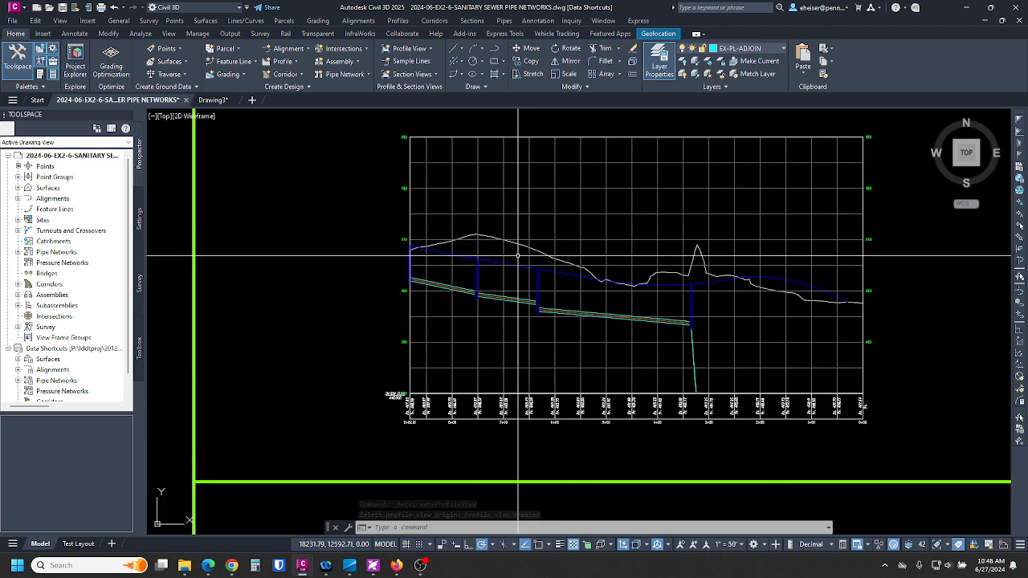
Examine the sewer pipes and structures in the new profile view, checking the steep pipe at the downstream manhole
mouse_move(506, 262)
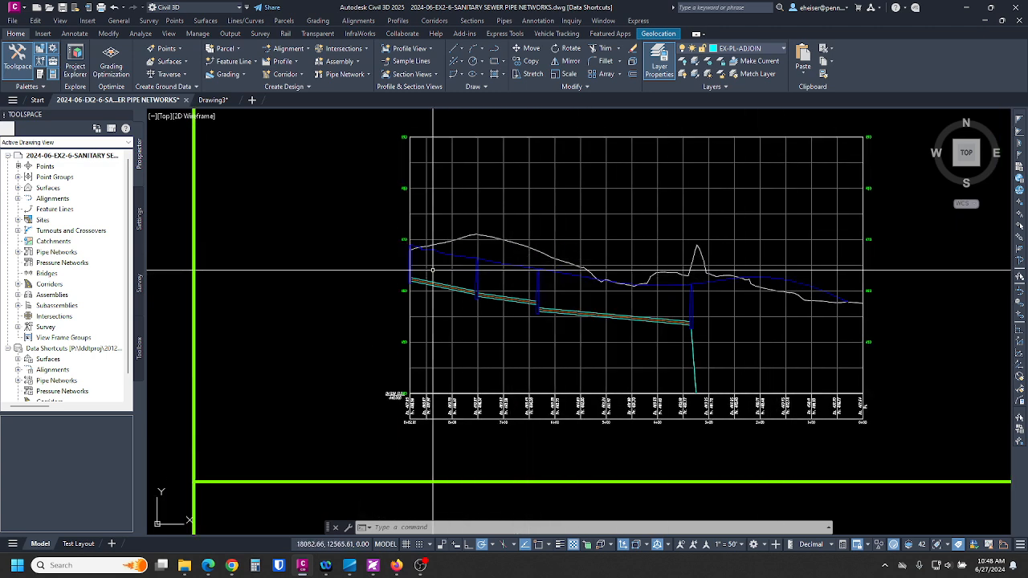
click(694, 359)
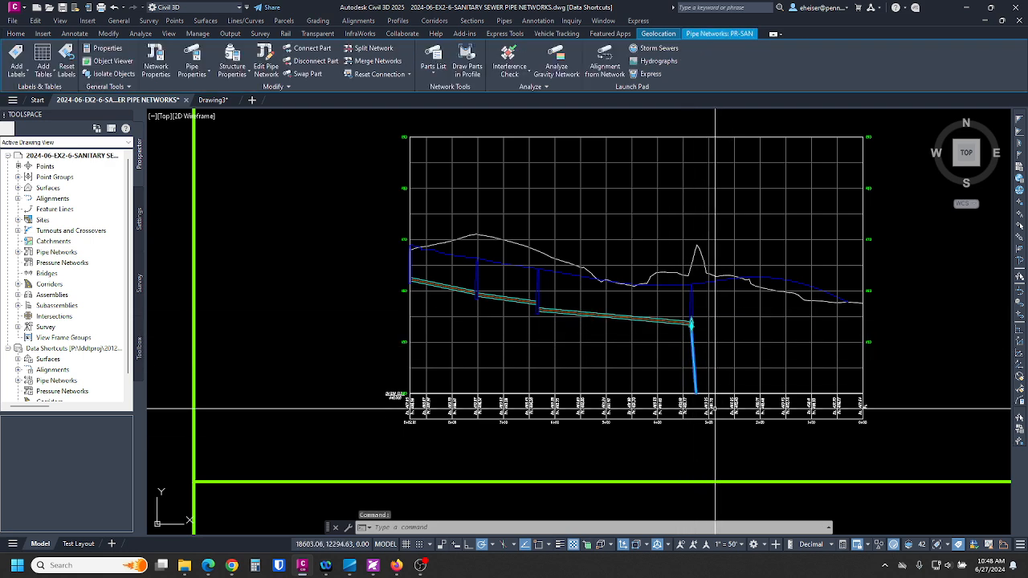
key(Escape)
scroll(863, 341, up, 2)
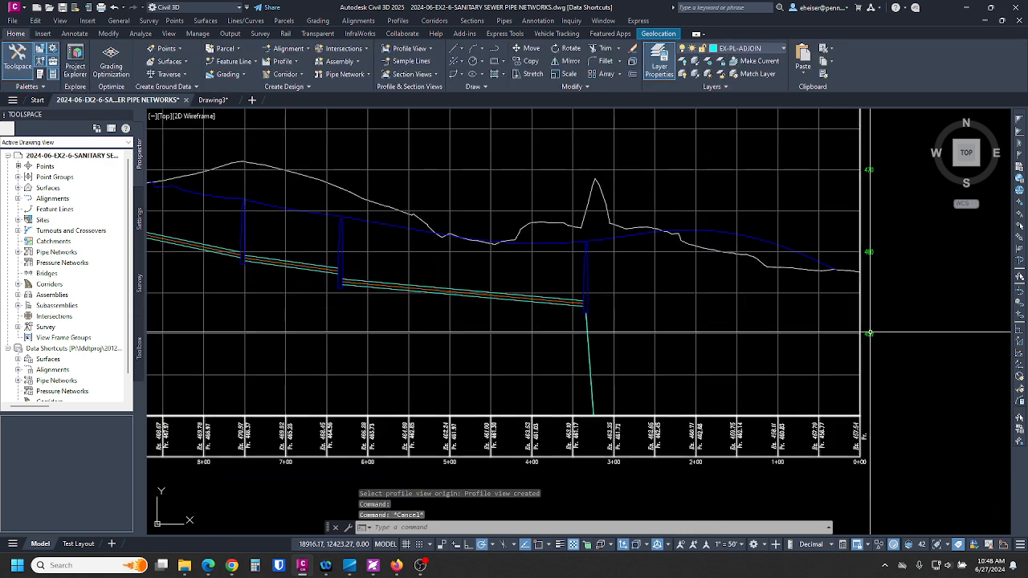
scroll(861, 321, down, 4)
scroll(833, 365, up, 2)
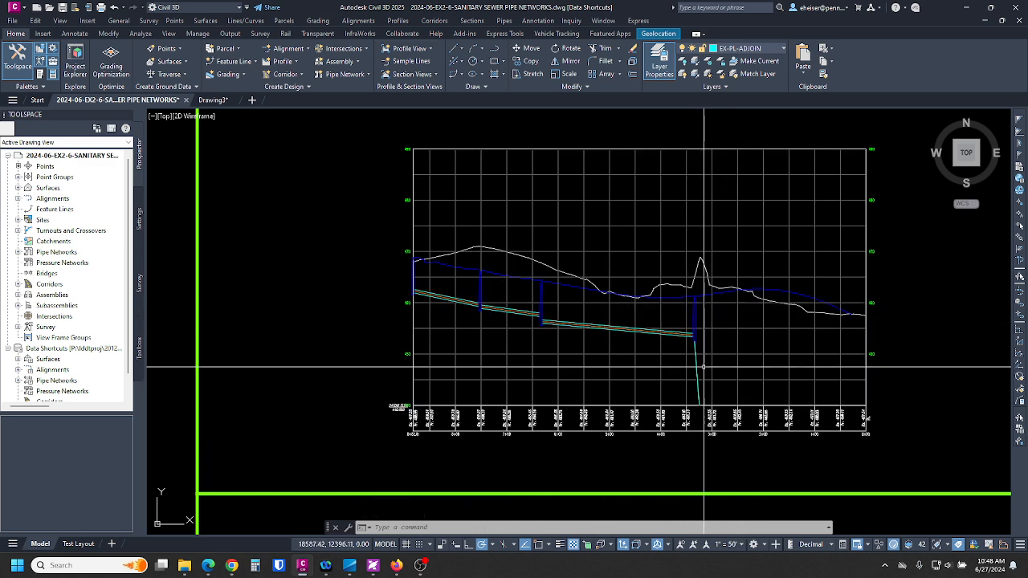
scroll(688, 372, up, 4)
scroll(565, 357, down, 4)
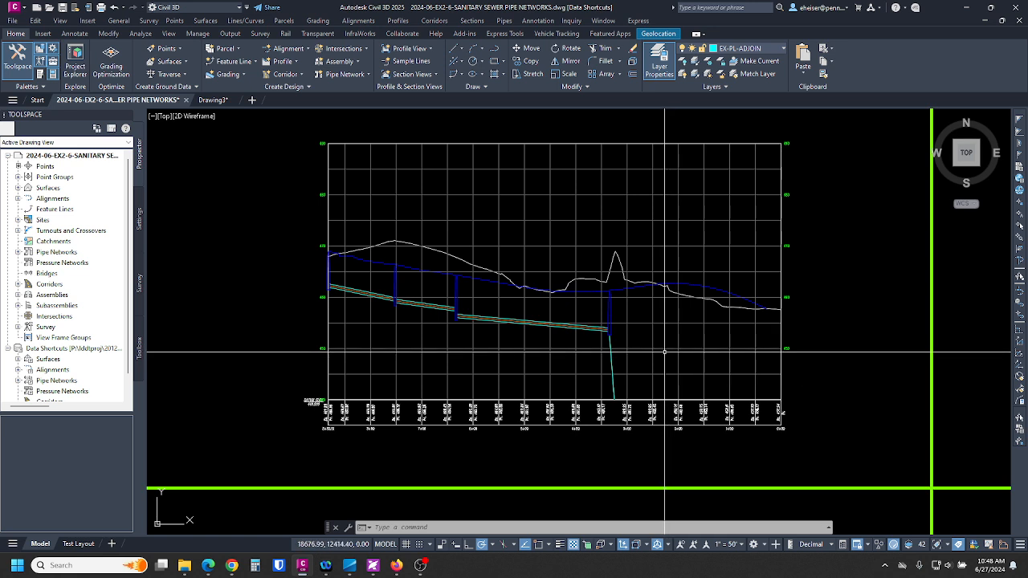
mouse_move(664, 351)
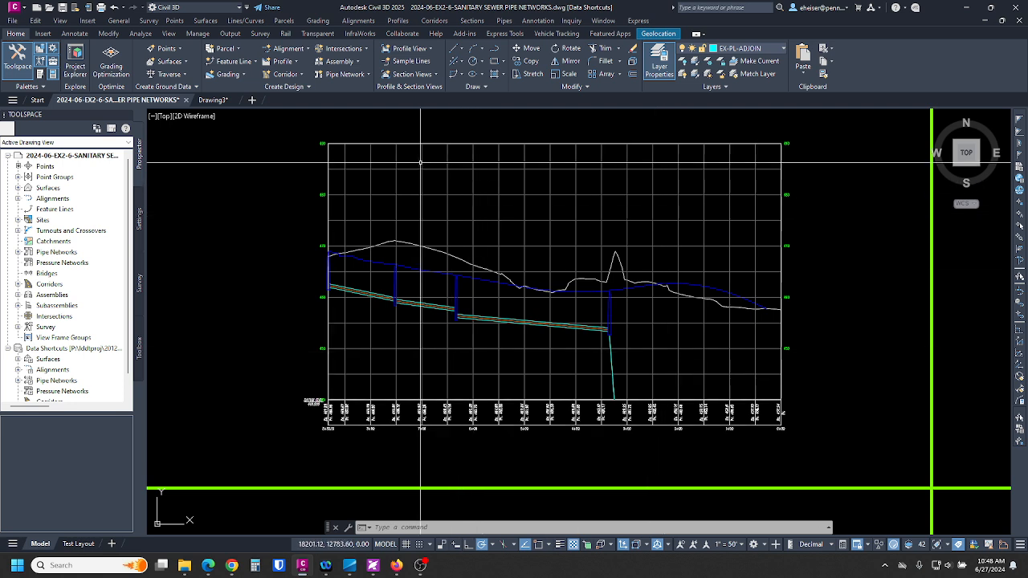
Split the model space into two horizontal viewports and frame the PR-SAN profile view in the upper one
click(169, 34)
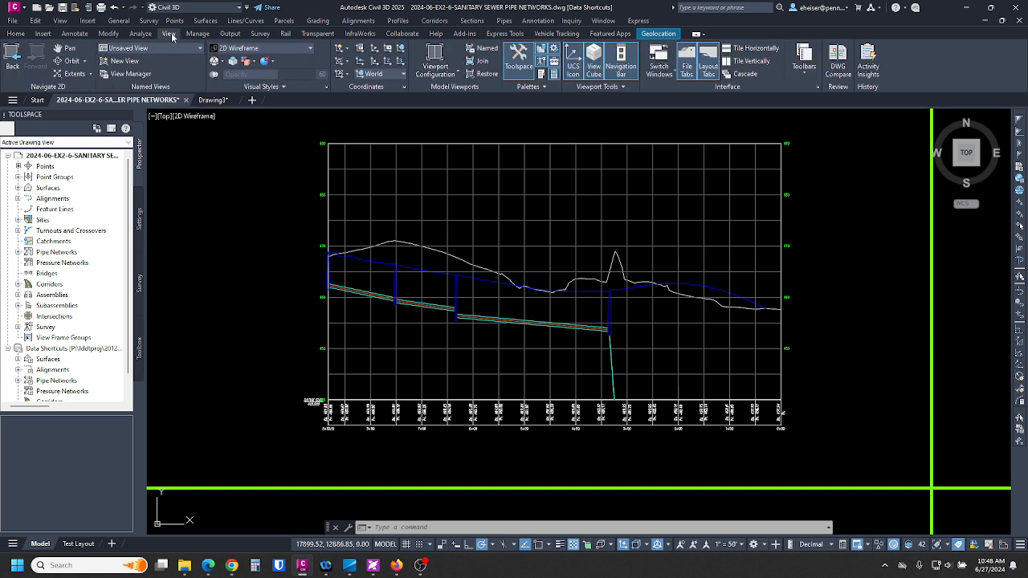
click(438, 73)
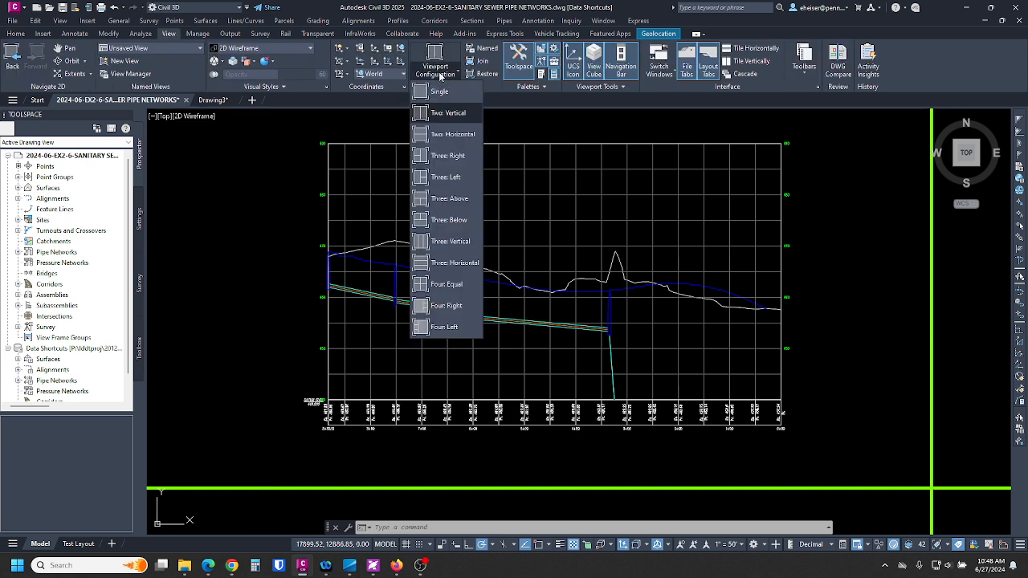
click(441, 134)
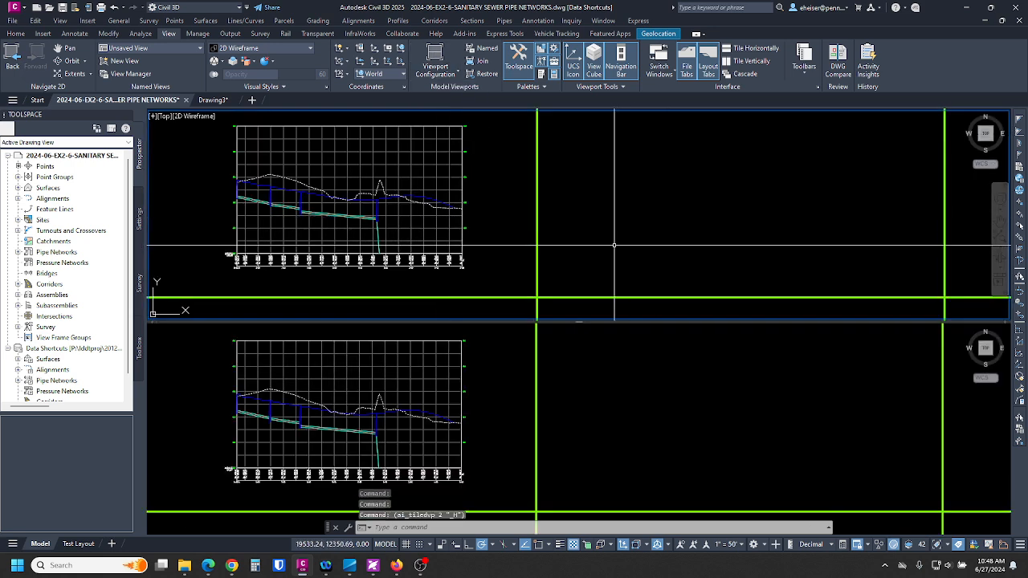
click(485, 212)
middle_drag(485, 211, 766, 232)
scroll(675, 228, up, 2)
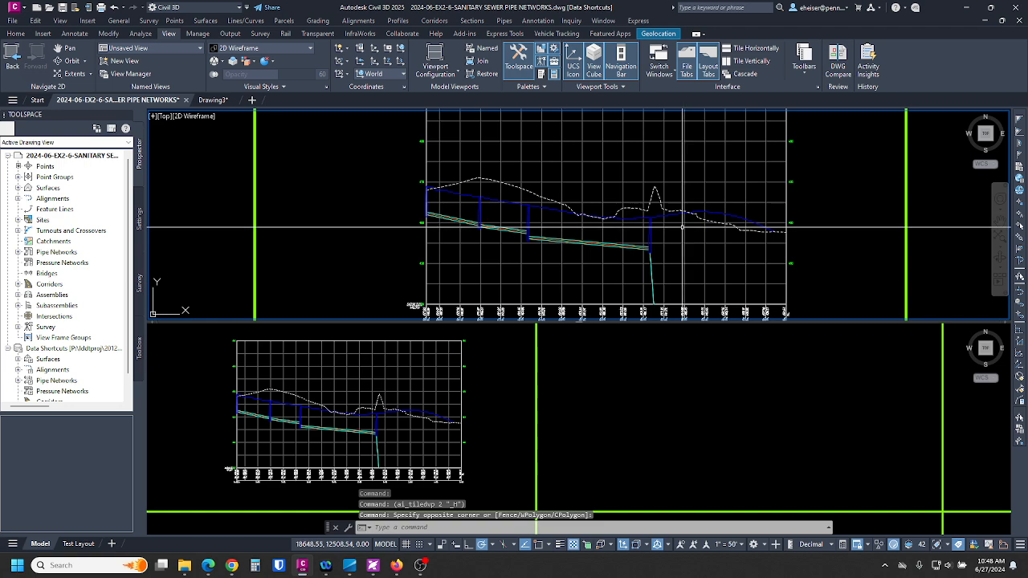
mouse_move(657, 210)
middle_down()
mouse_move(663, 227)
mouse_move(663, 213)
middle_up()
Show the Sussex Drive plan area in the lower viewport and the steep end pipe of the profile in the upper one
click(659, 375)
scroll(660, 375, down, 5)
scroll(723, 402, up, 3)
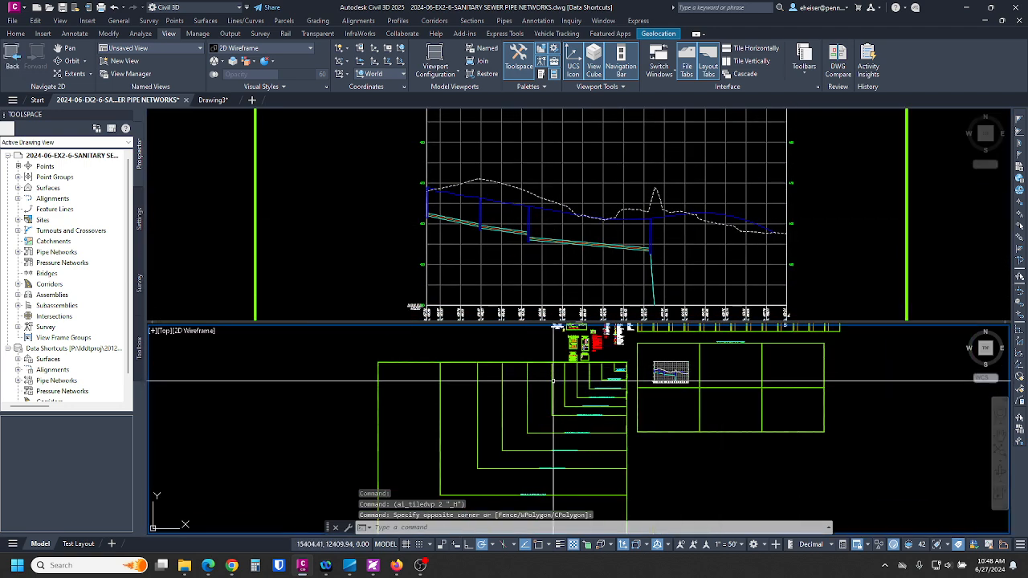
scroll(806, 428, down, 3)
middle_drag(806, 428, 843, 345)
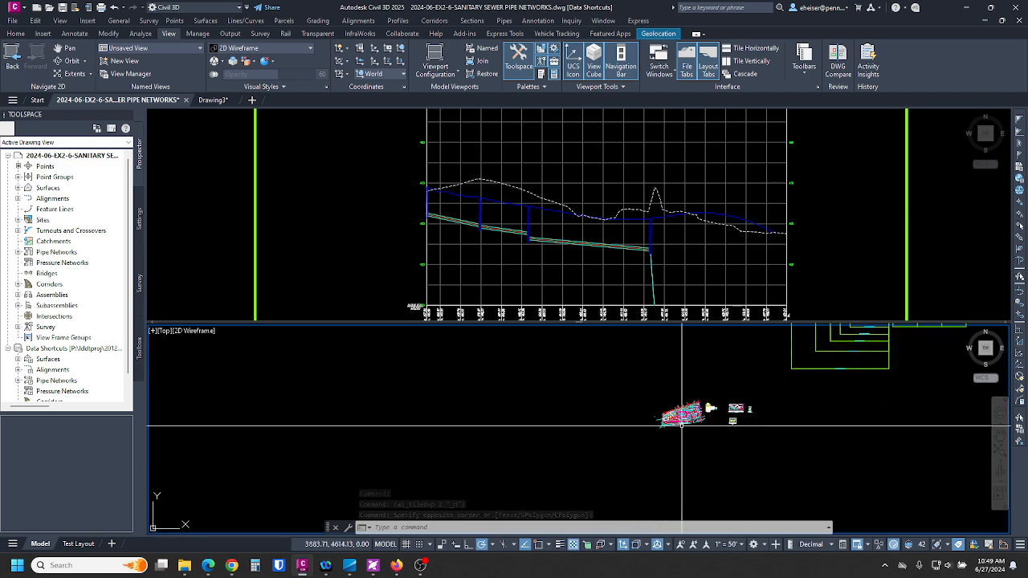
scroll(567, 383, up, 6)
scroll(567, 384, up, 5)
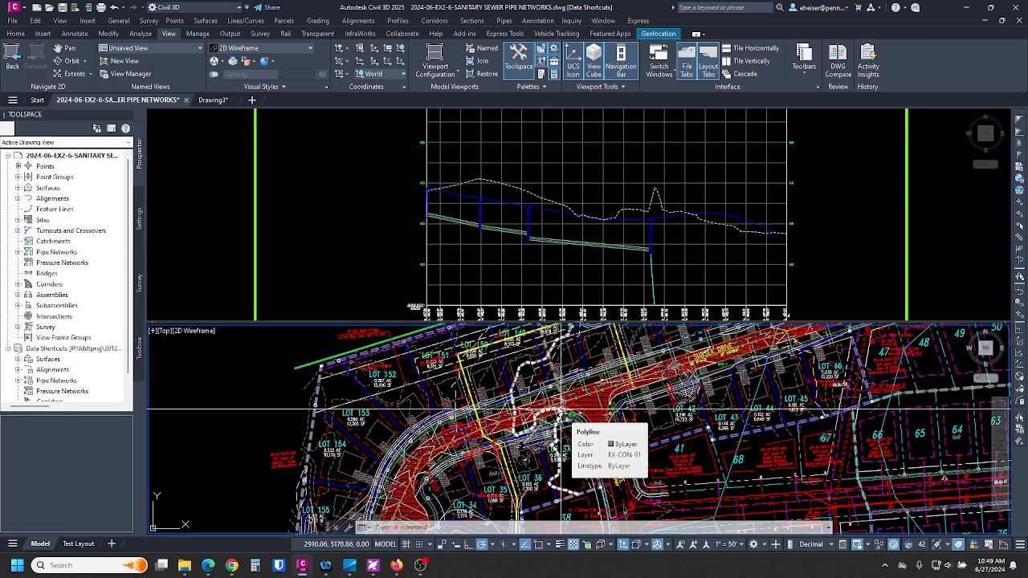
click(666, 252)
middle_drag(659, 266, 546, 240)
scroll(640, 238, up, 2)
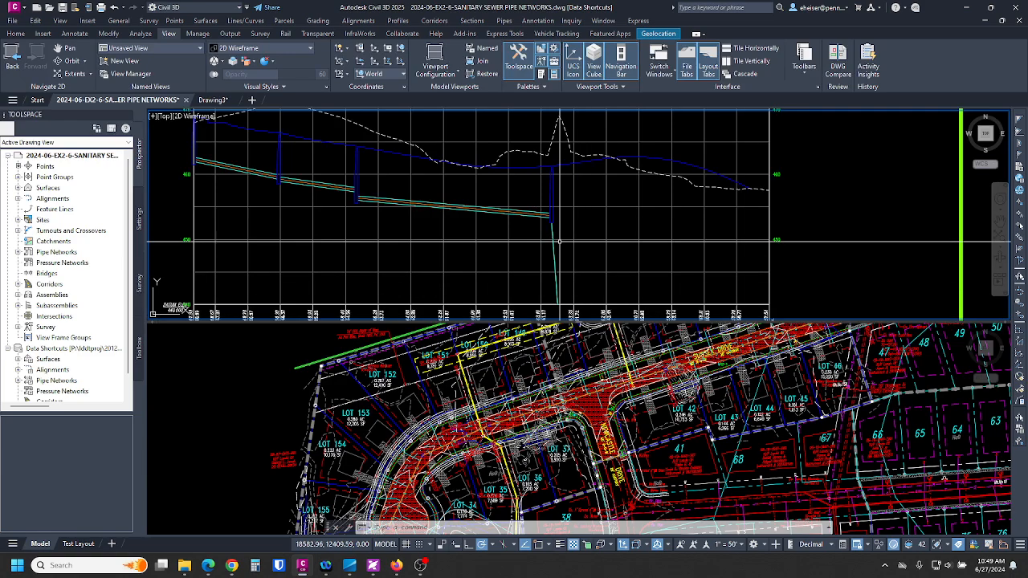
Open the part properties of the PR-SAN structure located at Ex. Mh.No.15 in the plan
click(645, 393)
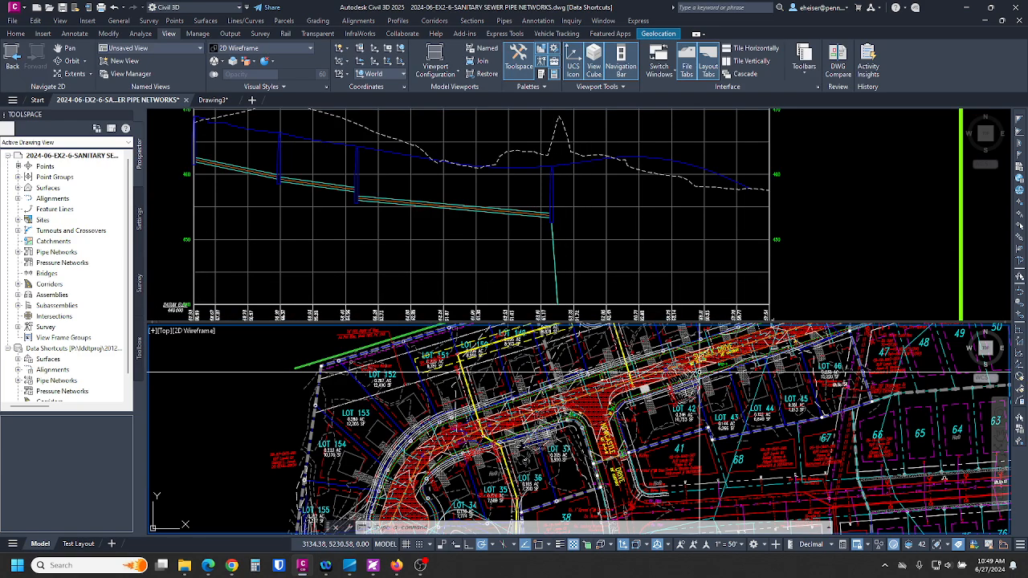
scroll(699, 371, up, 5)
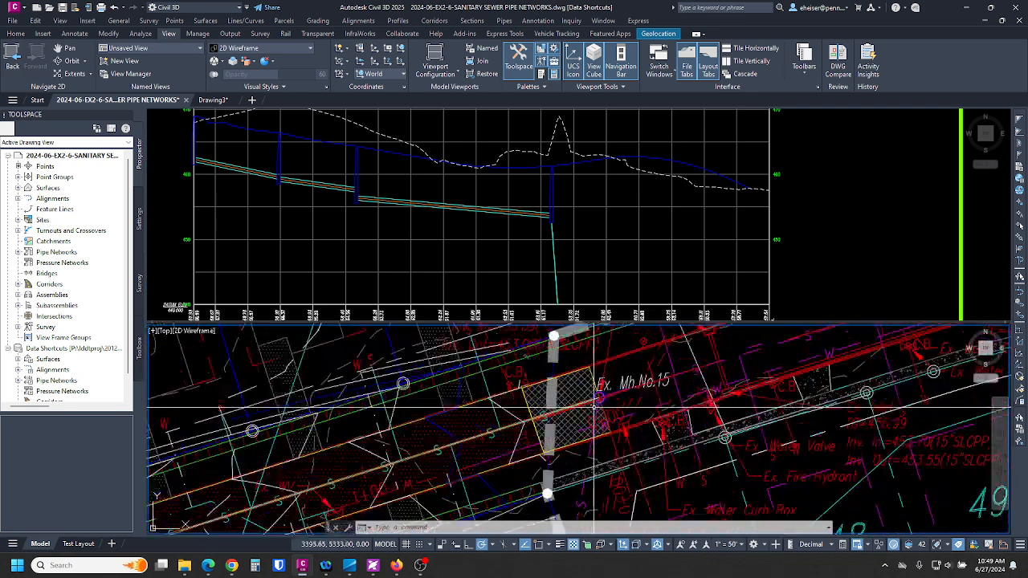
scroll(595, 408, up, 5)
click(595, 410)
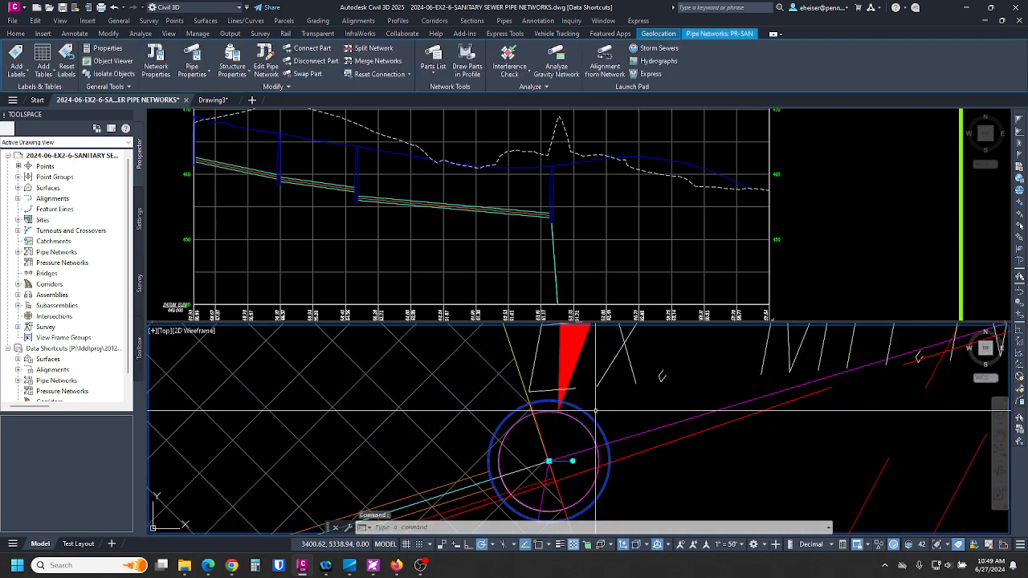
scroll(595, 410, down, 5)
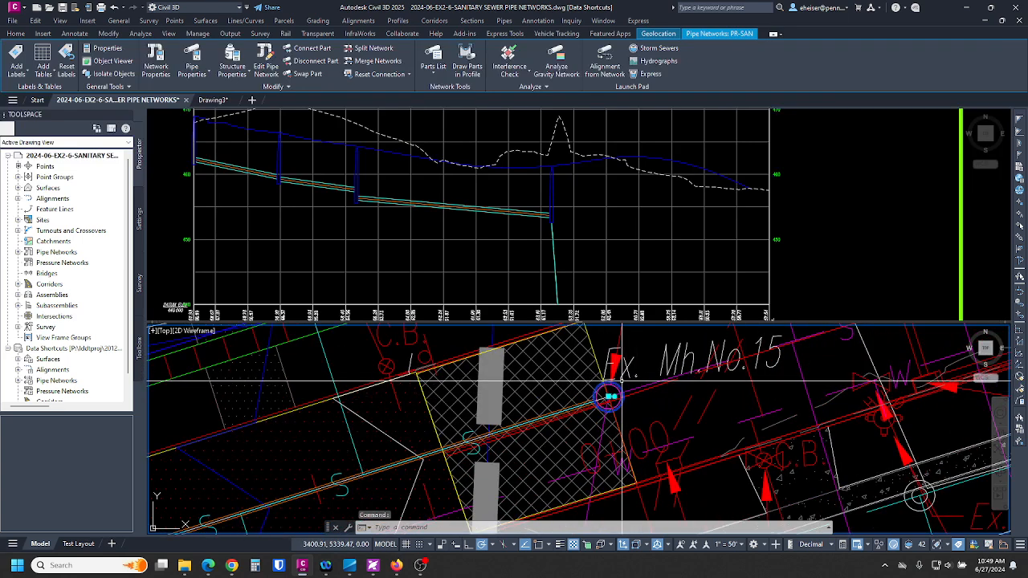
right_click(650, 407)
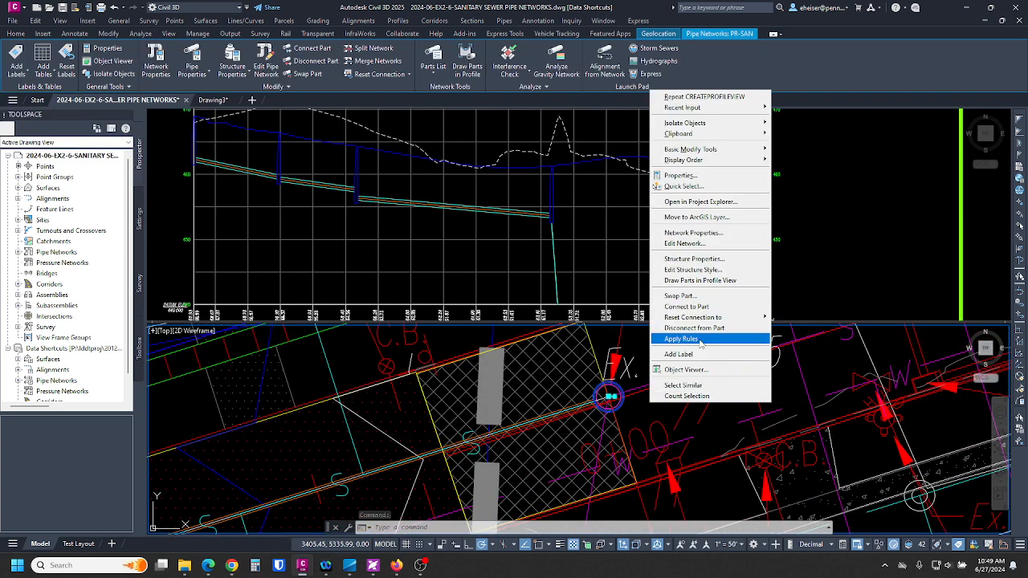
click(728, 264)
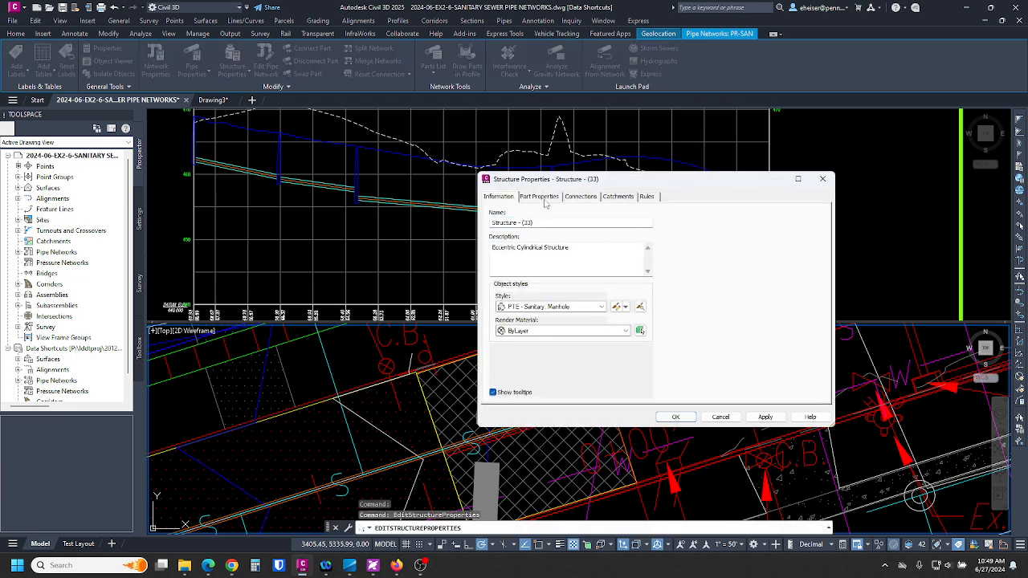
click(540, 197)
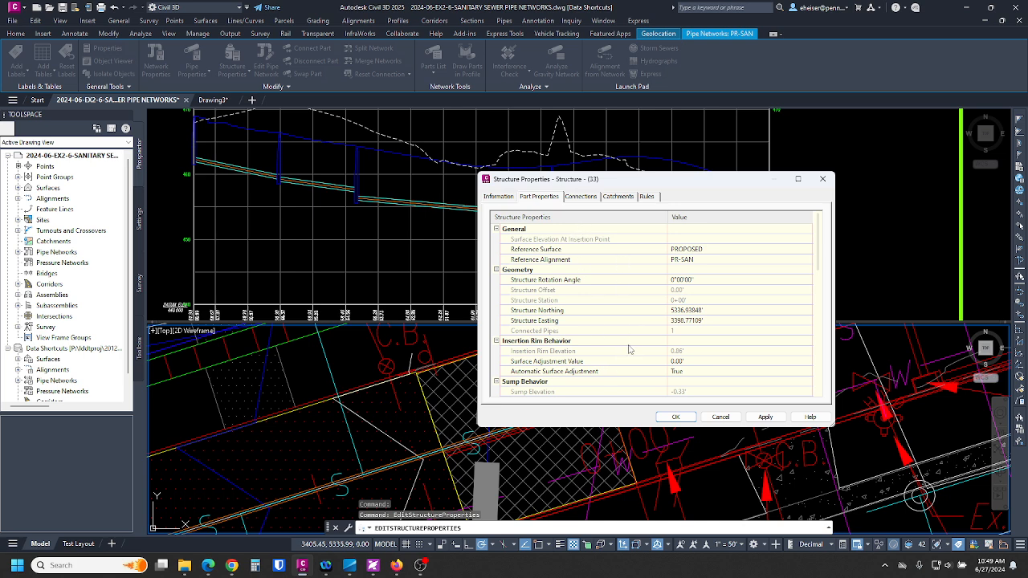
Set the reference surface of the structure at Ex. Mh.No.15 to EXISTING and apply the change
click(551, 373)
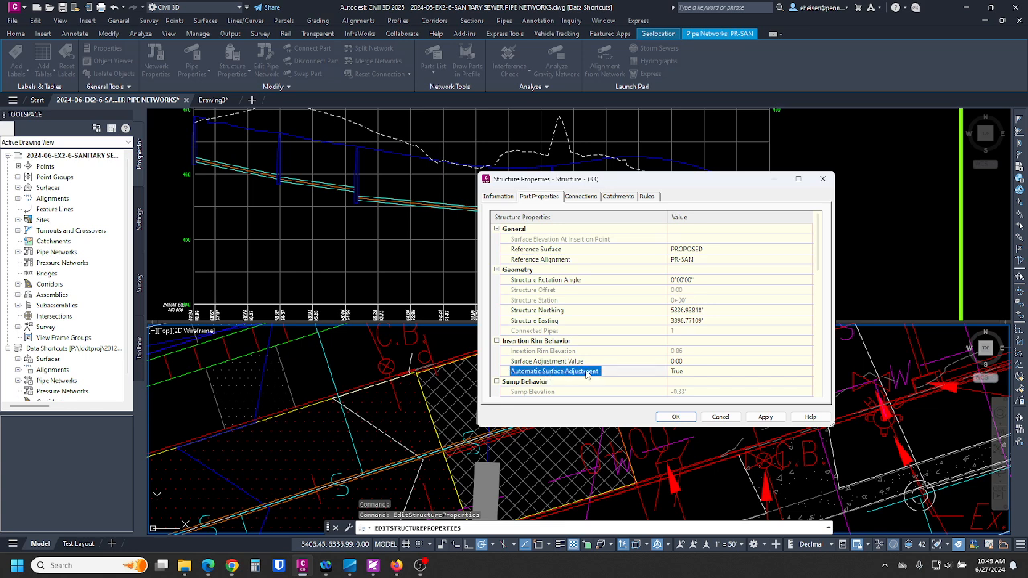
click(687, 374)
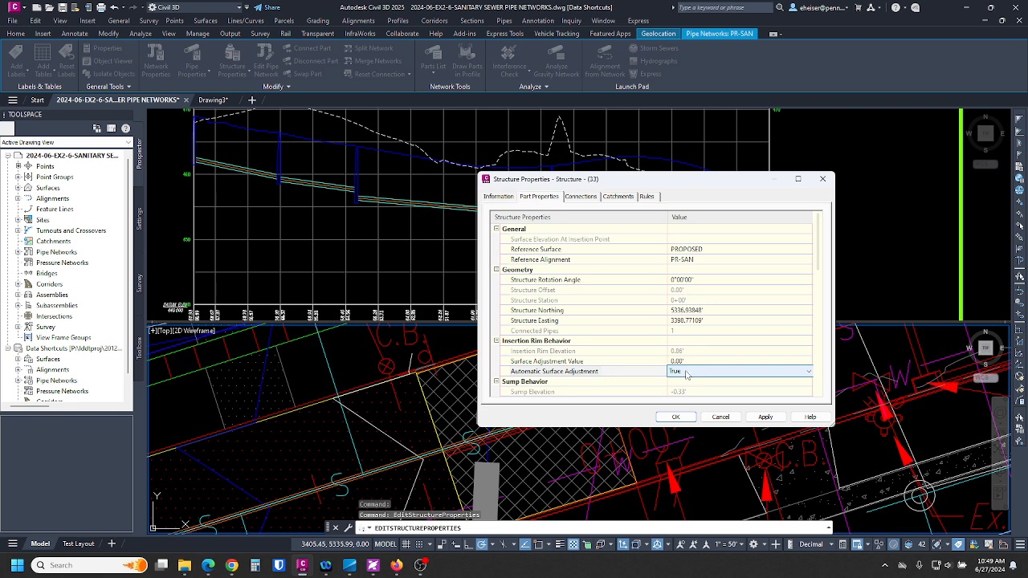
click(613, 251)
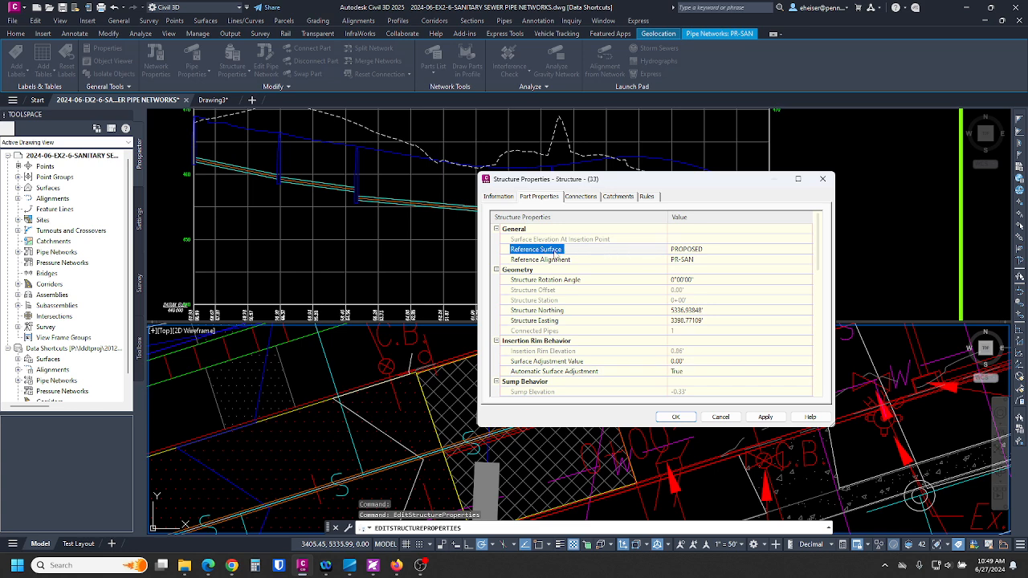
click(720, 254)
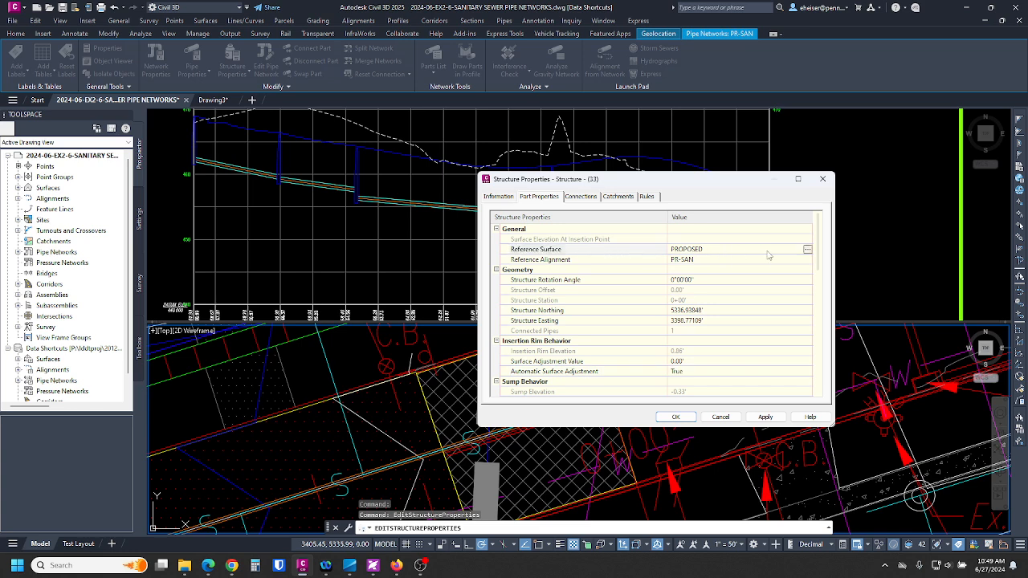
click(808, 250)
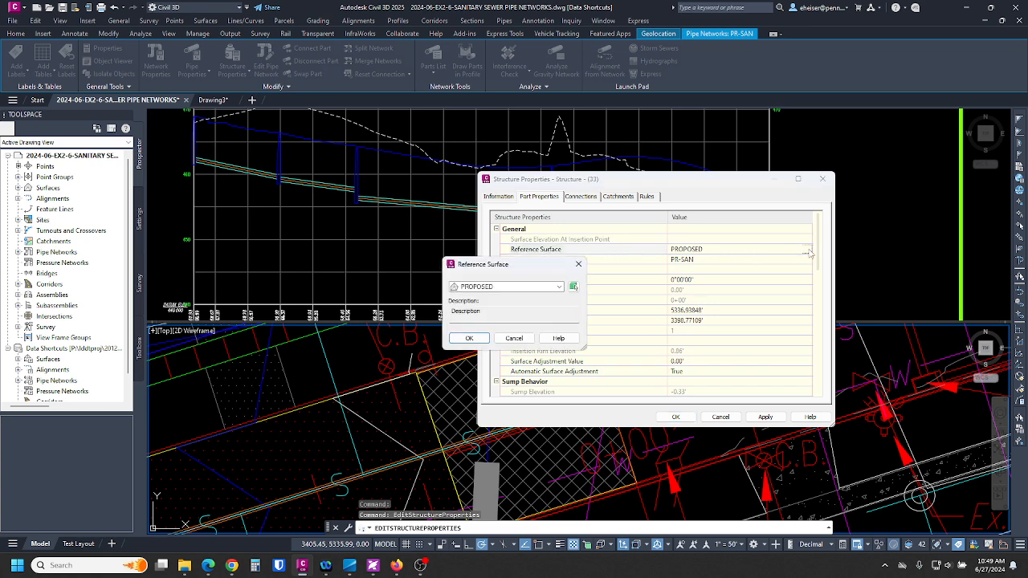
click(492, 288)
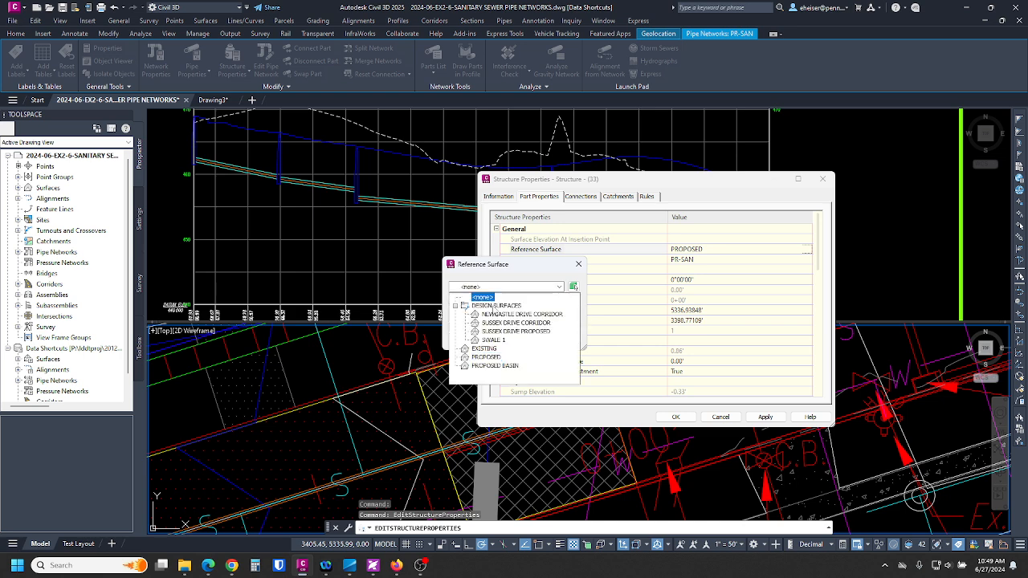
click(485, 349)
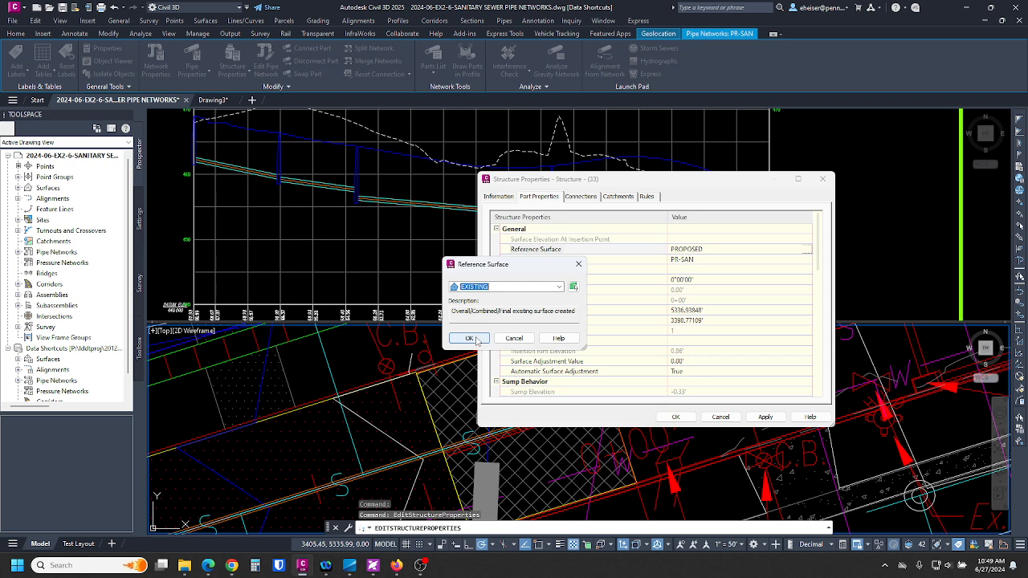
click(470, 338)
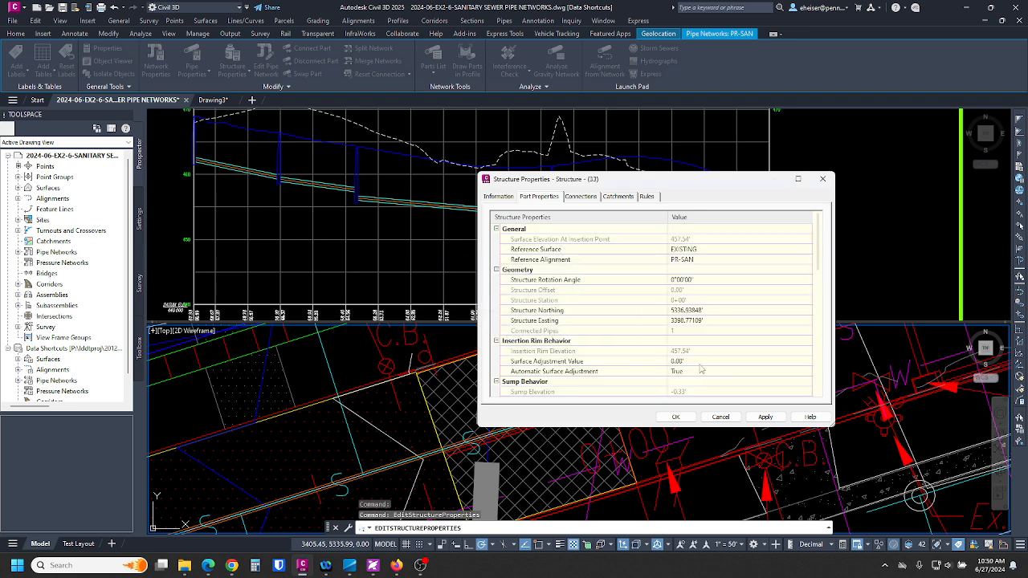
click(765, 417)
Set the structure's Automatic Surface Adjustment to False, keep its insertion rim elevation, and accept the structure properties
click(656, 373)
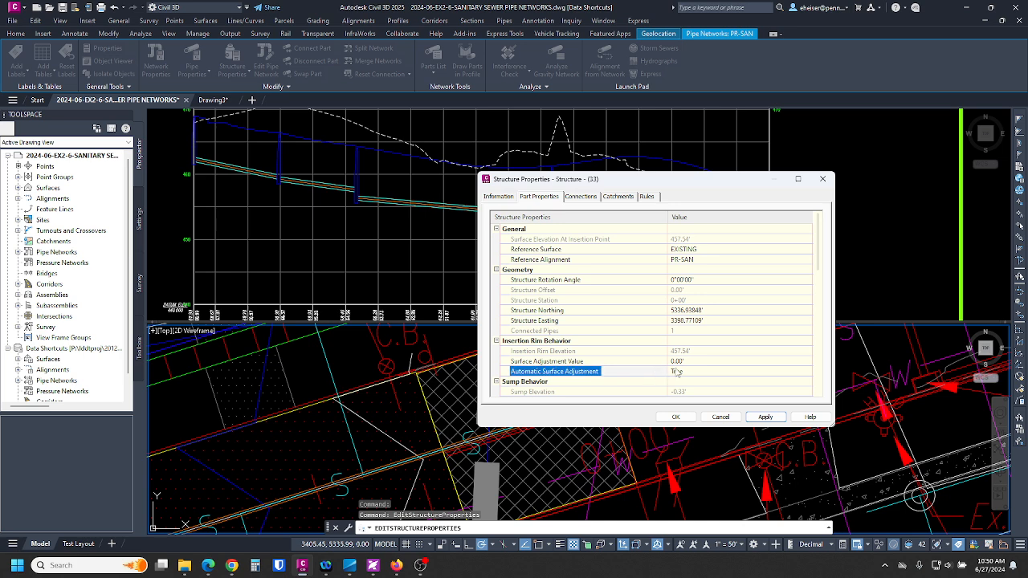
click(689, 373)
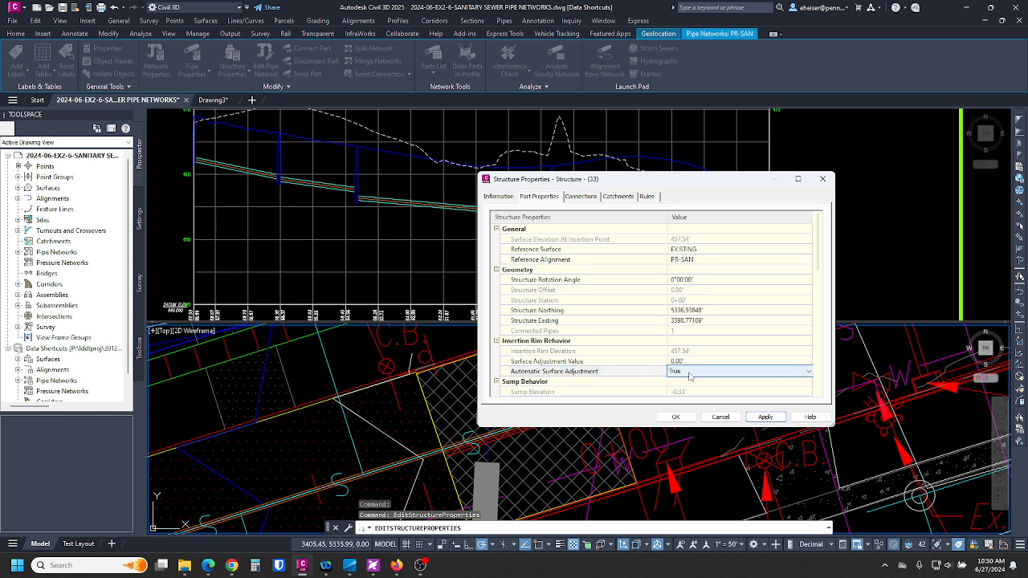
click(689, 373)
click(677, 386)
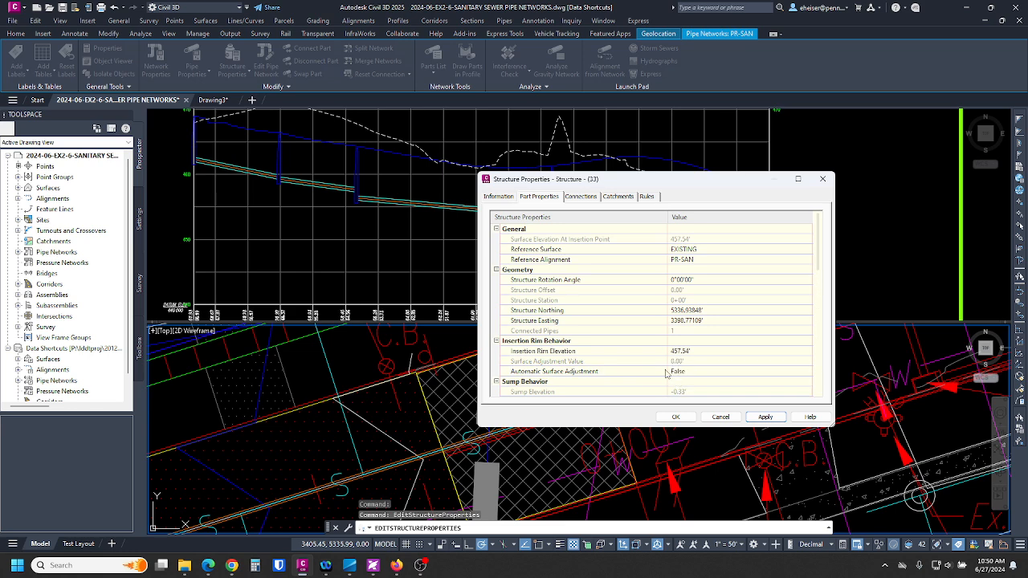
click(554, 355)
click(699, 353)
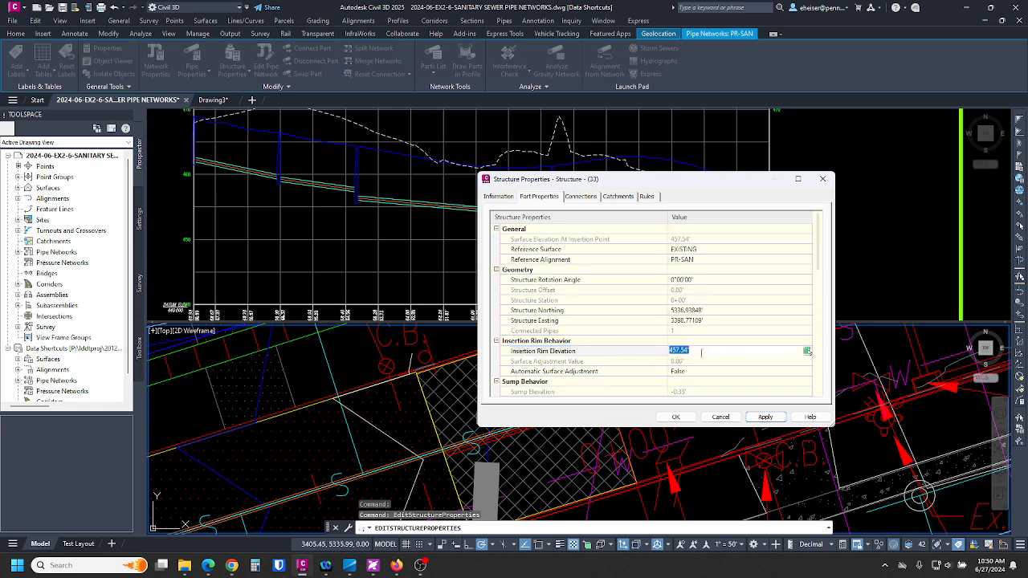
click(764, 417)
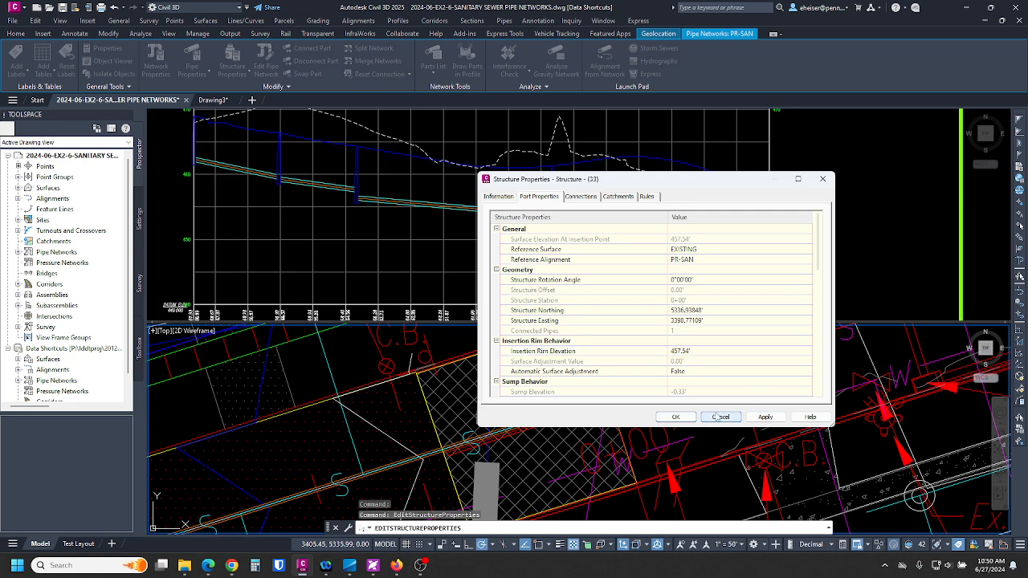
click(673, 418)
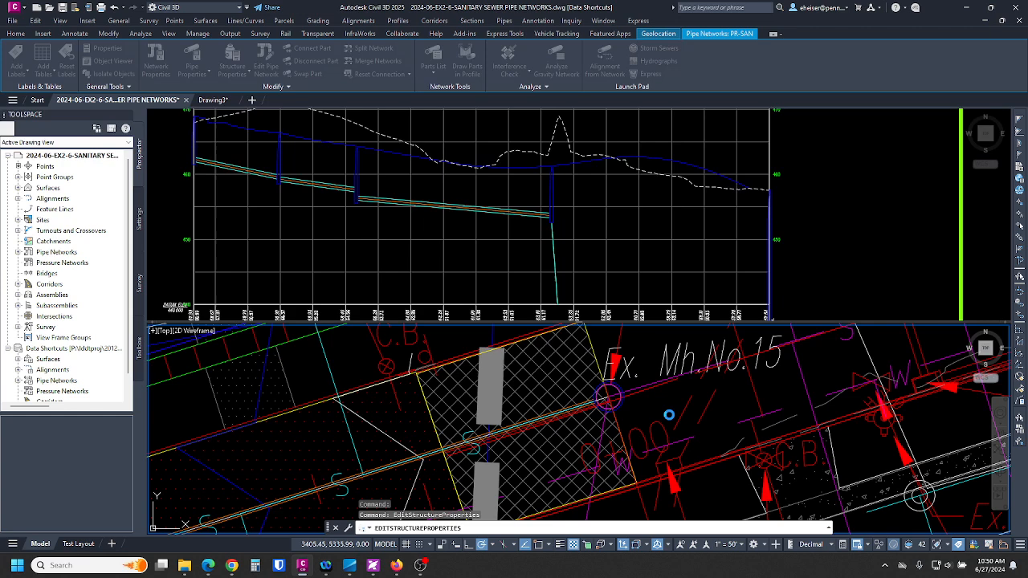
Examine the end structure in the profile view, checking its rim against the existing surface profile
click(744, 229)
scroll(768, 194, up, 6)
click(771, 217)
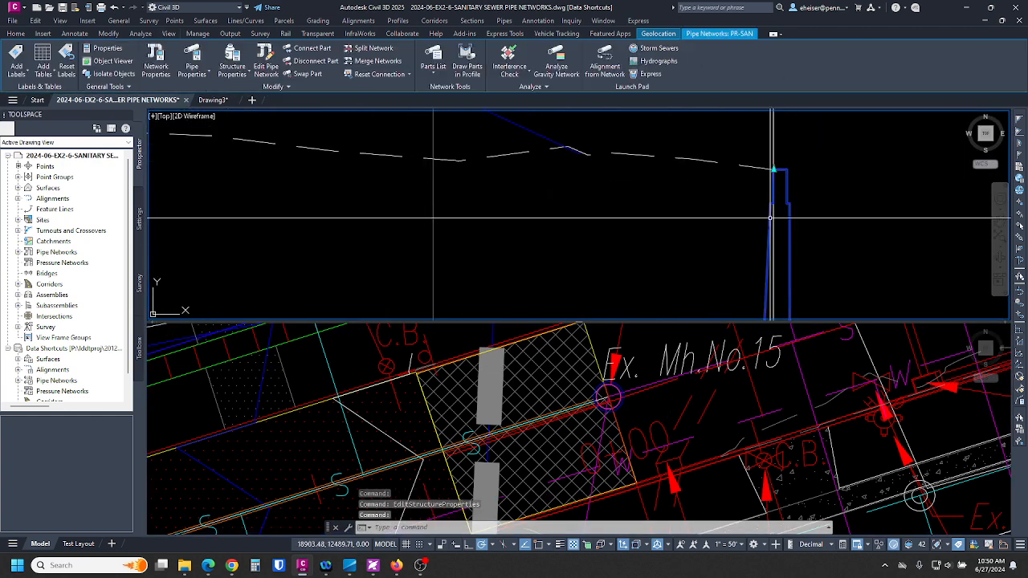
scroll(771, 217, down, 10)
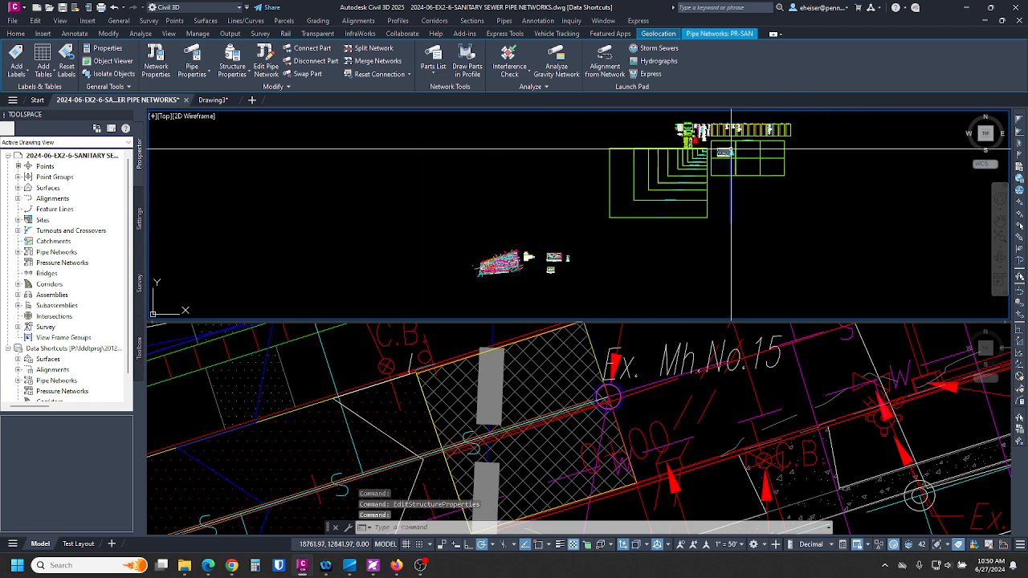
scroll(743, 143, up, 5)
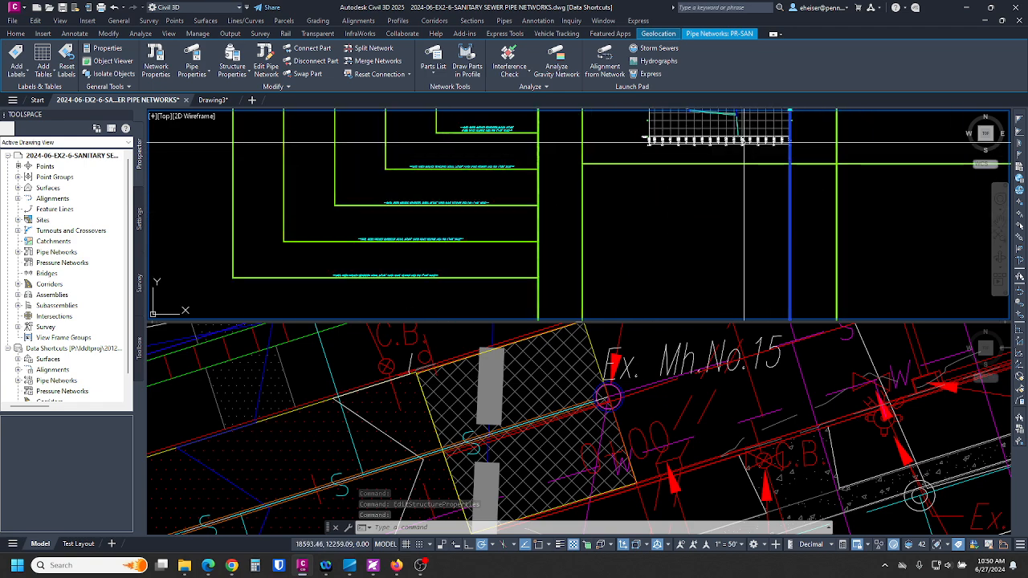
middle_drag(744, 143, 706, 257)
scroll(696, 250, up, 4)
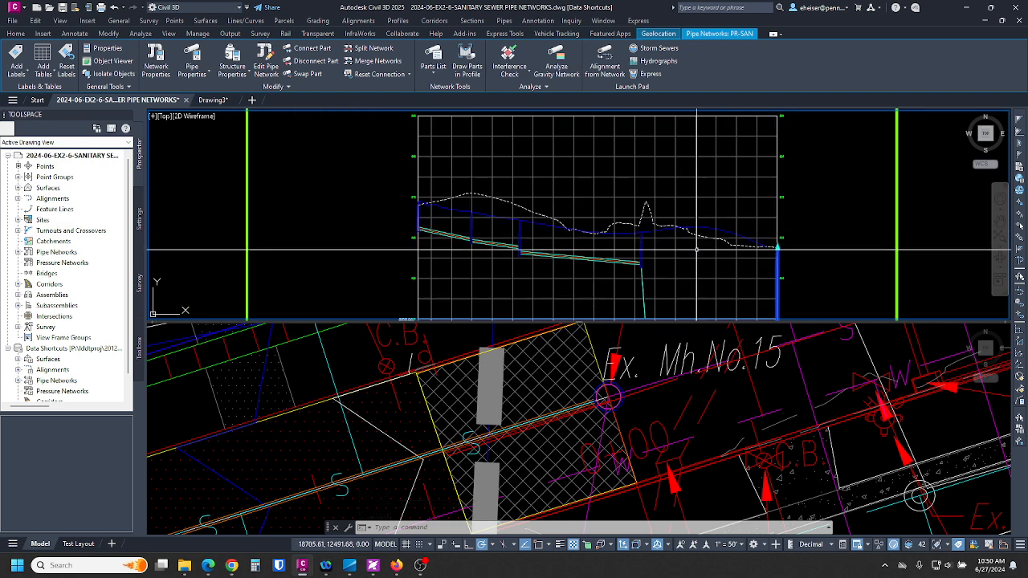
key(Escape)
key(Escape)
scroll(723, 192, up, 4)
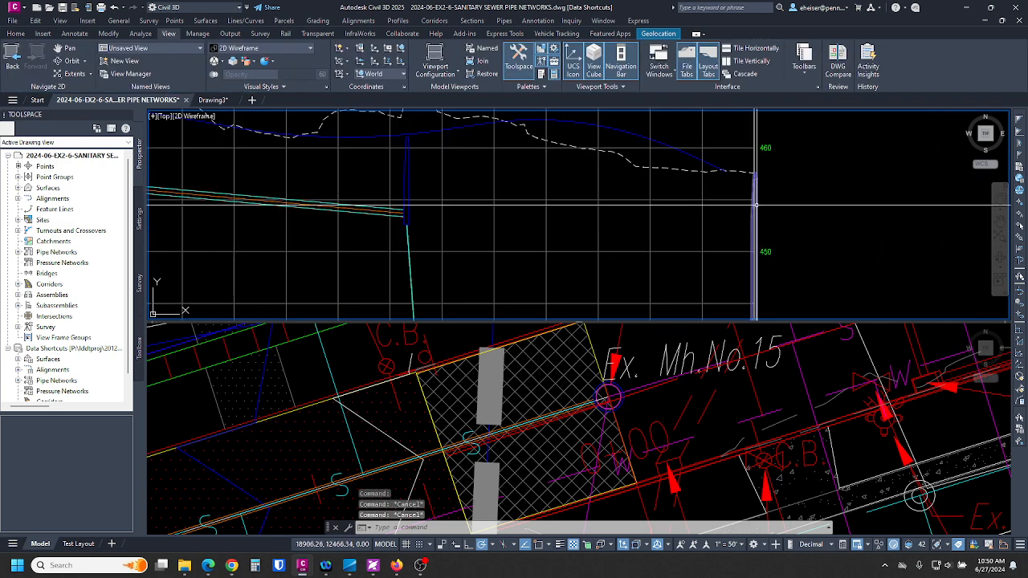
click(756, 173)
scroll(815, 199, down, 3)
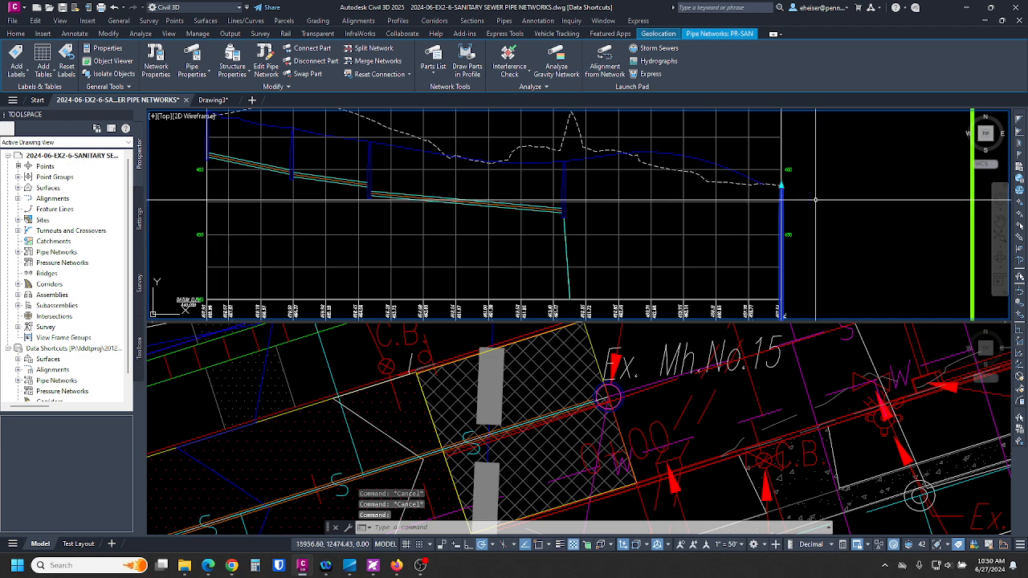
scroll(814, 209, up, 2)
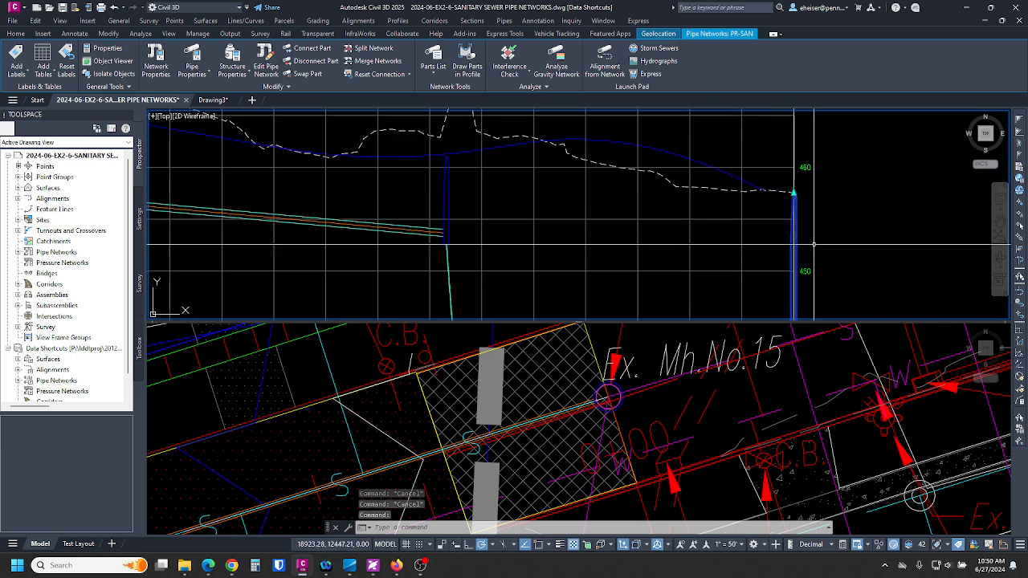
key(Escape)
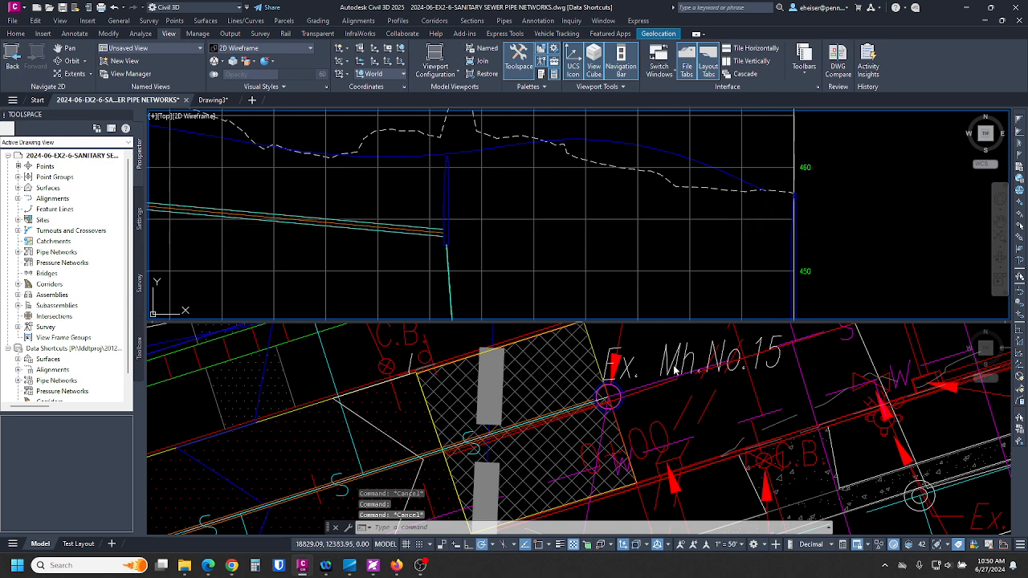
Set the invert elevation of the pipe connected to the profile's end structure to 445 and accept the structure properties
click(791, 241)
right_click(769, 249)
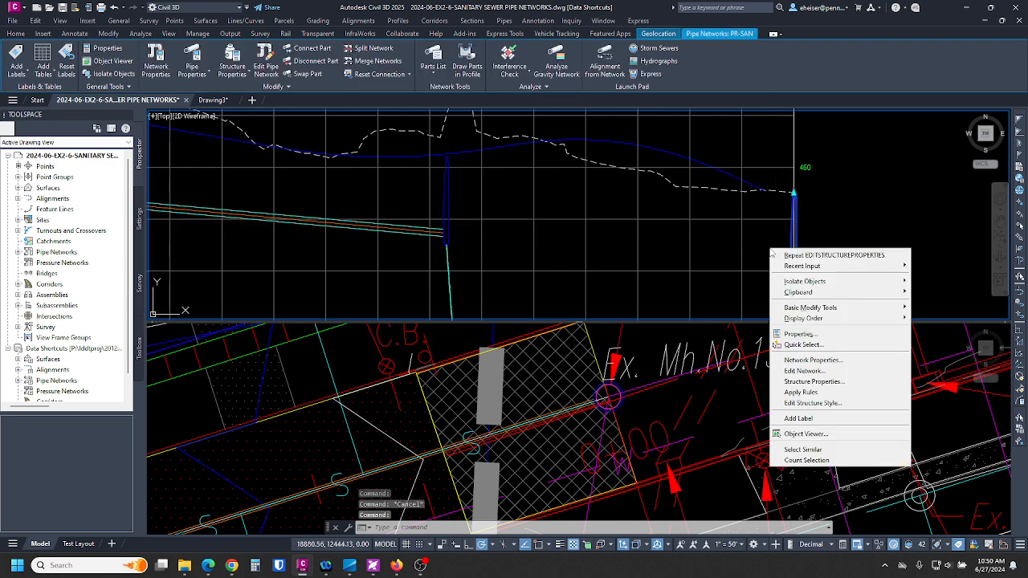
click(810, 381)
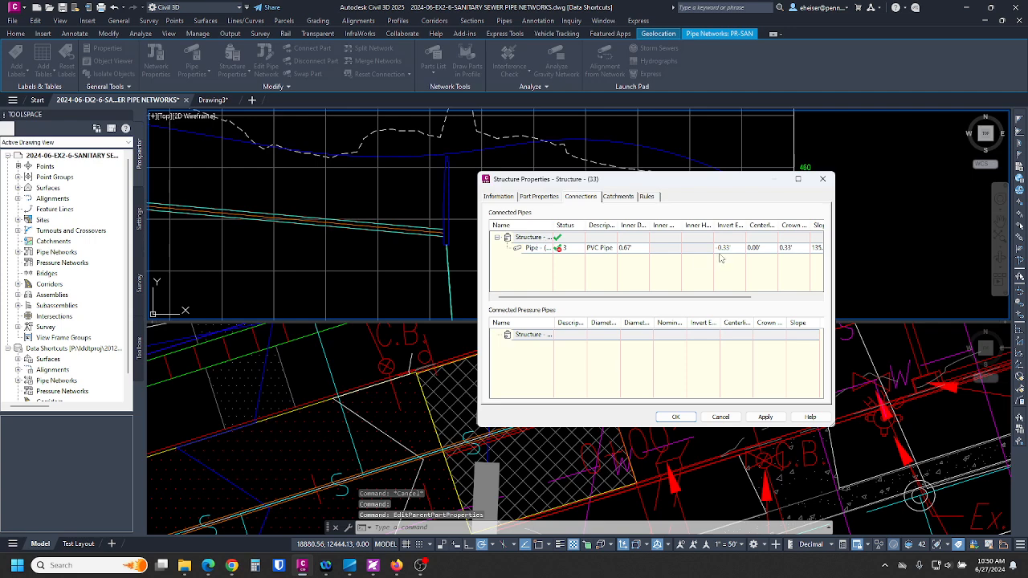
double_click(727, 247)
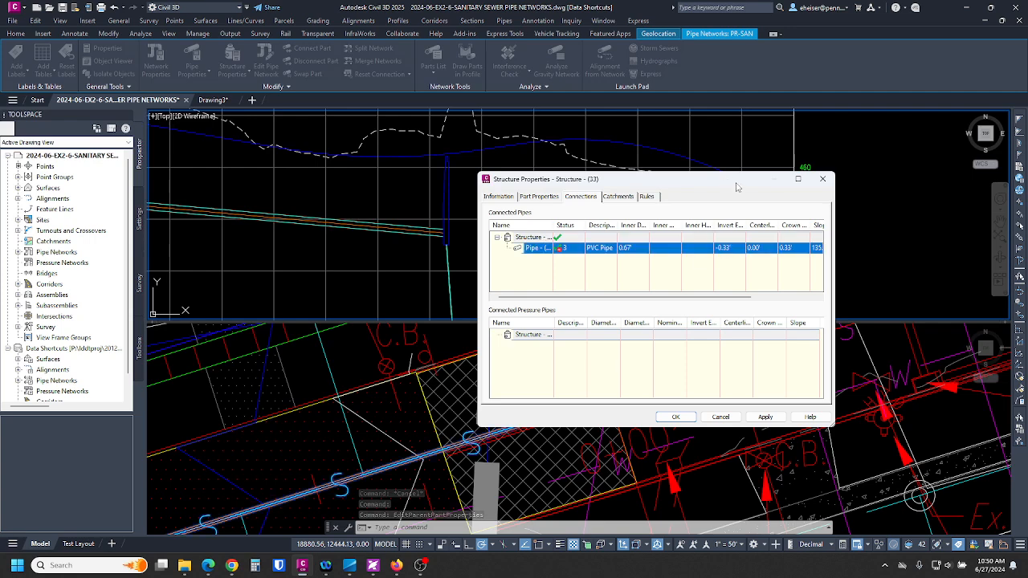
drag(724, 185, 398, 166)
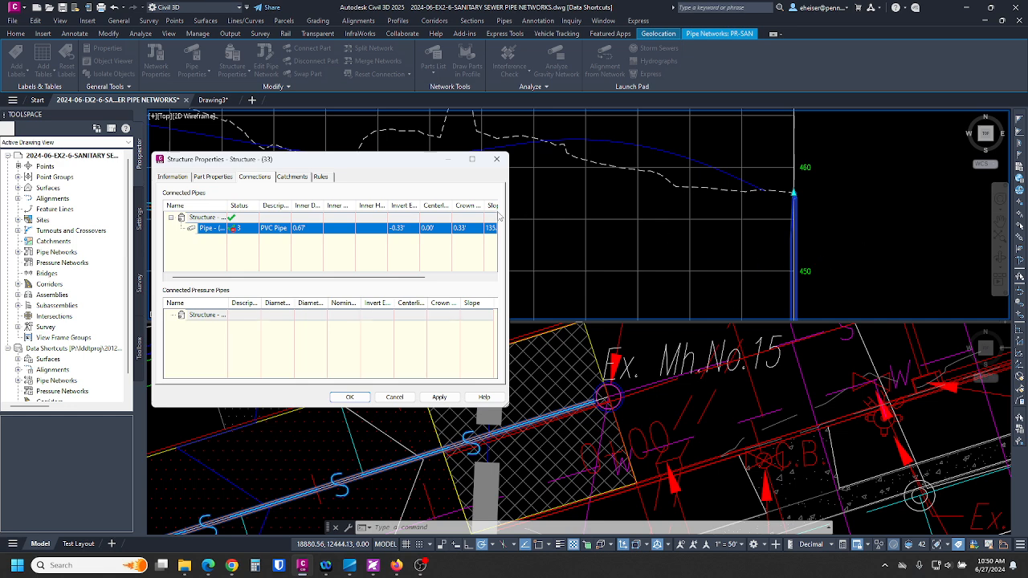
click(400, 228)
text(445)
key(Return)
click(440, 397)
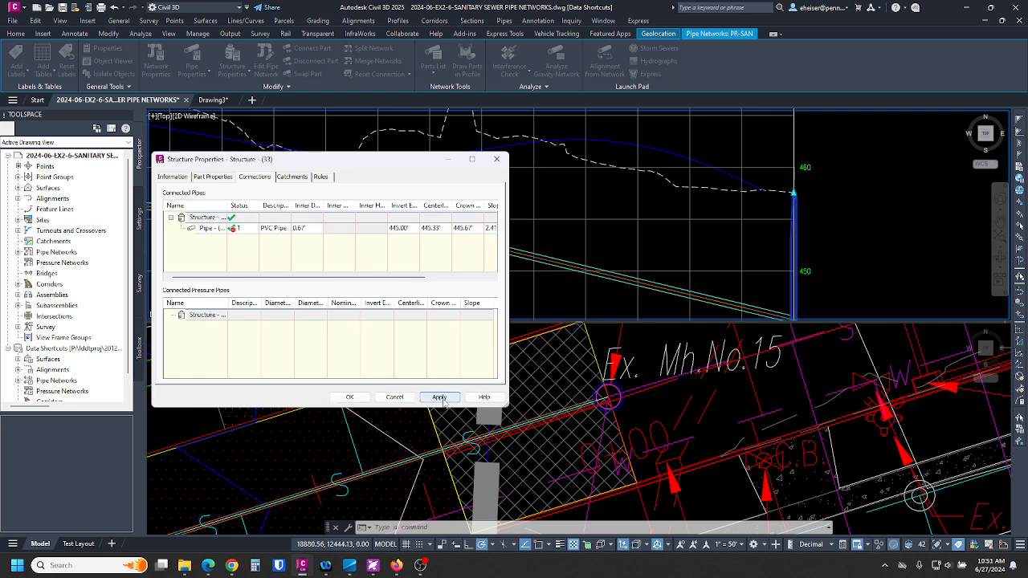
click(350, 397)
scroll(773, 259, down, 3)
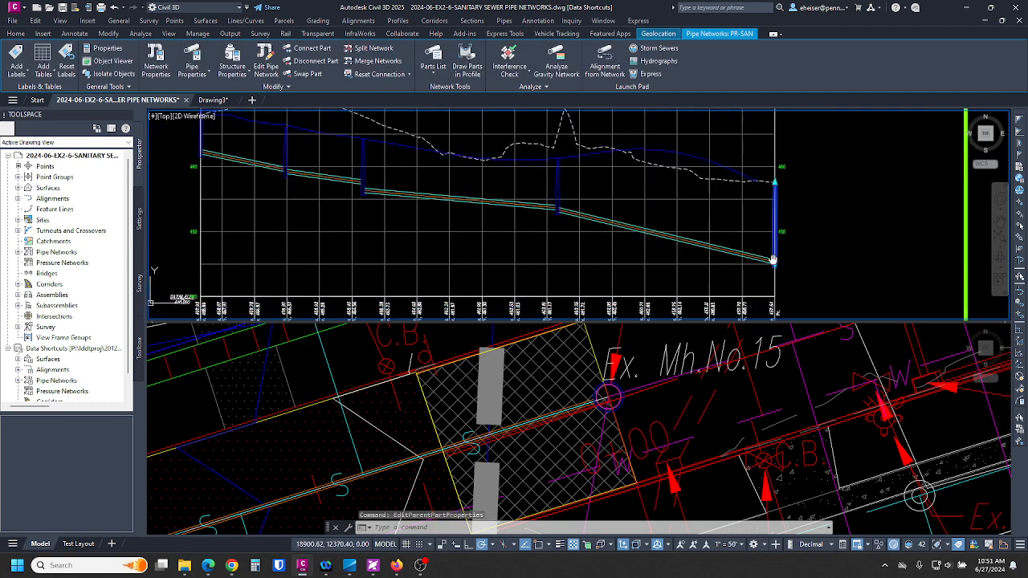
key(Escape)
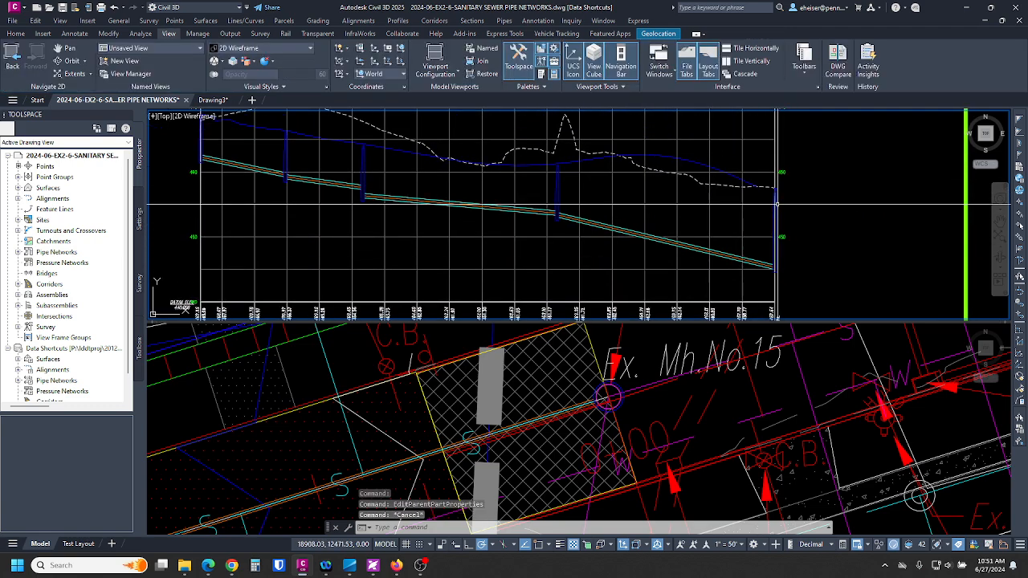
key(Escape)
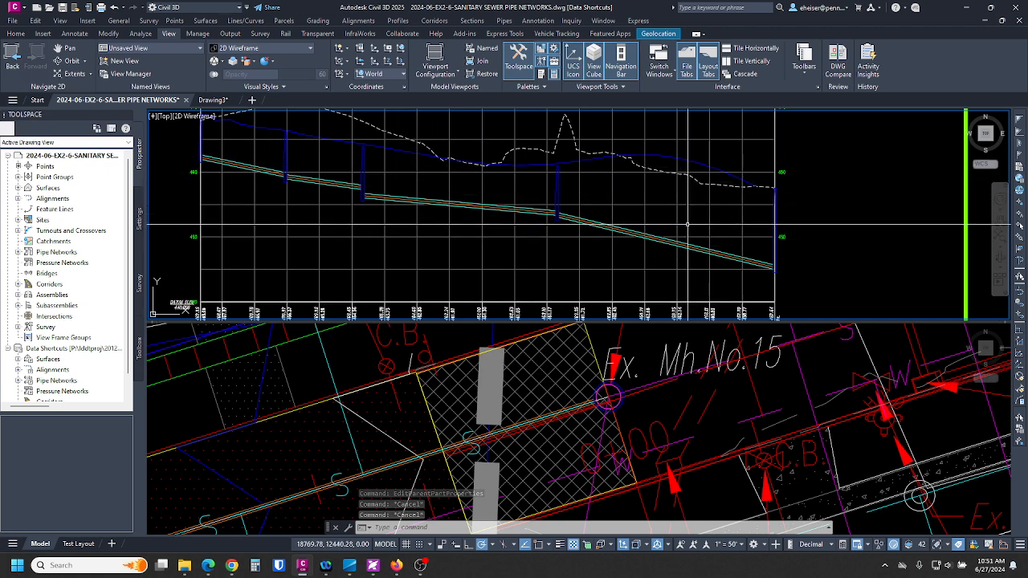
Examine the end pipe's connection at the last structure in the profile and the Ex. Mh.No.15 area in the plan
mouse_move(688, 224)
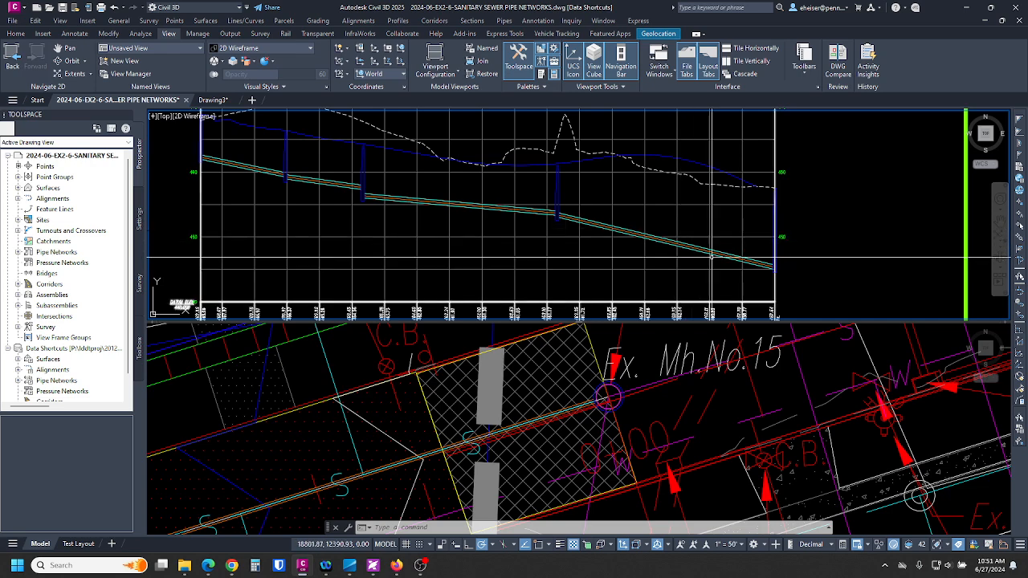
click(753, 399)
mouse_move(634, 444)
middle_down()
mouse_move(648, 403)
mouse_move(560, 454)
mouse_move(535, 489)
middle_up()
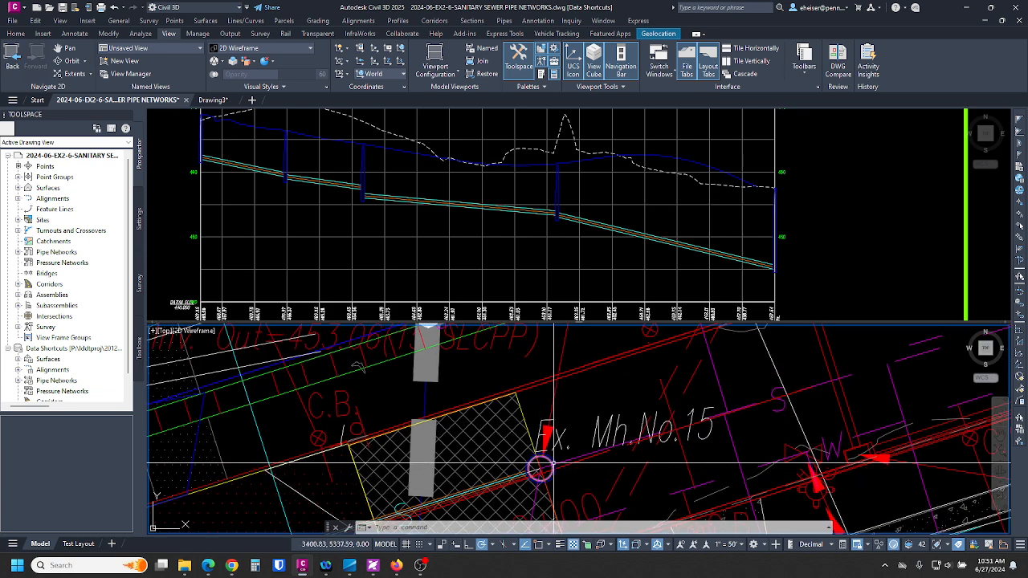
click(773, 258)
scroll(773, 259, up, 3)
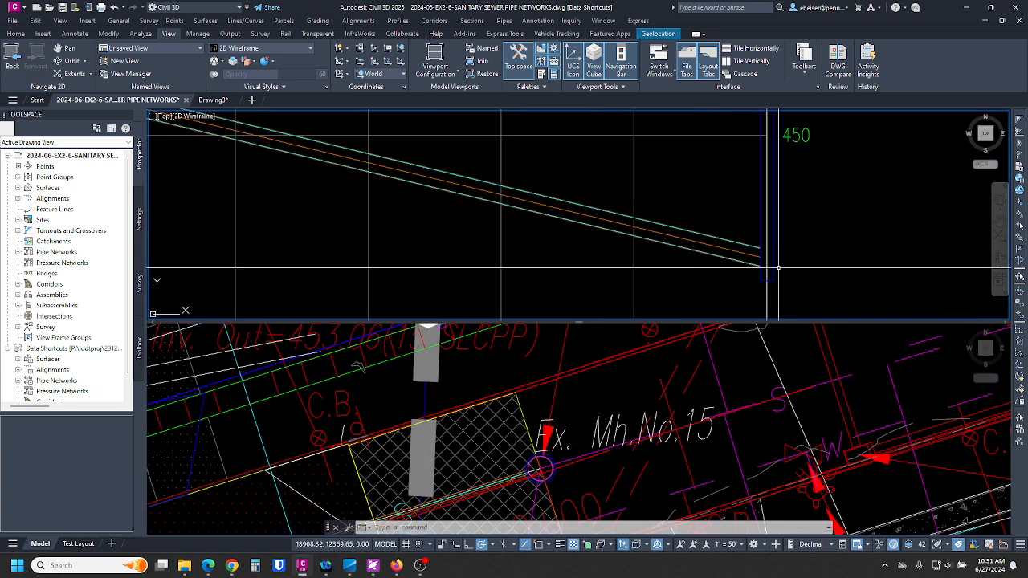
scroll(751, 257, up, 2)
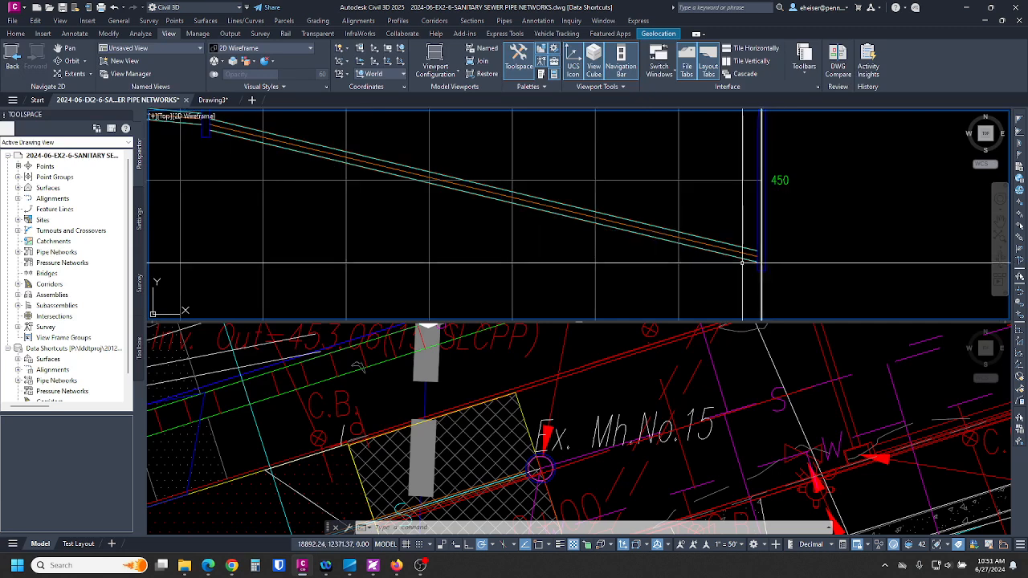
scroll(754, 251, down, 2)
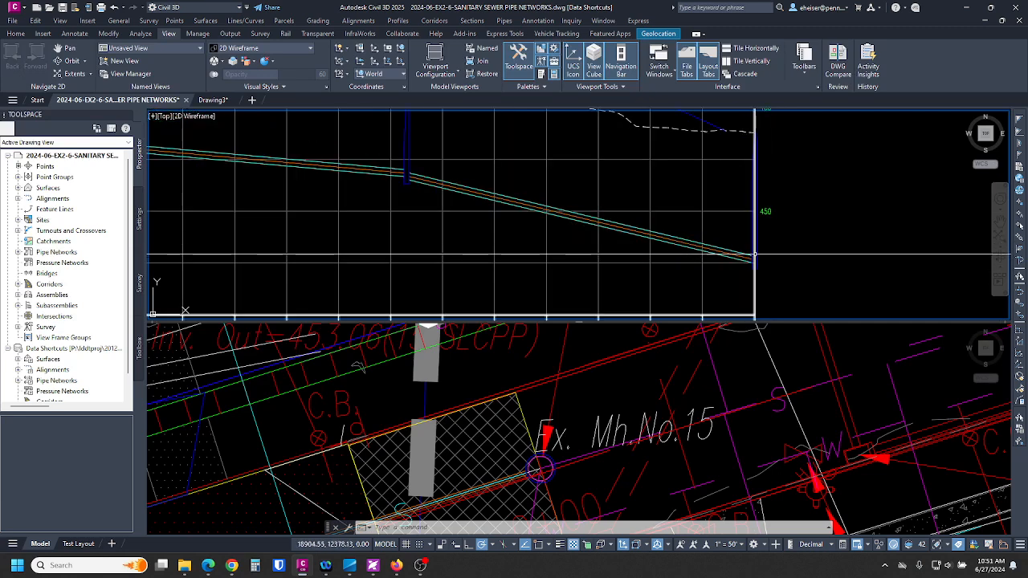
Open the PR-SAN pipe network for editing from the end structure at Ex. Mh.No.15 in the plan
scroll(746, 265, up, 4)
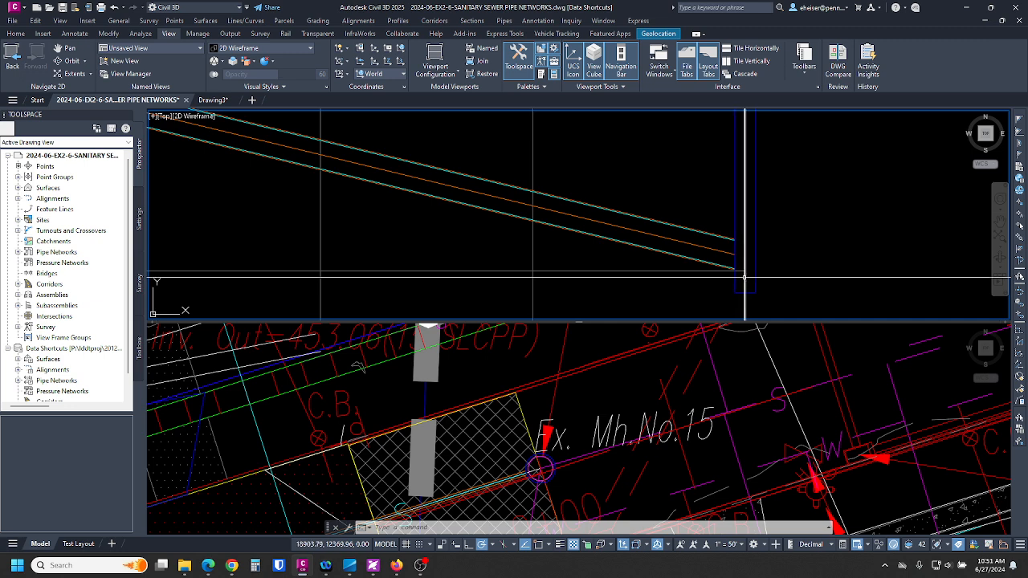
scroll(793, 253, down, 3)
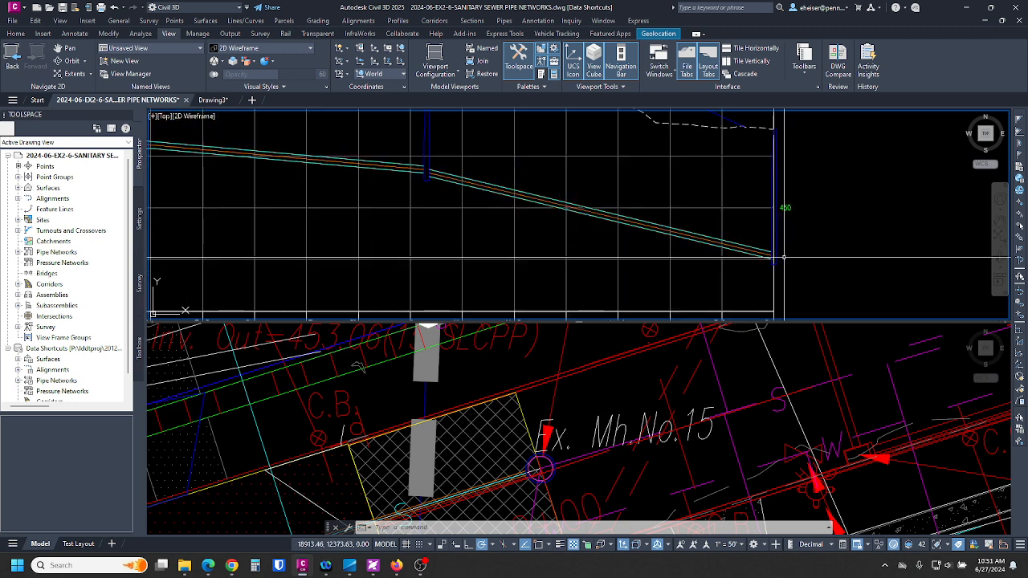
click(644, 369)
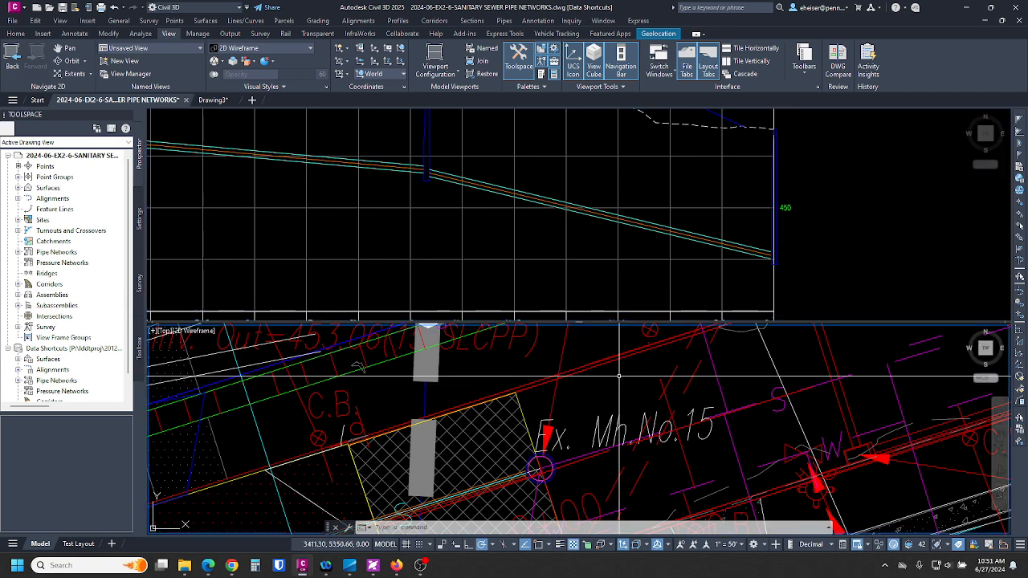
scroll(562, 354, down, 3)
scroll(508, 402, up, 3)
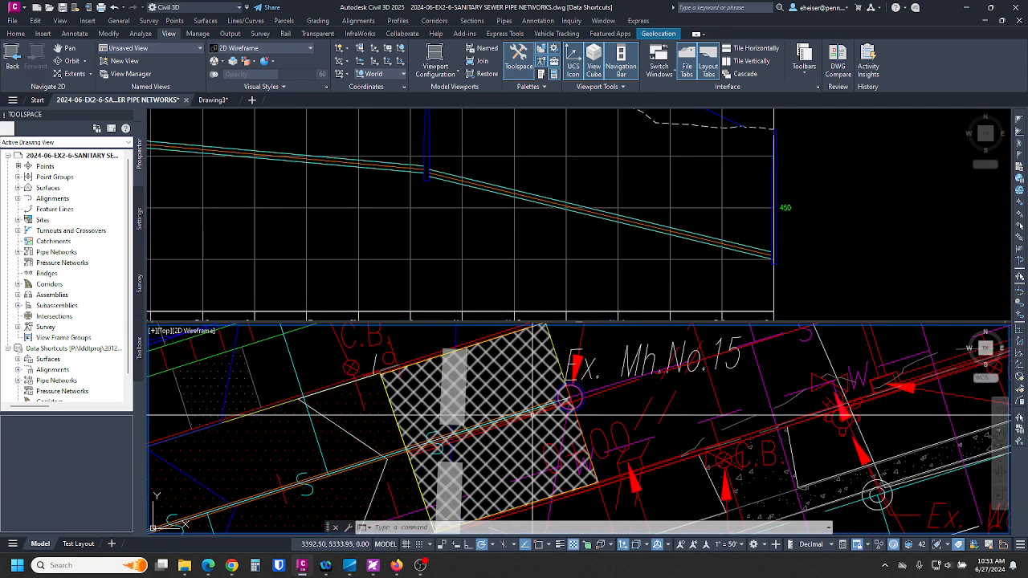
middle_drag(524, 417, 579, 420)
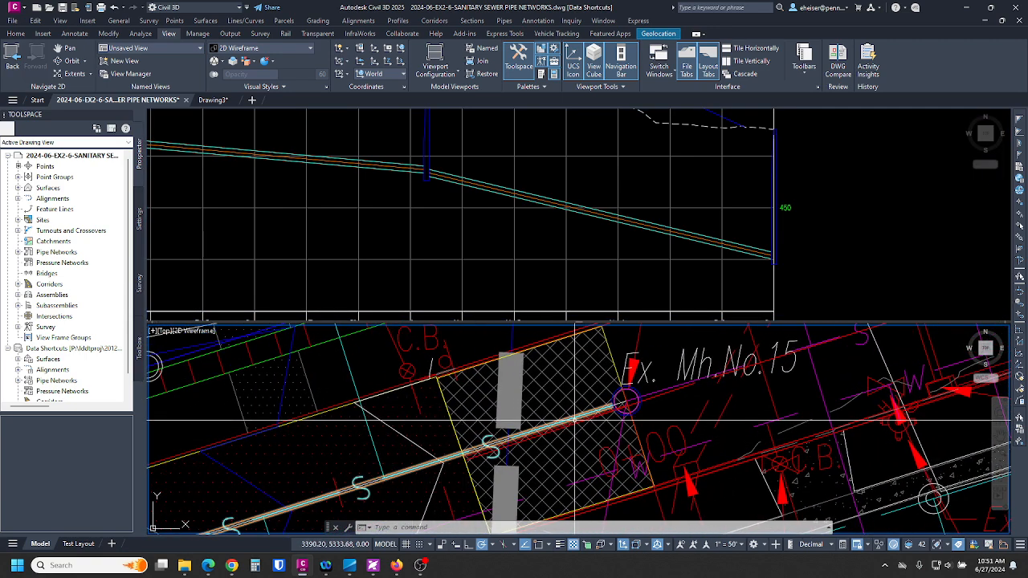
click(626, 401)
right_click(625, 401)
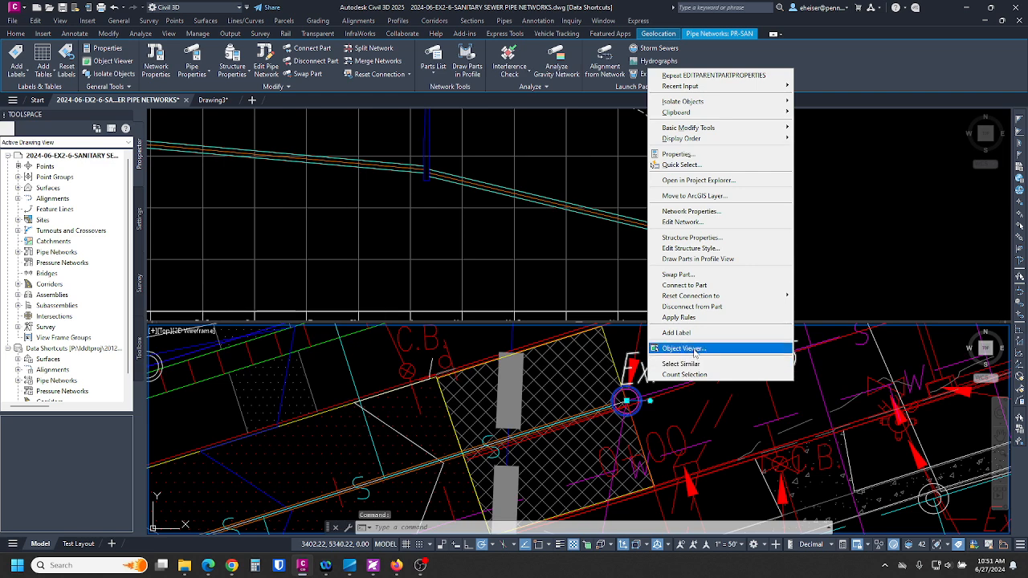
click(683, 223)
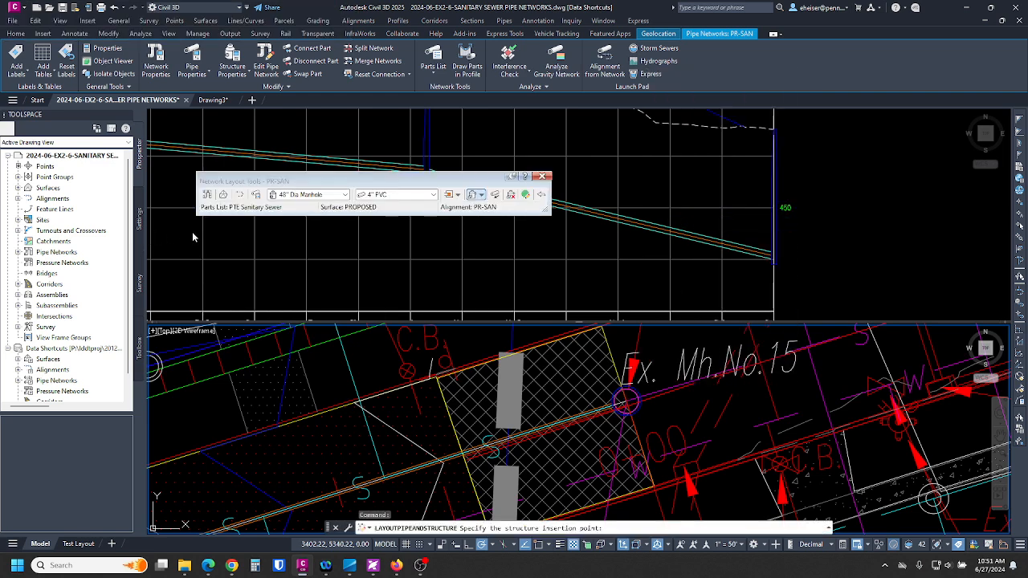
drag(318, 181, 302, 174)
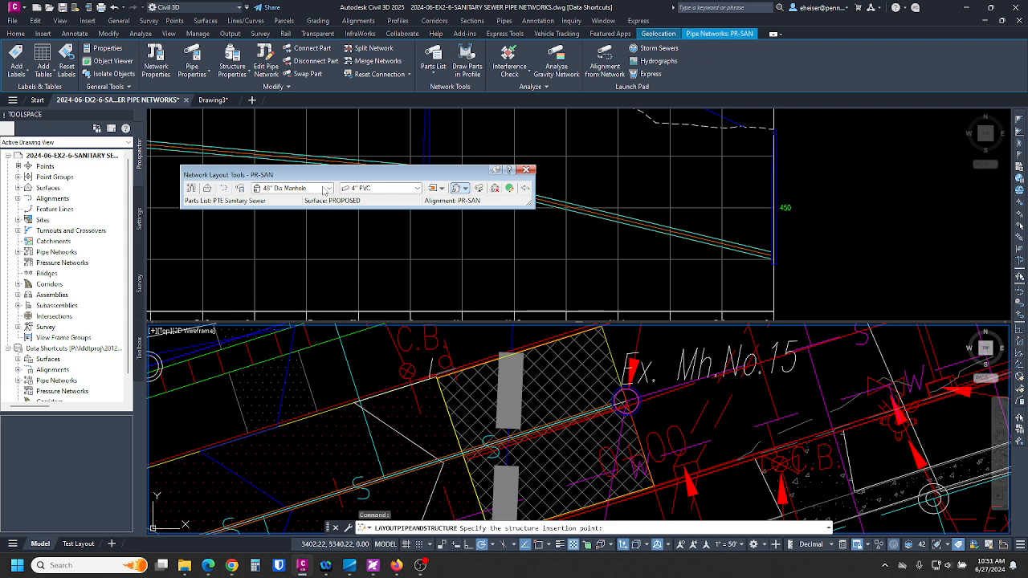
Set the network layout to 48" Dia Manhole, 8" PVC and Pipes Only, and toggle the upslope/downslope direction
click(328, 189)
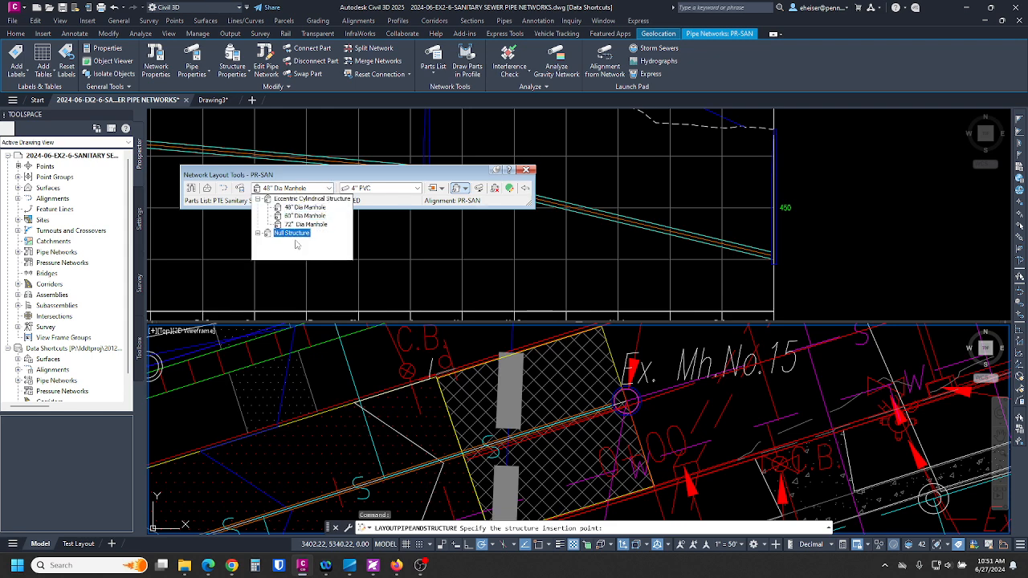
click(297, 207)
click(418, 189)
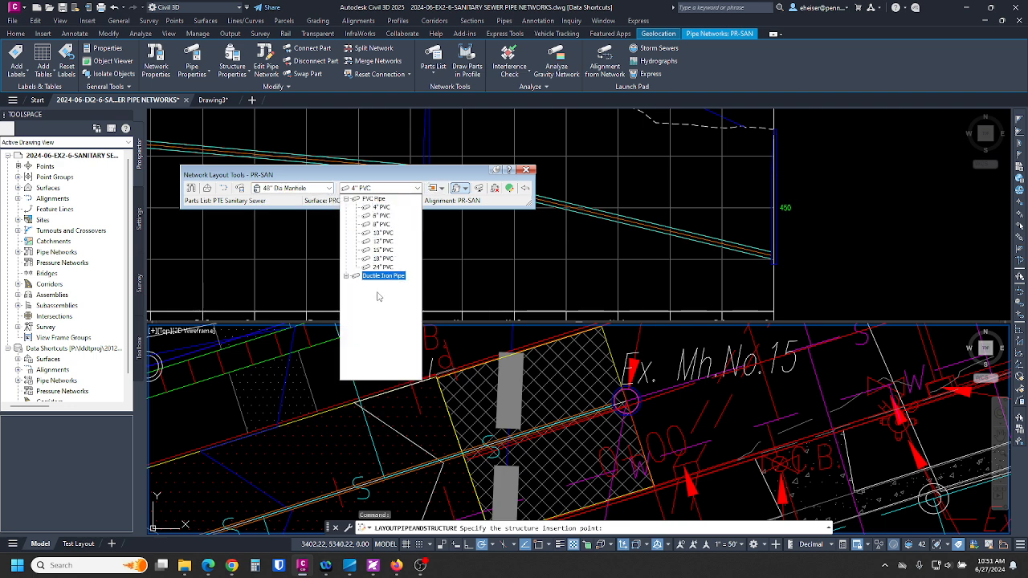
click(381, 224)
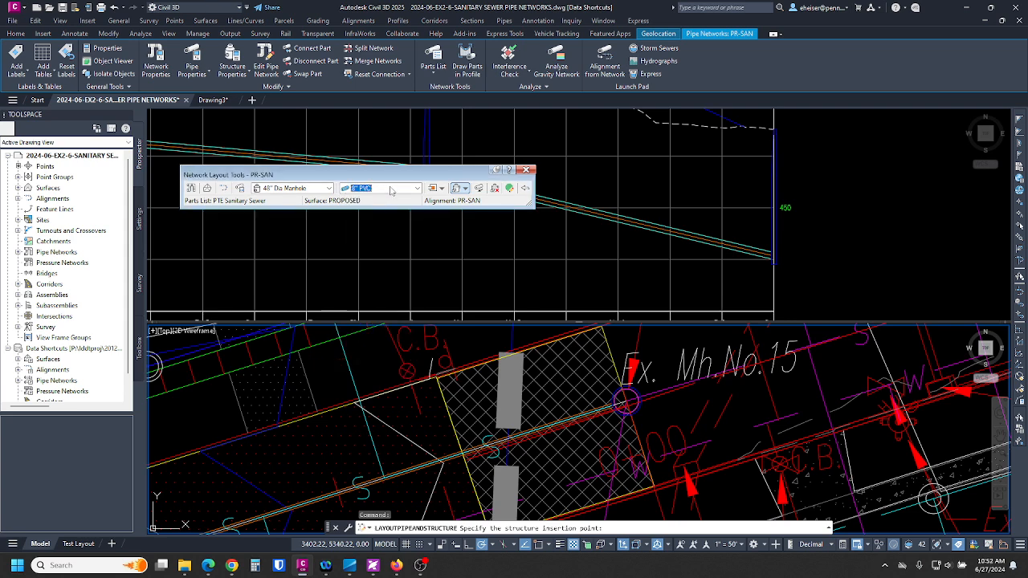
click(466, 189)
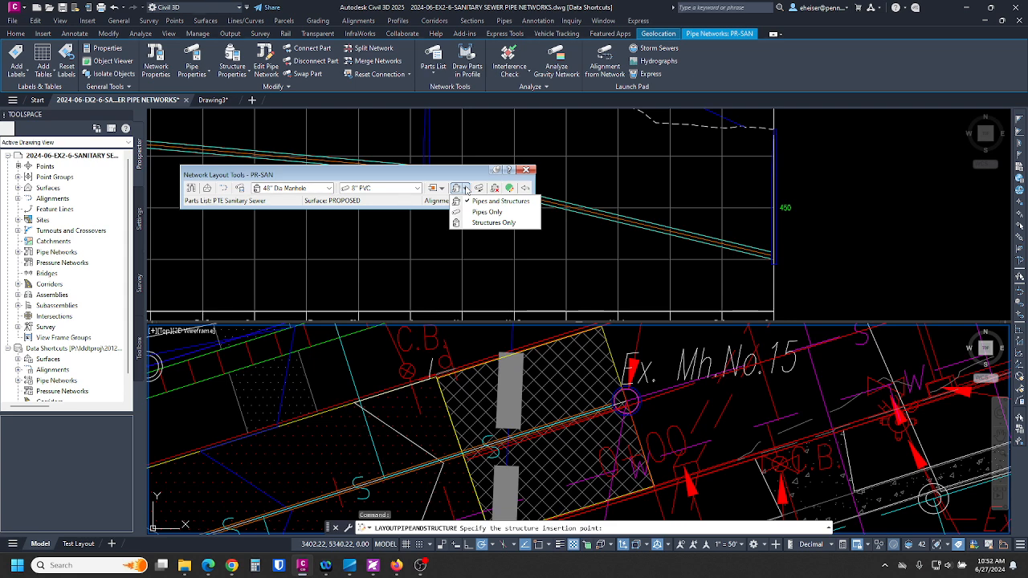
click(482, 212)
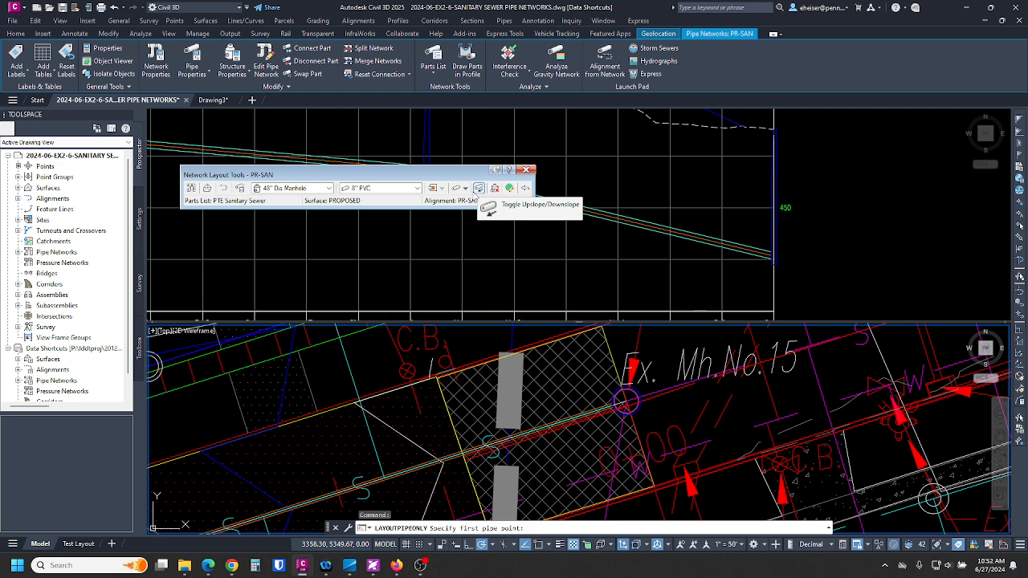
click(481, 192)
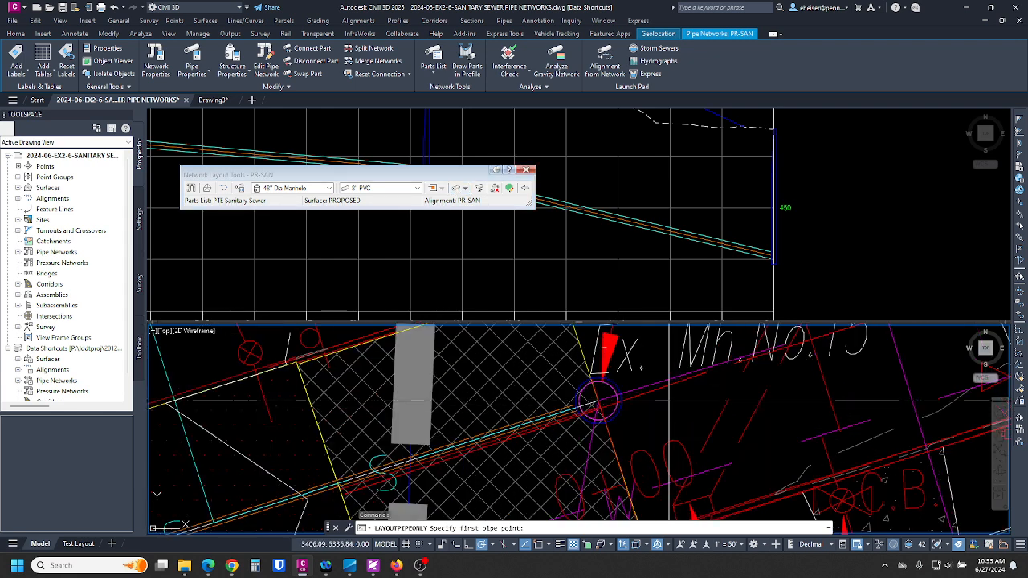
Lay an 8" PVC pipe from the Ex. Mh.No.15 junction structure to a nearest-snapped point on the existing sewer line to its east
scroll(625, 401, up, 2)
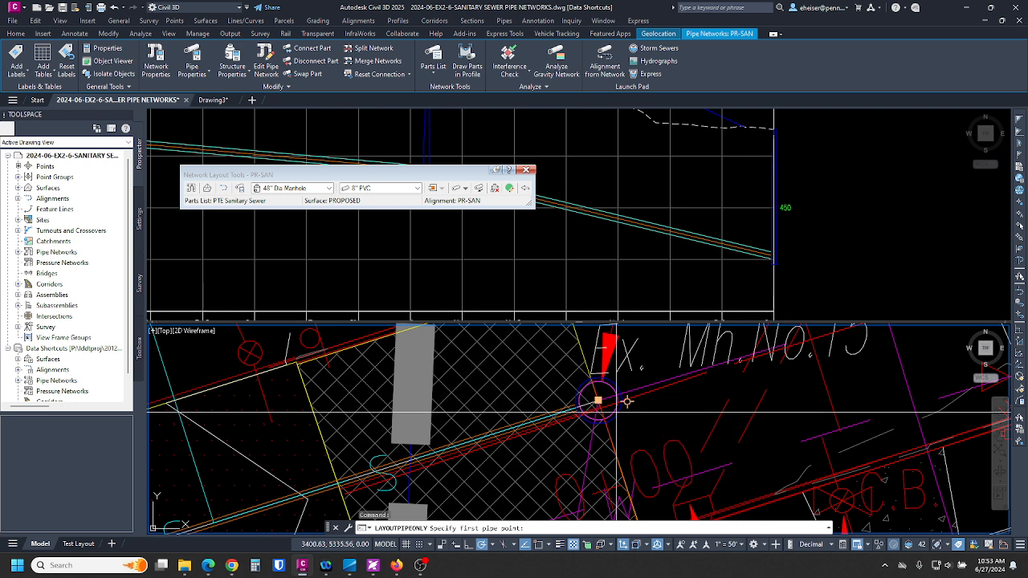
scroll(626, 383, up, 2)
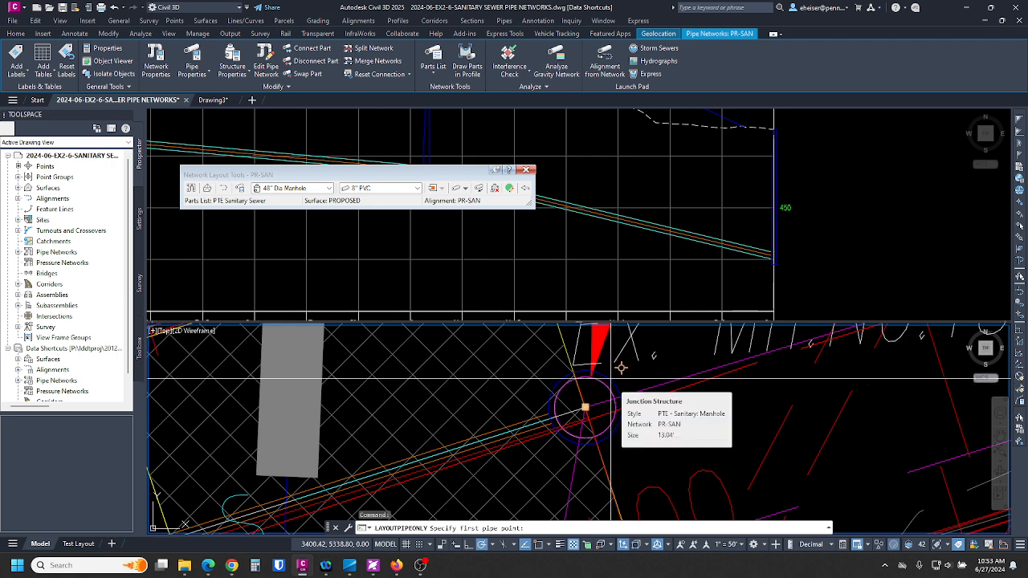
key(F3)
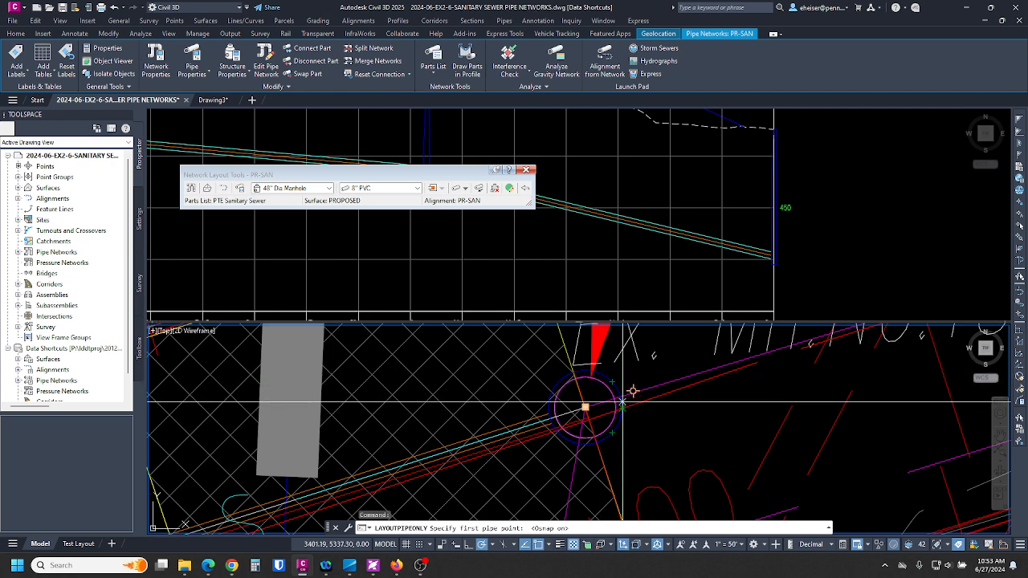
key(F3)
scroll(621, 365, down, 2)
scroll(610, 373, up, 2)
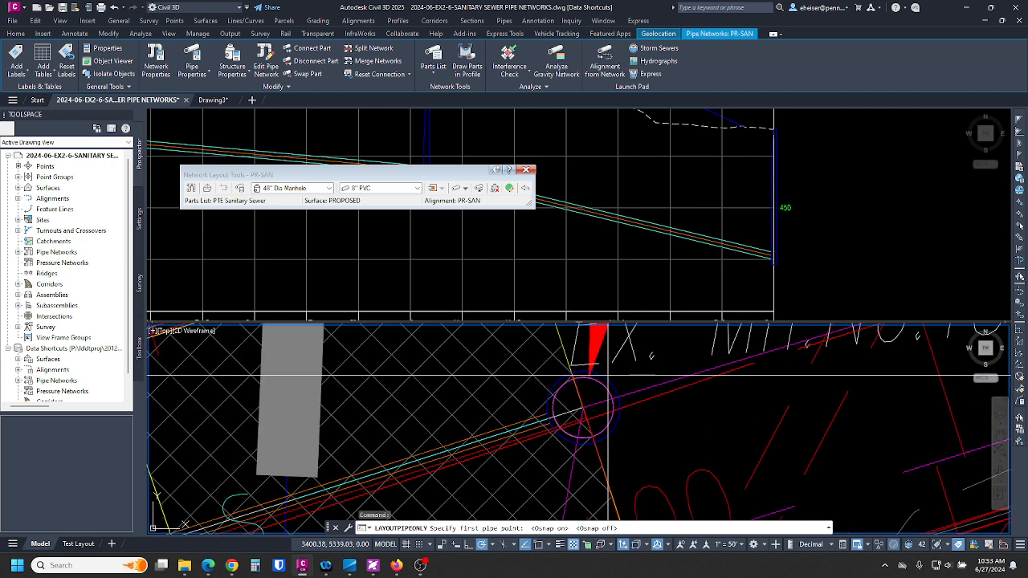
click(608, 379)
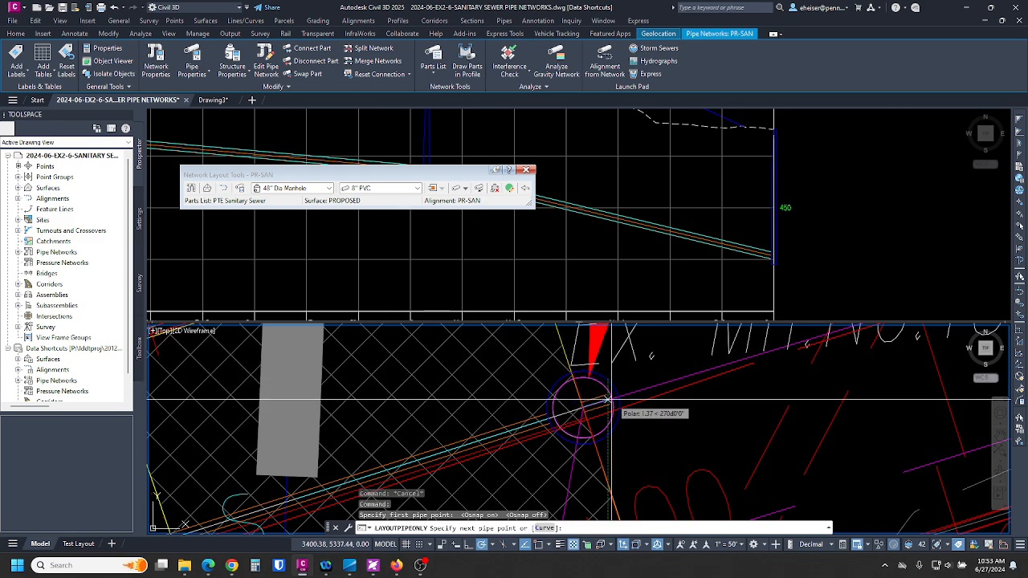
scroll(616, 389, down, 3)
scroll(616, 388, up, 2)
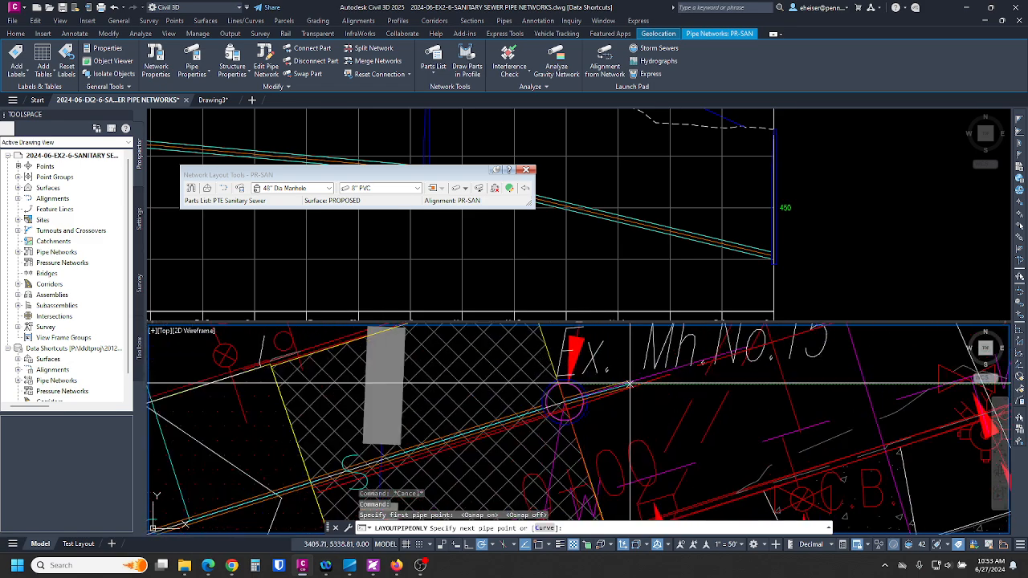
scroll(640, 376, up, 2)
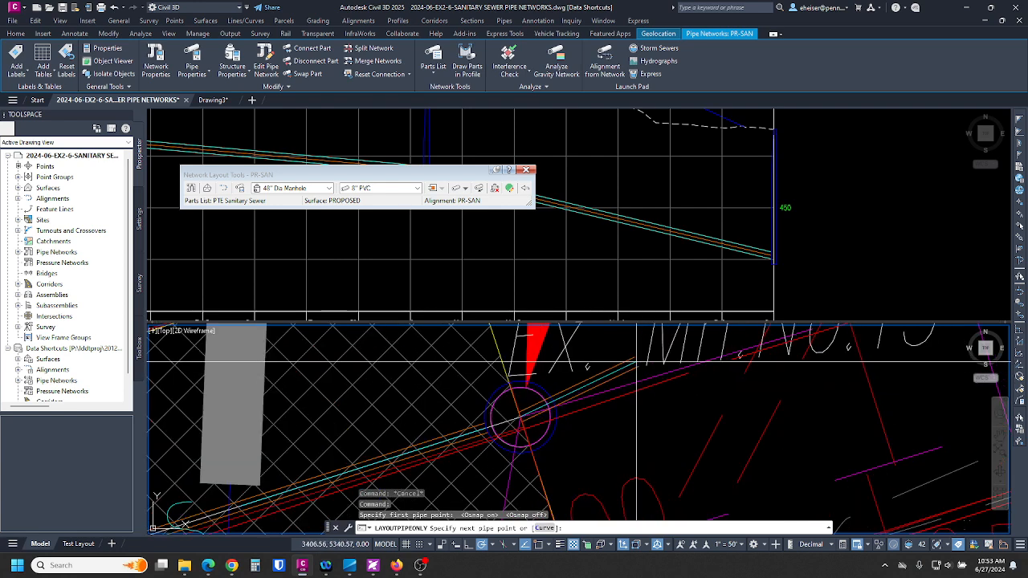
key(F8)
shift+right_click(630, 349)
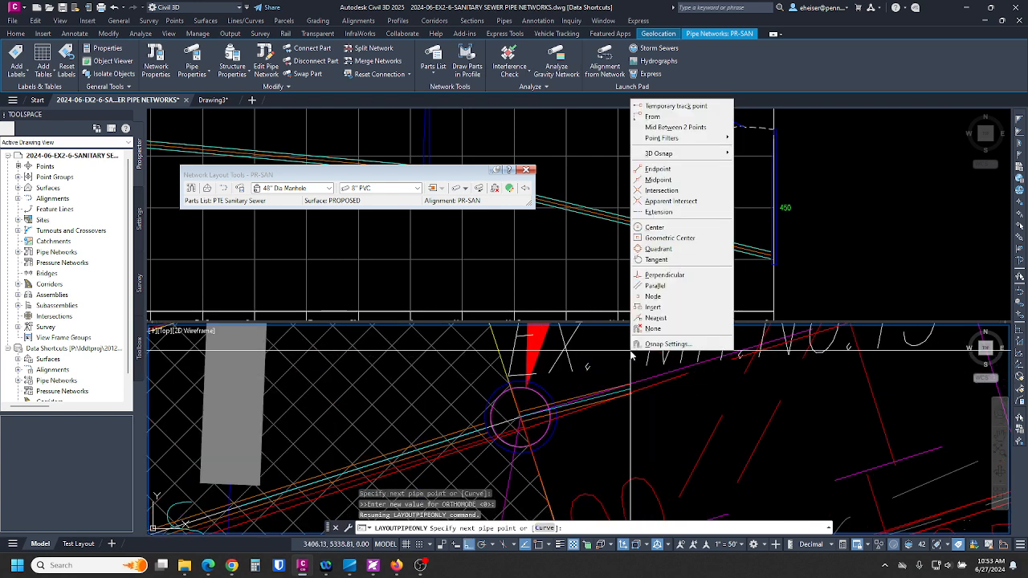
click(655, 318)
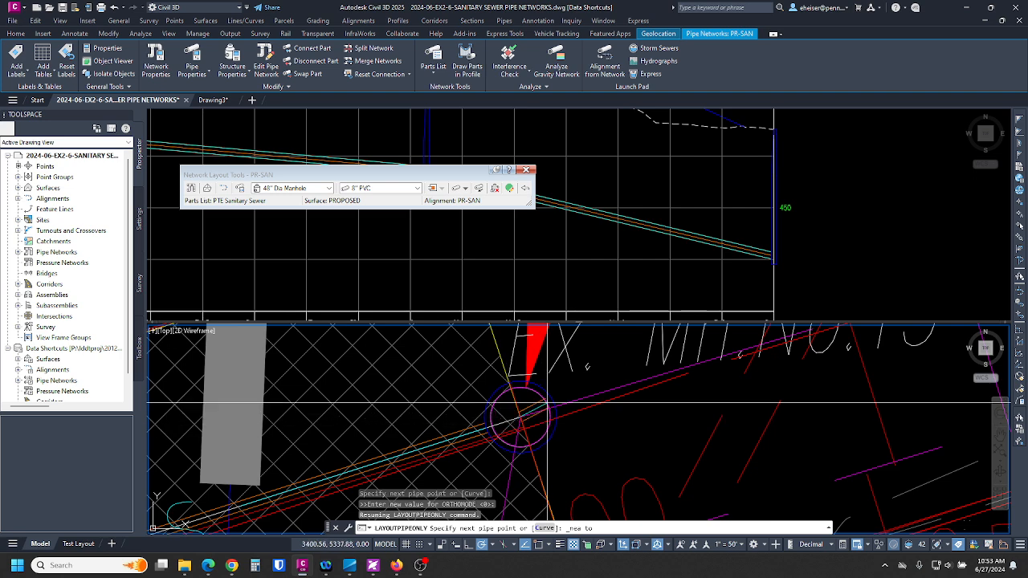
click(672, 373)
key(Return)
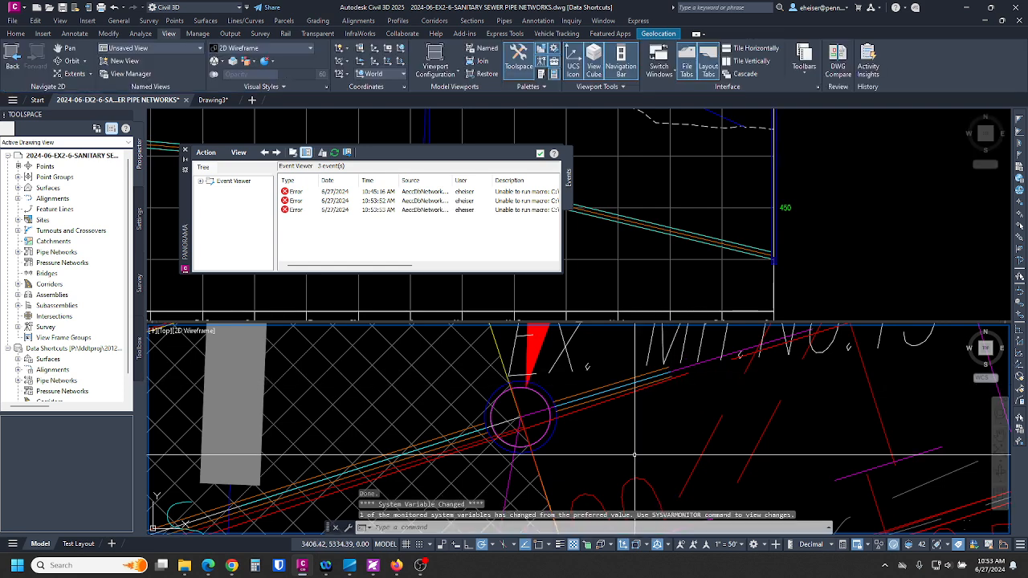
scroll(602, 401, down, 2)
click(540, 152)
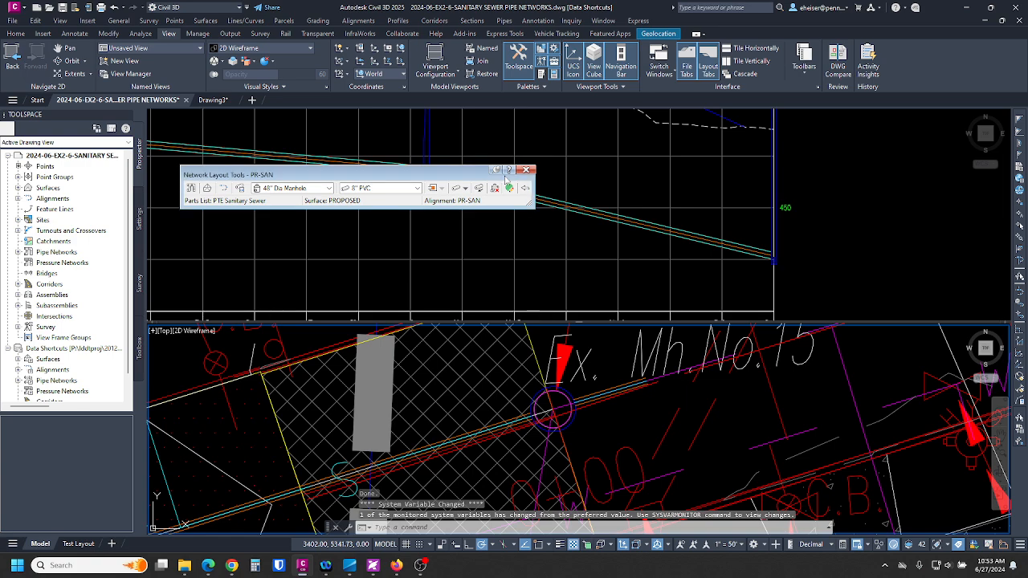
Lay a second 8" PVC pipe from a nearest-snapped point on the existing line south of Ex. Mh.No.15 into that manhole
click(455, 188)
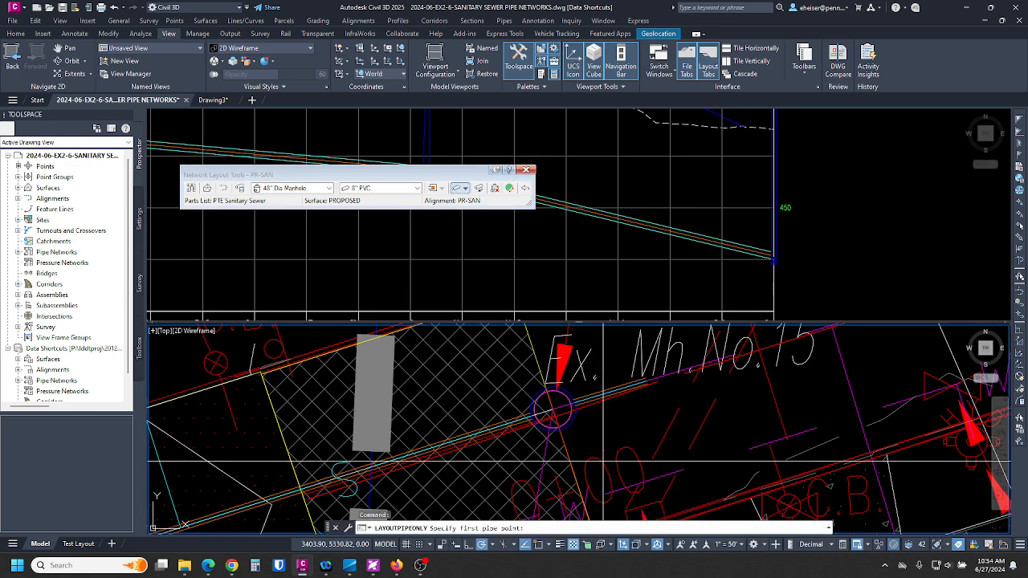
scroll(584, 373, down, 2)
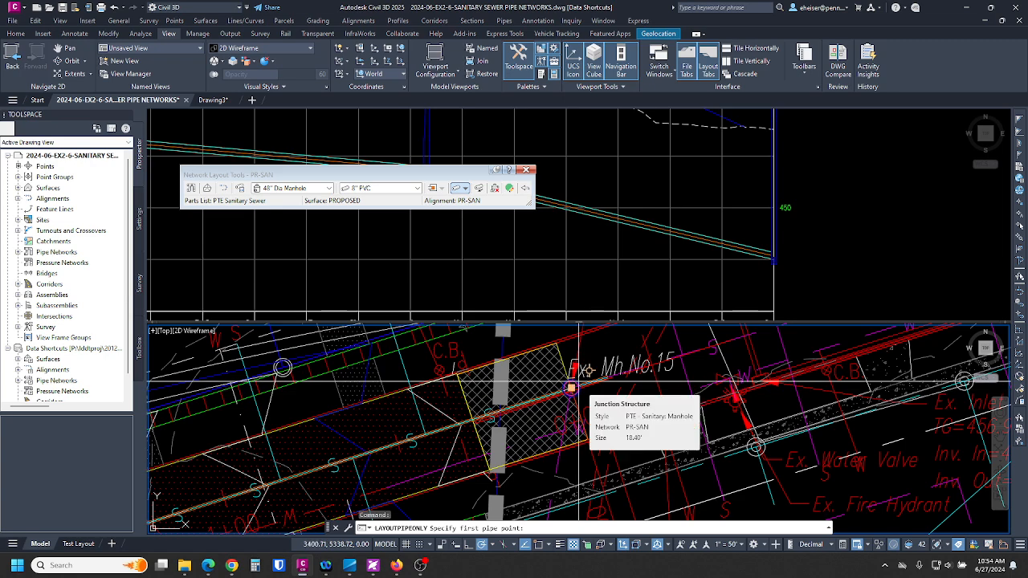
scroll(564, 444, up, 2)
shift+right_click(580, 467)
click(601, 425)
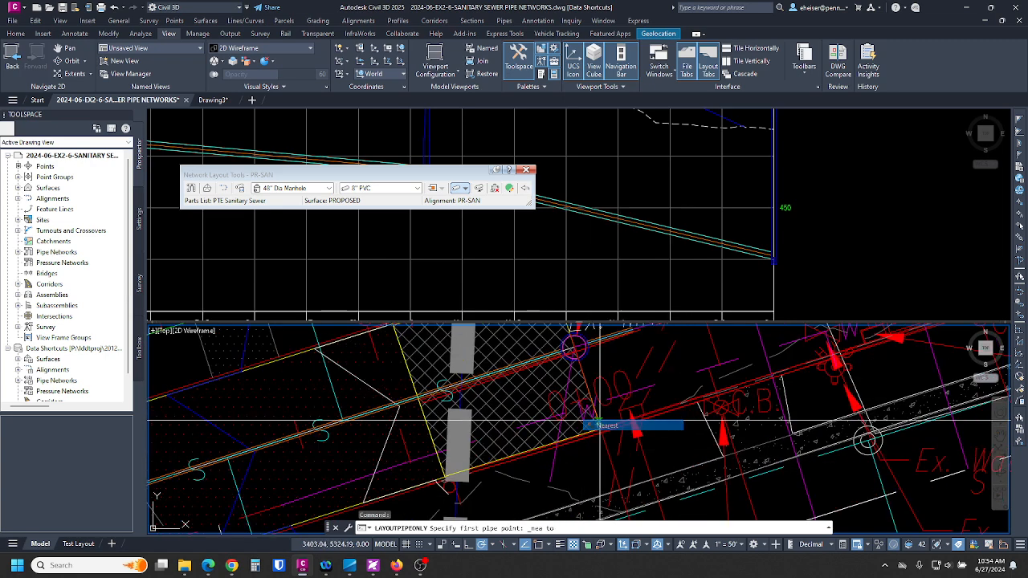
click(572, 345)
scroll(582, 343, up, 3)
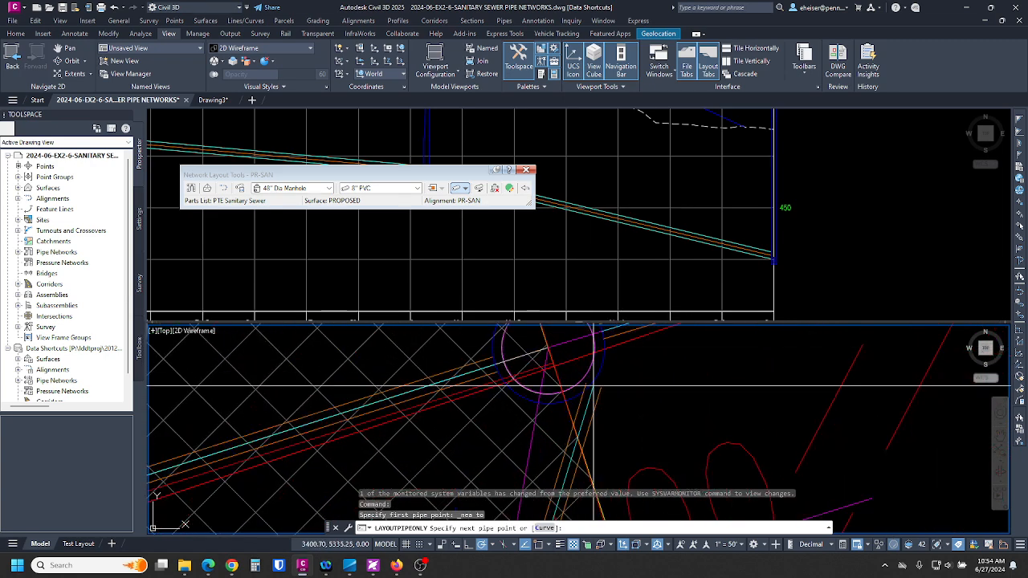
click(593, 381)
scroll(597, 425, down, 1)
key(Return)
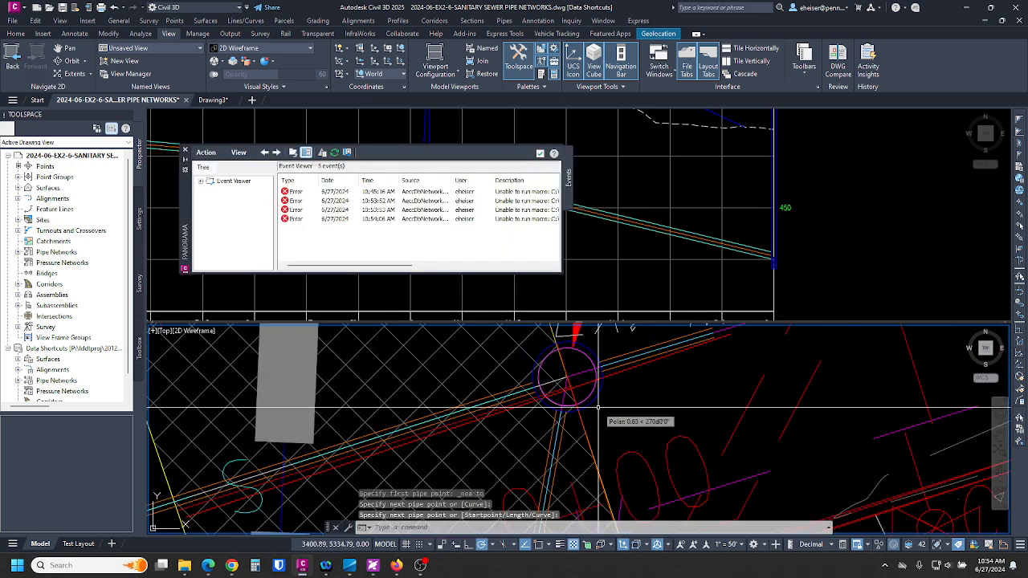
click(540, 153)
Examine how the last pipe meets the end structure at the downstream end of the profile view
click(846, 270)
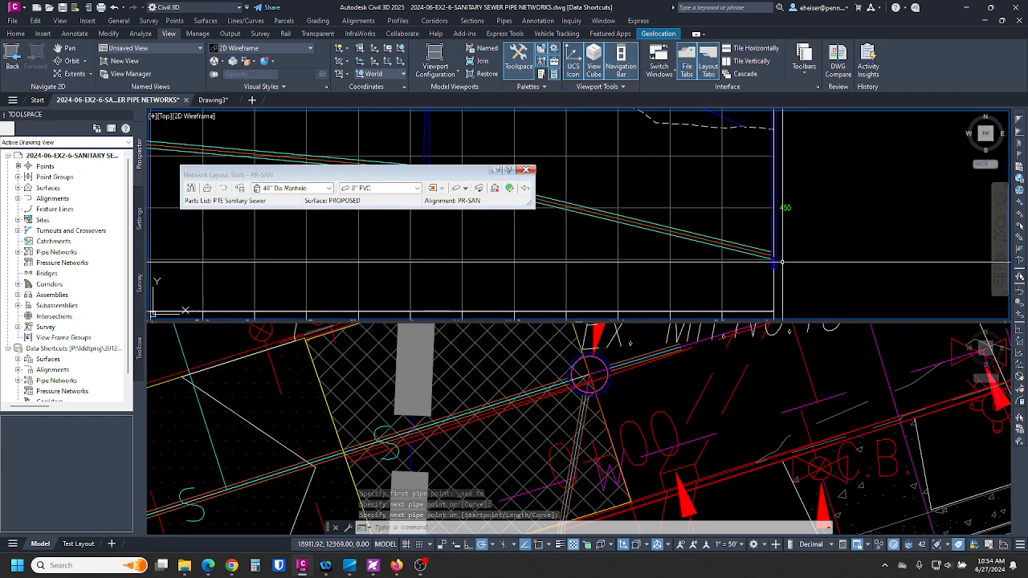
scroll(771, 265, up, 4)
scroll(795, 241, down, 3)
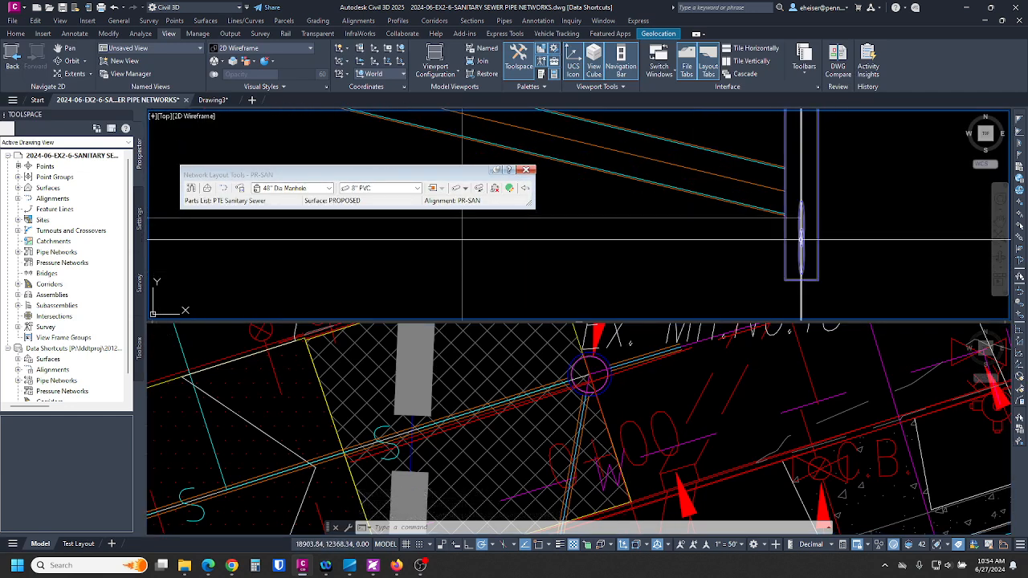
scroll(782, 262, down, 4)
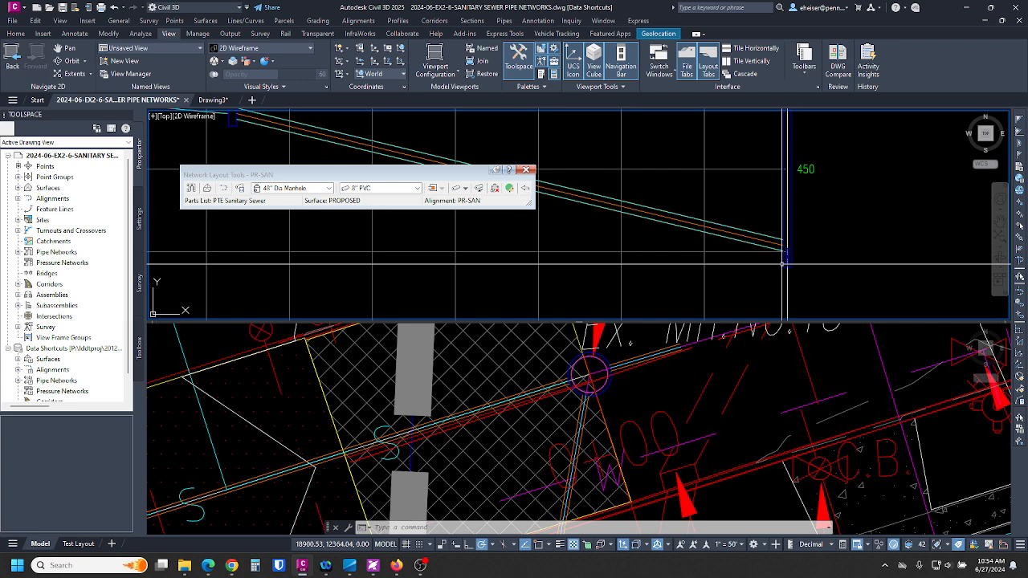
mouse_move(783, 263)
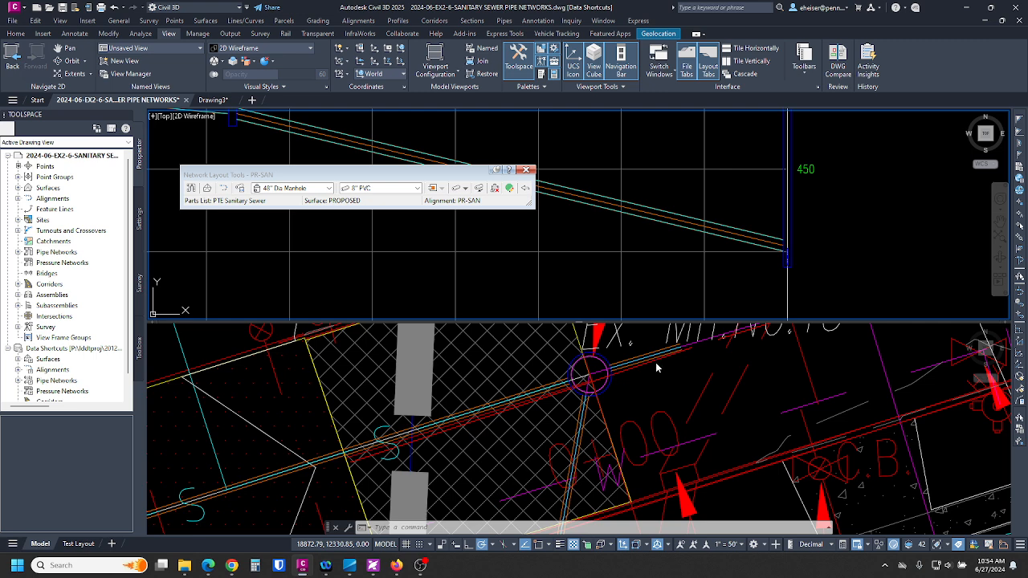
click(766, 270)
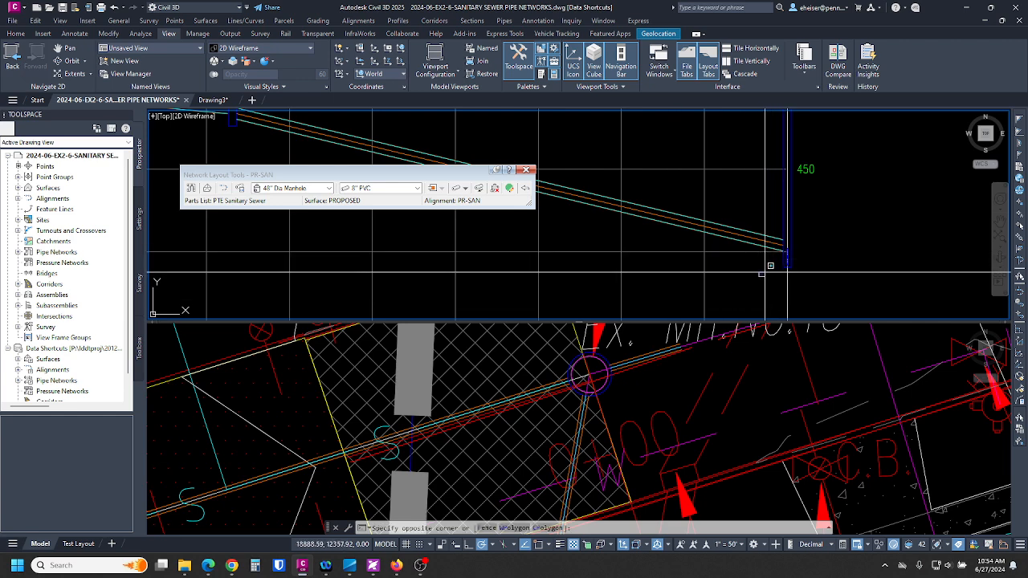
click(765, 272)
scroll(911, 278, down, 3)
scroll(859, 265, up, 1)
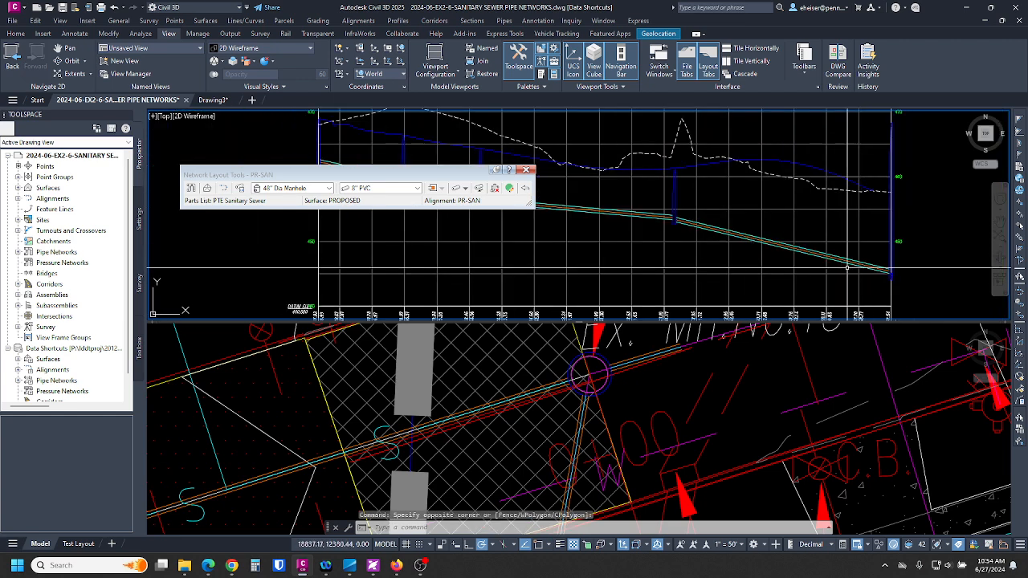
scroll(847, 267, up, 2)
click(799, 239)
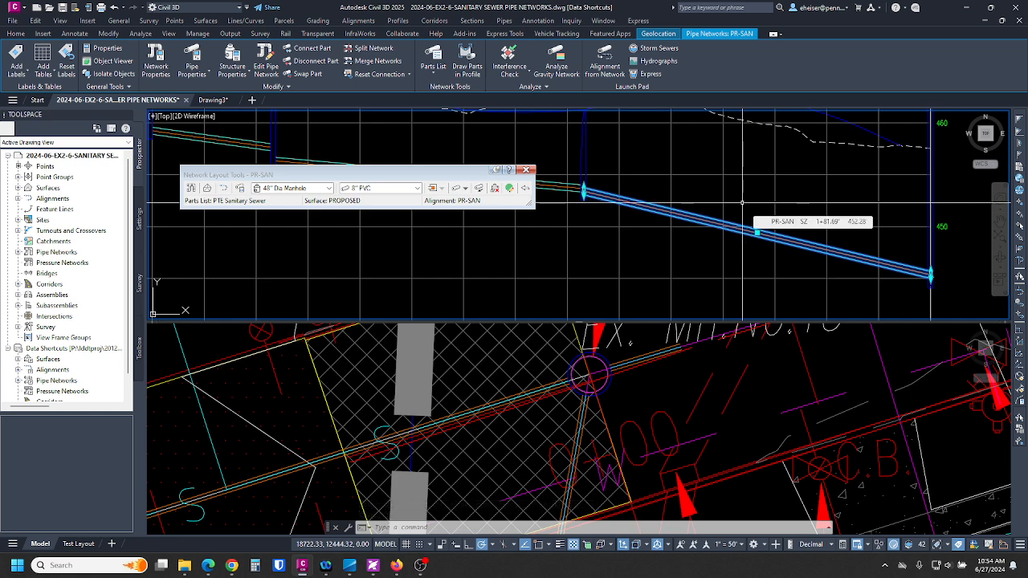
click(732, 205)
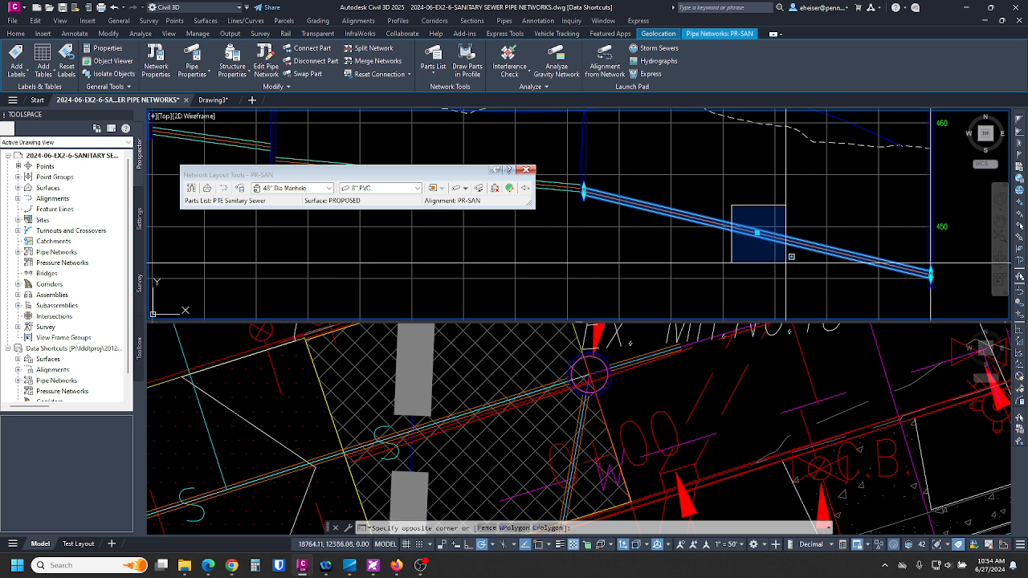
click(791, 239)
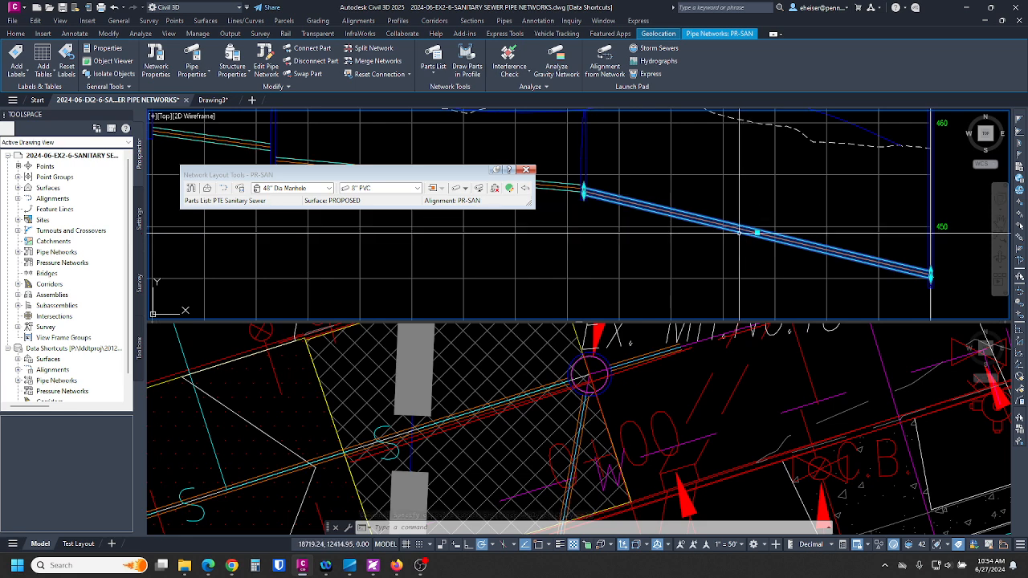
right_click(748, 194)
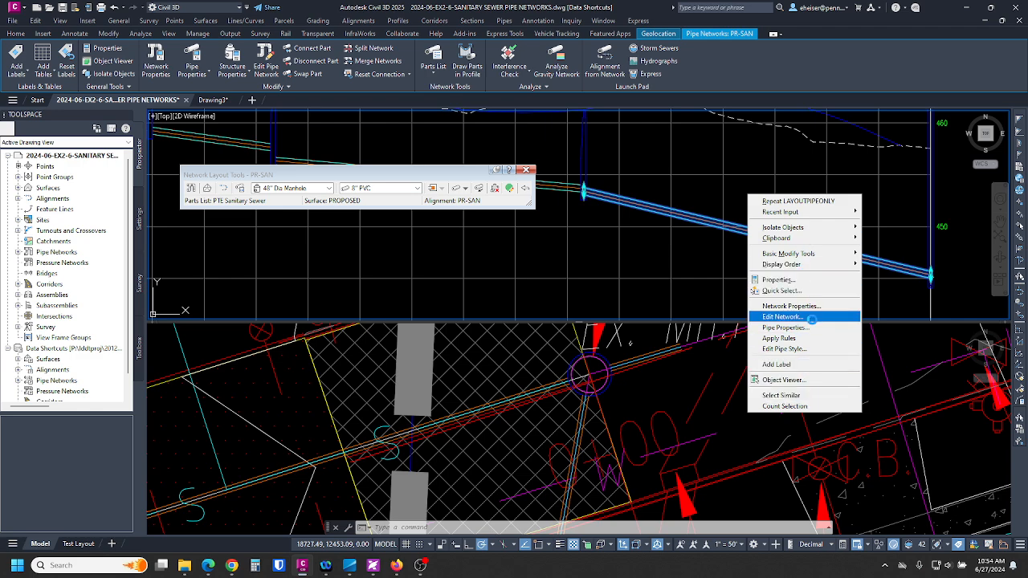
key(Escape)
key(Escape)
Swap the PVC pipe entering Ex. Mh.No.15 from the west for a ductile iron pipe part in the plan
click(710, 403)
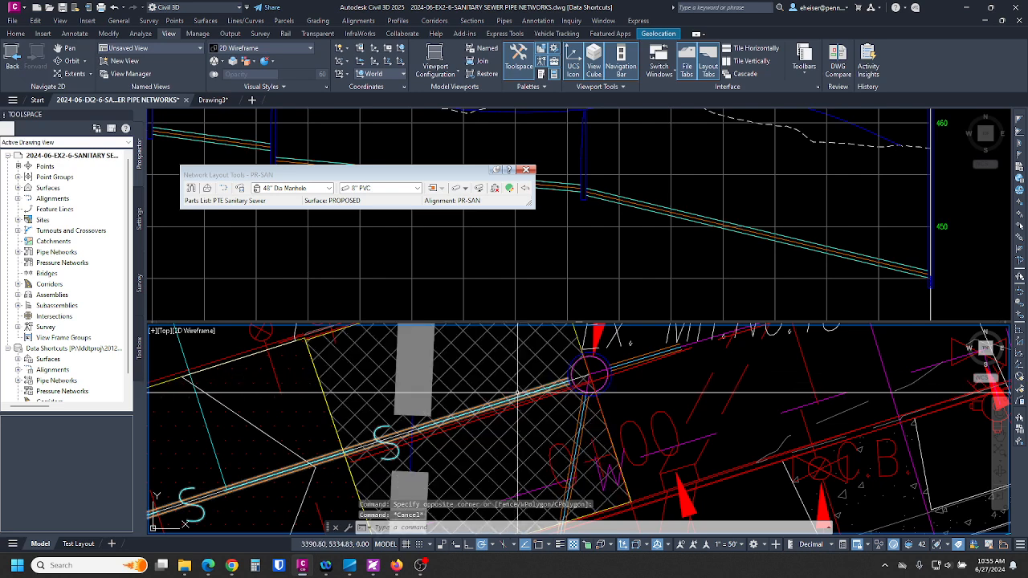
click(592, 371)
right_click(504, 367)
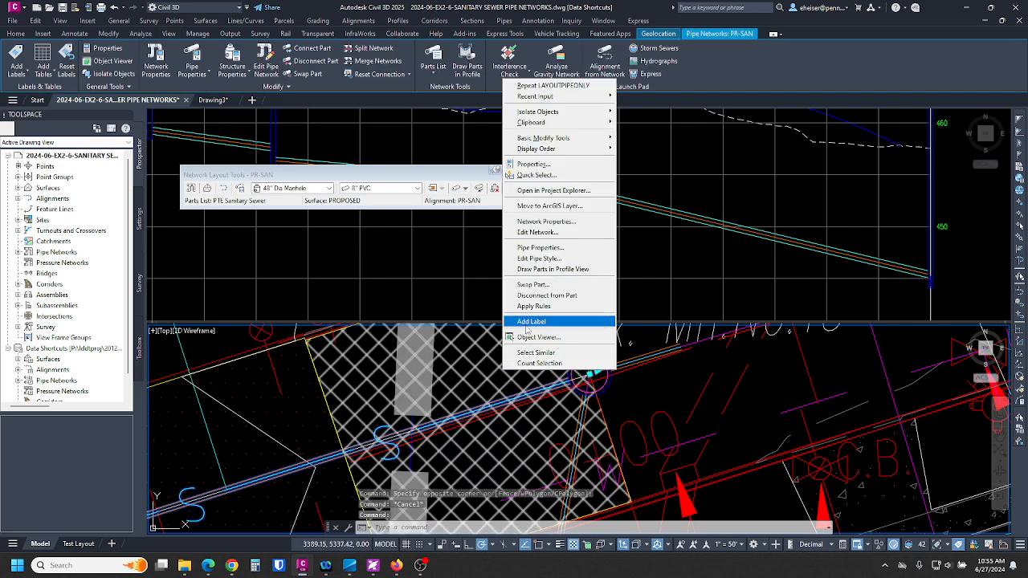
click(533, 285)
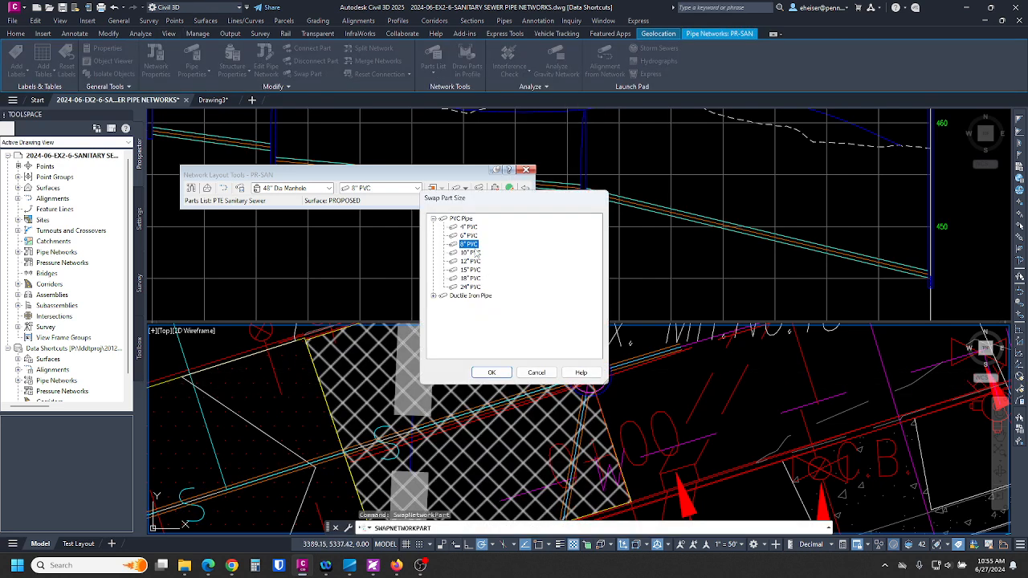
click(434, 296)
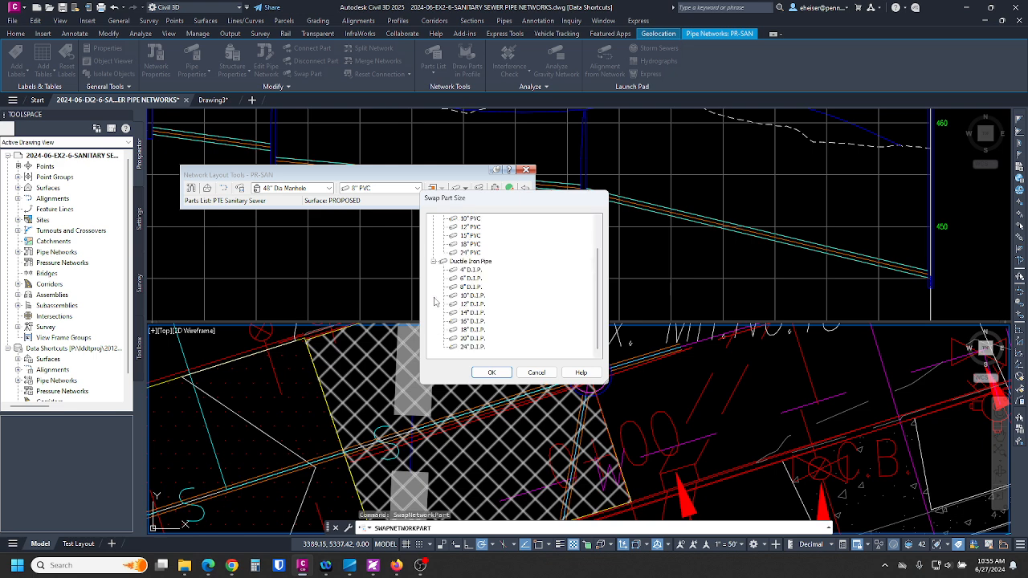
click(491, 373)
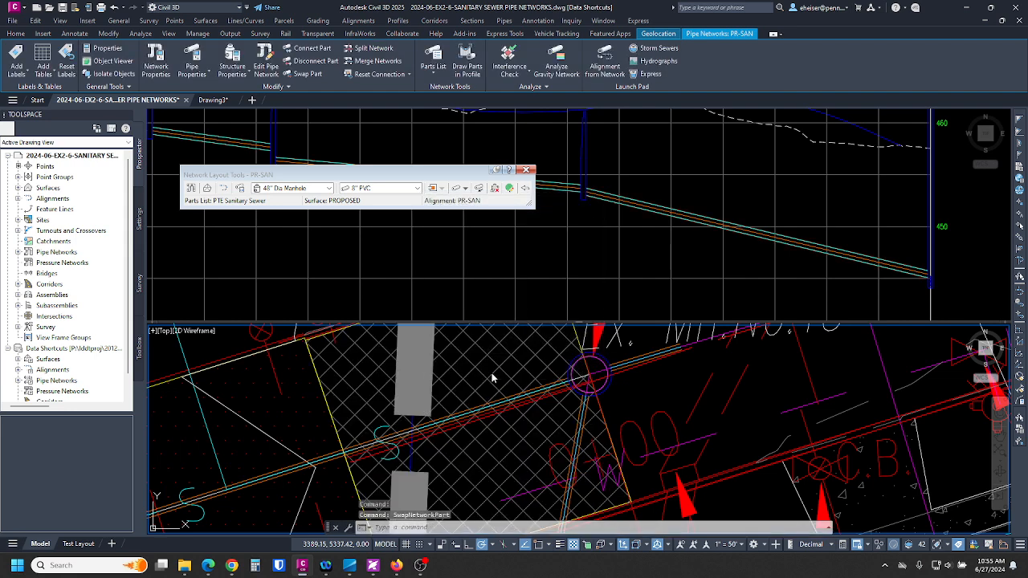
Check the part description of the last downstream pipe in its pipe properties, opened from the profile view
click(739, 231)
click(740, 229)
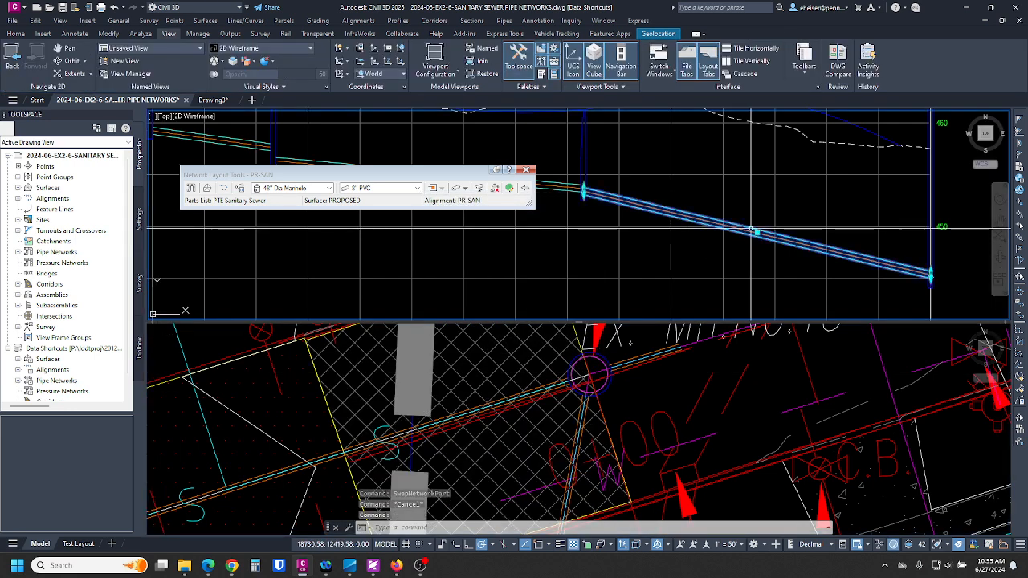
right_click(745, 202)
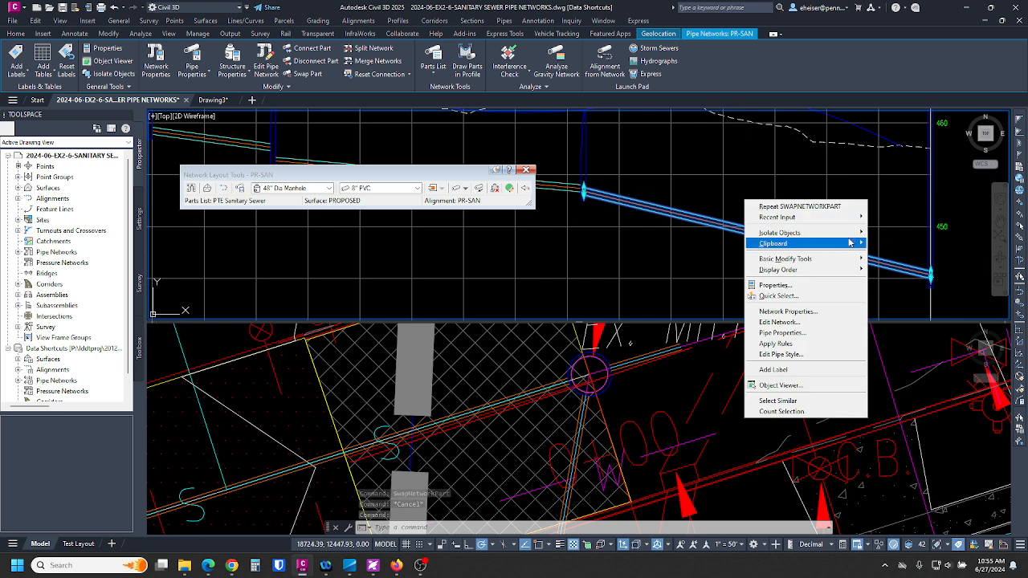
click(779, 324)
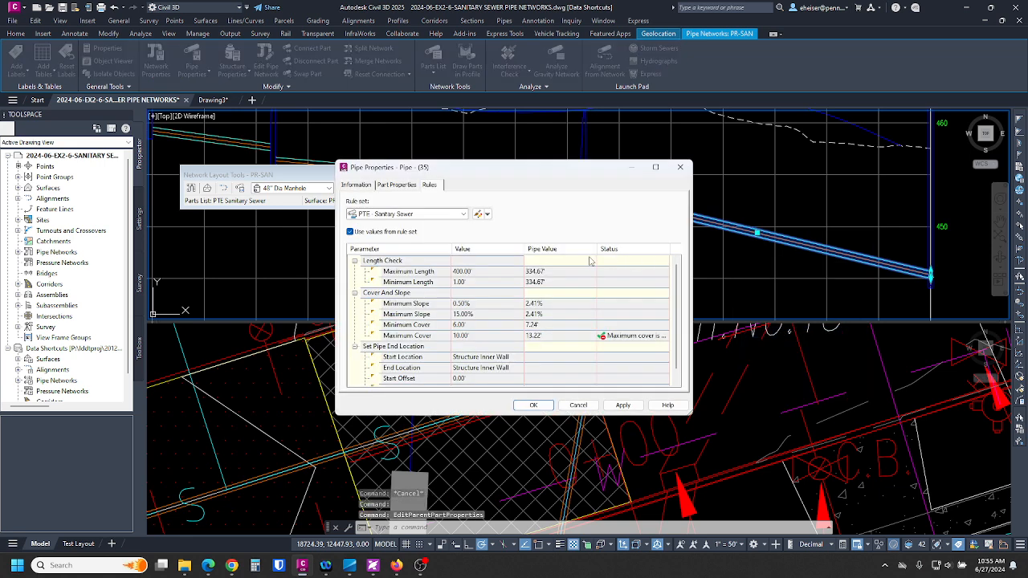
click(356, 184)
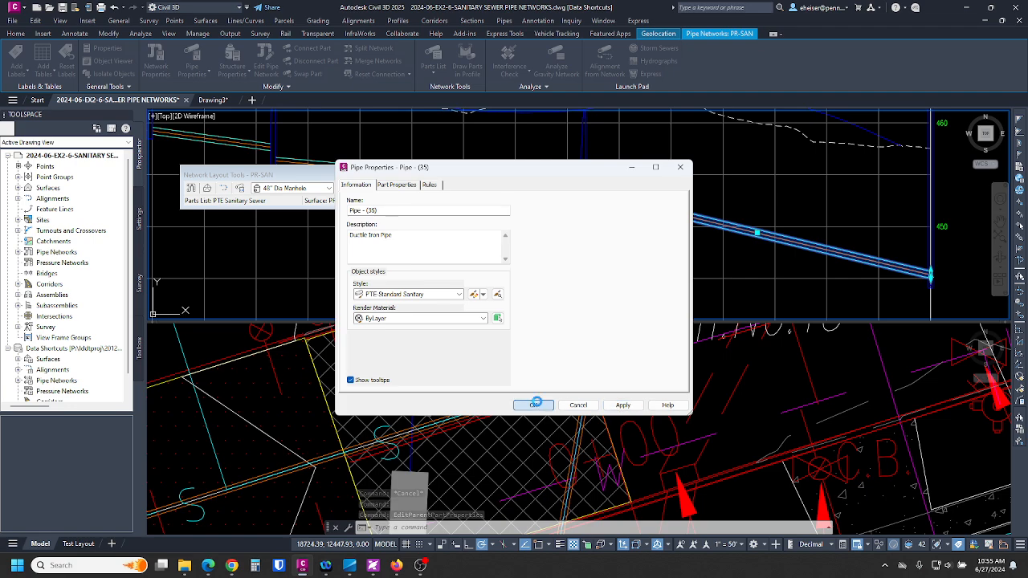
click(534, 405)
key(Escape)
key(Escape)
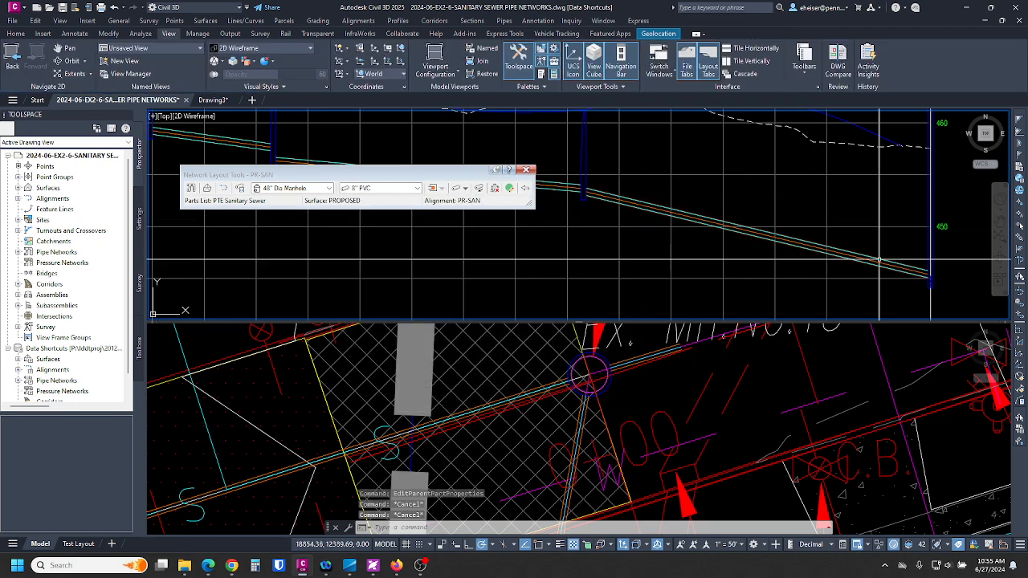
Rename the first structure at the upstream end of the profile as MH-1
scroll(673, 213, down, 2)
scroll(929, 253, up, 2)
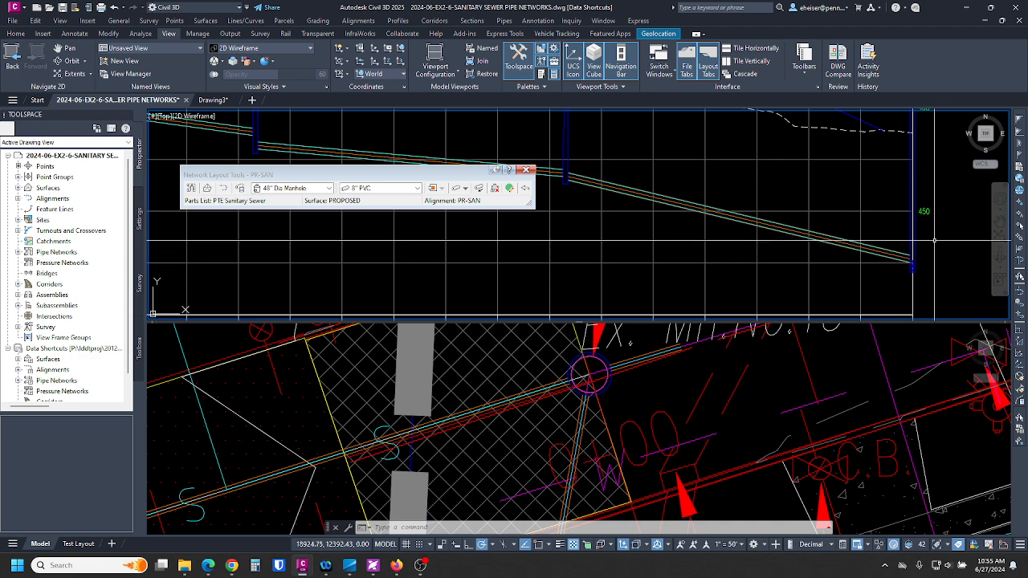
scroll(647, 203, down, 2)
middle_drag(647, 204, 971, 286)
scroll(574, 181, up, 4)
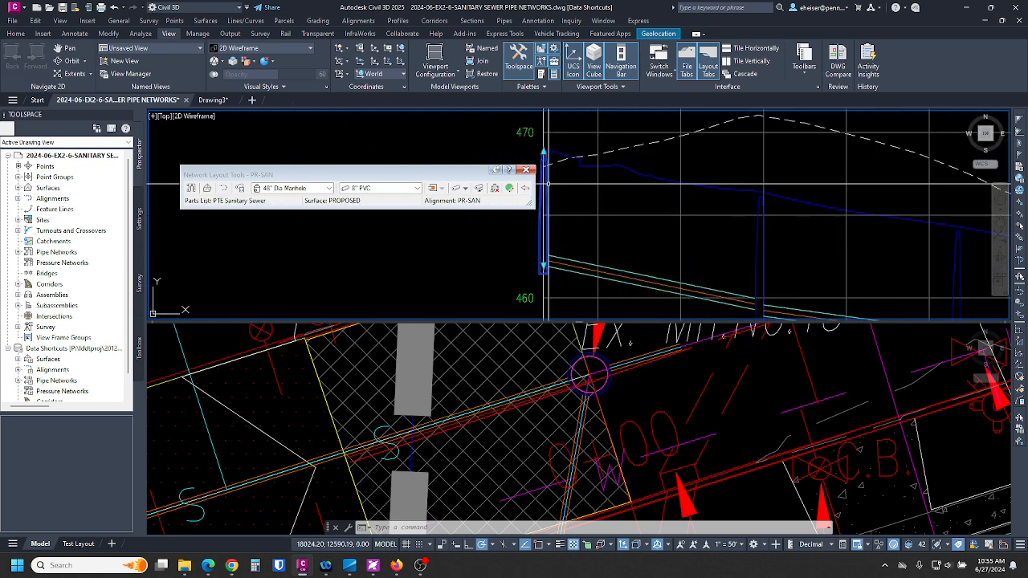
click(545, 185)
scroll(642, 238, down, 2)
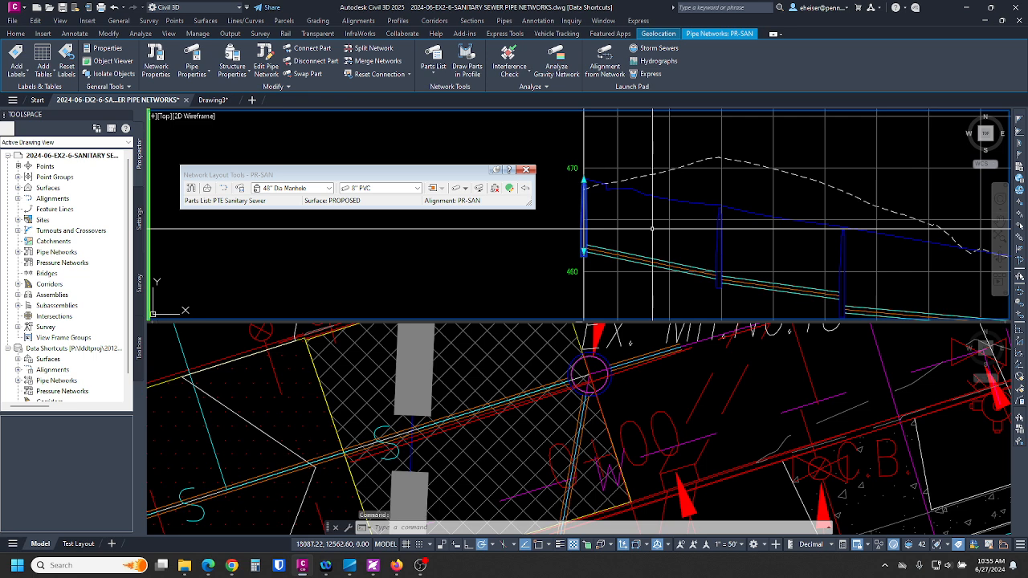
scroll(601, 214, up, 2)
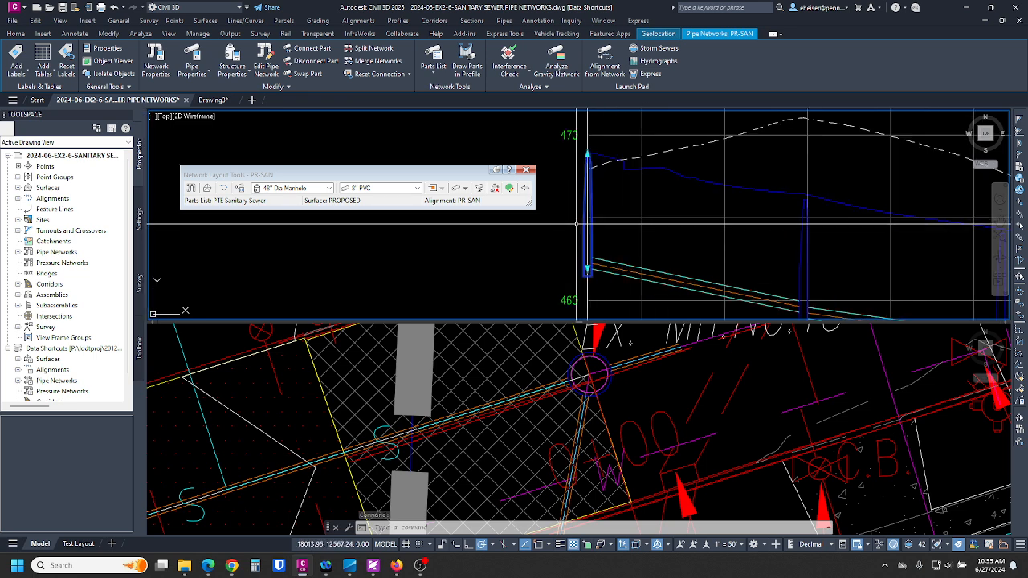
right_click(611, 211)
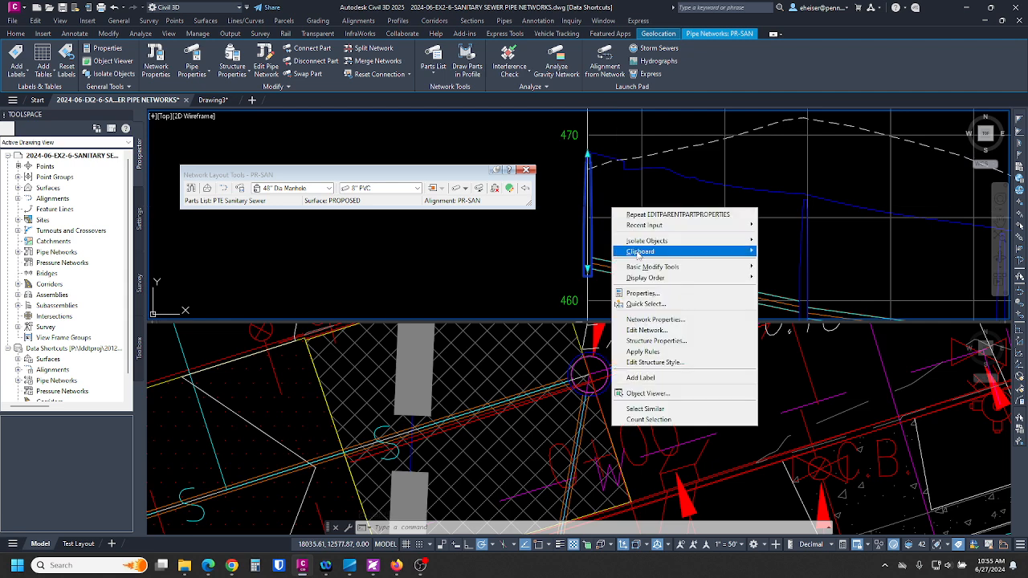
click(656, 342)
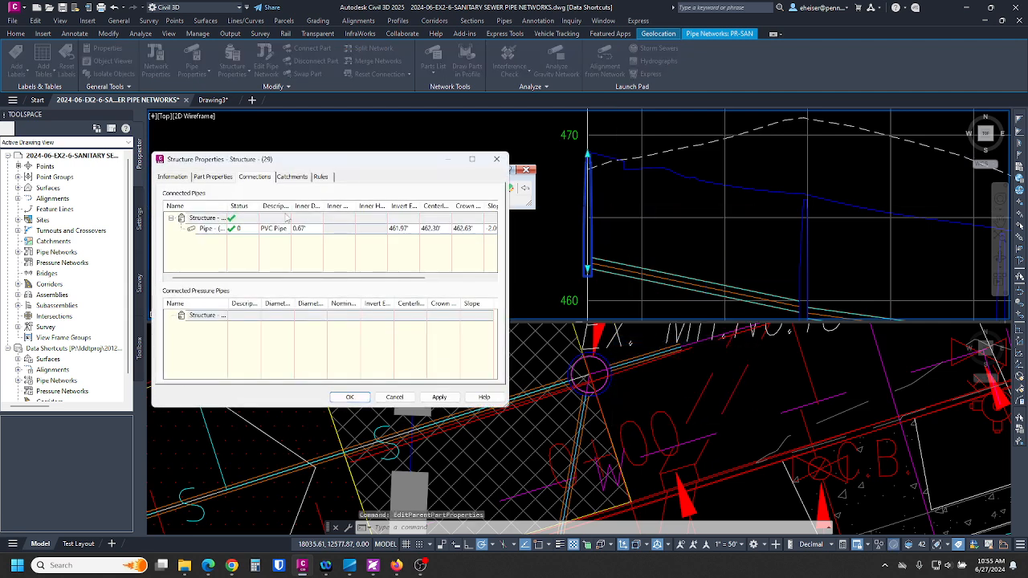
click(172, 176)
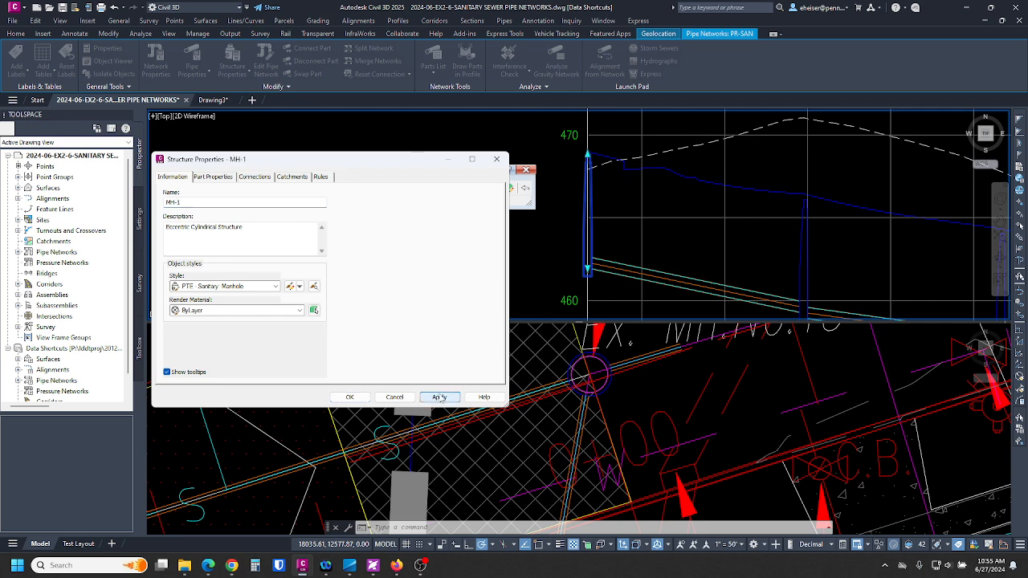
click(350, 398)
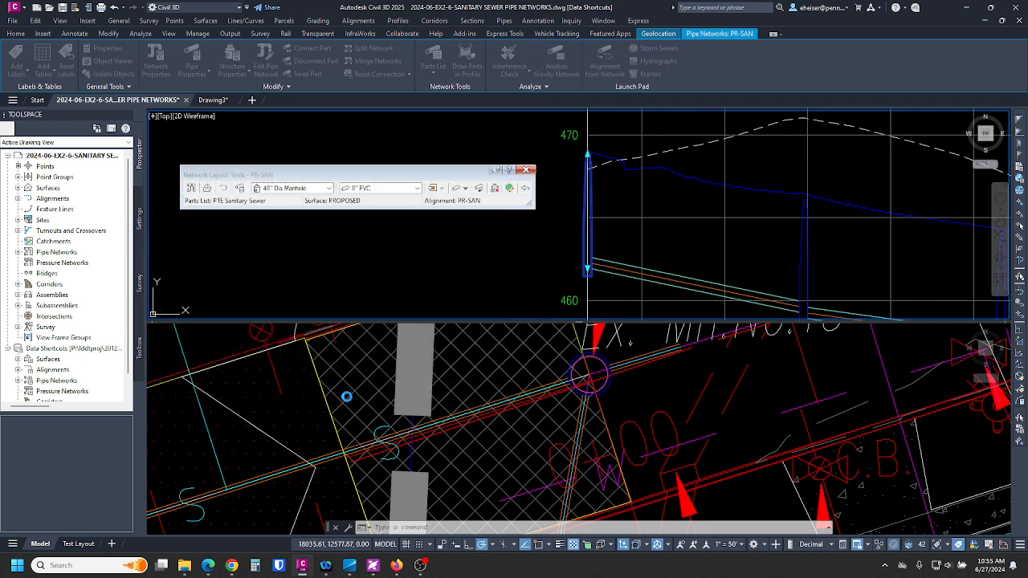
click(623, 207)
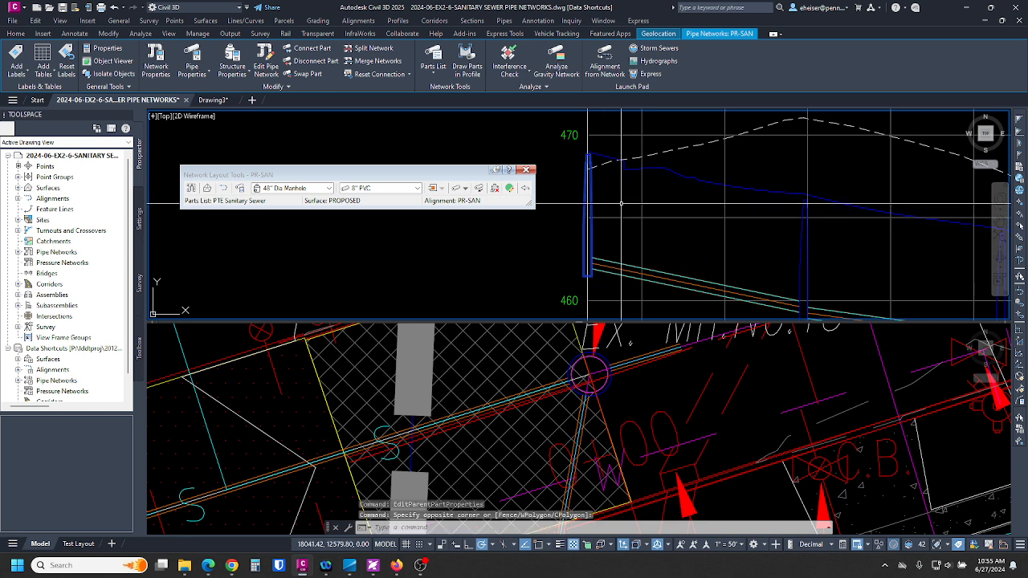
key(Escape)
key(Escape)
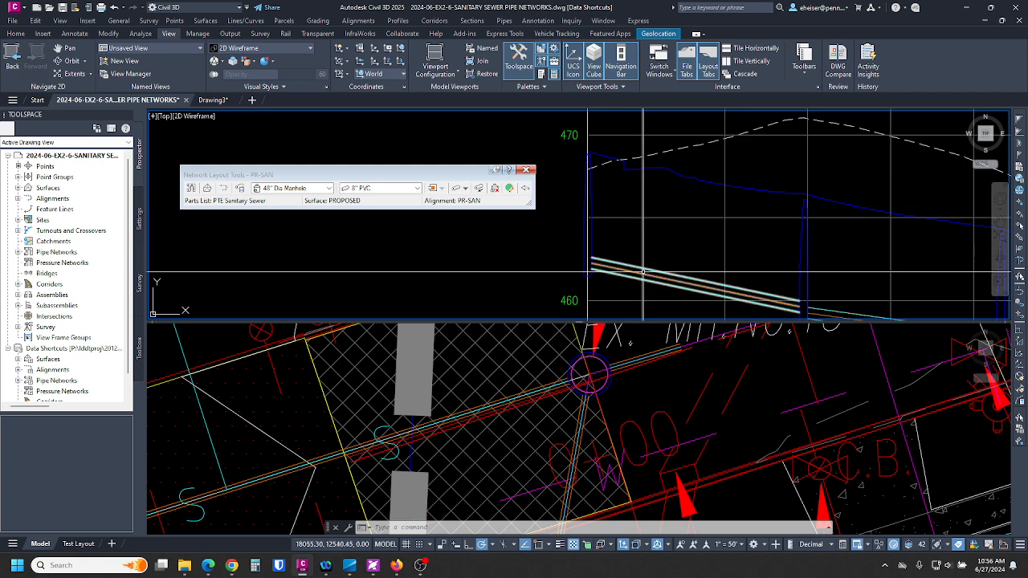
Set the ductile iron pipe's invert to 452.08' at the manhole just west of station 3+00 in the plan
scroll(615, 194, down, 2)
click(679, 344)
scroll(678, 343, down, 5)
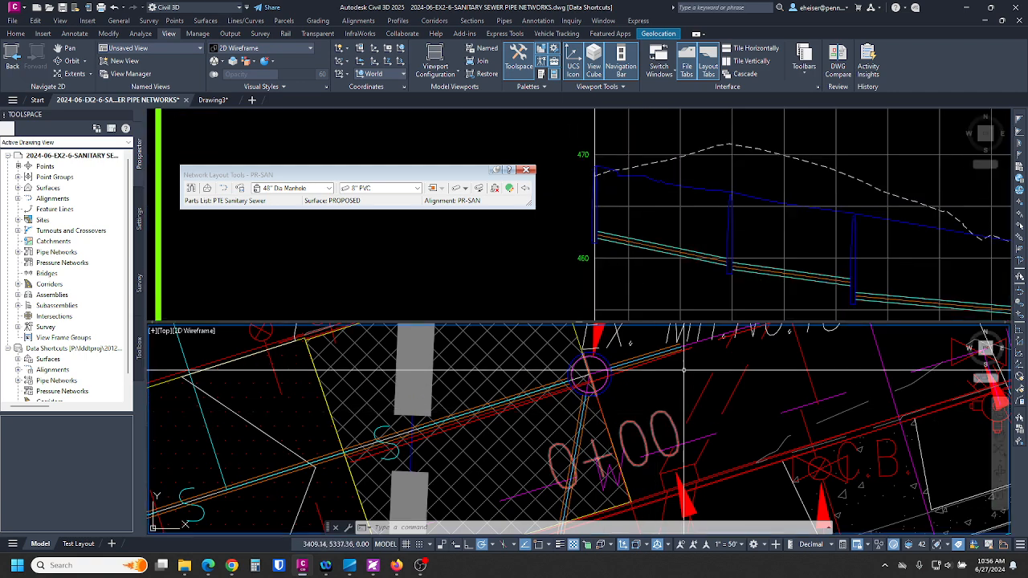
middle_drag(320, 468, 842, 306)
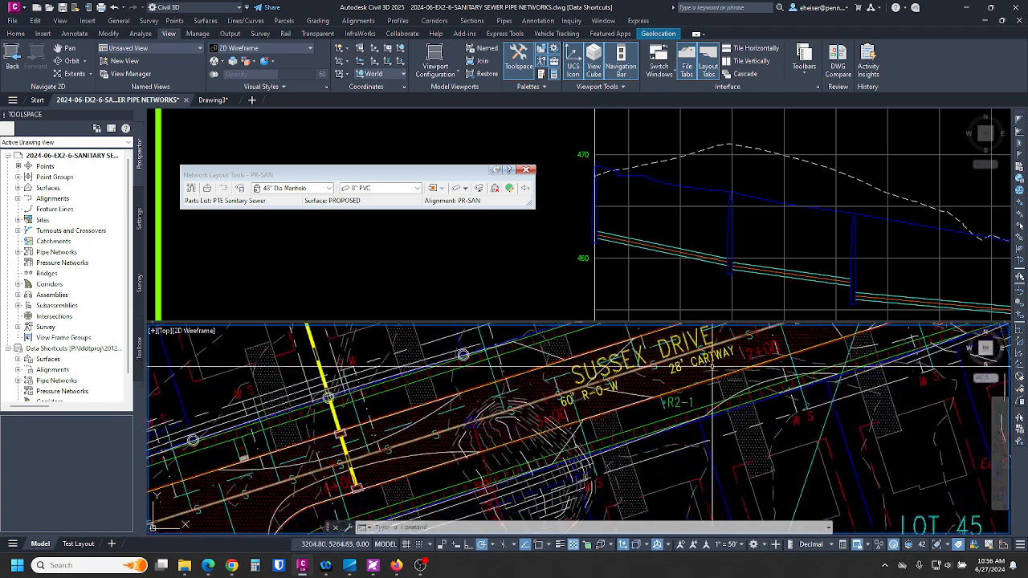
scroll(466, 399, up, 4)
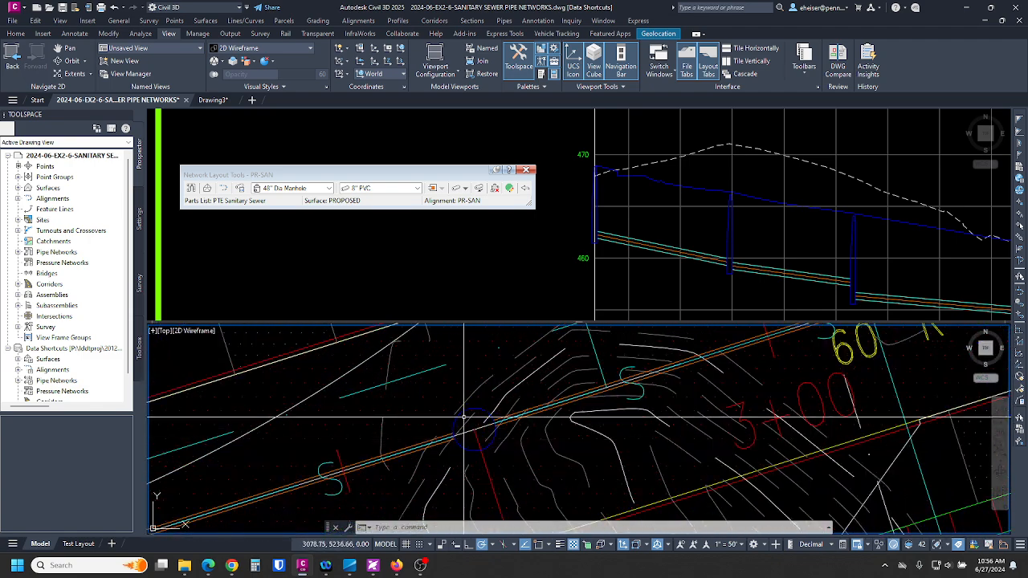
scroll(456, 479, up, 1)
scroll(642, 418, down, 1)
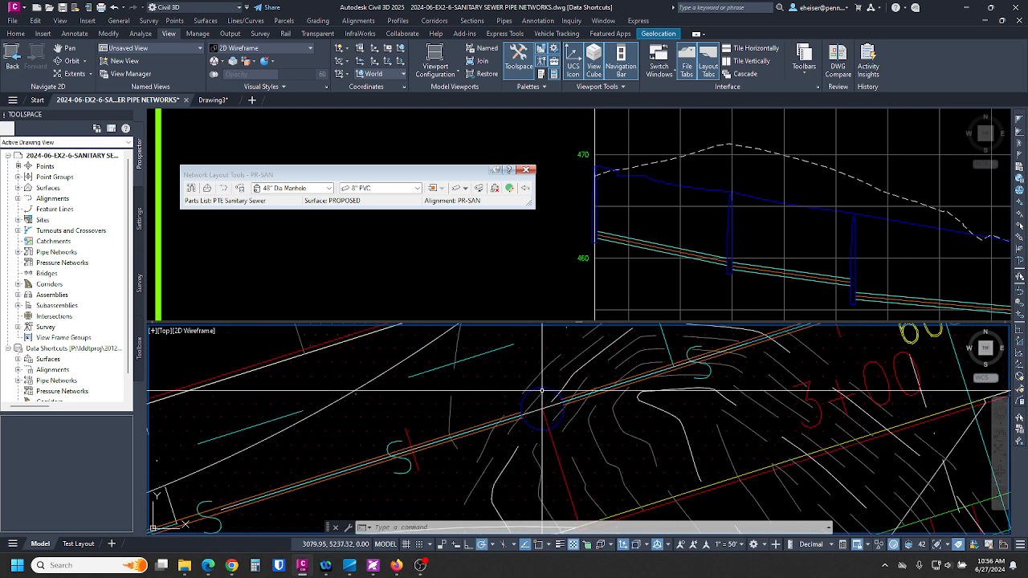
click(549, 405)
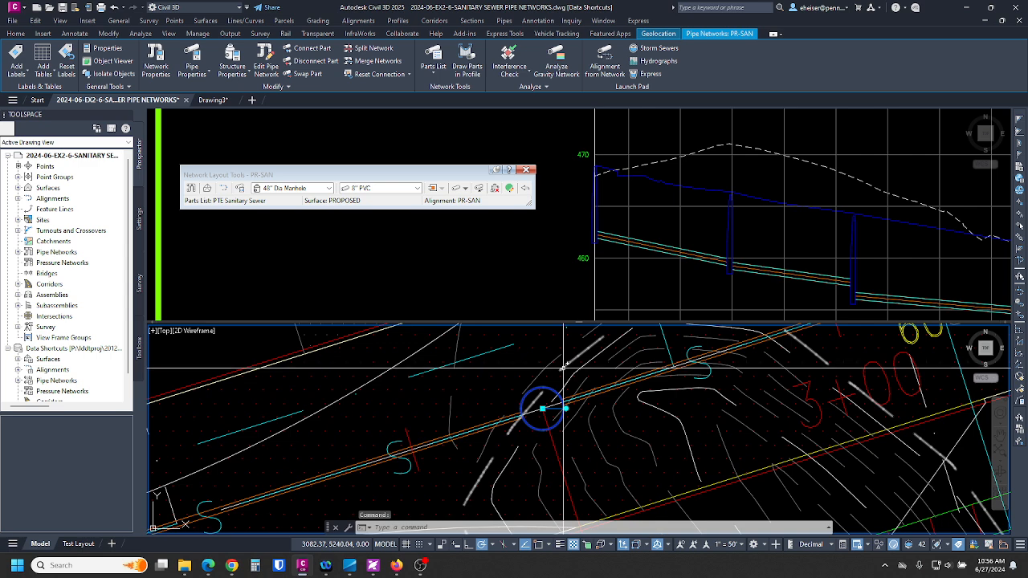
right_click(554, 370)
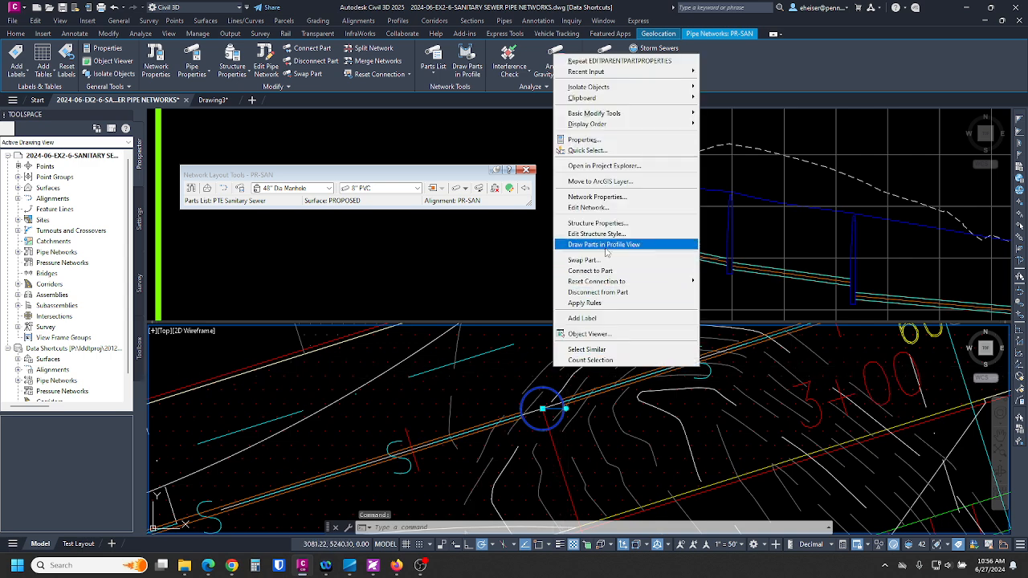
click(597, 223)
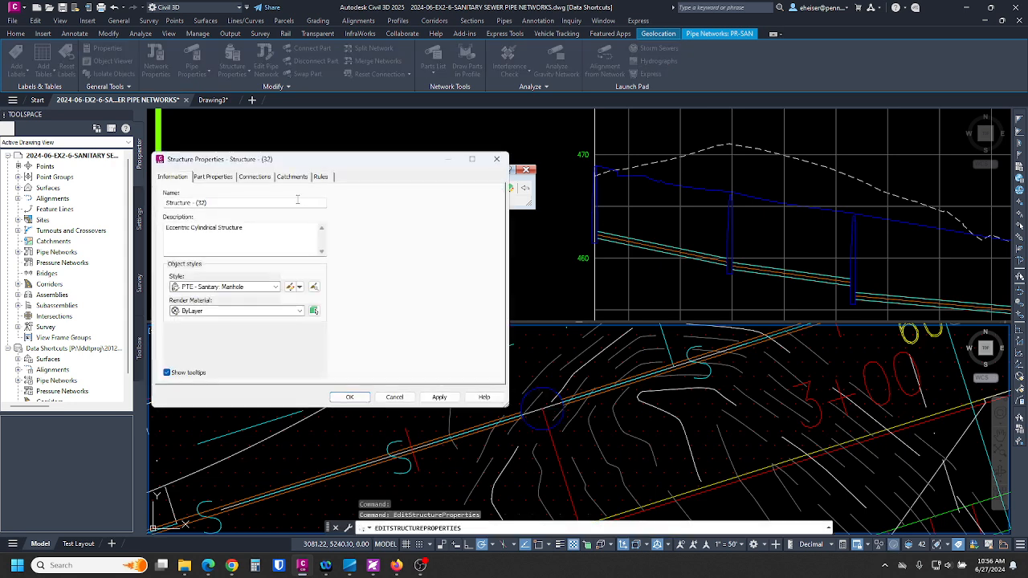
click(253, 178)
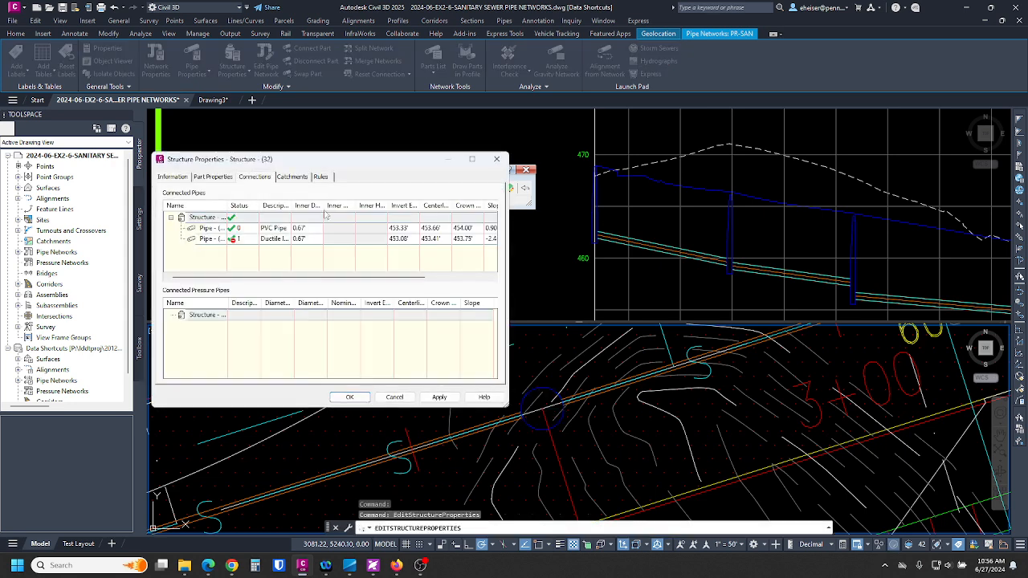
click(390, 228)
click(393, 239)
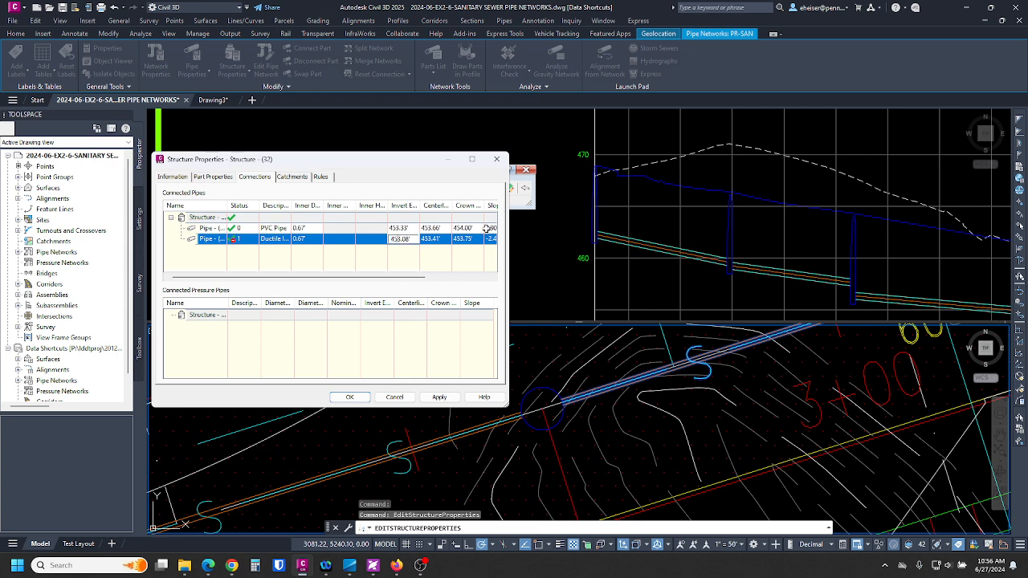
Set the PVC pipe's invert at the same manhole to 452.33' and apply the connection changes
click(392, 228)
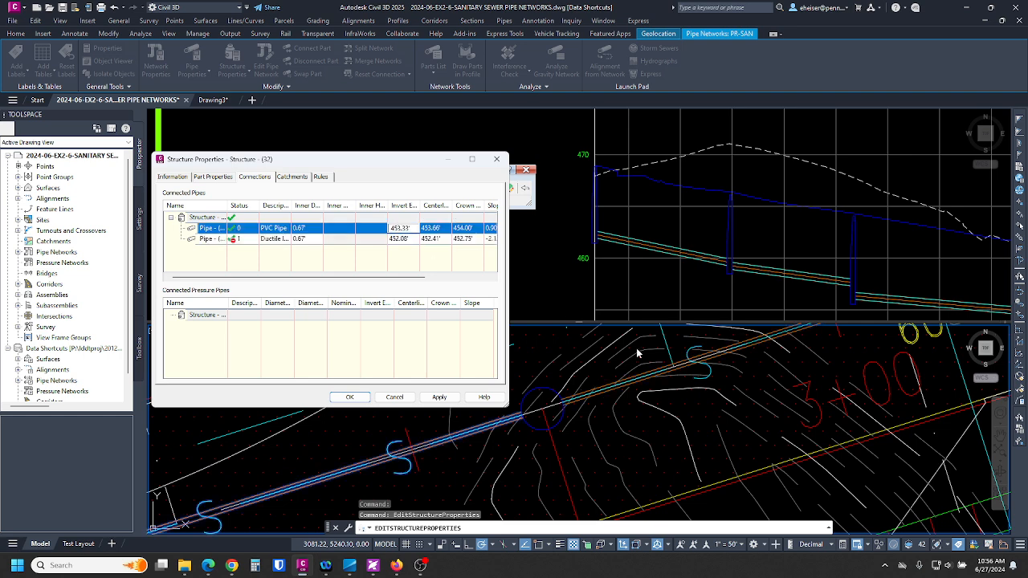
click(439, 397)
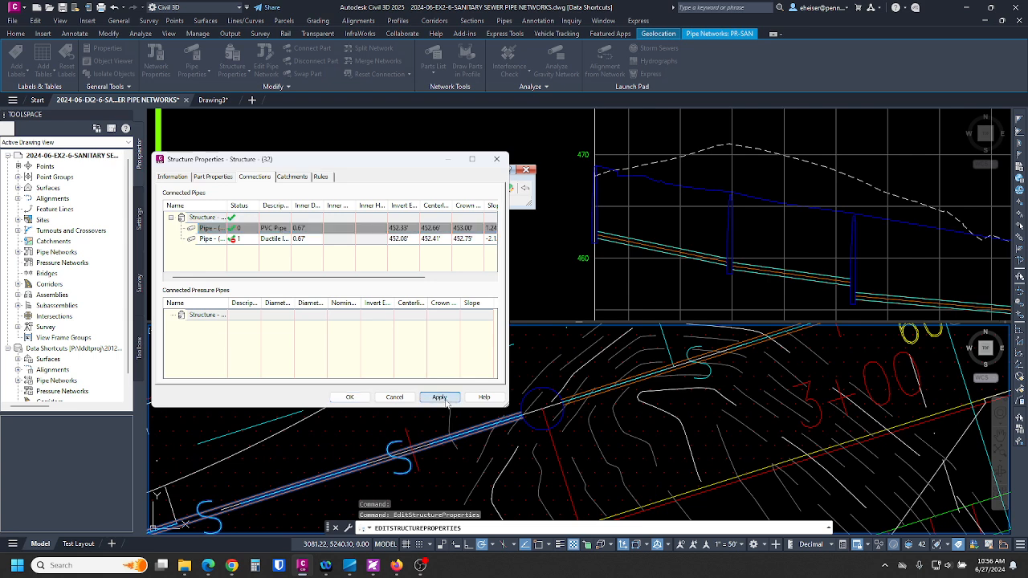
click(350, 398)
key(Escape)
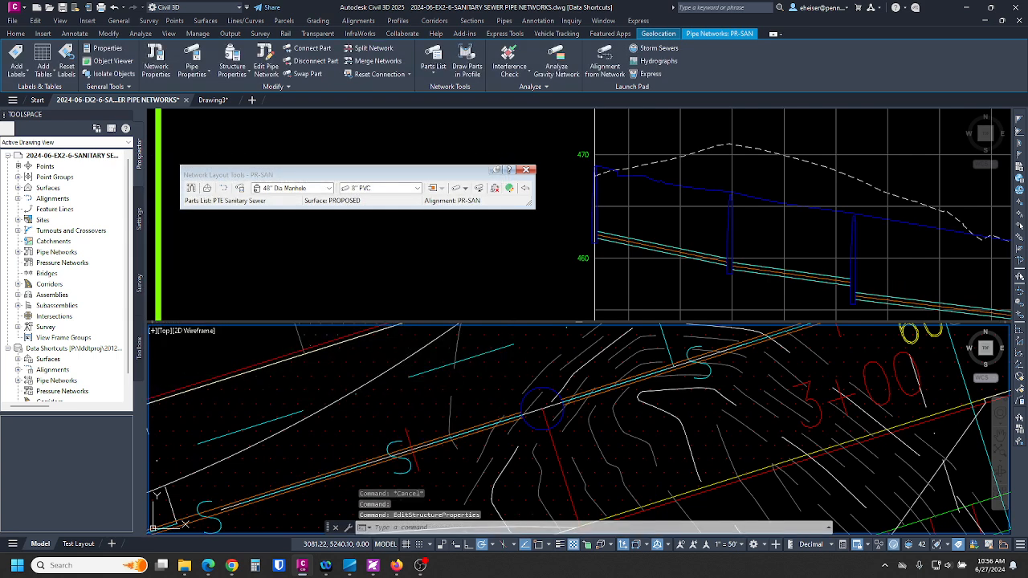
Set the slope of the last ductile iron pipe east of that manhole to -1.00%, holding its start invert
middle_drag(943, 292, 773, 172)
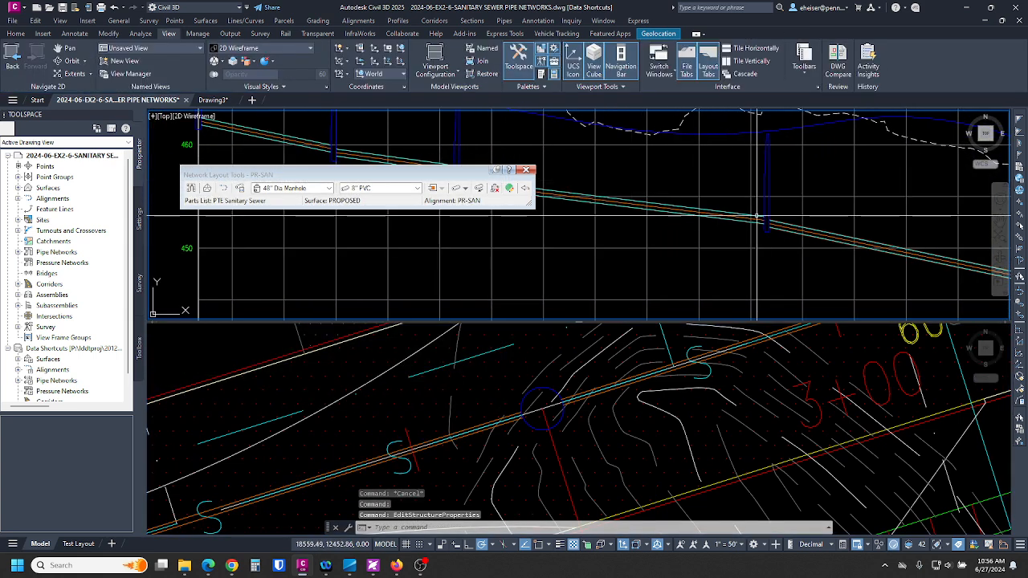
scroll(725, 225, down, 3)
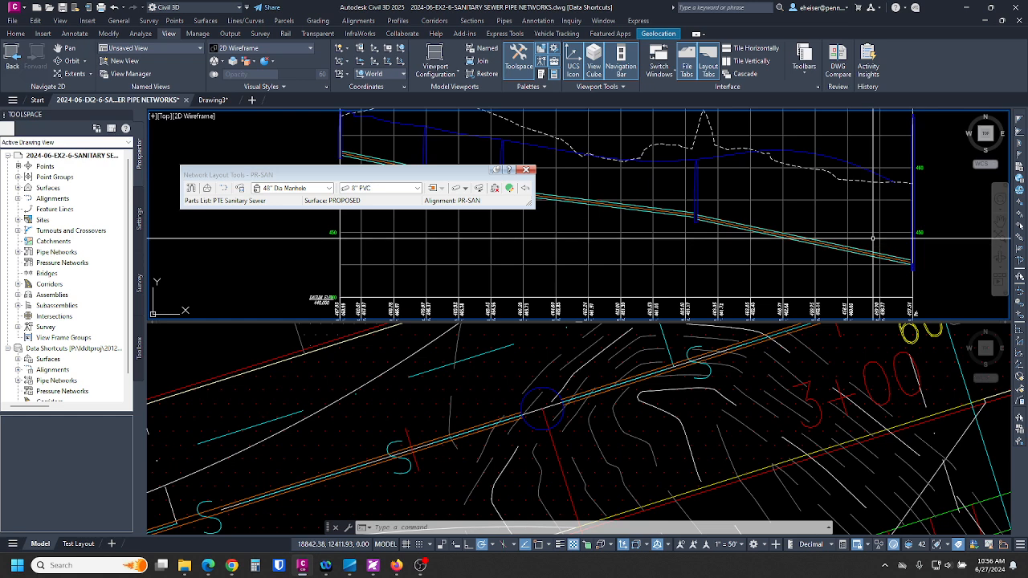
middle_drag(853, 214, 824, 244)
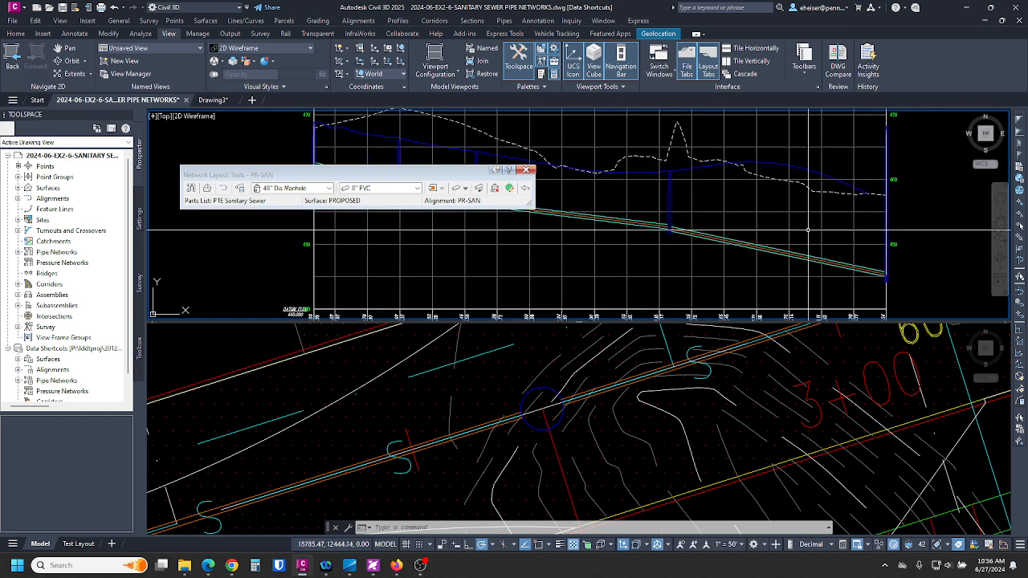
click(575, 400)
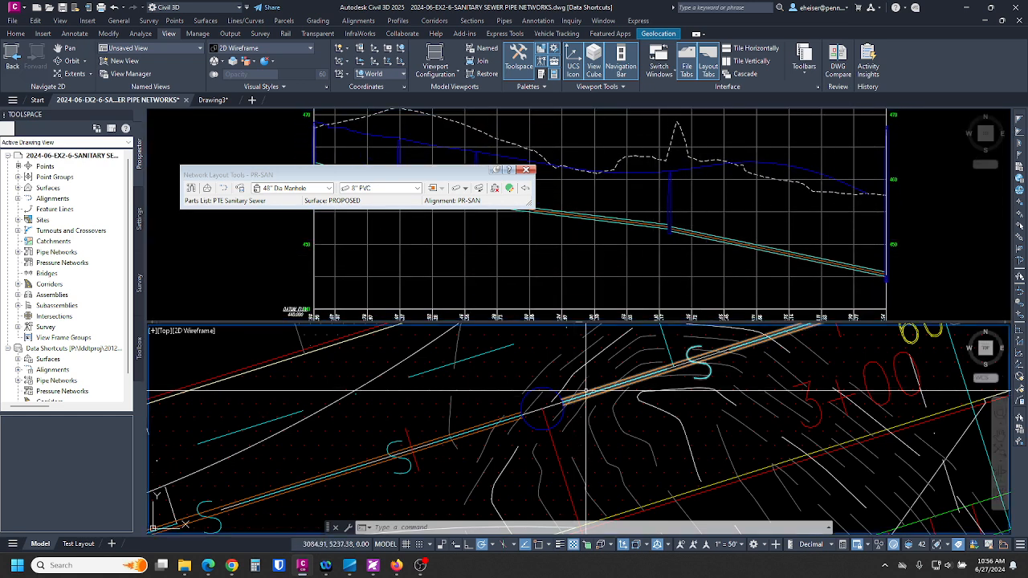
click(603, 389)
right_click(603, 388)
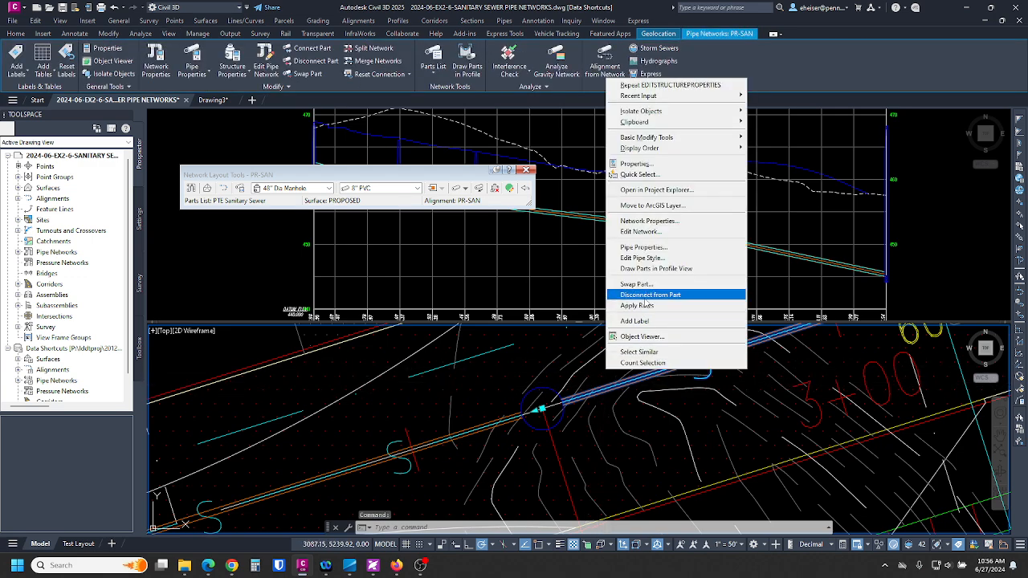
click(649, 249)
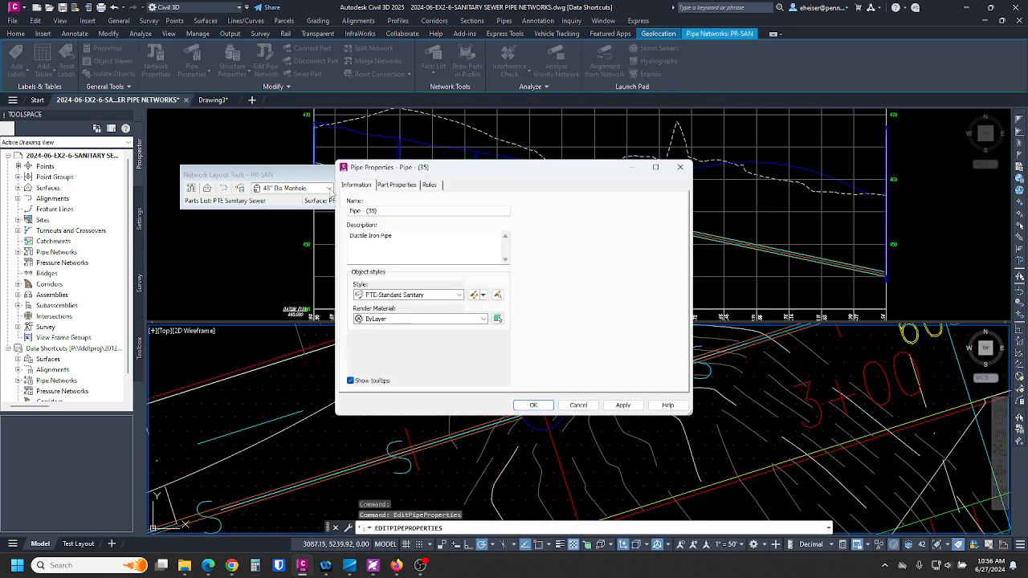
click(398, 184)
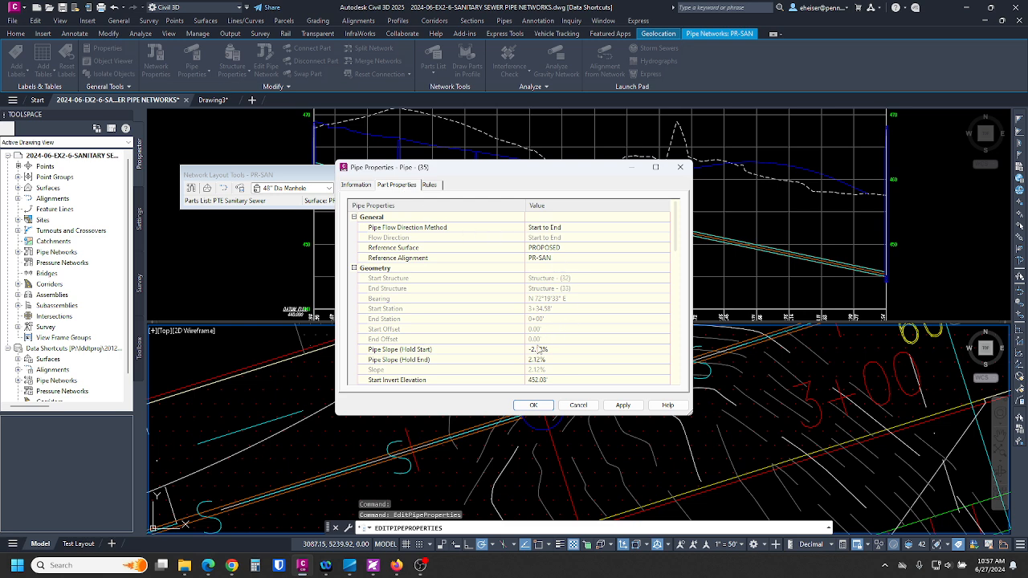
click(539, 350)
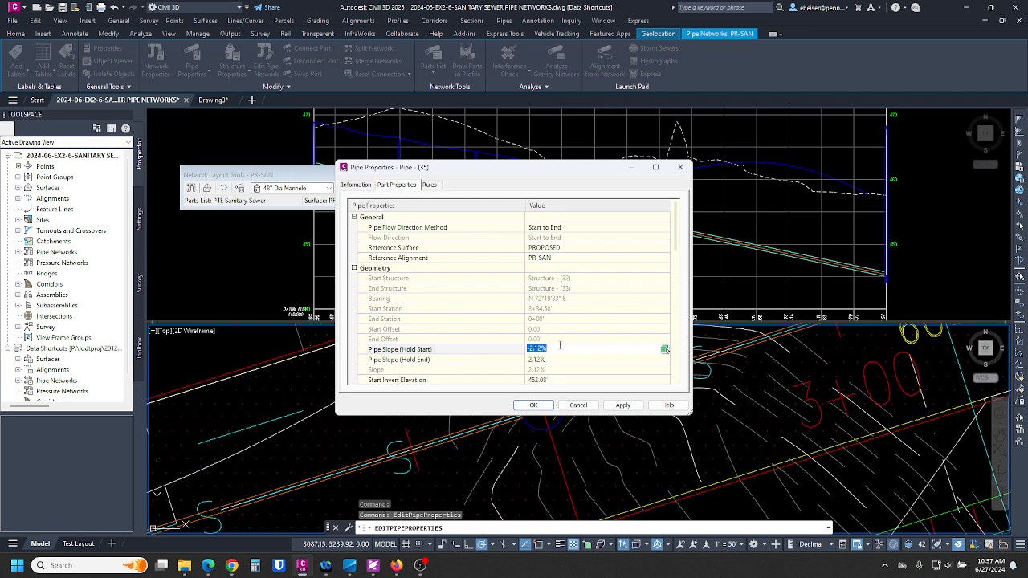
key(Return)
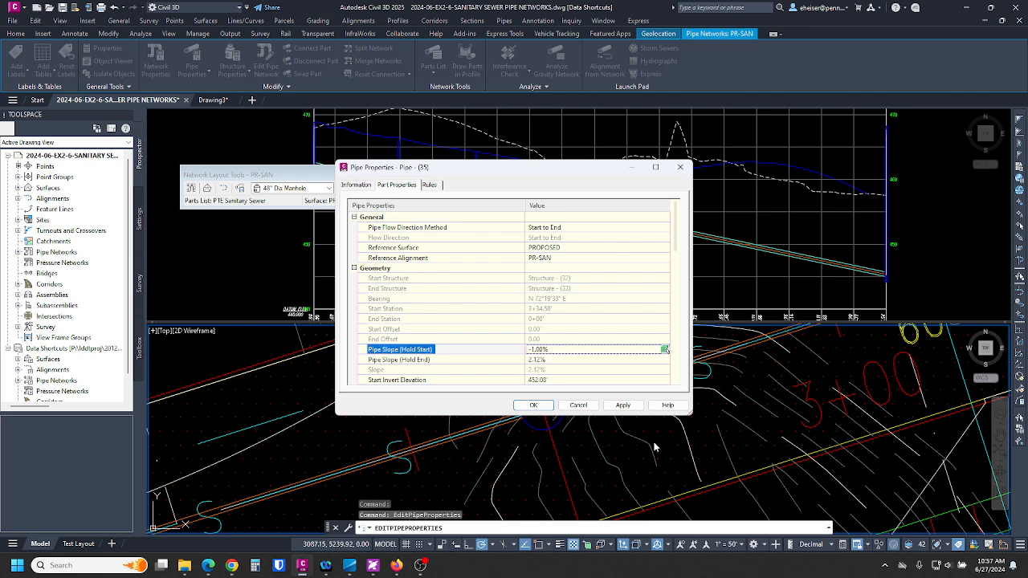
click(623, 405)
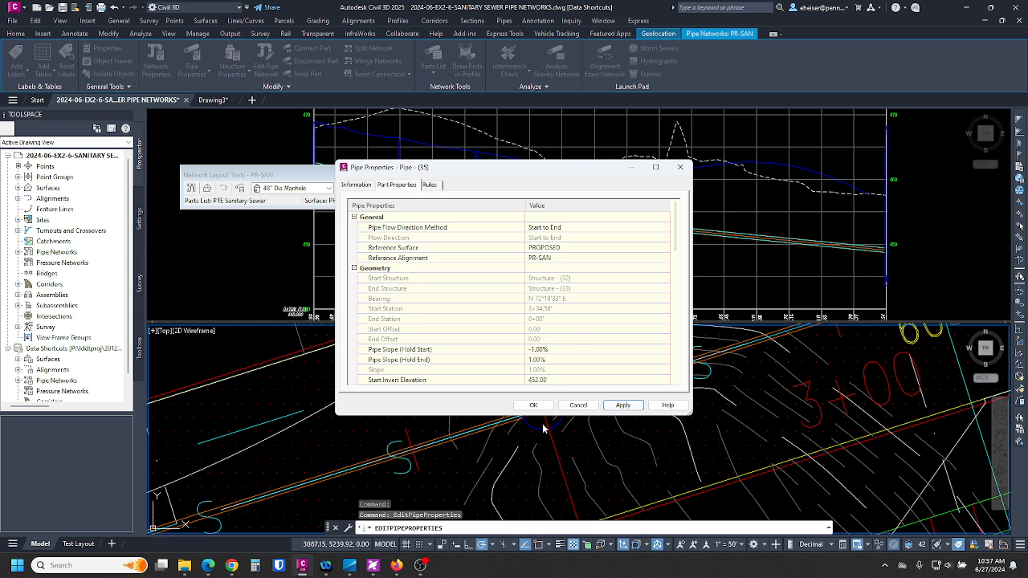
click(533, 405)
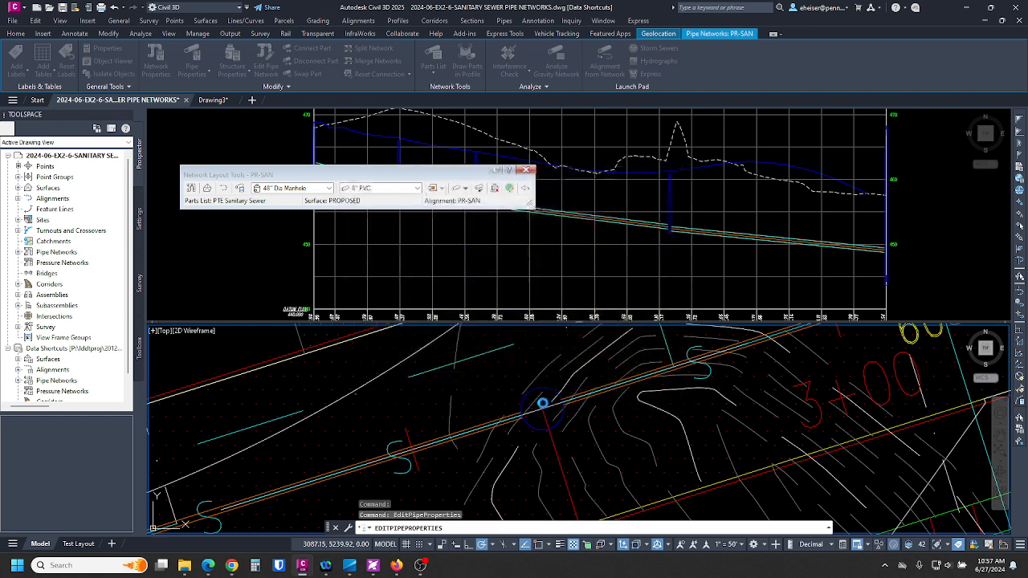
click(897, 229)
key(Escape)
key(Escape)
key(Escape)
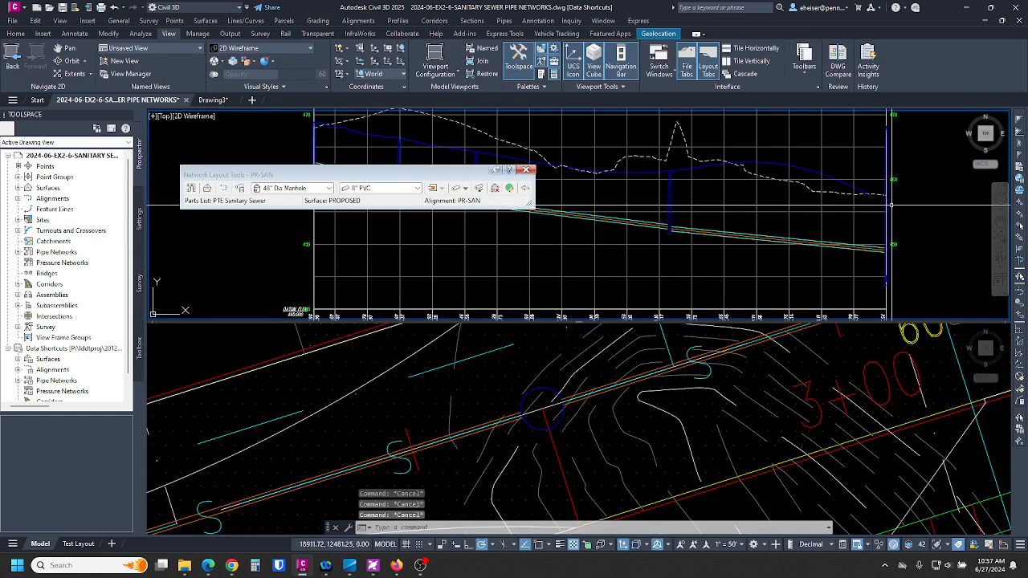
Set the insertion rim elevation of the end structure at the profile's downstream end to 457.00'
click(887, 205)
middle_drag(889, 205, 783, 207)
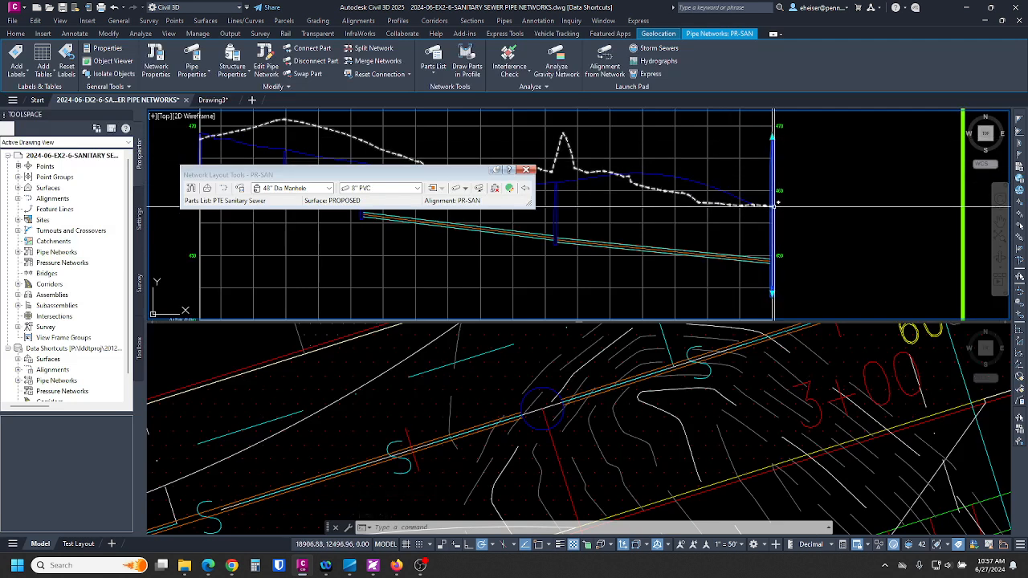
right_click(773, 152)
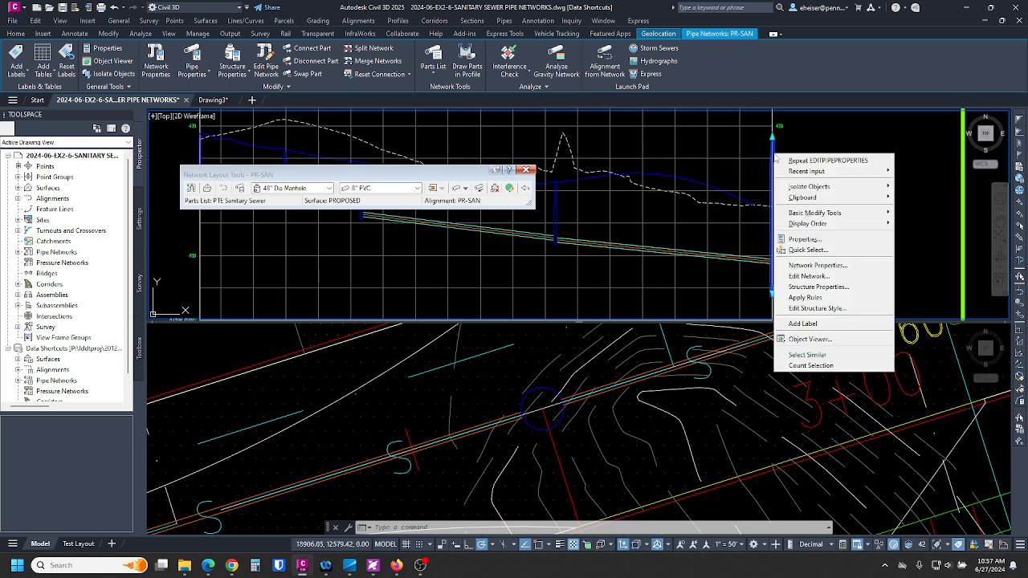
click(754, 170)
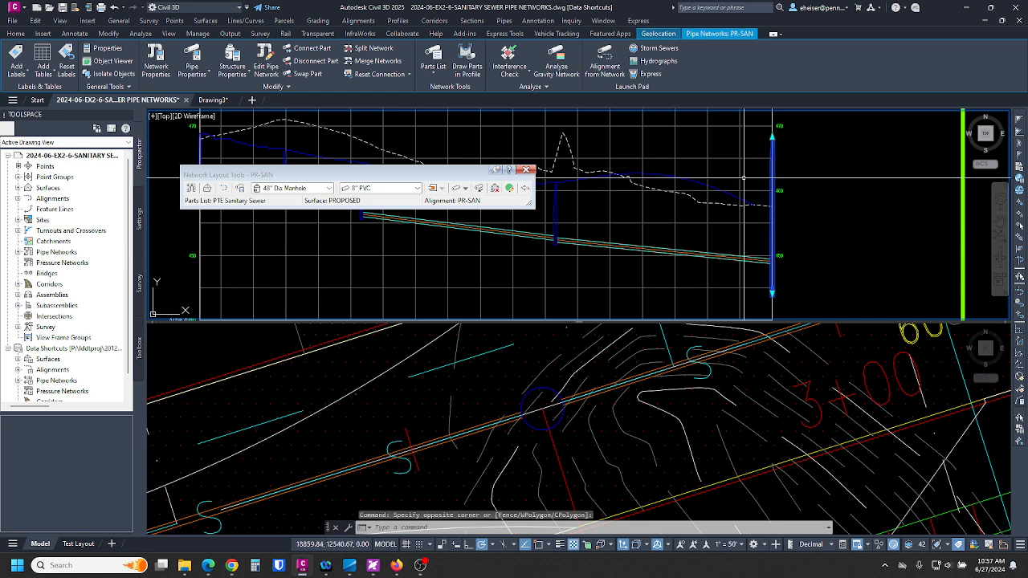
right_click(755, 184)
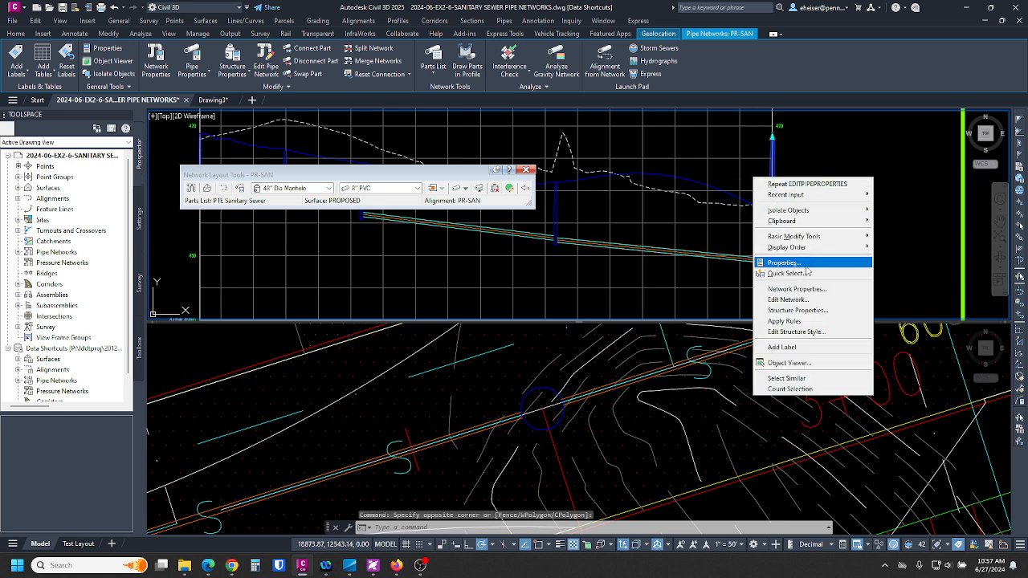
click(803, 310)
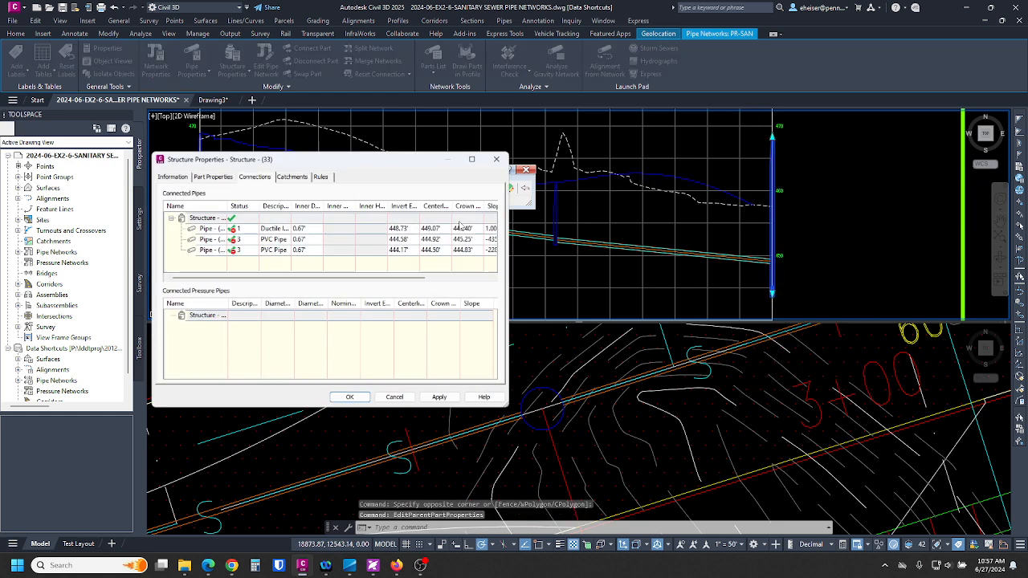
click(212, 177)
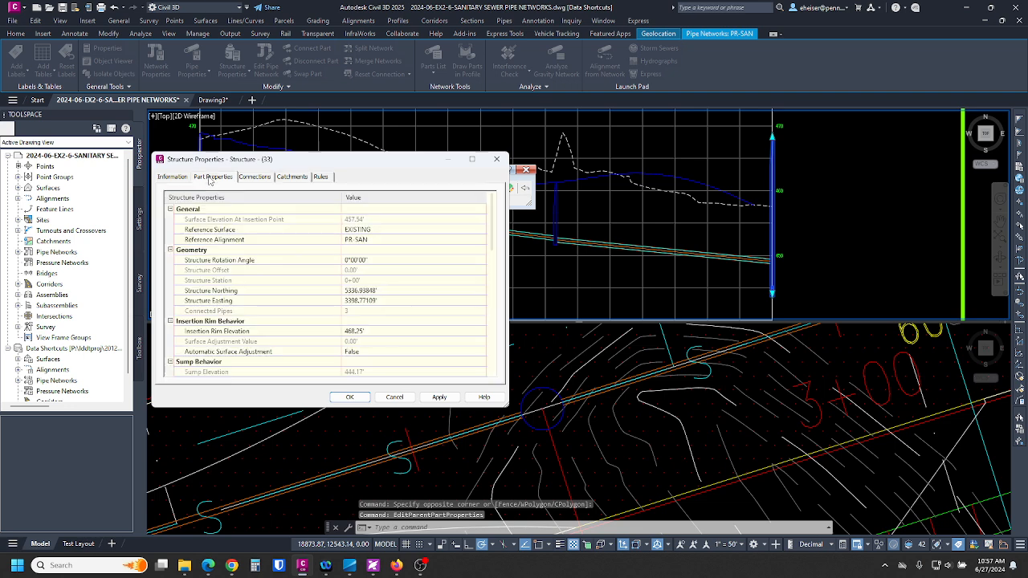
click(353, 330)
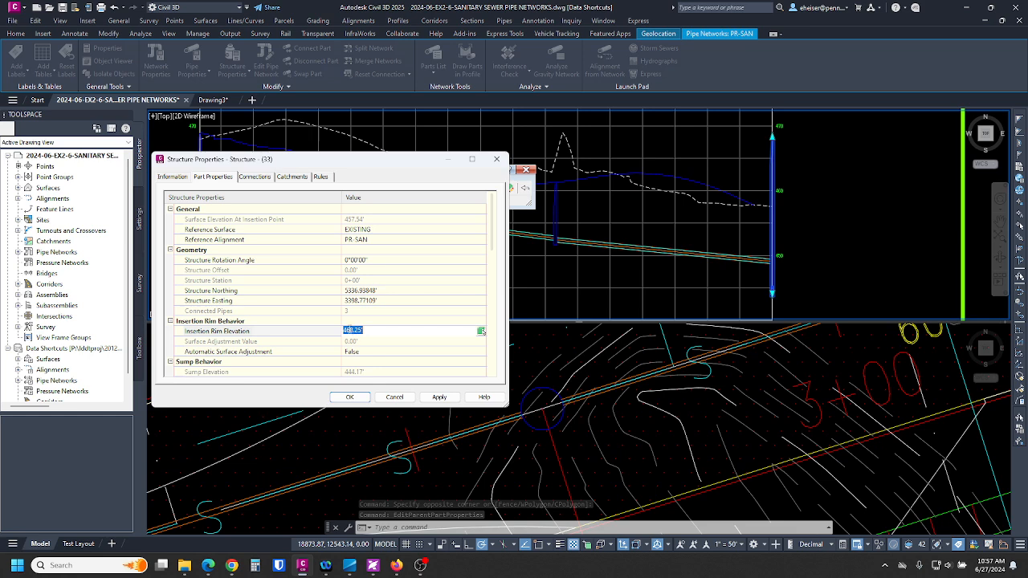
click(345, 331)
drag(347, 331, 356, 331)
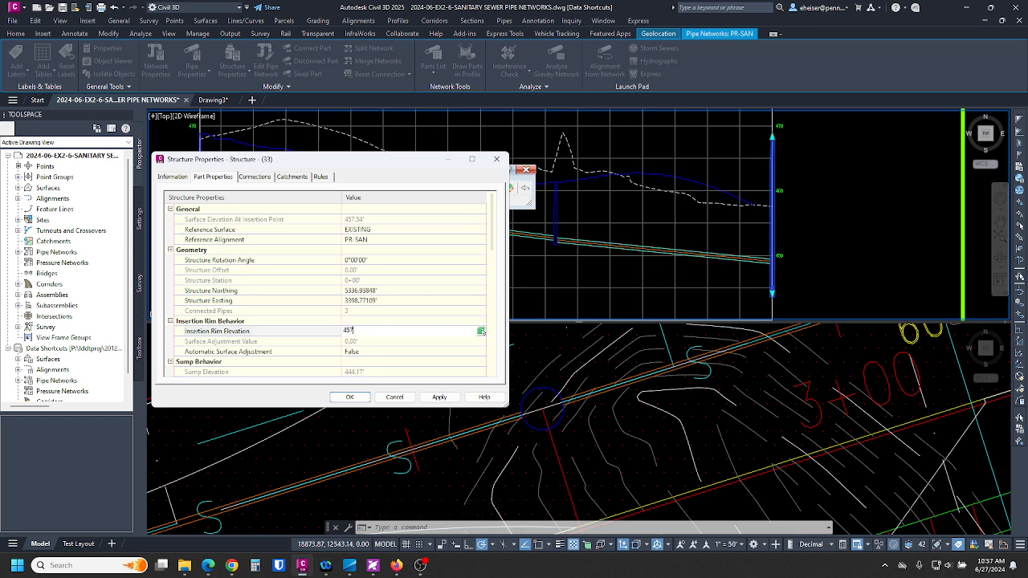
click(443, 398)
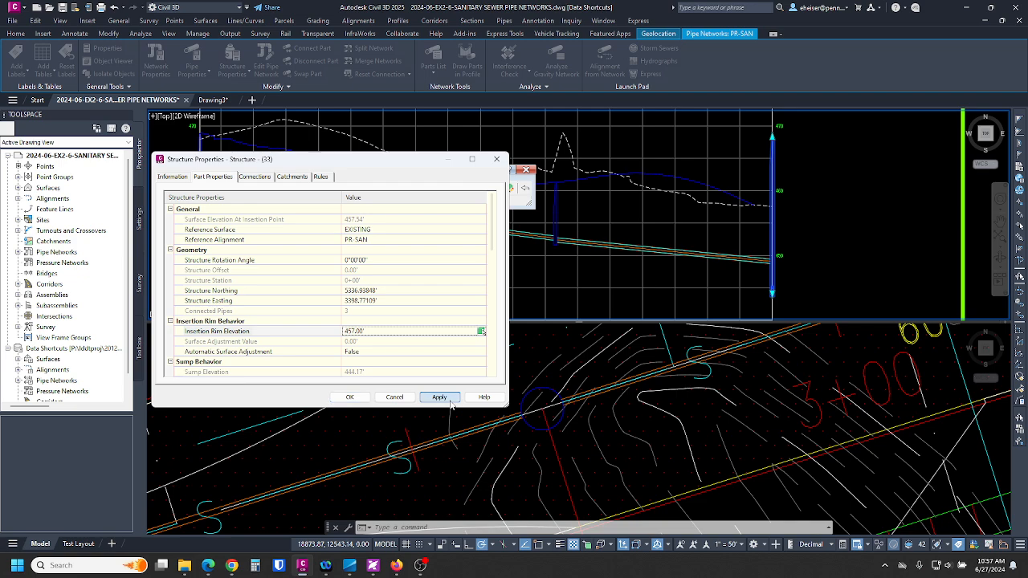
click(350, 396)
scroll(770, 212, up, 3)
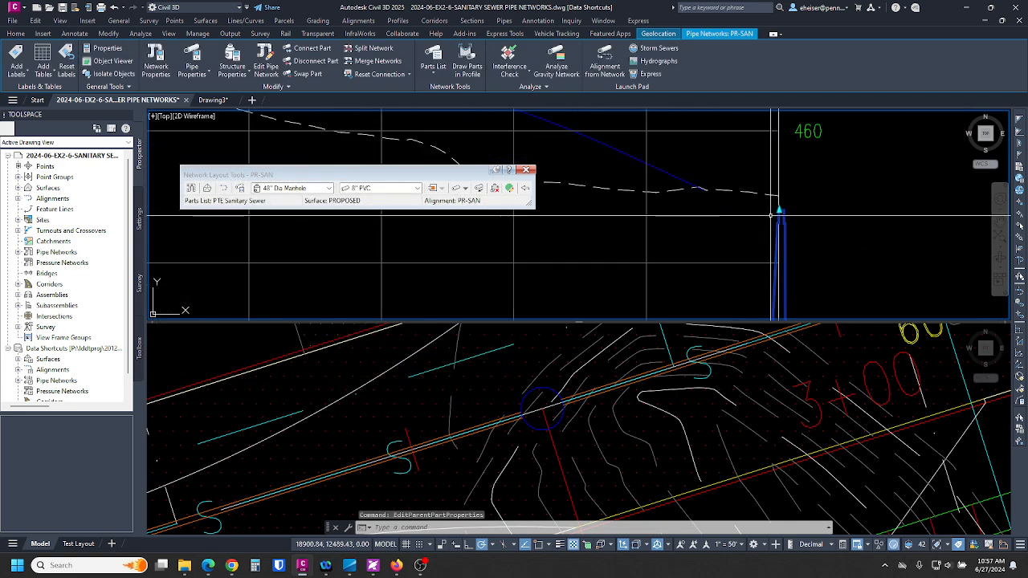
scroll(839, 189, down, 2)
scroll(839, 189, down, 2)
key(Escape)
key(Escape)
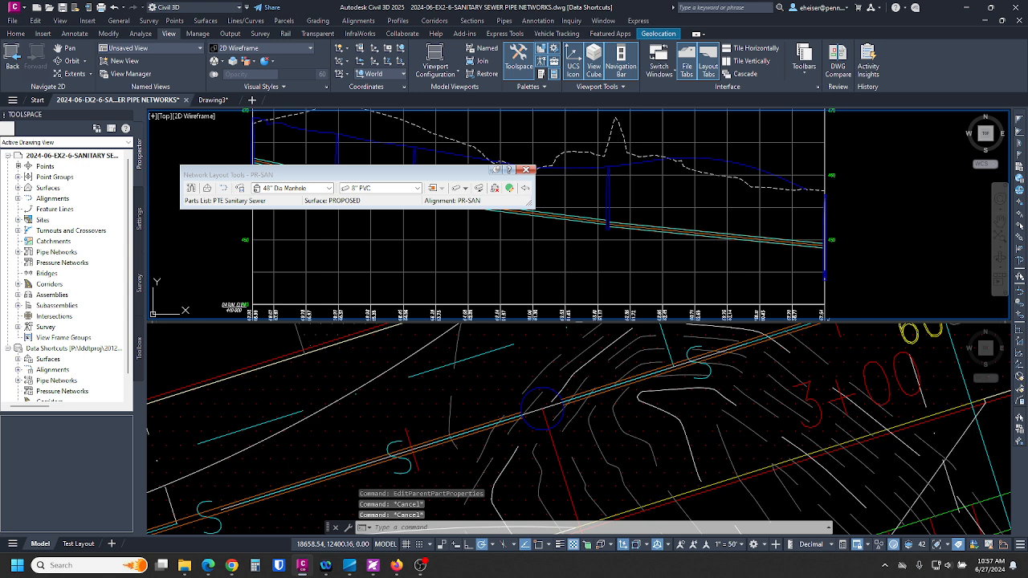
Close the network layout tools and bring the whole PR-SAN profile and the surrounding lots in plan into view
click(527, 169)
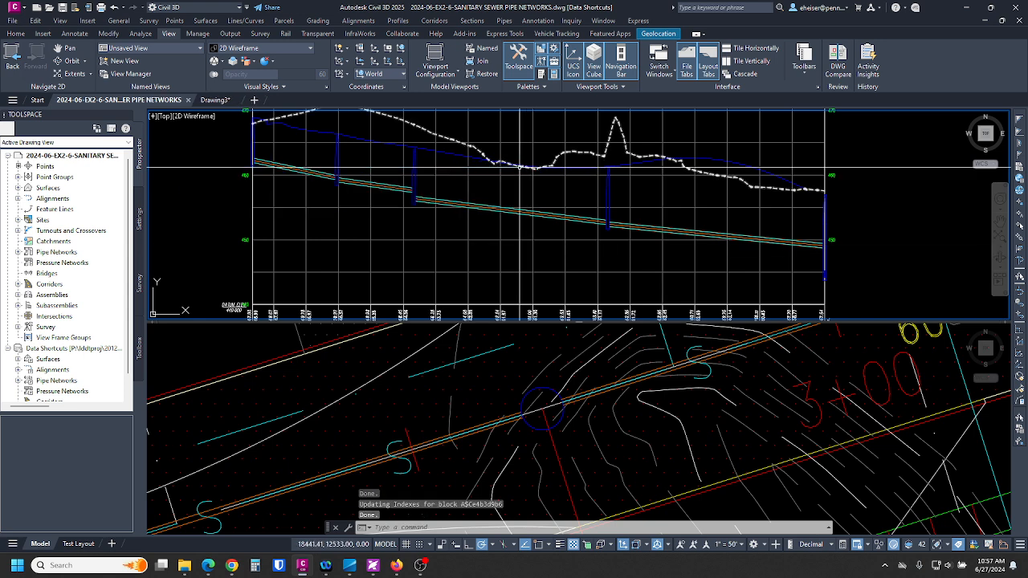
scroll(656, 222, down, 4)
scroll(615, 206, up, 2)
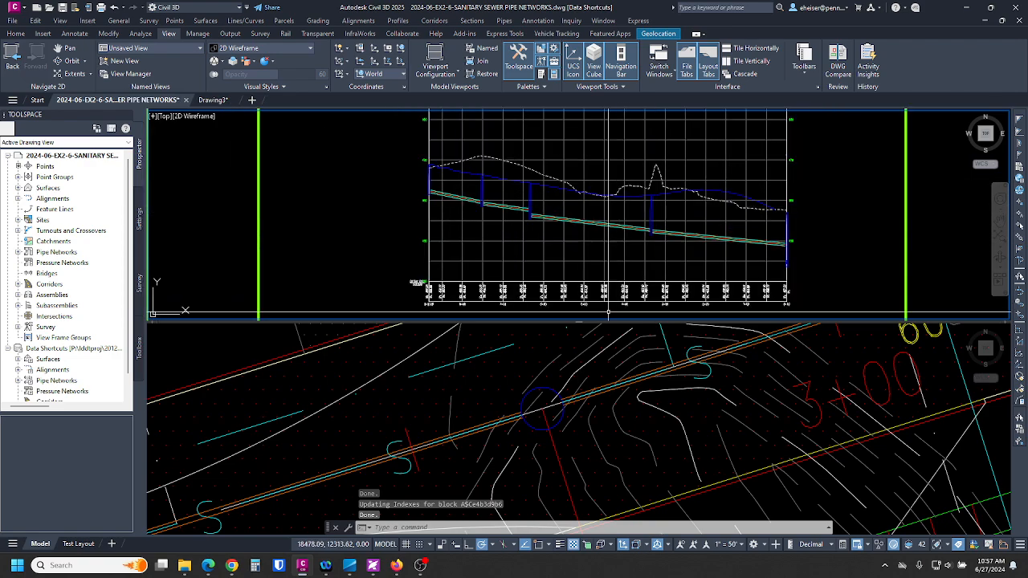
click(579, 391)
scroll(579, 391, down, 8)
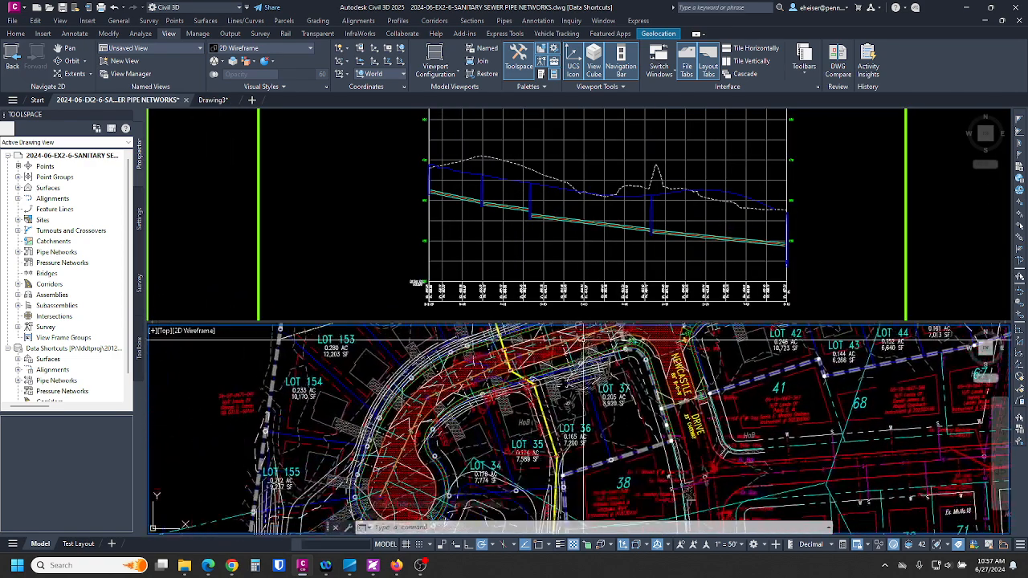
middle_drag(416, 456, 393, 453)
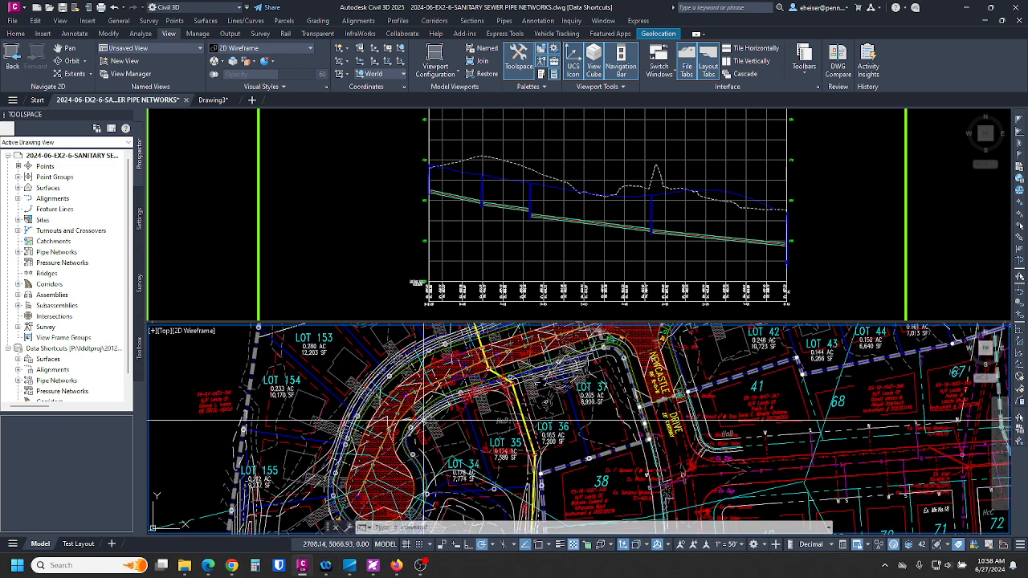
click(16, 34)
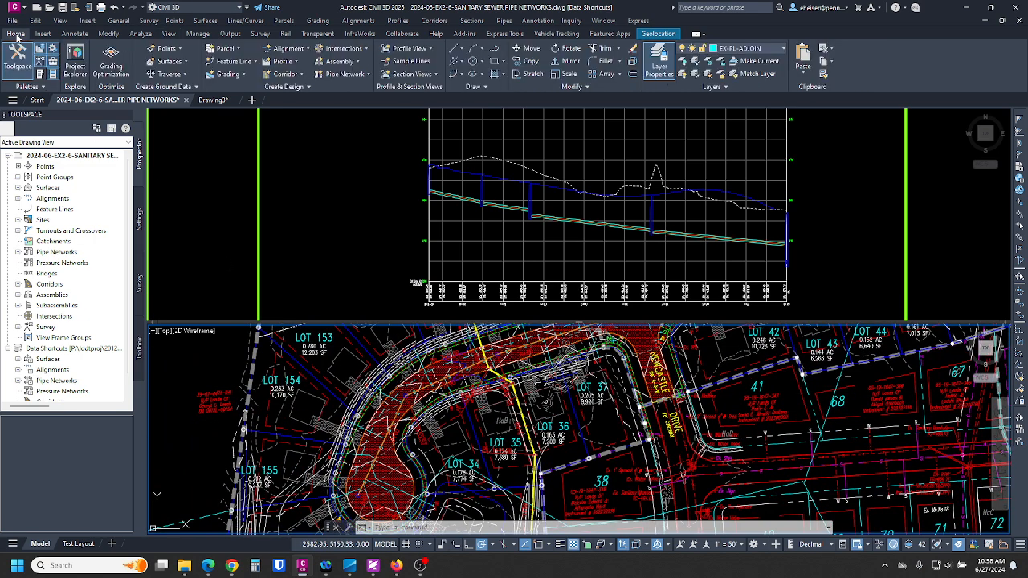
click(339, 74)
click(369, 90)
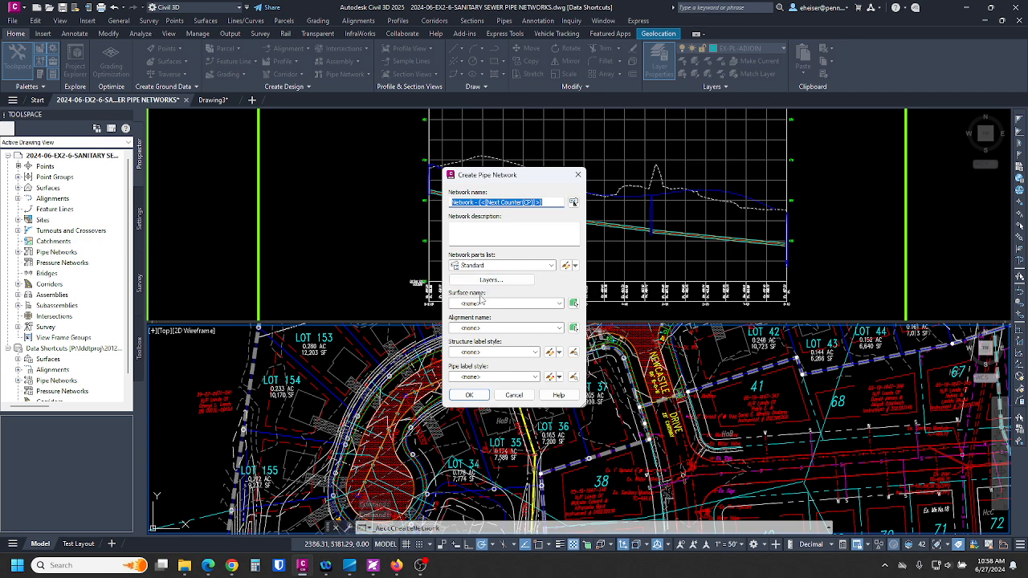
click(472, 393)
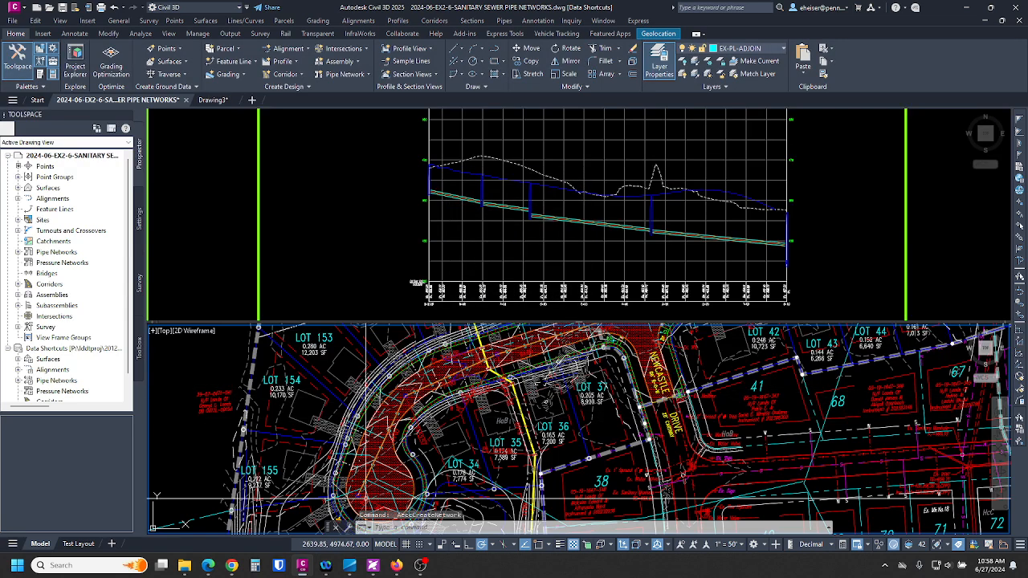
scroll(388, 442, up, 2)
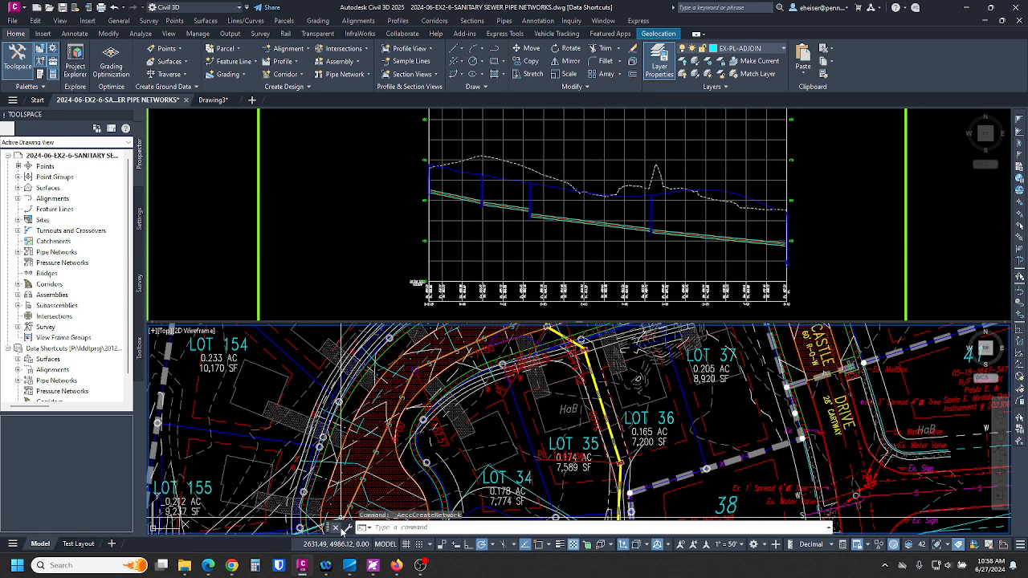
scroll(415, 365, up, 3)
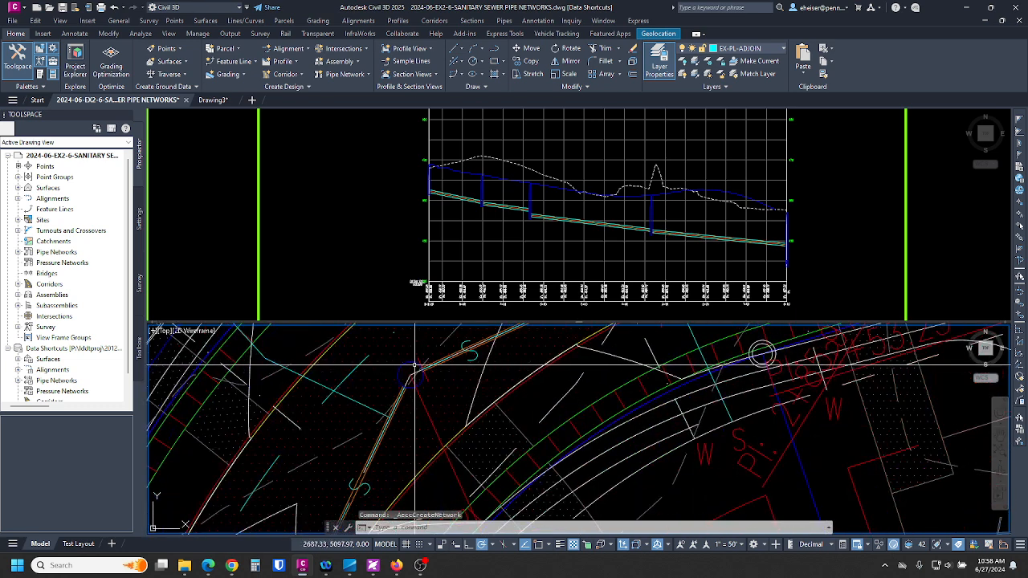
click(409, 374)
right_click(410, 374)
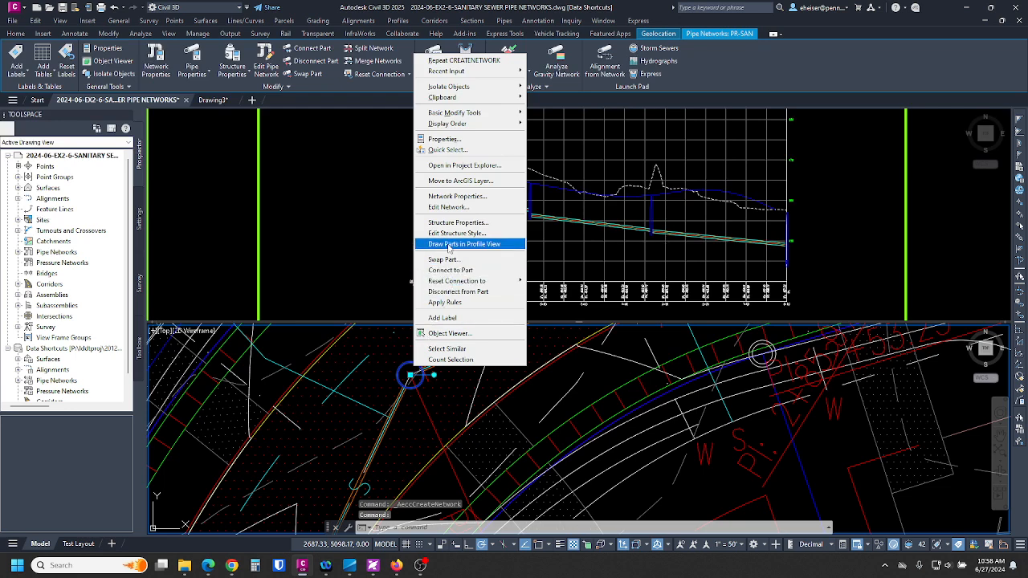
click(449, 206)
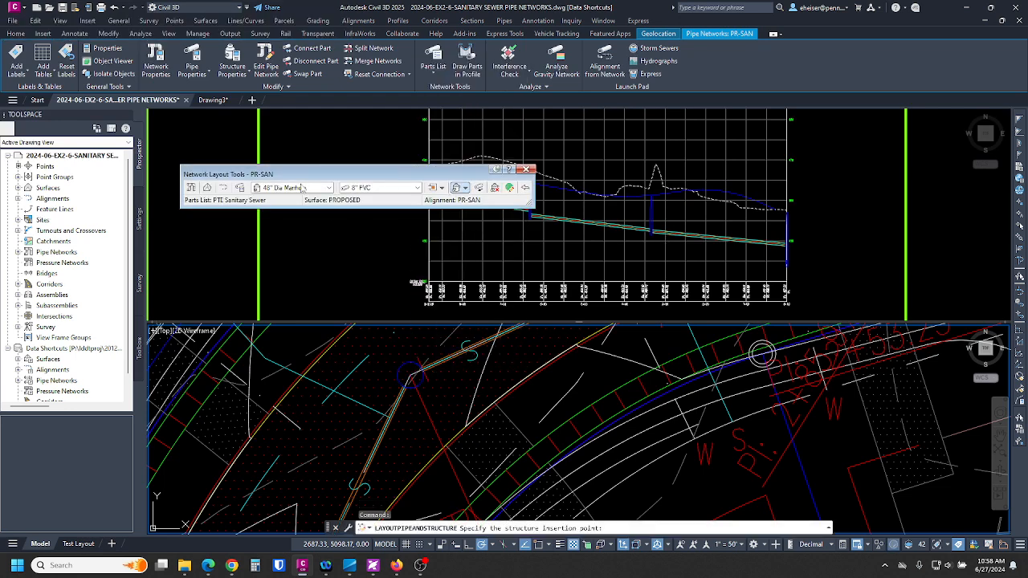
click(526, 169)
scroll(418, 365, down, 5)
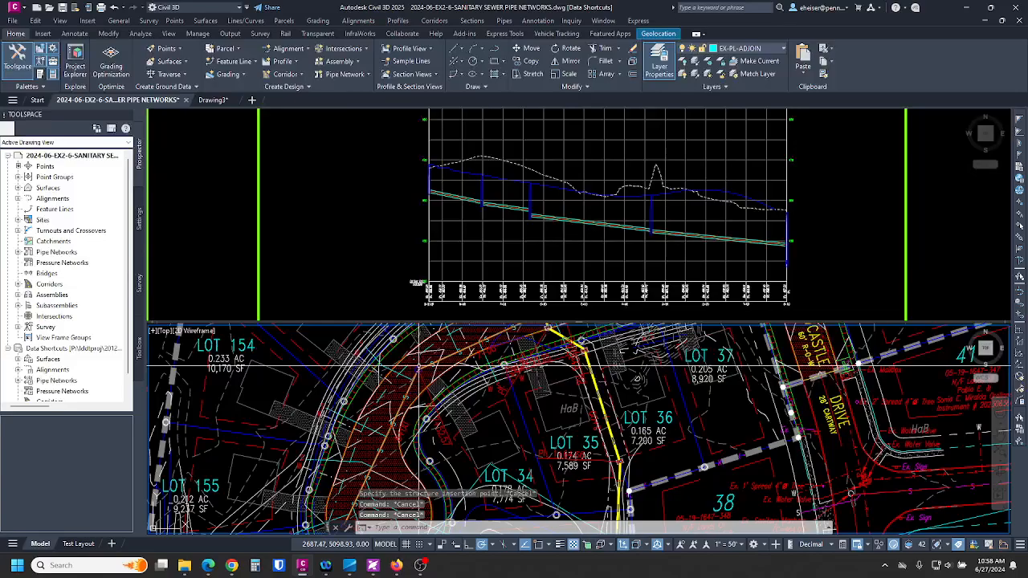
scroll(253, 474, down, 2)
scroll(253, 470, up, 1)
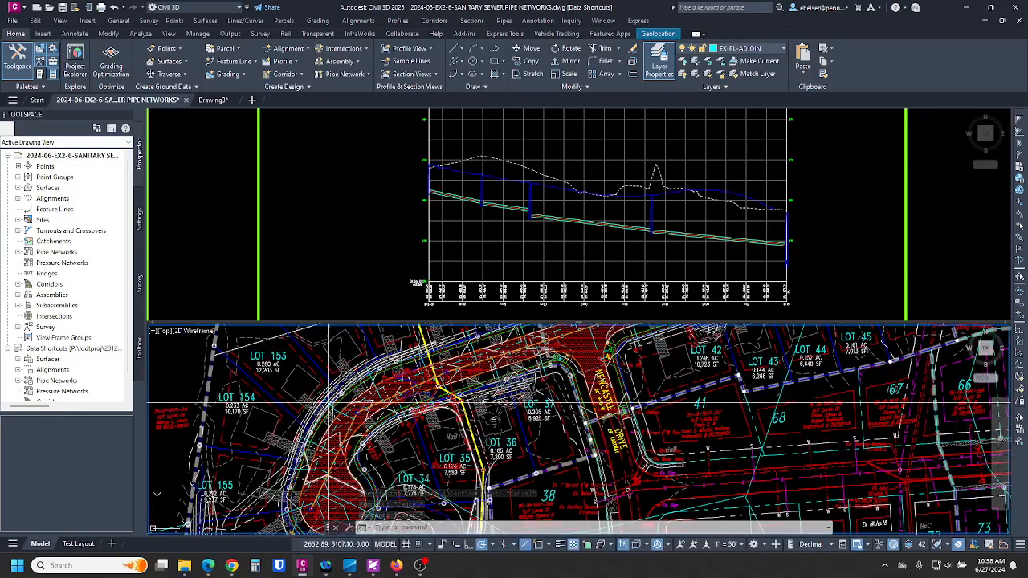
click(851, 217)
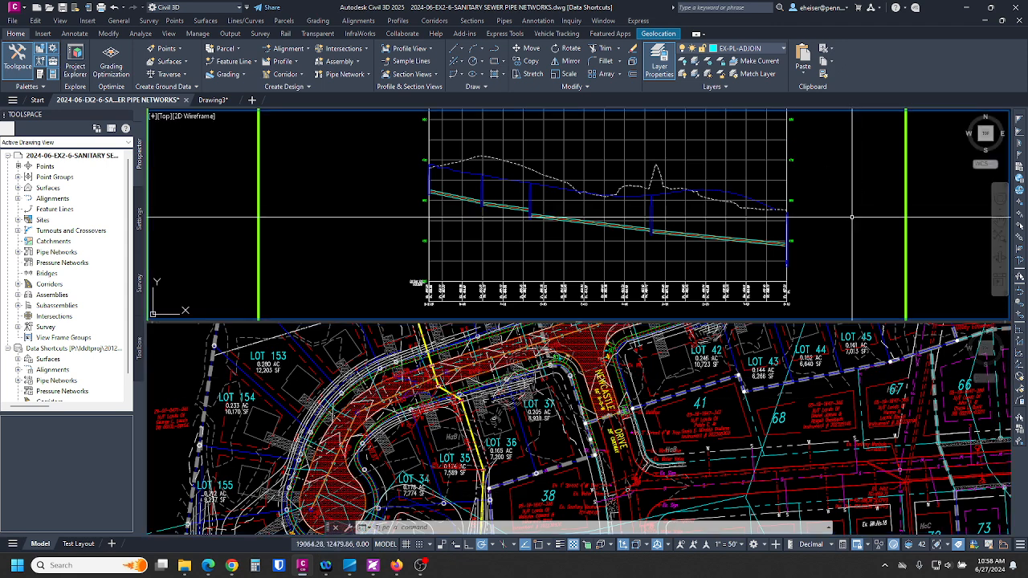
click(421, 411)
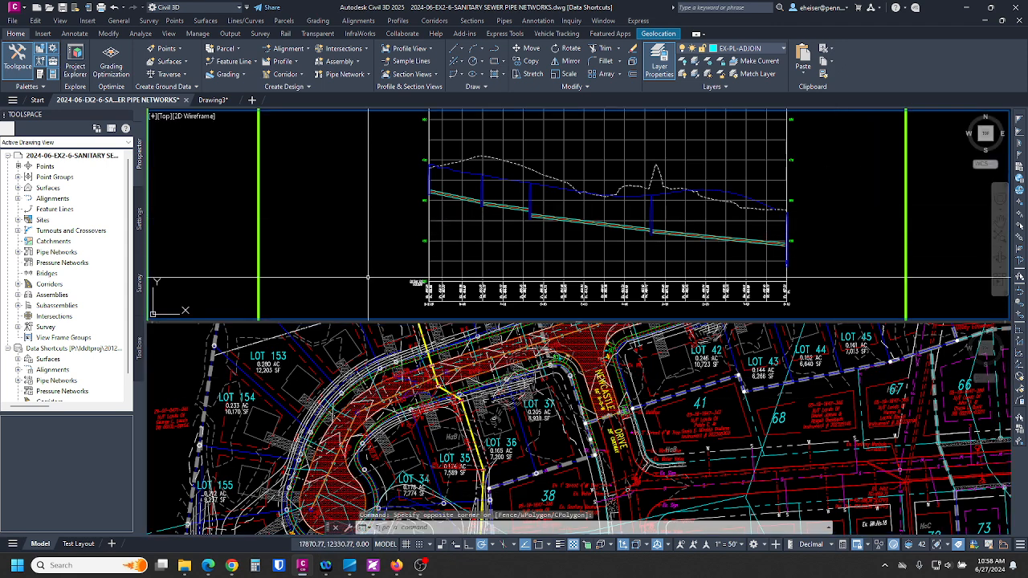
scroll(449, 228, down, 1)
middle_drag(500, 221, 506, 247)
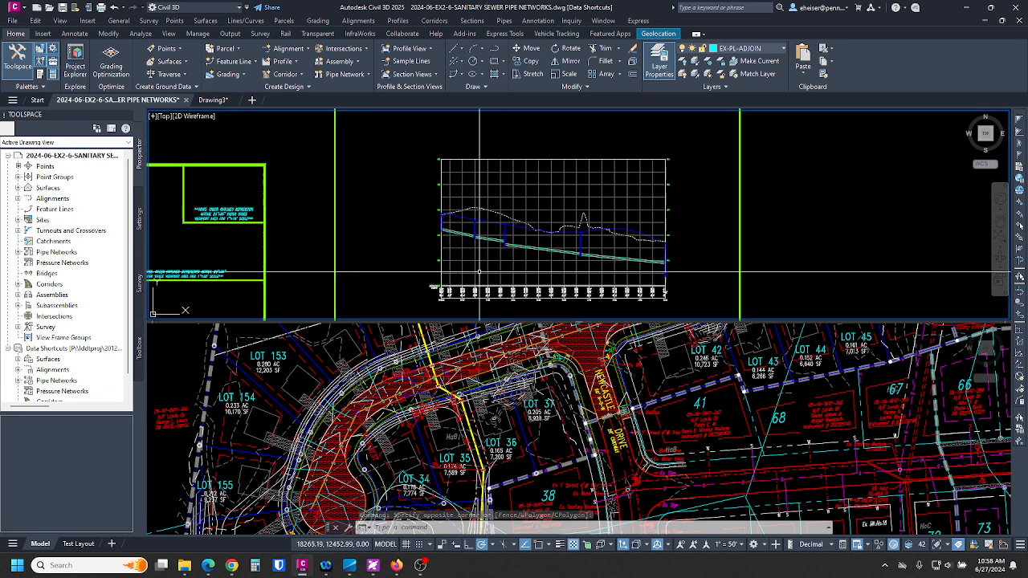
click(416, 455)
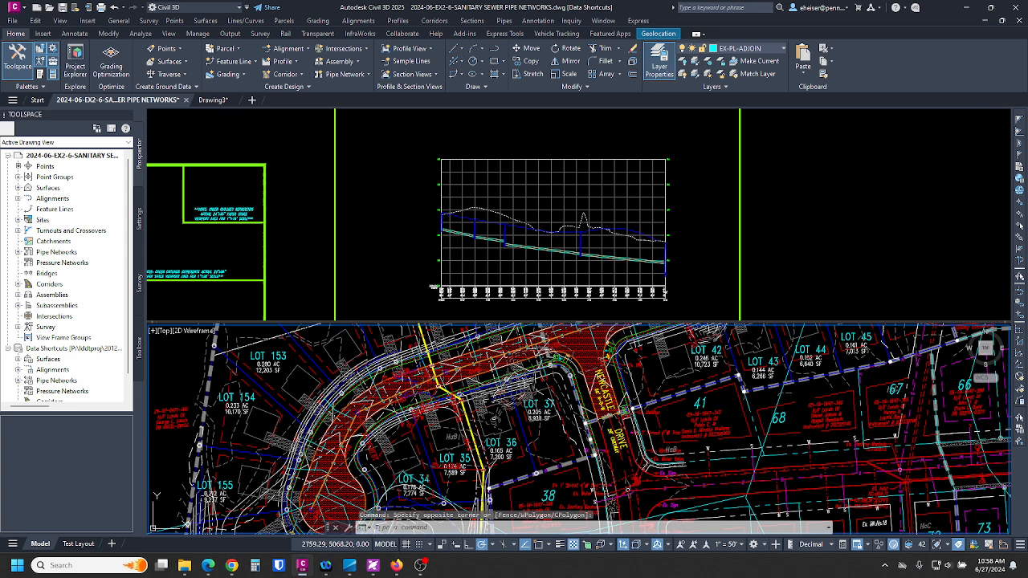
click(999, 417)
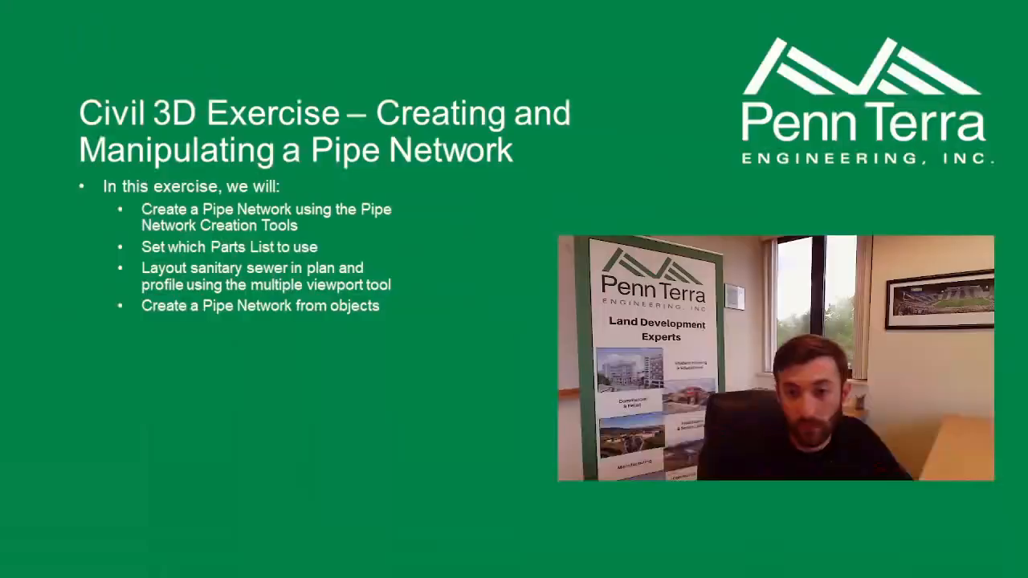
key(Right)
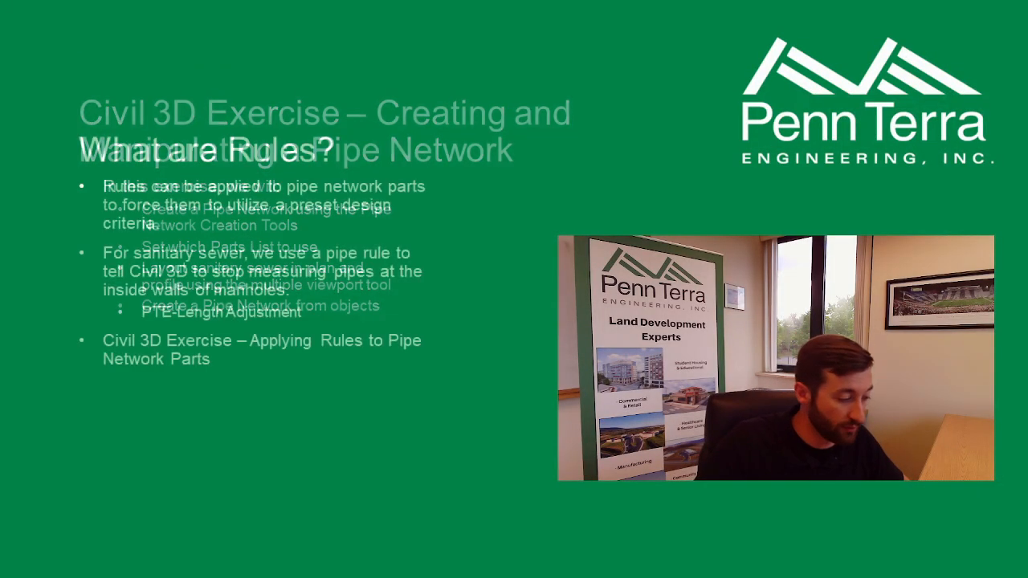
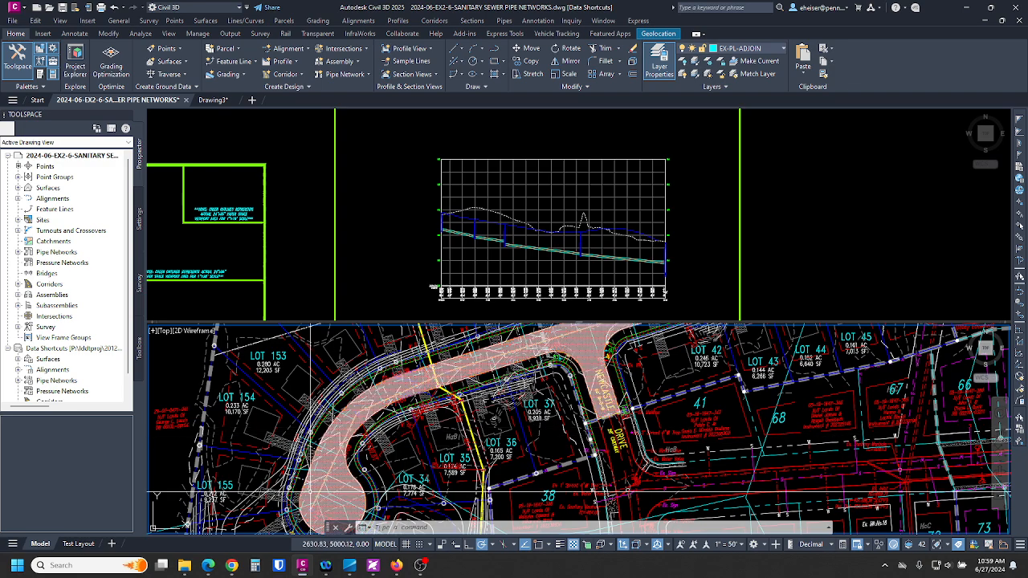
Inspect in plan and profile where the cul-de-sac pipe ends at the wall of its upstream manhole
scroll(311, 493, up, 6)
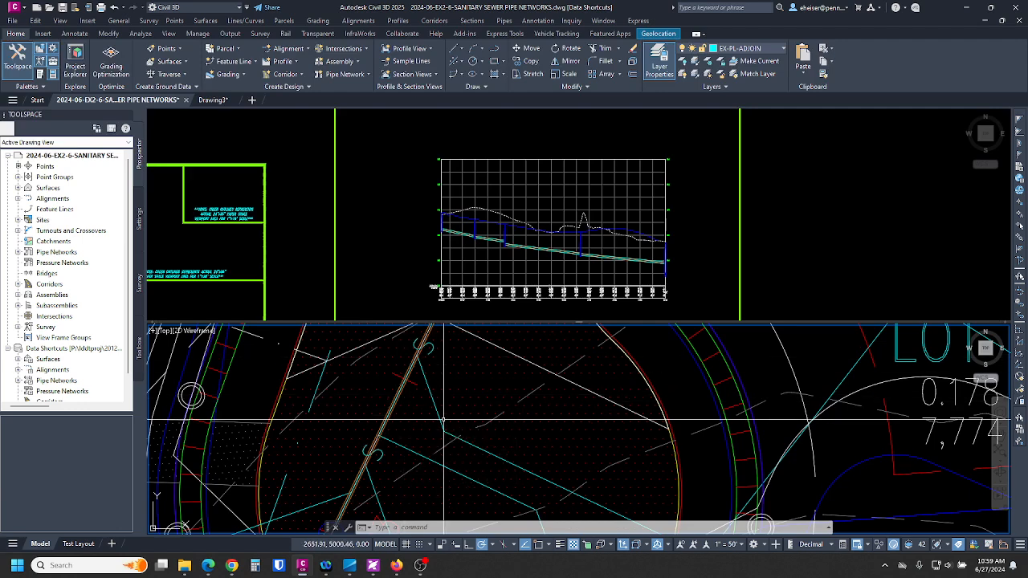
middle_drag(413, 346, 414, 379)
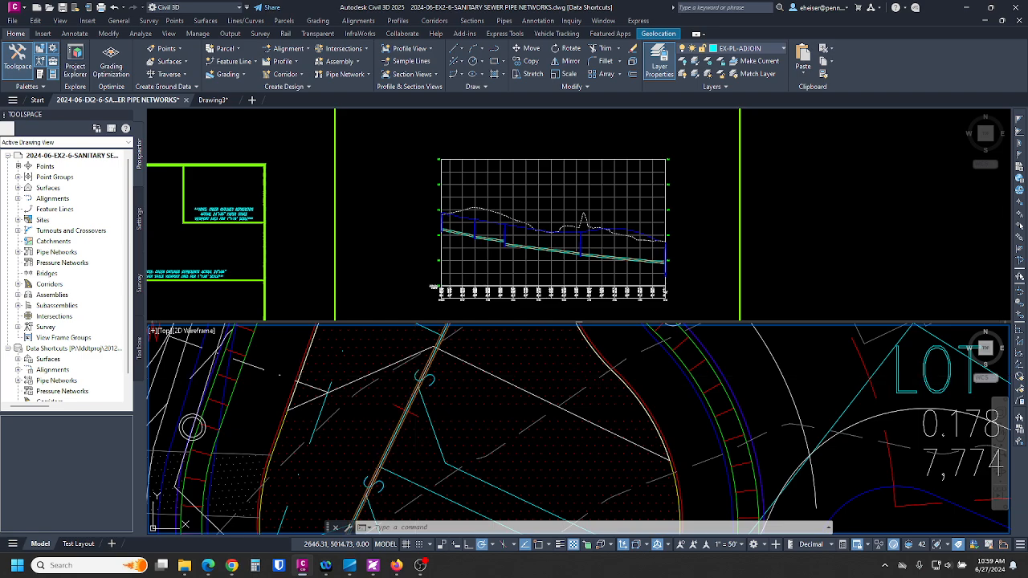
click(416, 374)
scroll(449, 357, down, 5)
middle_drag(452, 359, 408, 420)
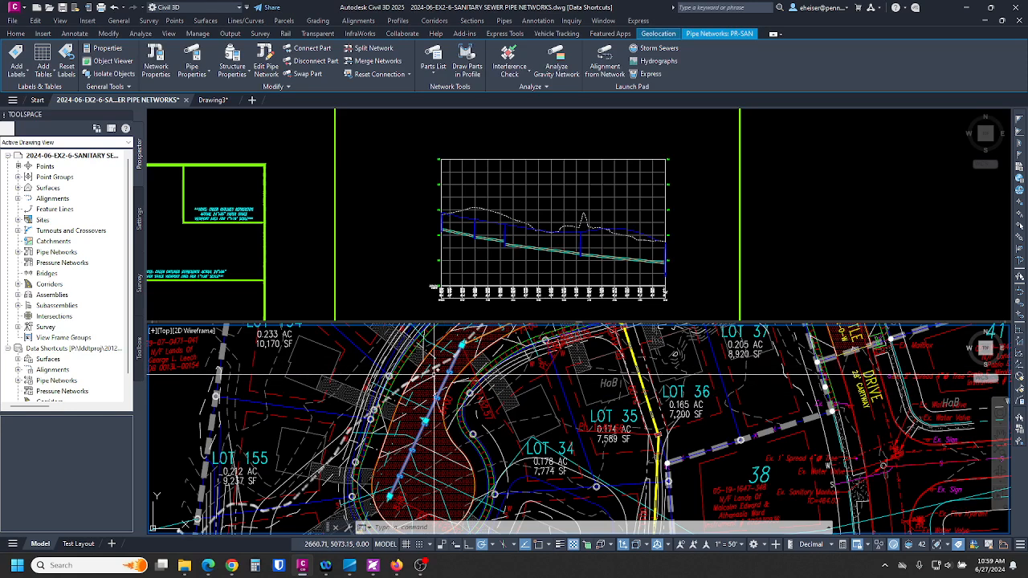
scroll(396, 480, up, 10)
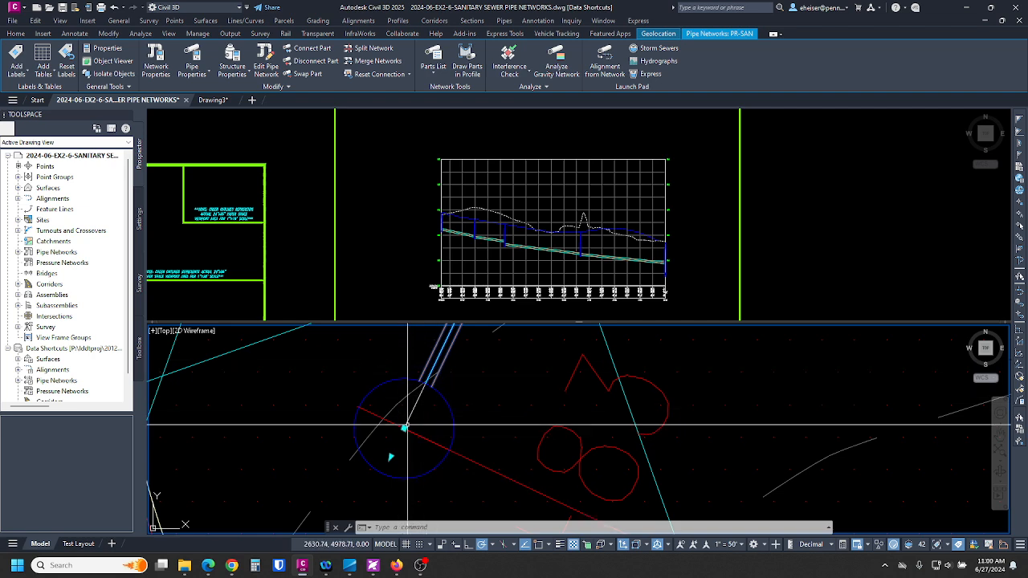
scroll(433, 241, up, 2)
scroll(421, 237, up, 5)
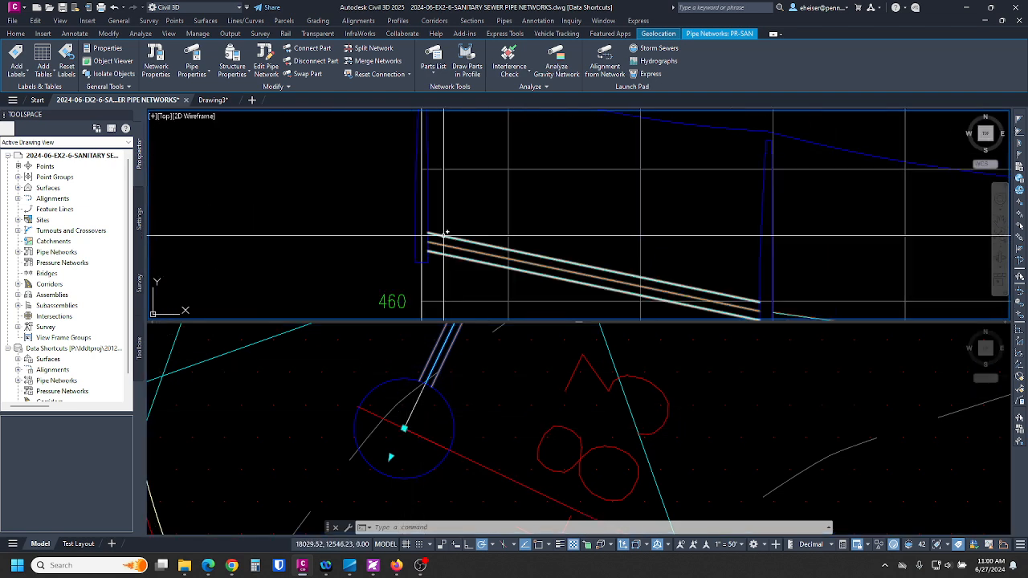
scroll(421, 236, down, 3)
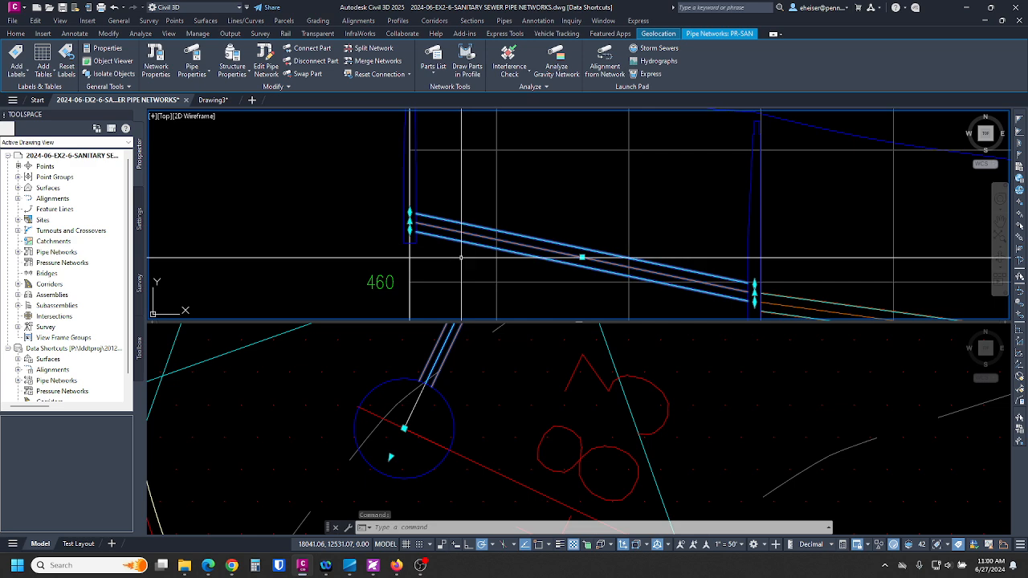
Assign the PTE-Pipe Attachment rule set to the pipe starting at the cul-de-sac manhole MH-1 and apply the change
click(462, 371)
key(Escape)
click(448, 369)
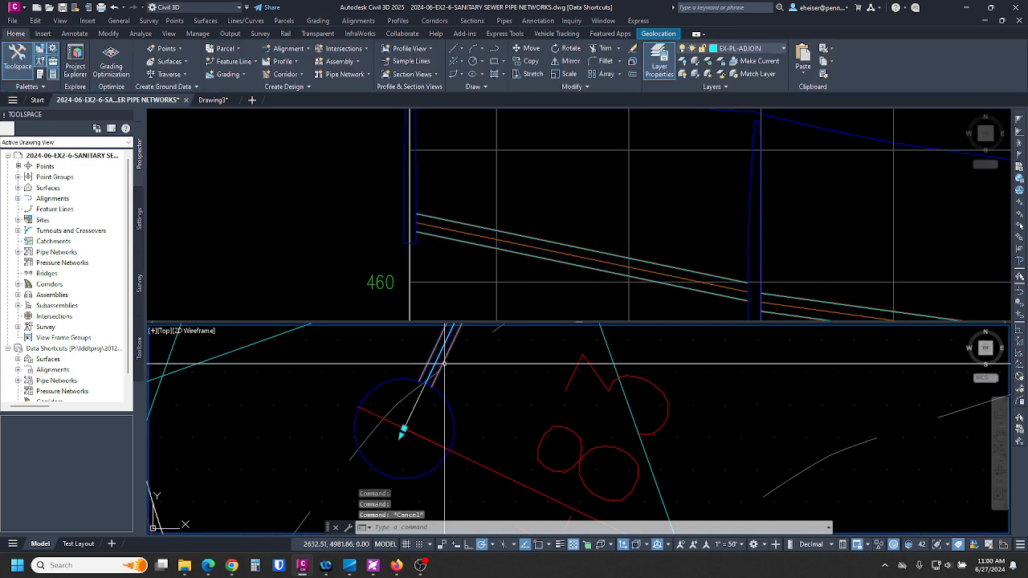
right_click(447, 366)
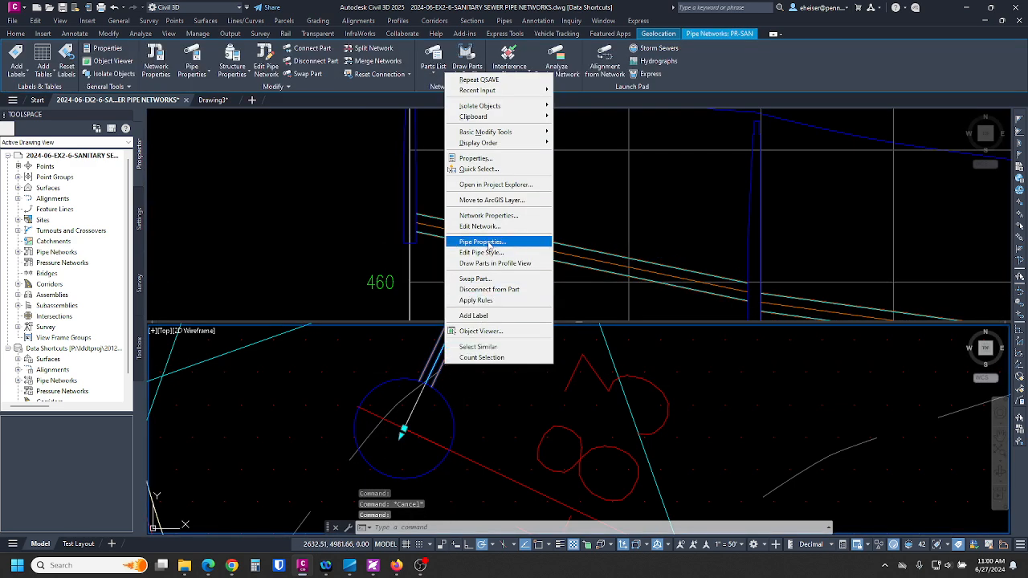
click(487, 242)
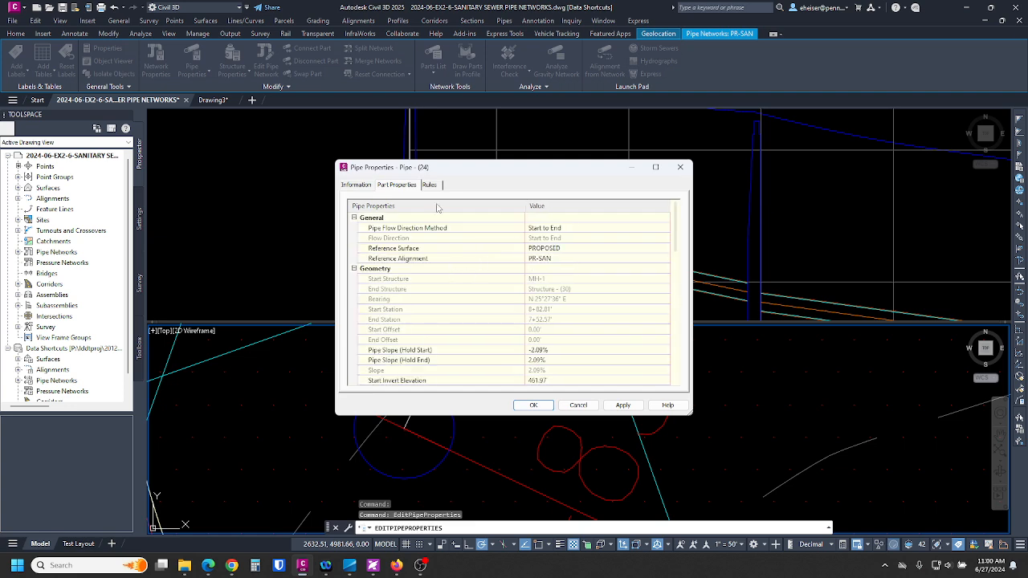
click(430, 185)
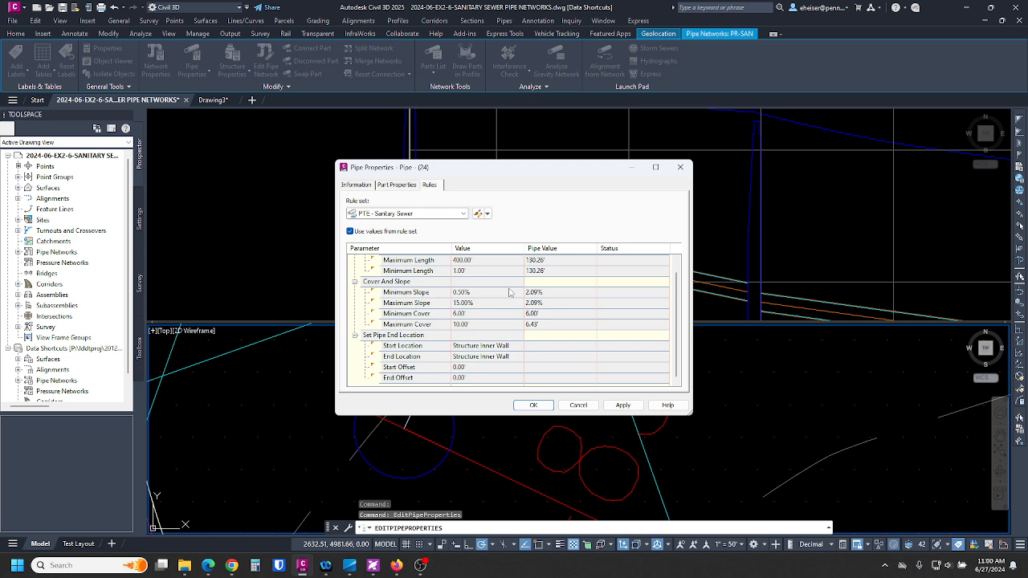
click(434, 214)
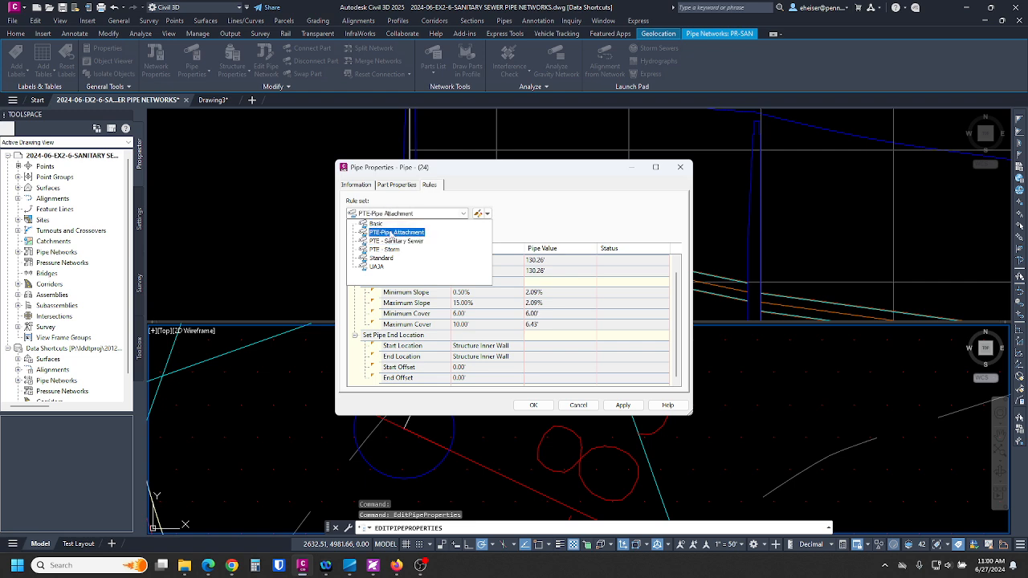
click(397, 232)
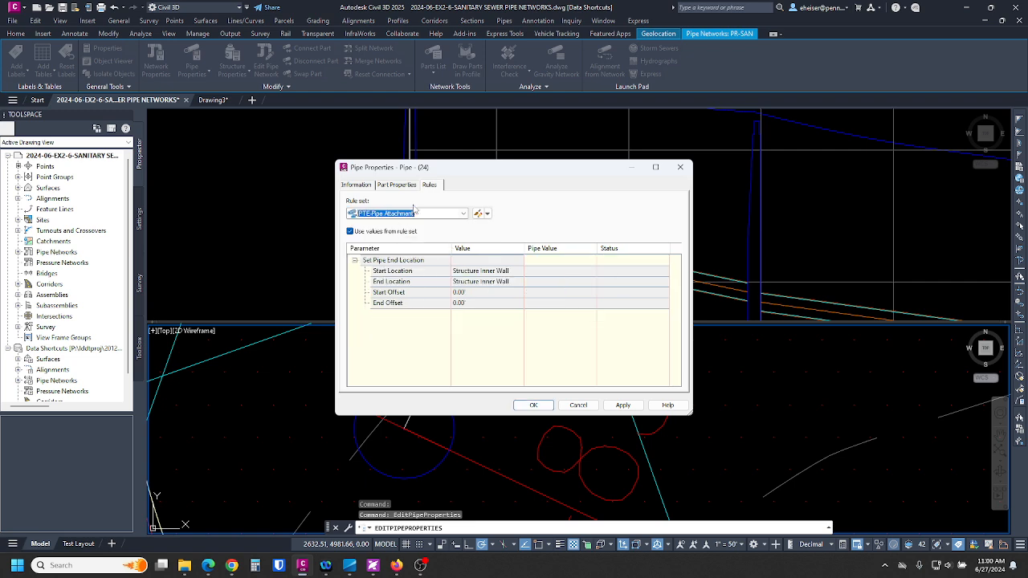
click(622, 405)
click(533, 404)
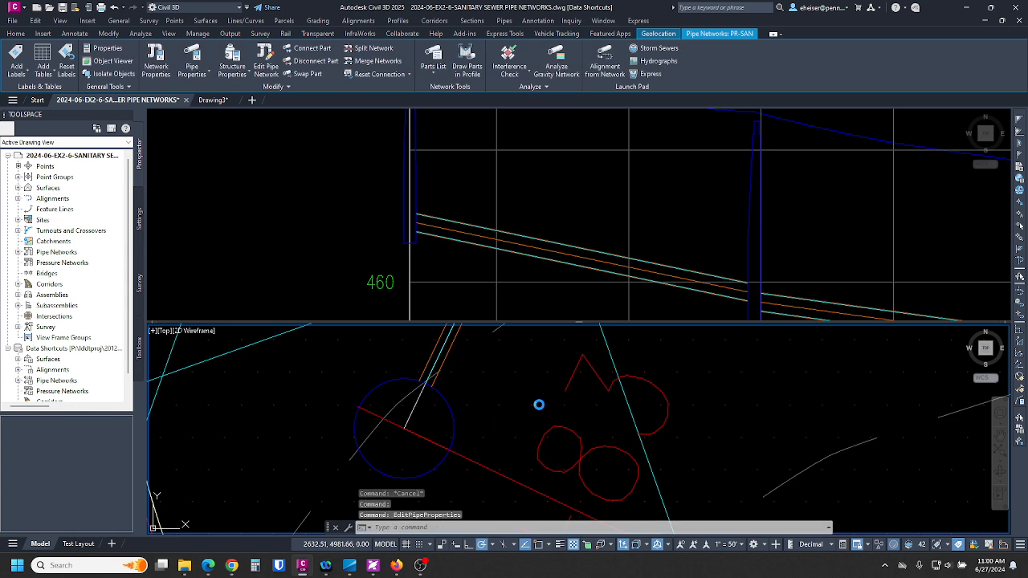
Apply the assigned pipe rules to the pipe starting at the cul-de-sac manhole MH-1
click(449, 351)
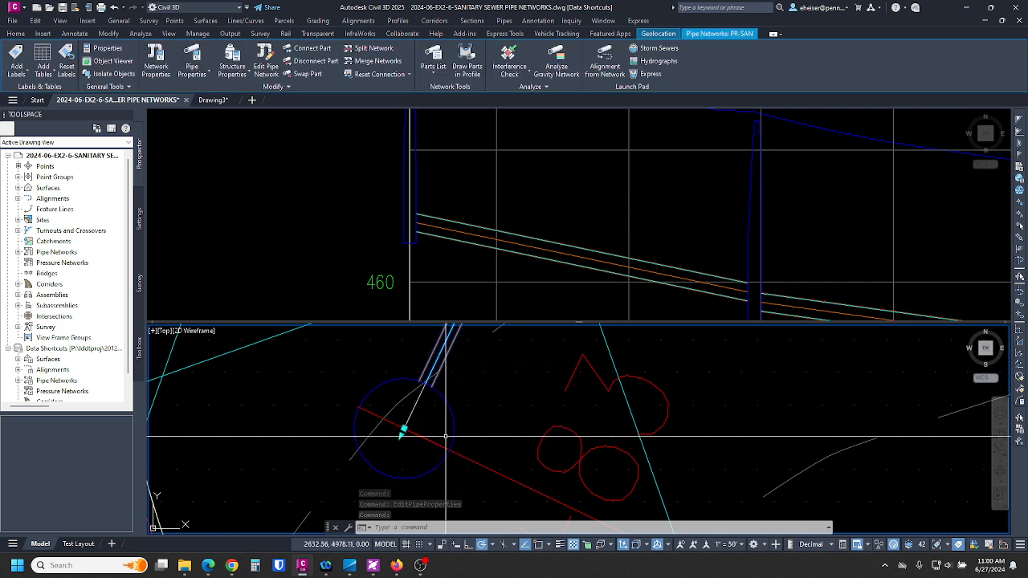
mouse_move(443, 435)
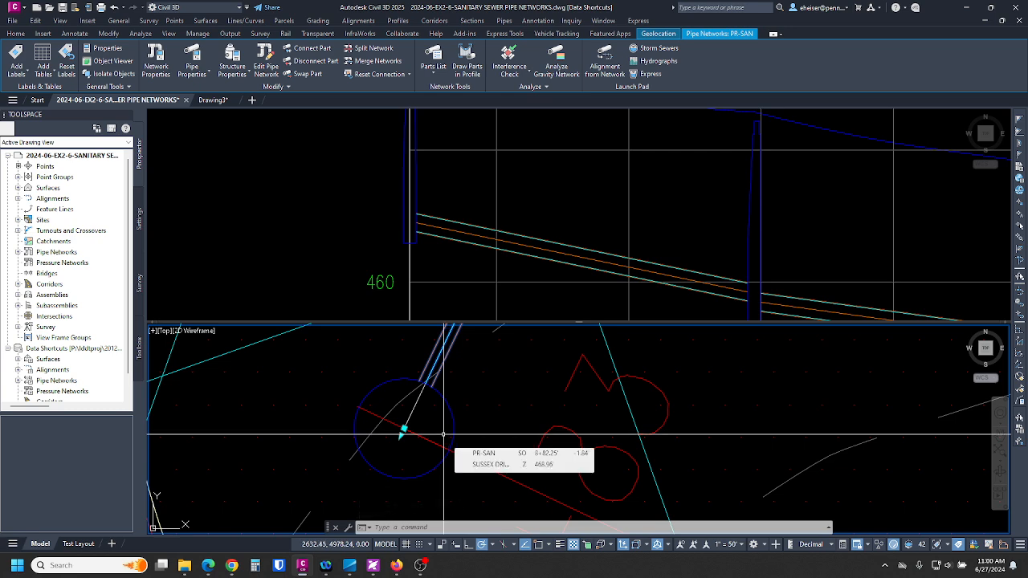
scroll(402, 432, down, 6)
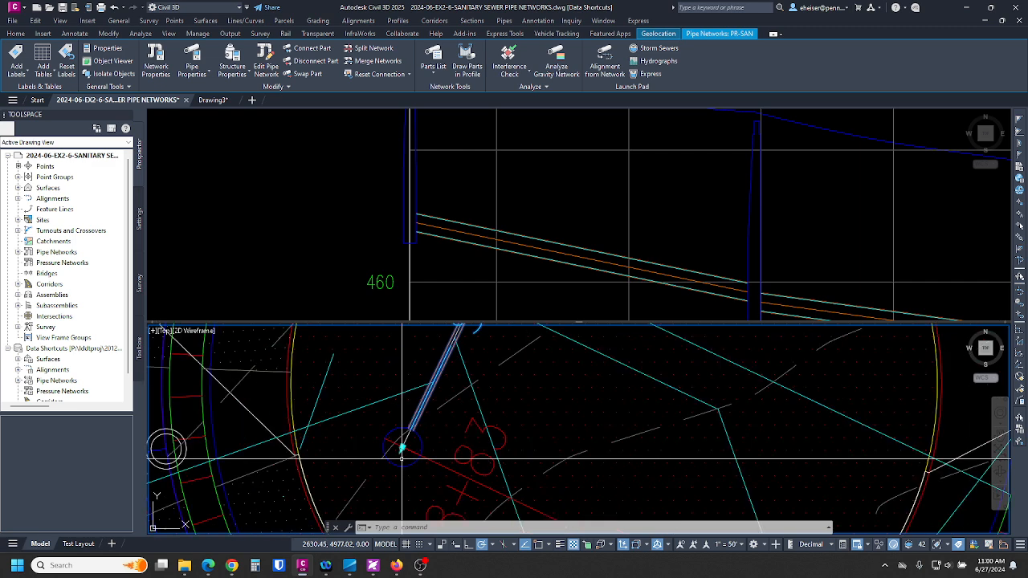
scroll(402, 446, up, 5)
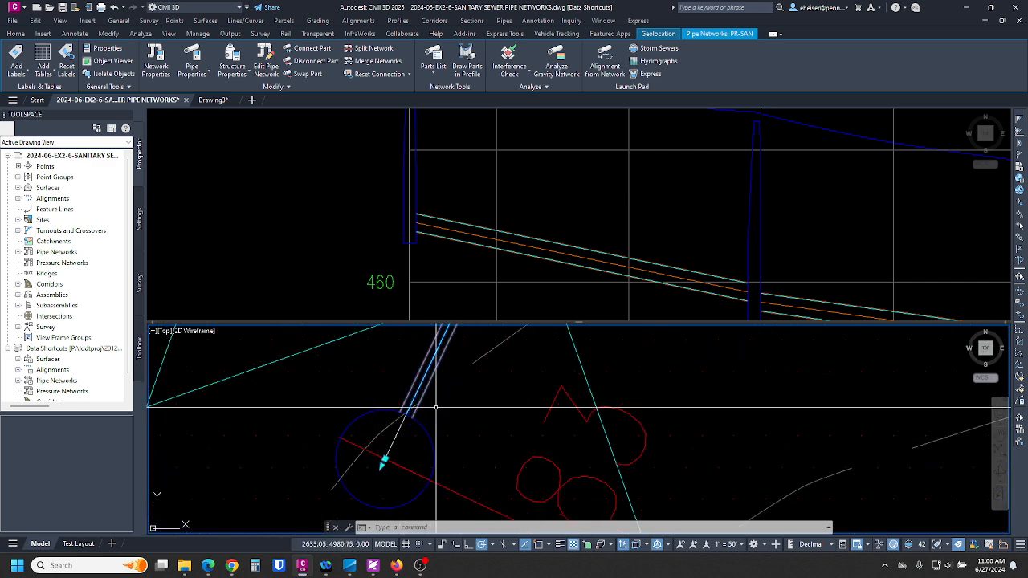
right_click(481, 403)
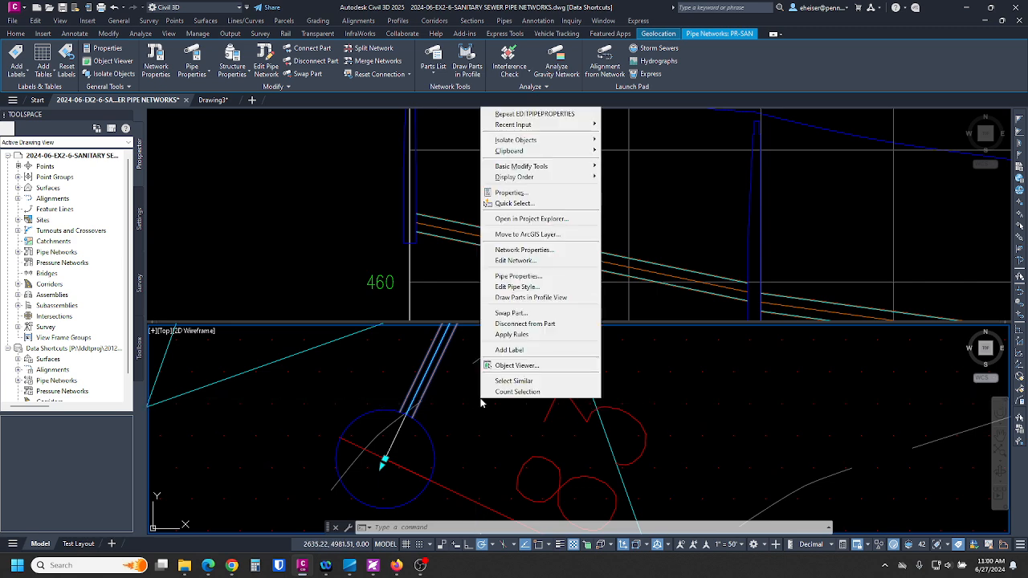
click(512, 334)
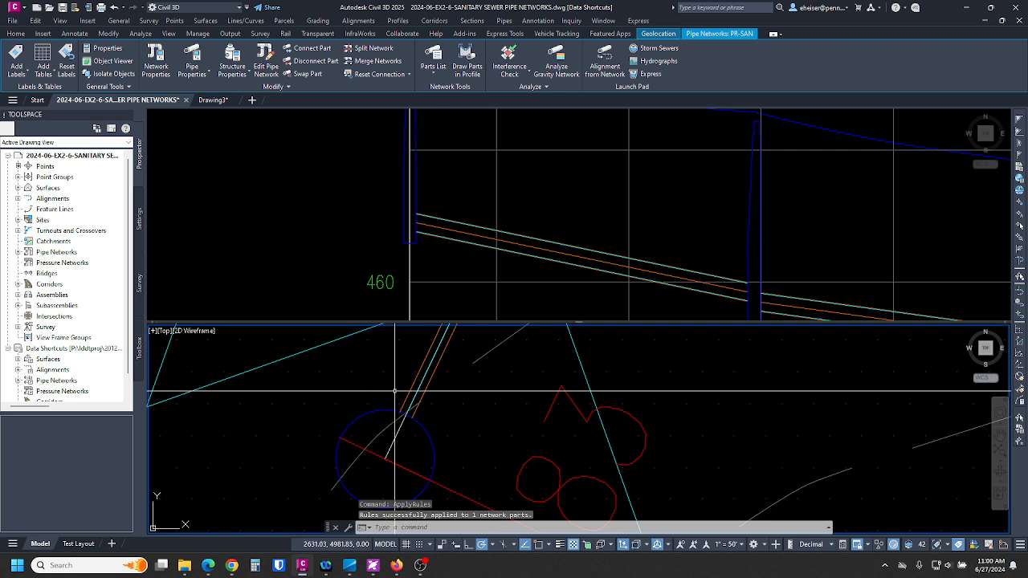
Examine in plan and profile where the cul-de-sac pipe and the next downstream pipe end relative to their manhole walls
click(394, 425)
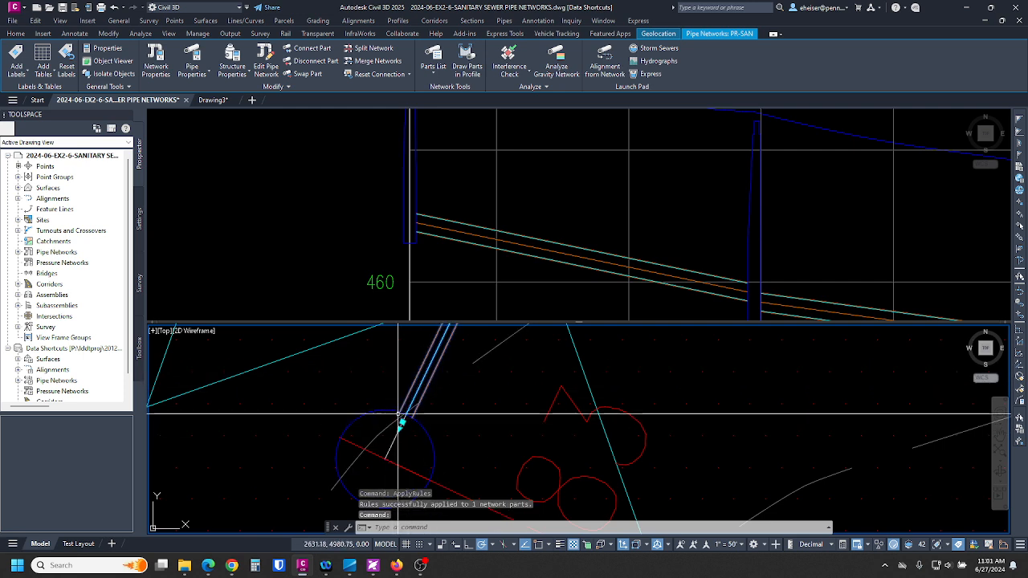
click(444, 260)
scroll(392, 229, up, 2)
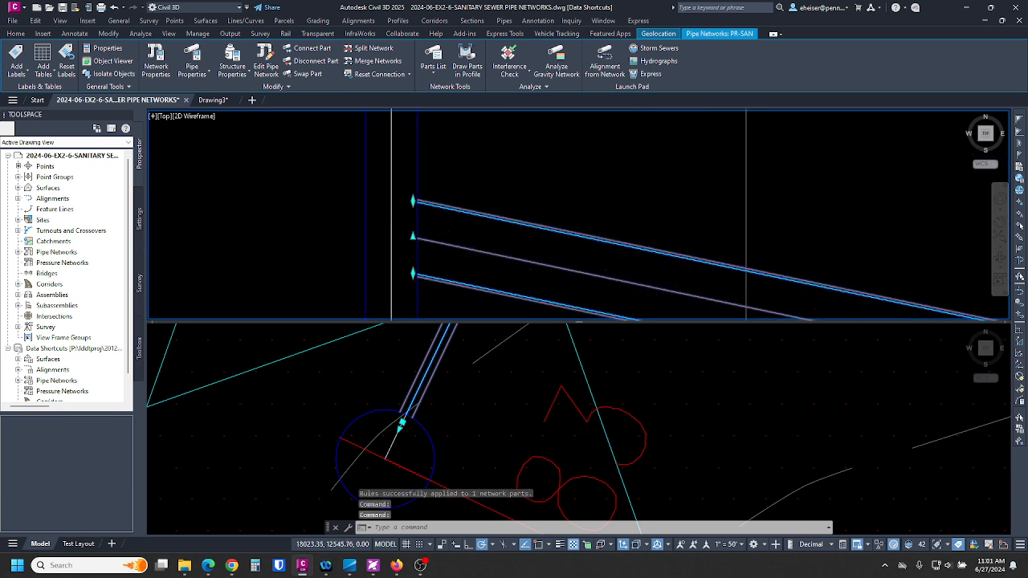
scroll(391, 229, down, 5)
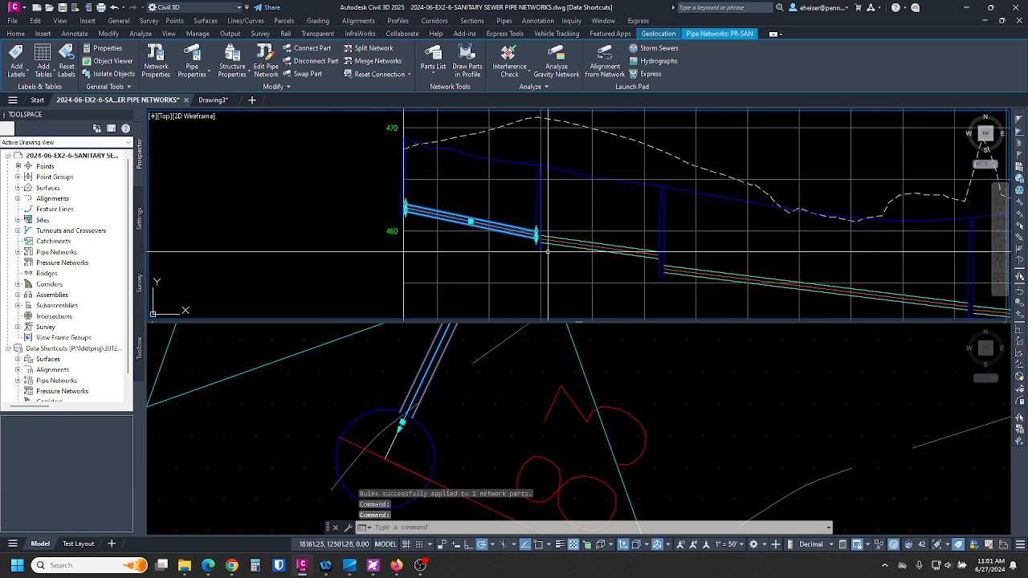
scroll(548, 251, up, 3)
key(Escape)
scroll(539, 249, up, 2)
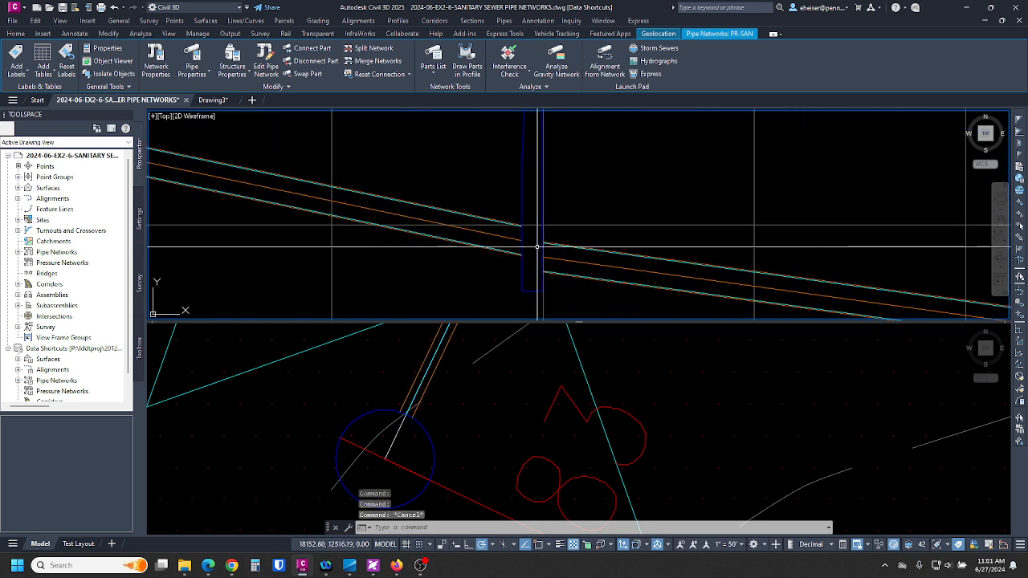
click(551, 244)
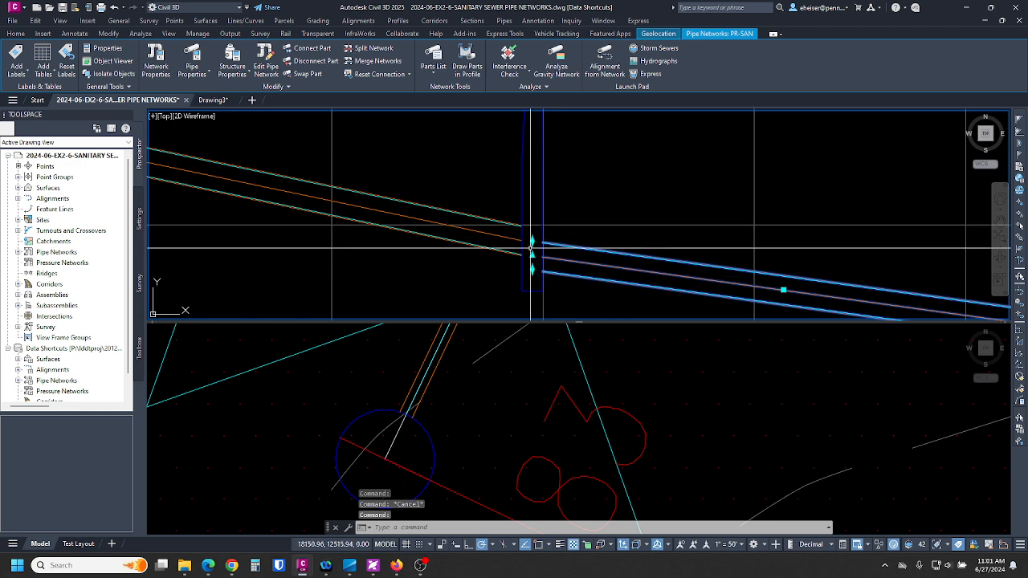
key(Escape)
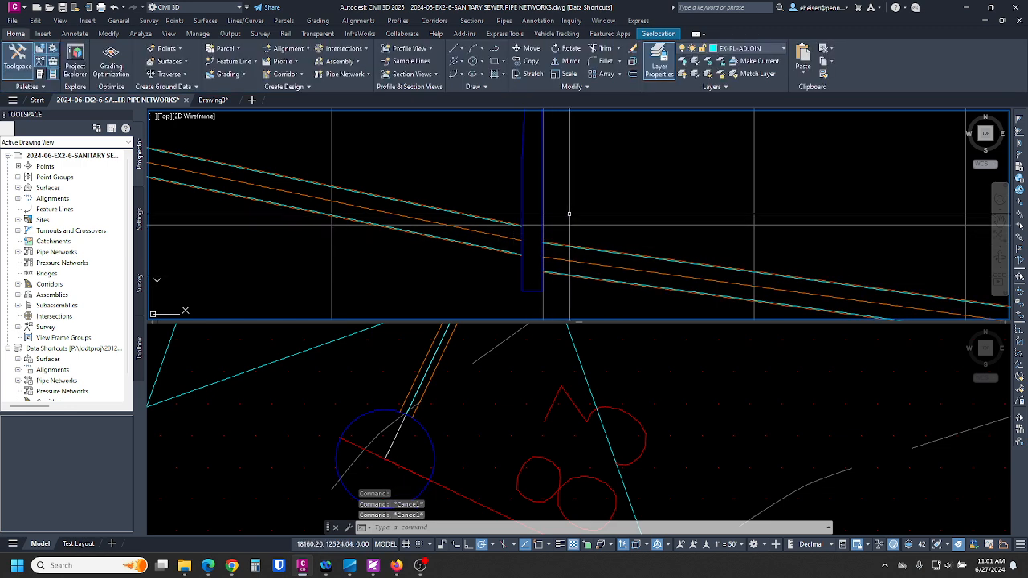
scroll(477, 238, down, 4)
middle_drag(722, 258, 601, 245)
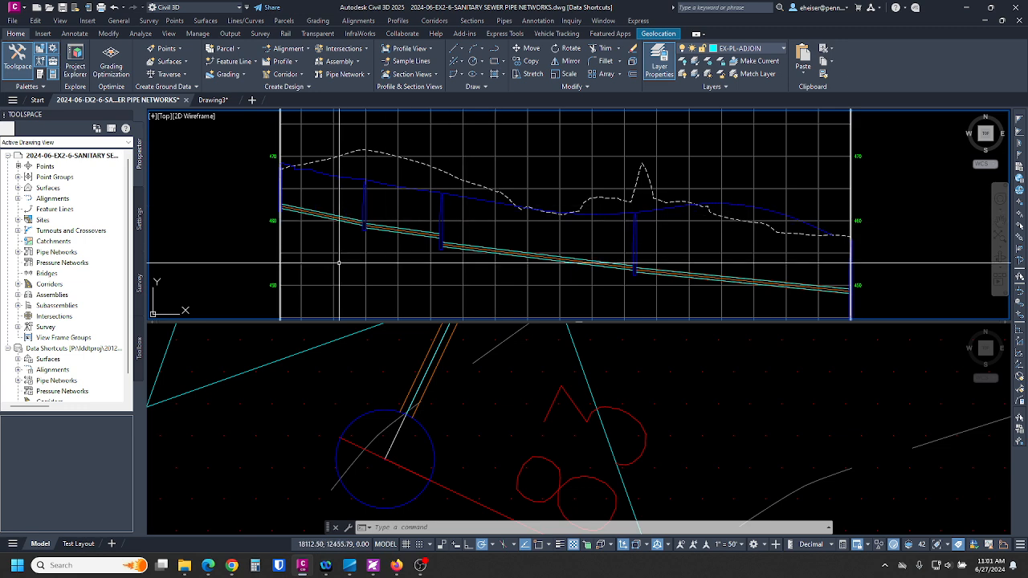
click(340, 223)
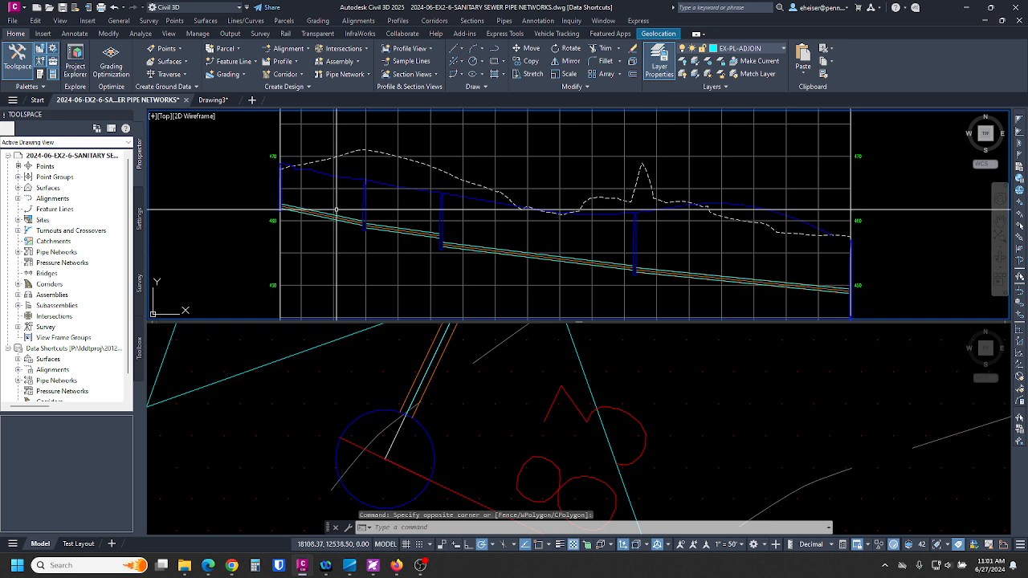
click(234, 207)
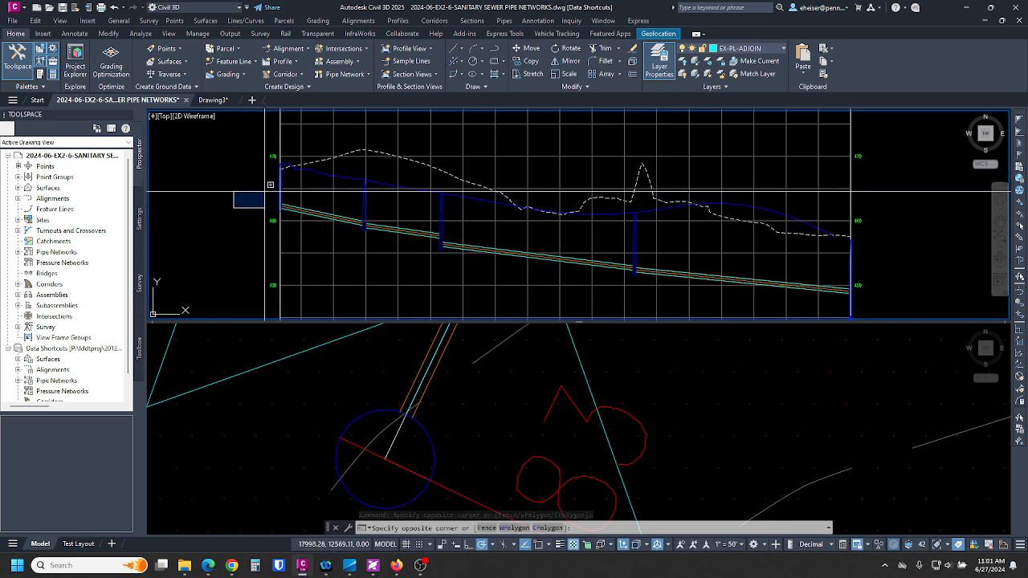
click(265, 191)
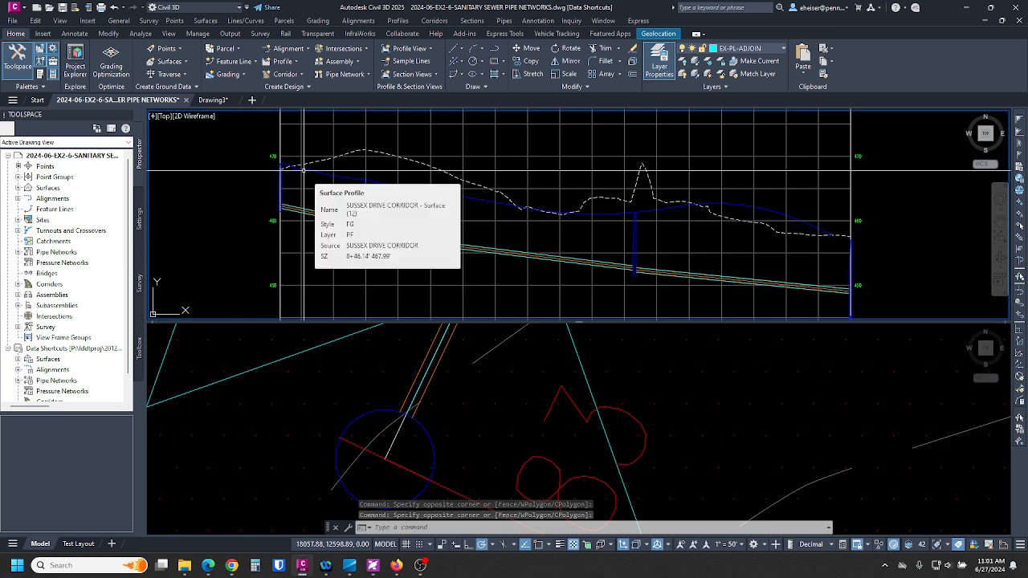
click(266, 215)
click(250, 203)
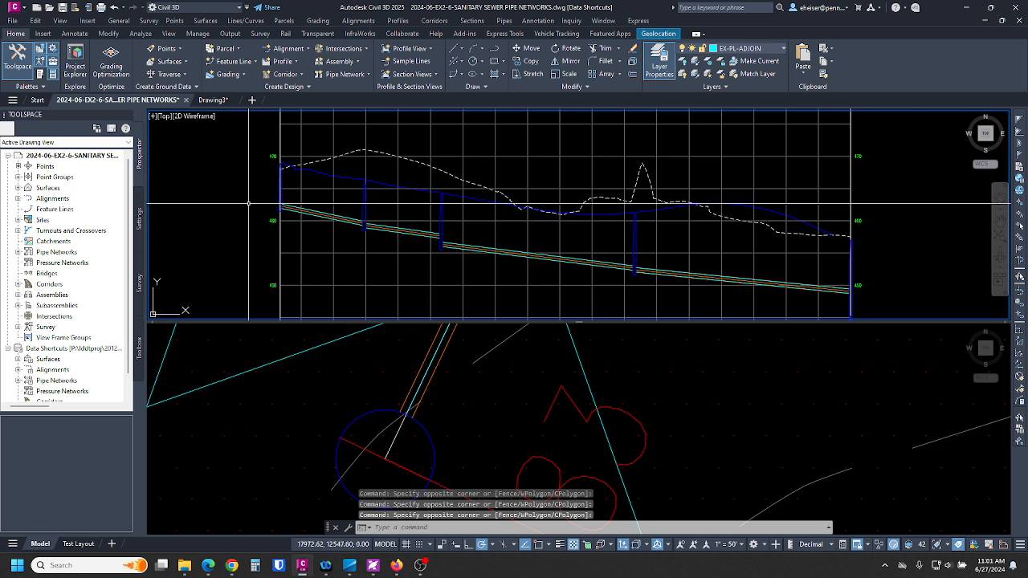
Open Project Explorer and review the PR-SAN pipe network's structures, pipes and pipe run data
click(76, 57)
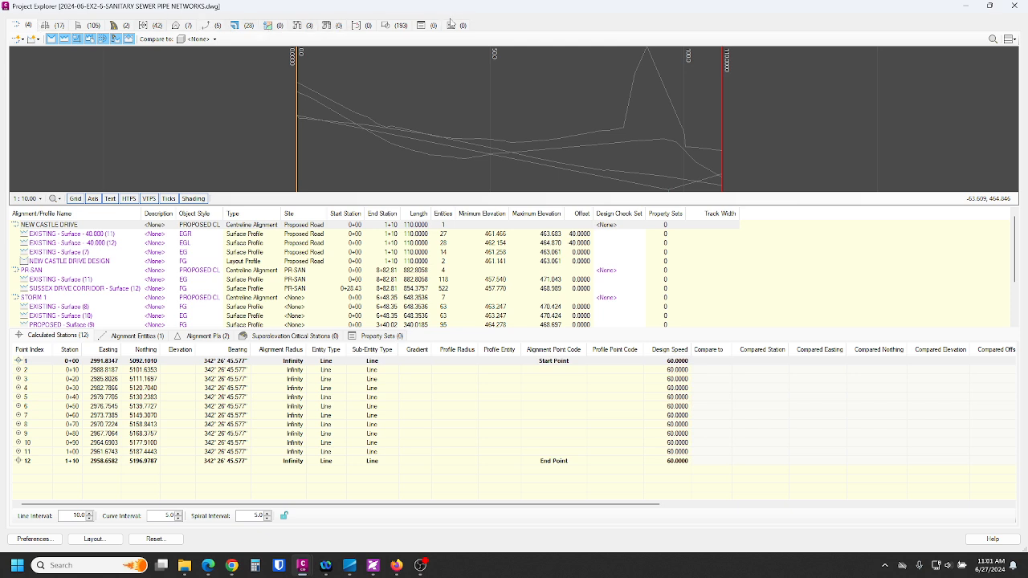
click(297, 25)
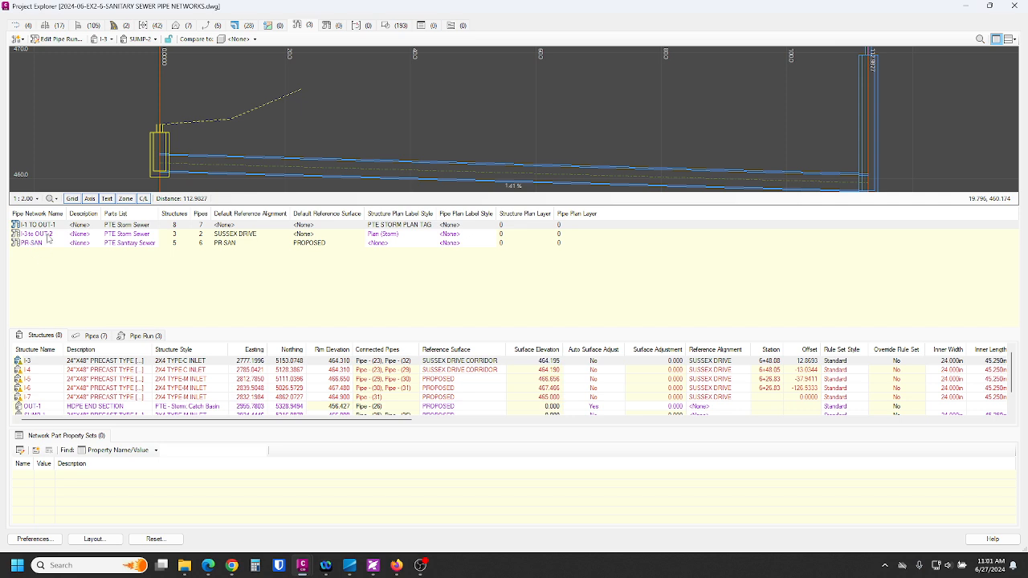
click(33, 244)
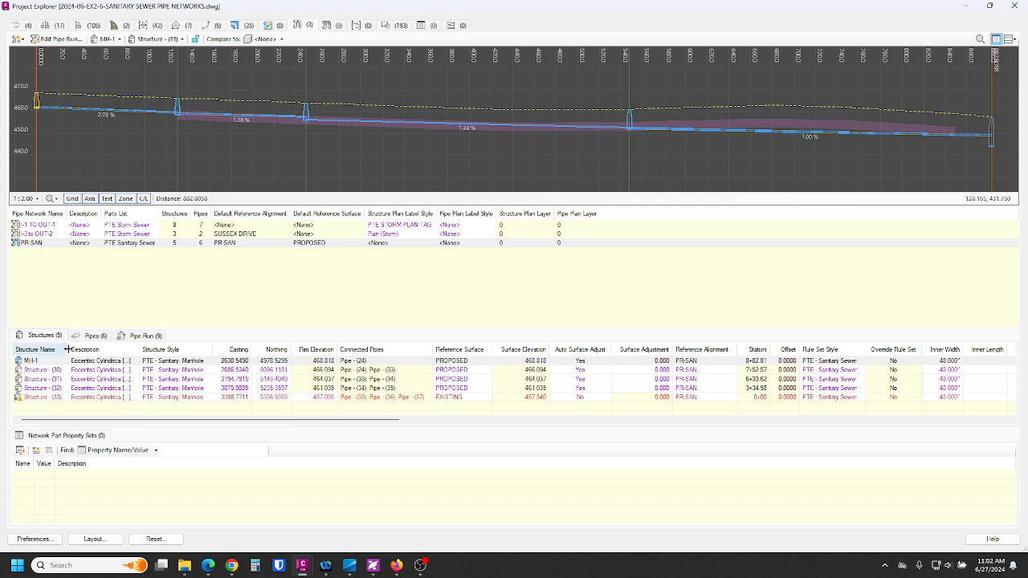
click(93, 336)
click(124, 336)
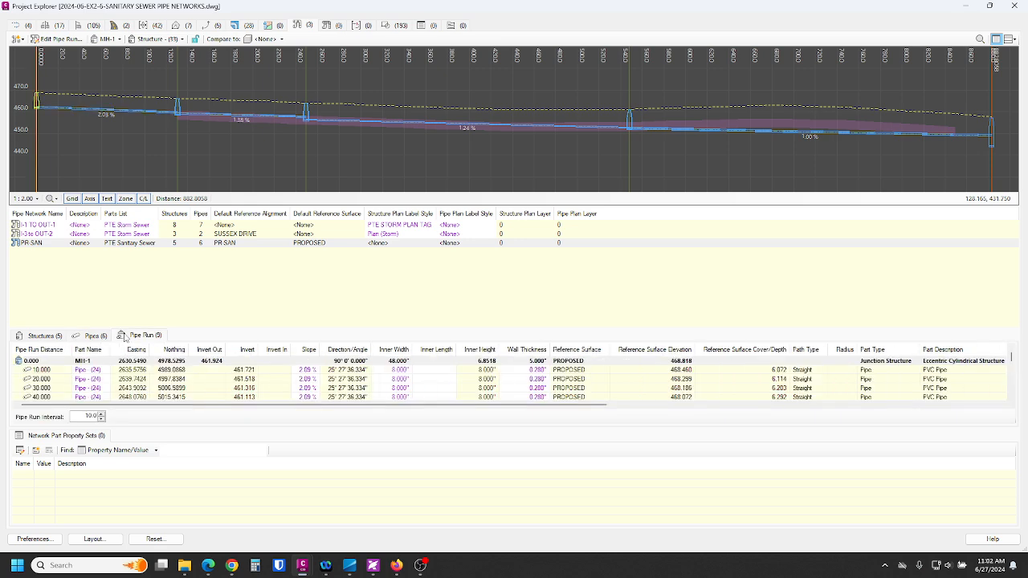
Set the rule set style of all six PR-SAN pipes to PTE-Pipe Attachment and close Project Explorer
click(91, 336)
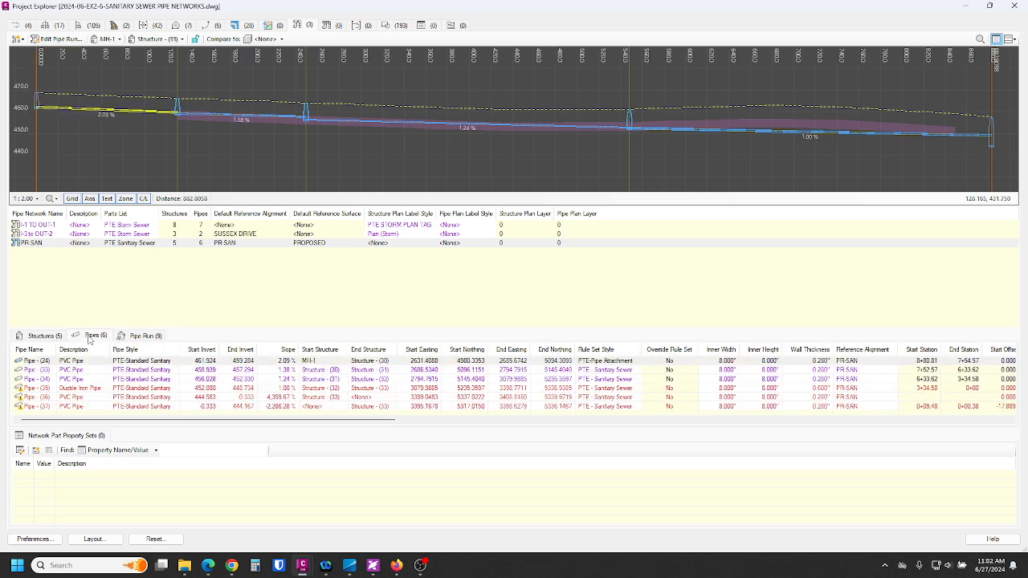
click(44, 363)
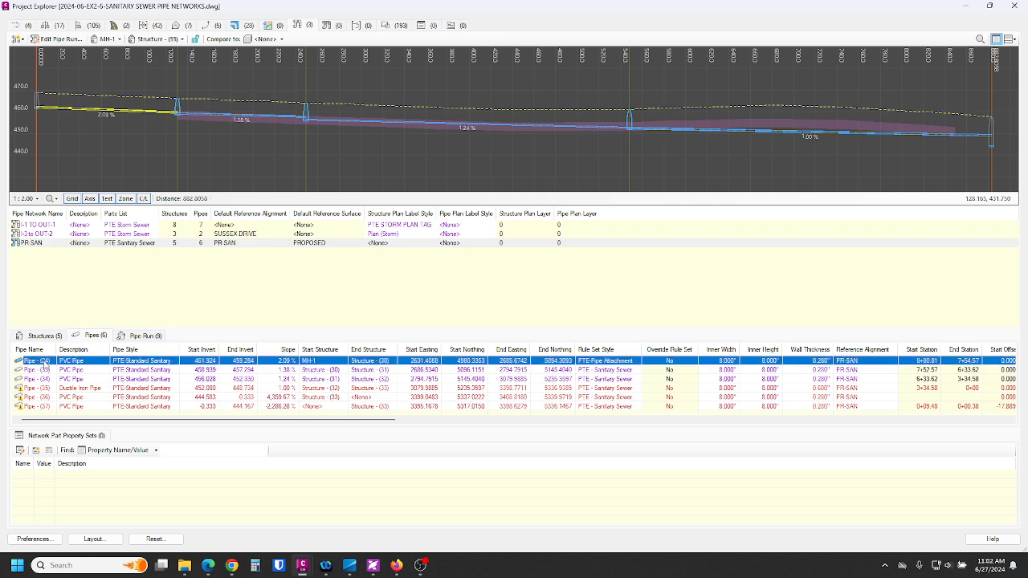
shift+click(44, 408)
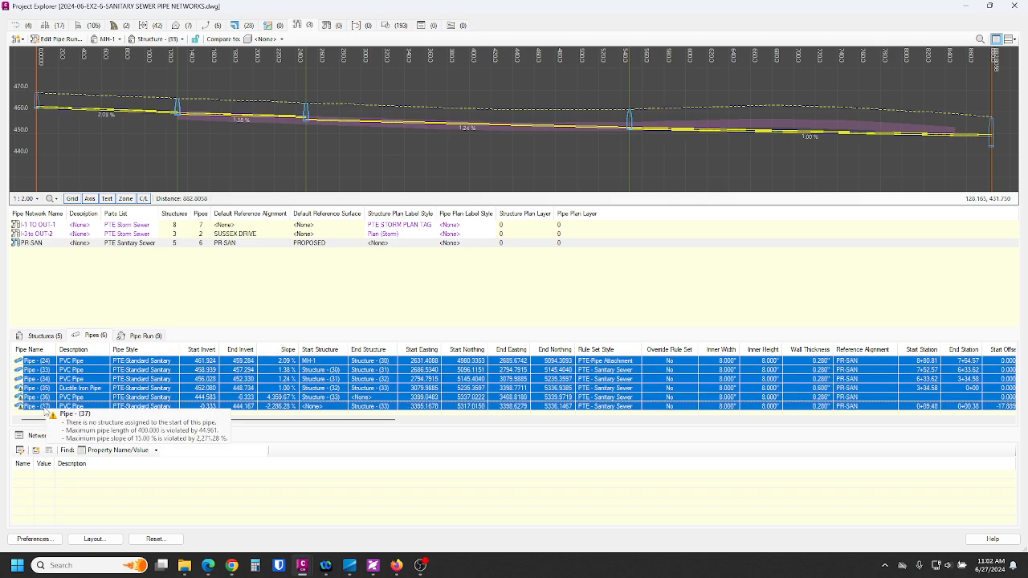
right_click(90, 383)
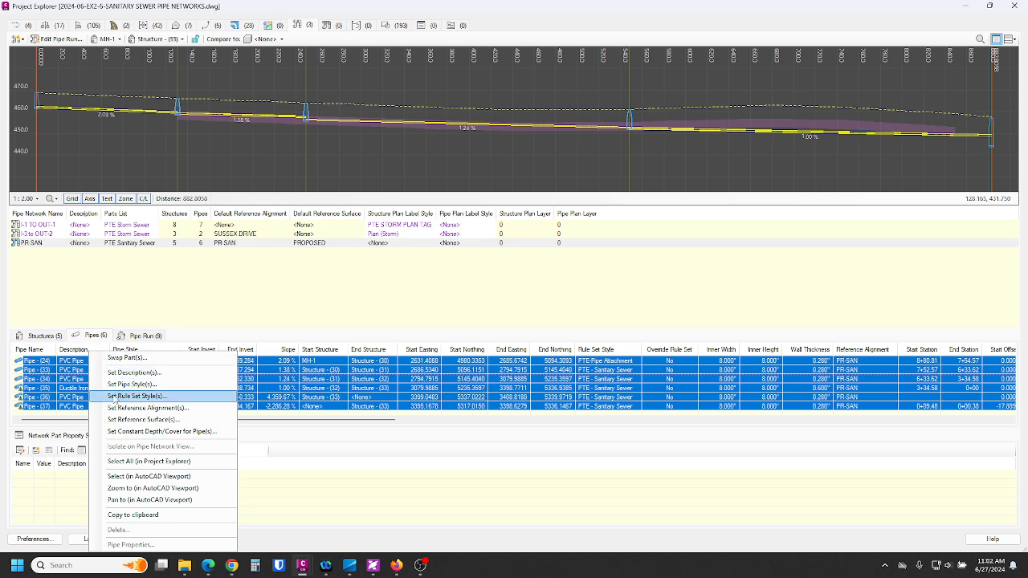
click(138, 396)
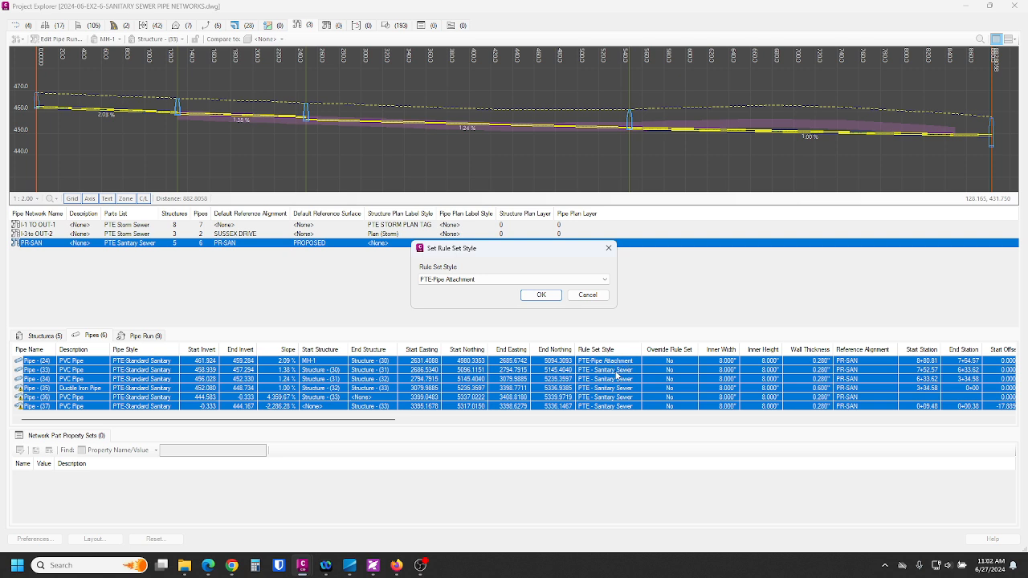
click(553, 298)
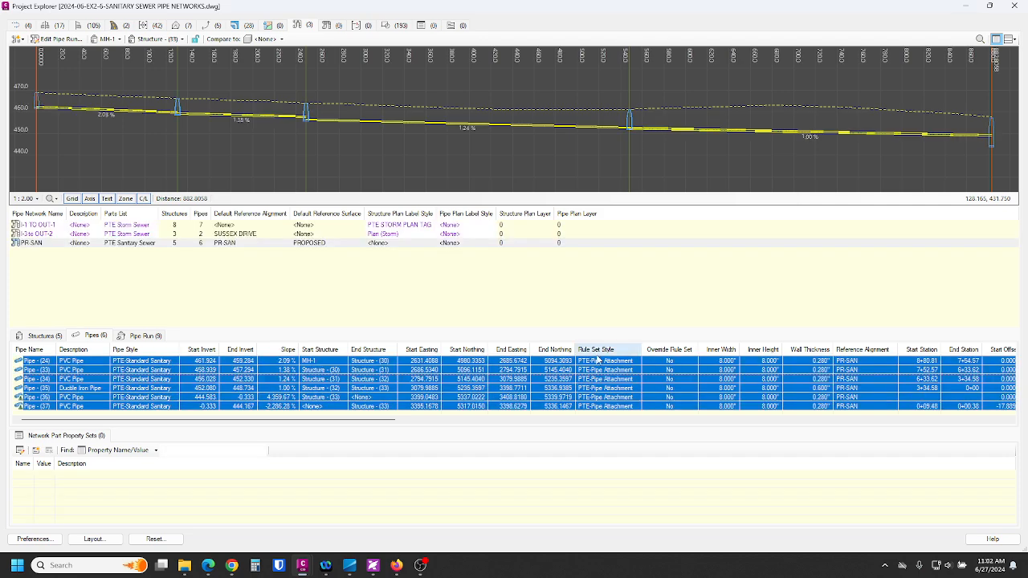
click(590, 303)
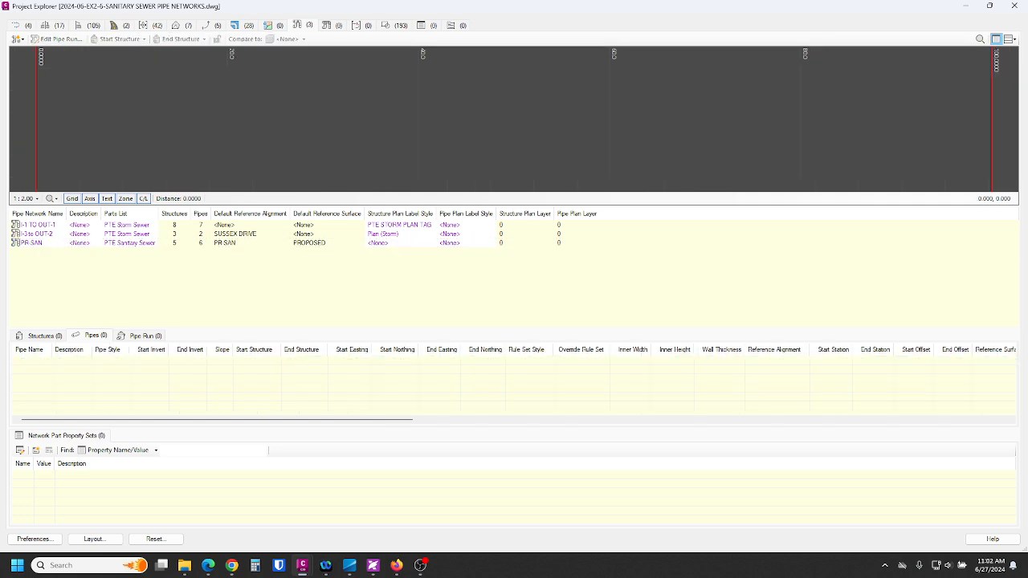
click(1016, 6)
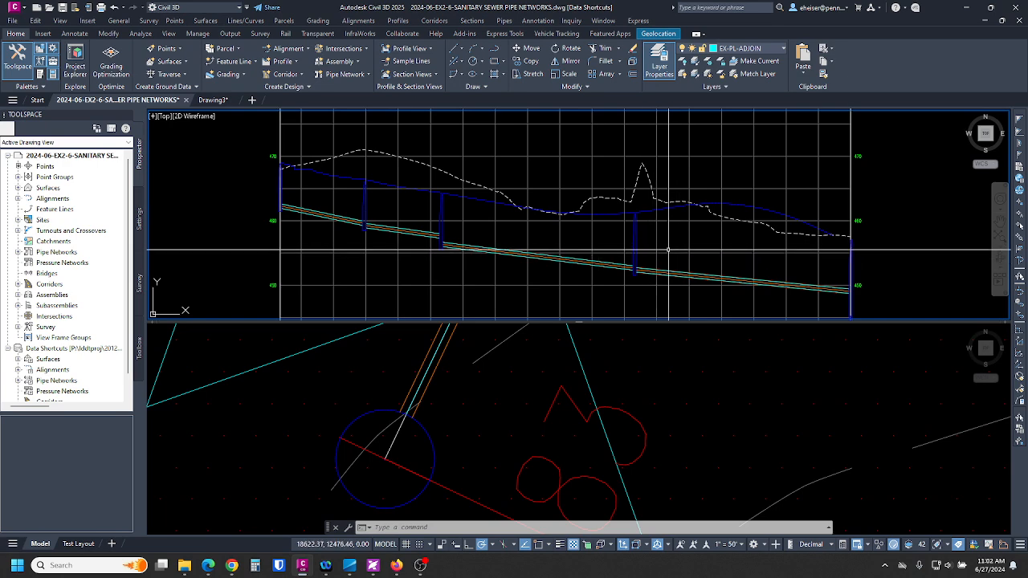
Apply the network rules to the second sanitary pipe from the upstream end in the profile view
mouse_move(661, 248)
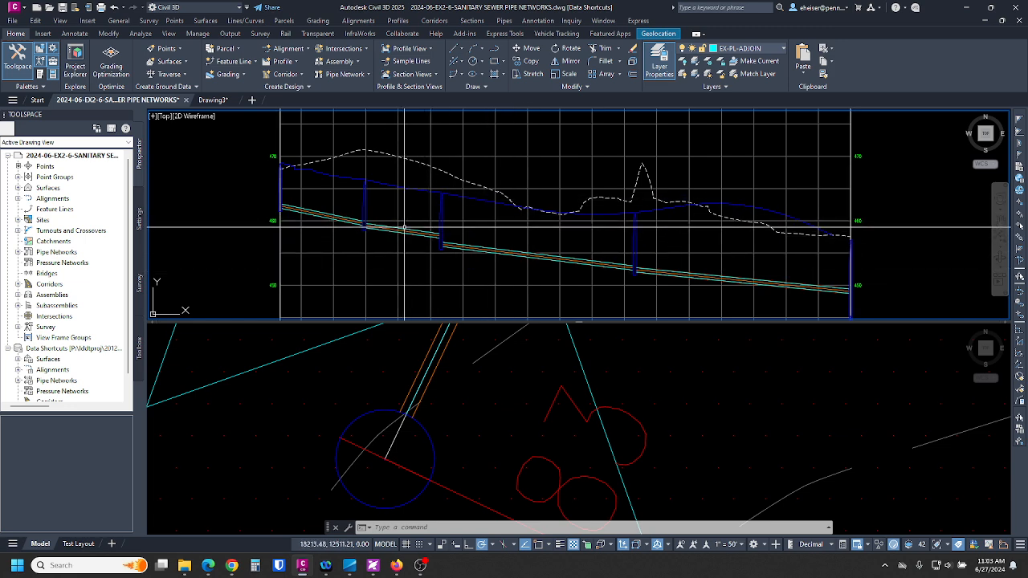
click(395, 229)
scroll(359, 215, up, 6)
scroll(356, 210, down, 6)
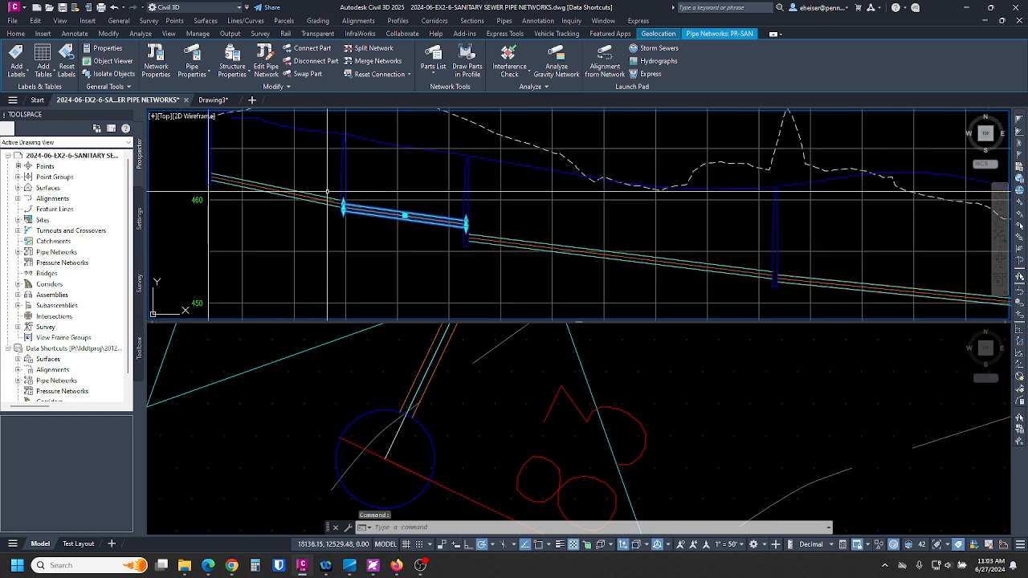
scroll(409, 193, up, 2)
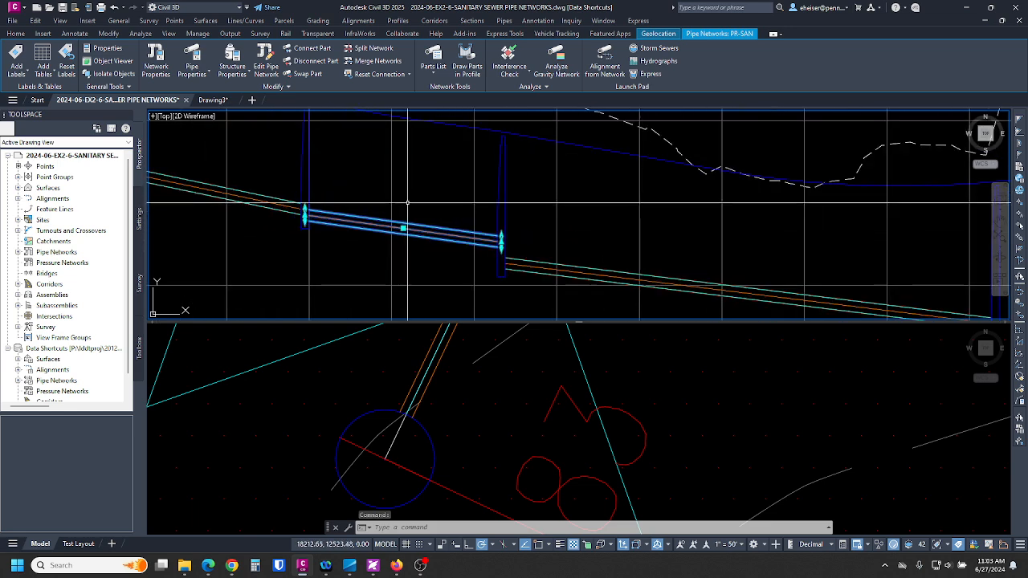
key(Escape)
click(409, 405)
scroll(410, 405, up, 5)
click(405, 241)
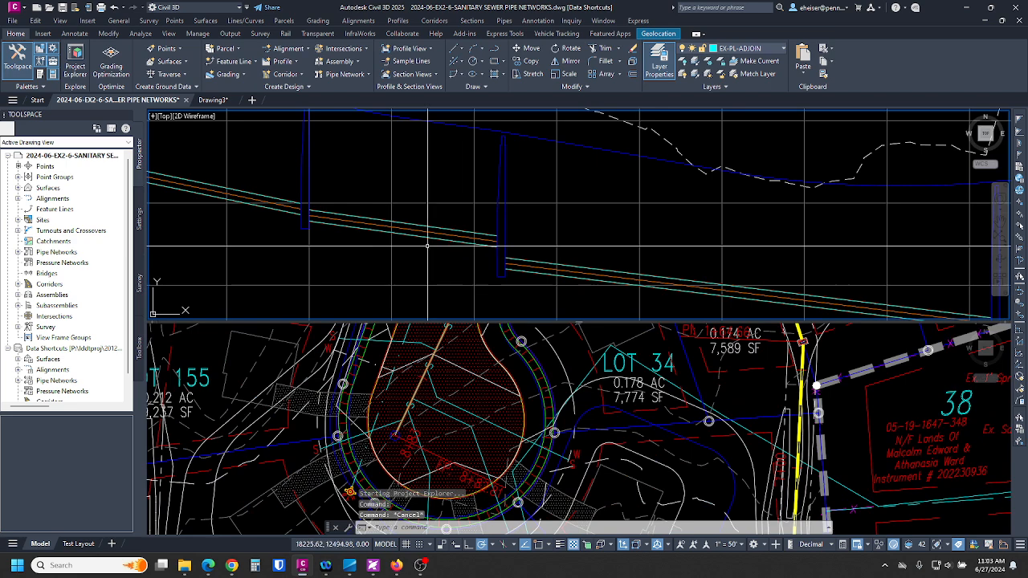
click(401, 230)
right_click(423, 243)
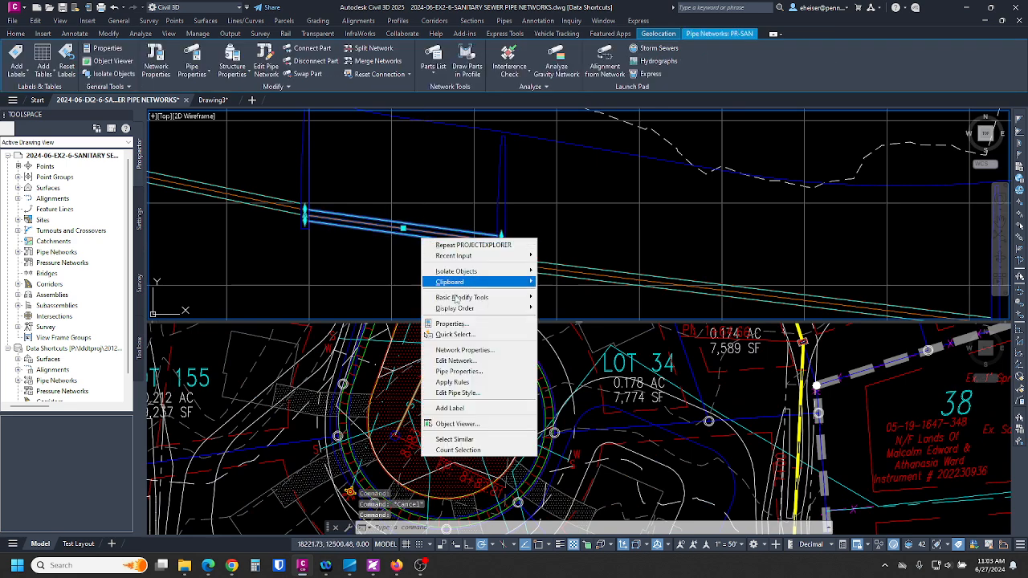
click(453, 382)
key(Escape)
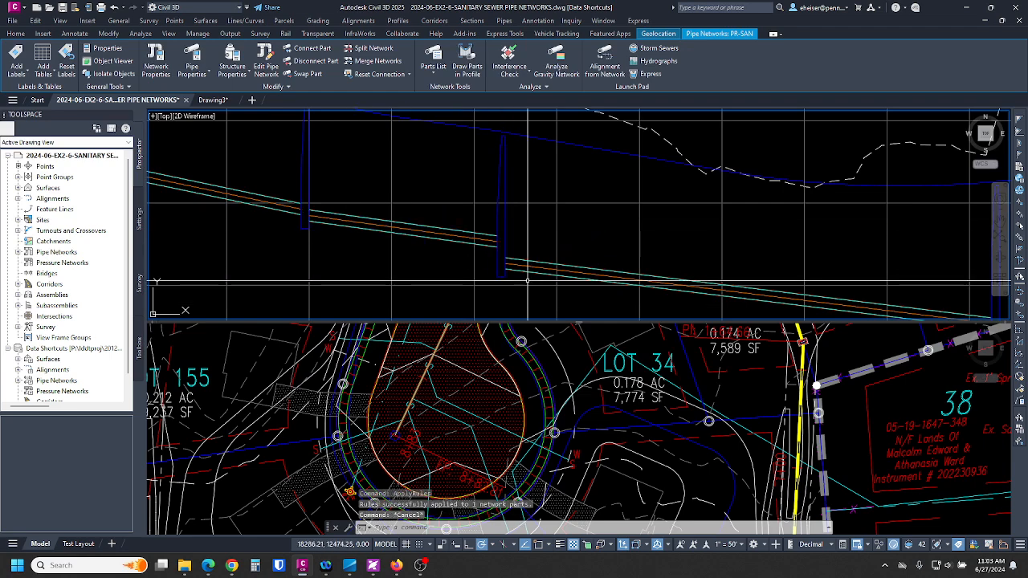
Apply the network rules to the third sanitary pipe in the profile view
click(534, 265)
right_click(540, 249)
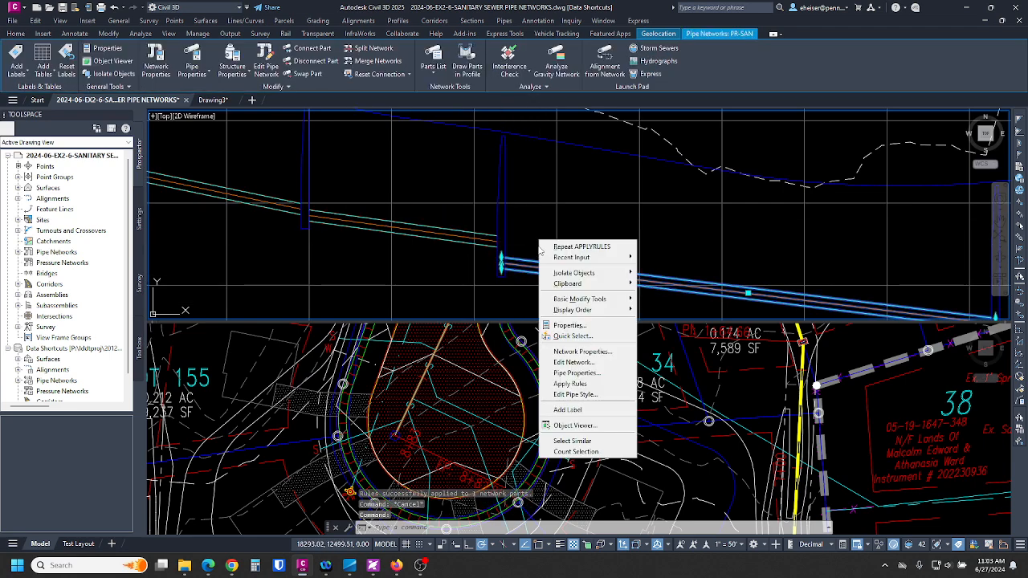
click(569, 383)
middle_drag(819, 269, 386, 162)
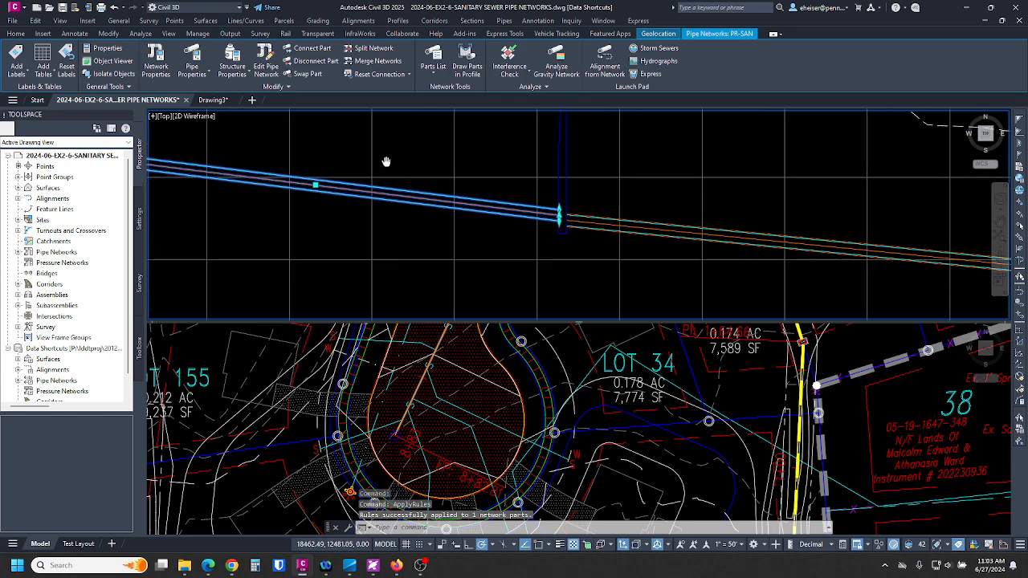
key(Escape)
Apply the network rules to the last downstream sanitary pipe in the profile view and clear the selection
click(583, 216)
right_click(583, 203)
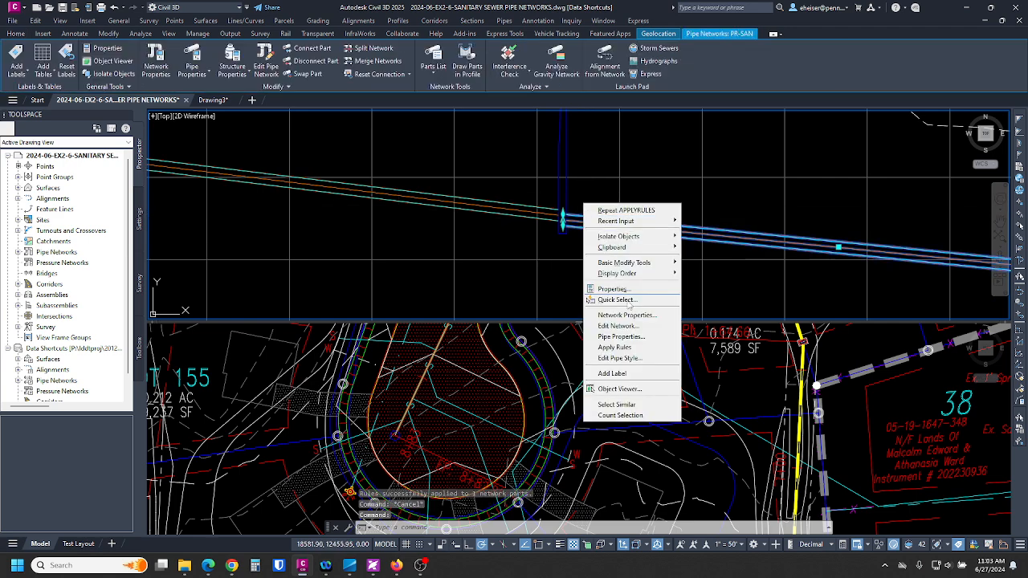
click(614, 347)
scroll(476, 210, down, 4)
scroll(727, 232, up, 5)
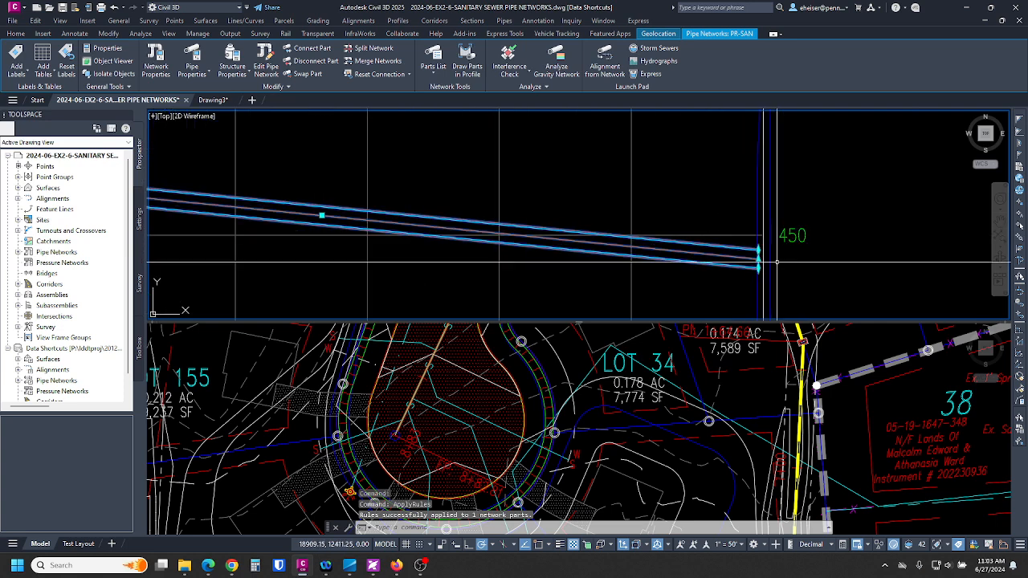
scroll(693, 239, down, 5)
key(Escape)
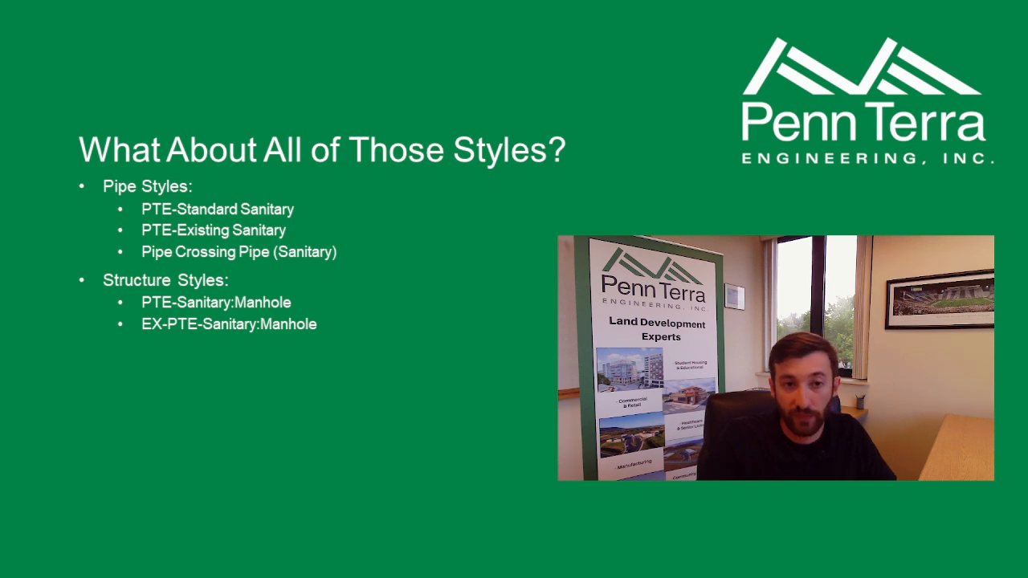
key(Right)
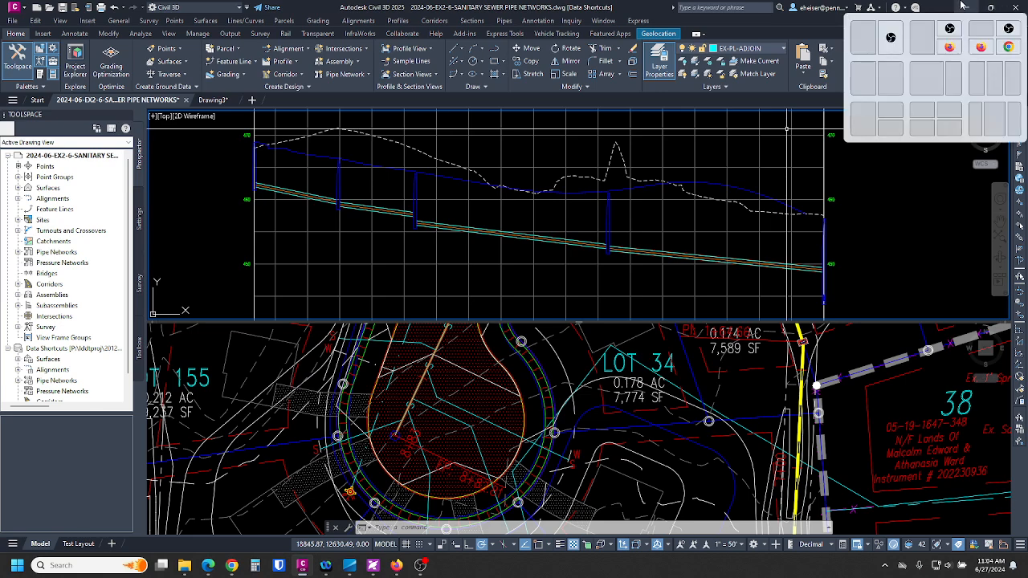
Examine the manhole at the sanitary sewer's downstream end in the plan view
click(750, 391)
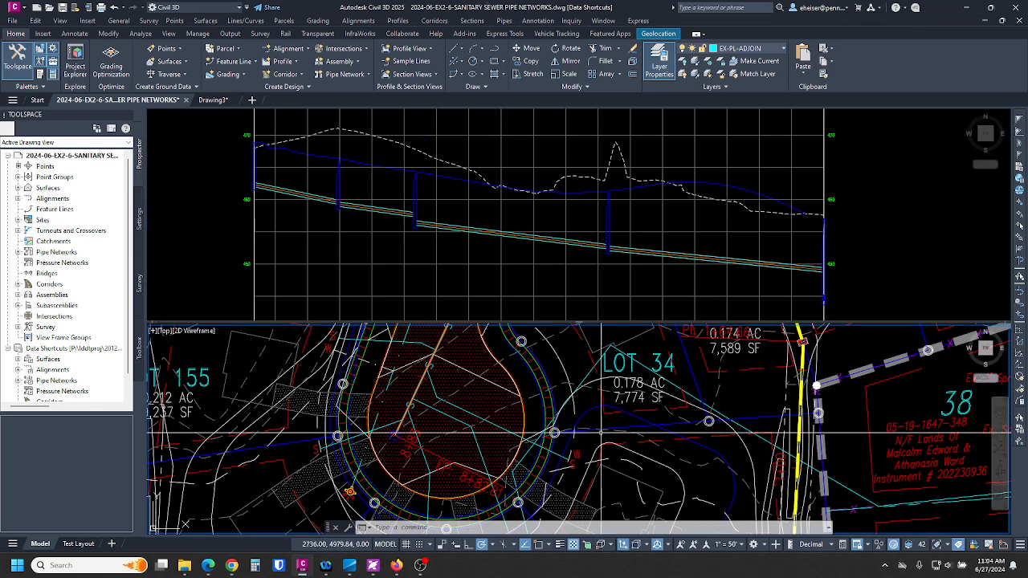
scroll(405, 419, down, 5)
middle_drag(518, 376, 519, 397)
scroll(520, 397, up, 8)
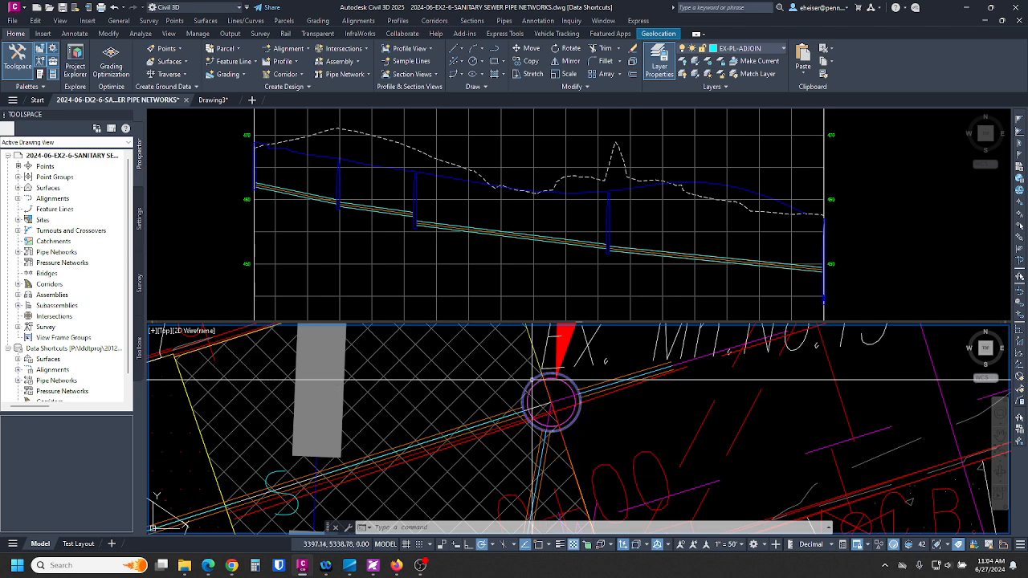
mouse_move(531, 379)
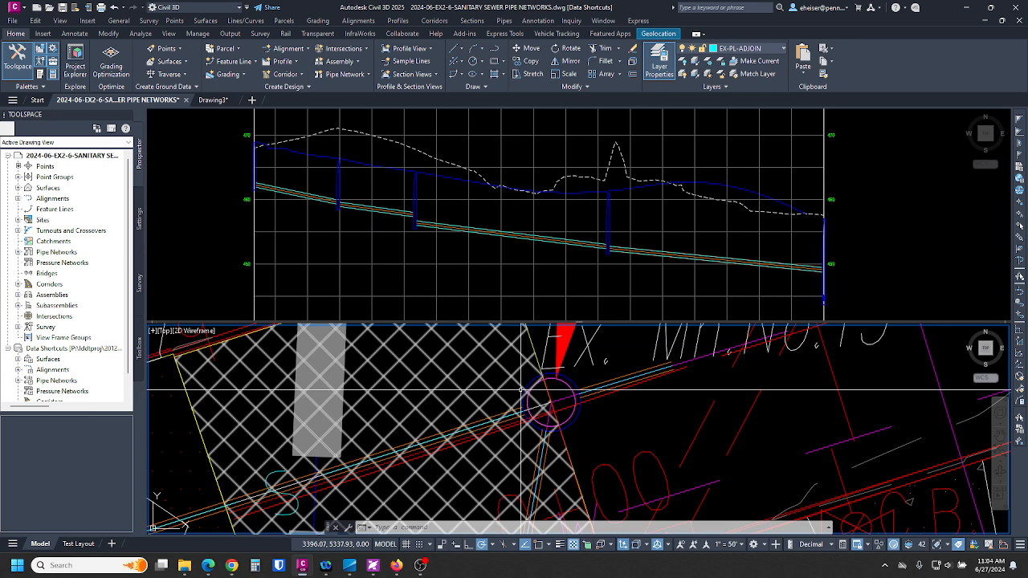
click(526, 391)
right_click(495, 373)
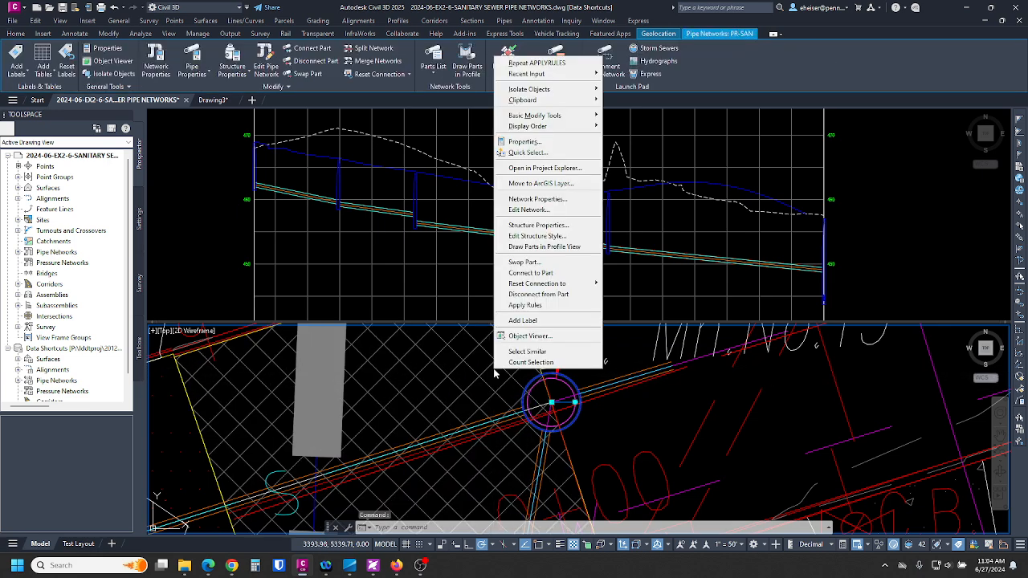
click(493, 416)
key(Escape)
key(Escape)
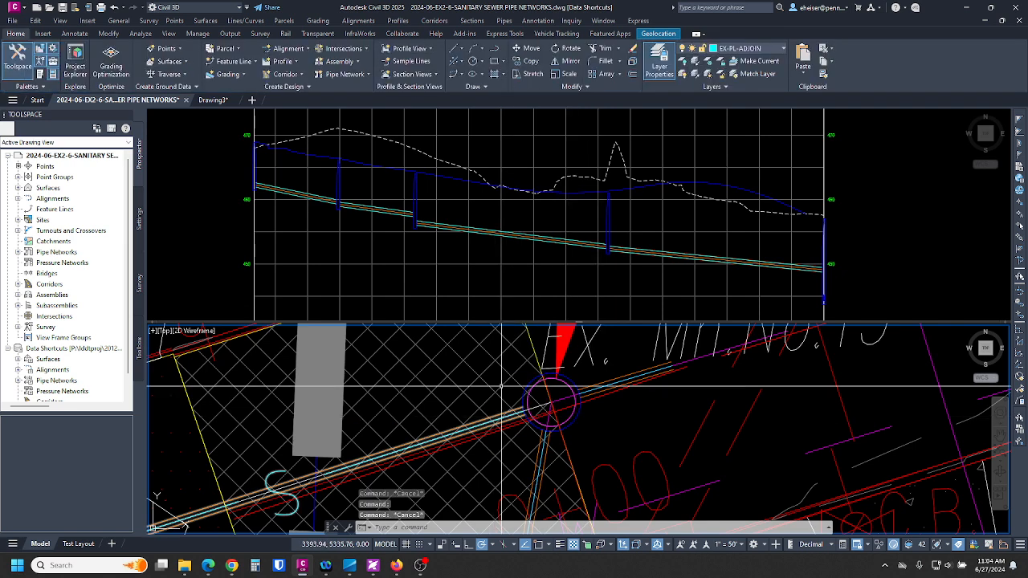
Start Add Labels with Pipe Network as the feature and Single Part Plan as the label type
click(74, 34)
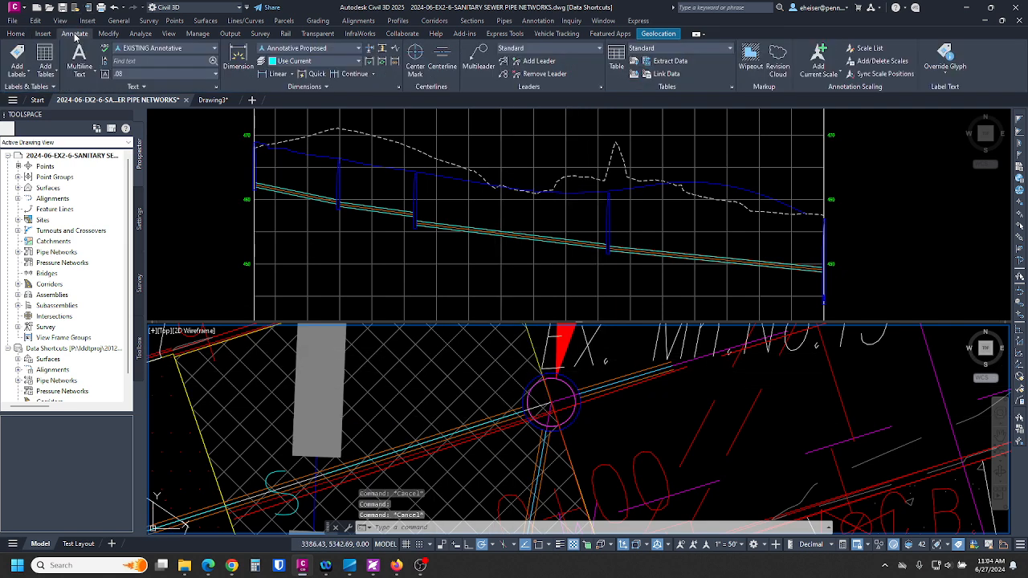
click(17, 60)
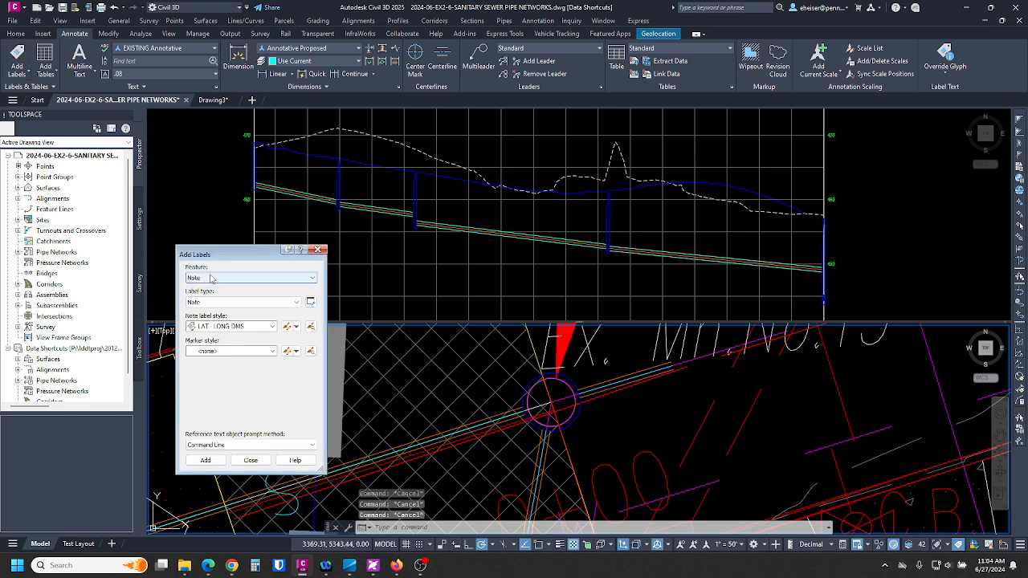
click(213, 277)
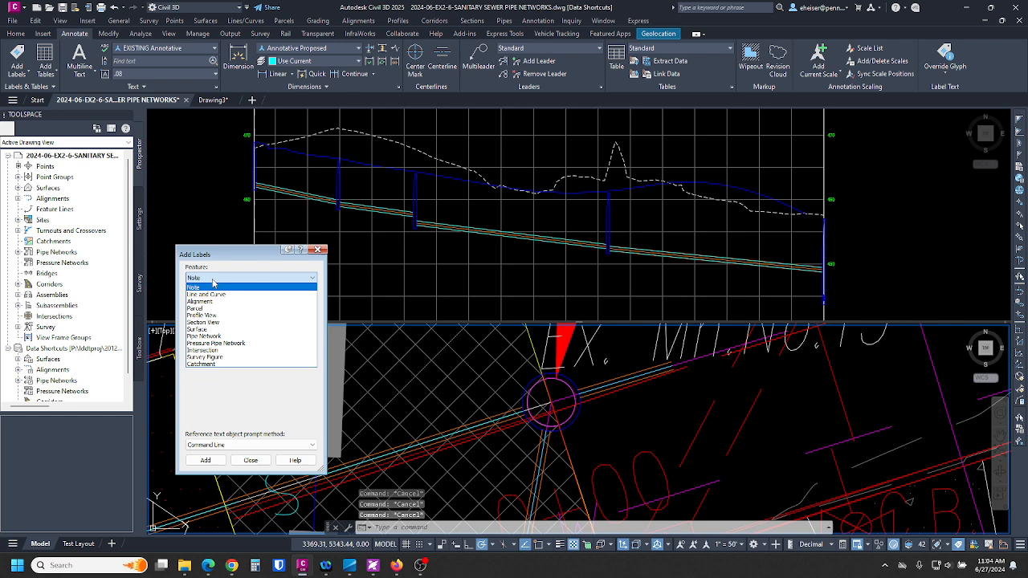
click(205, 336)
click(217, 277)
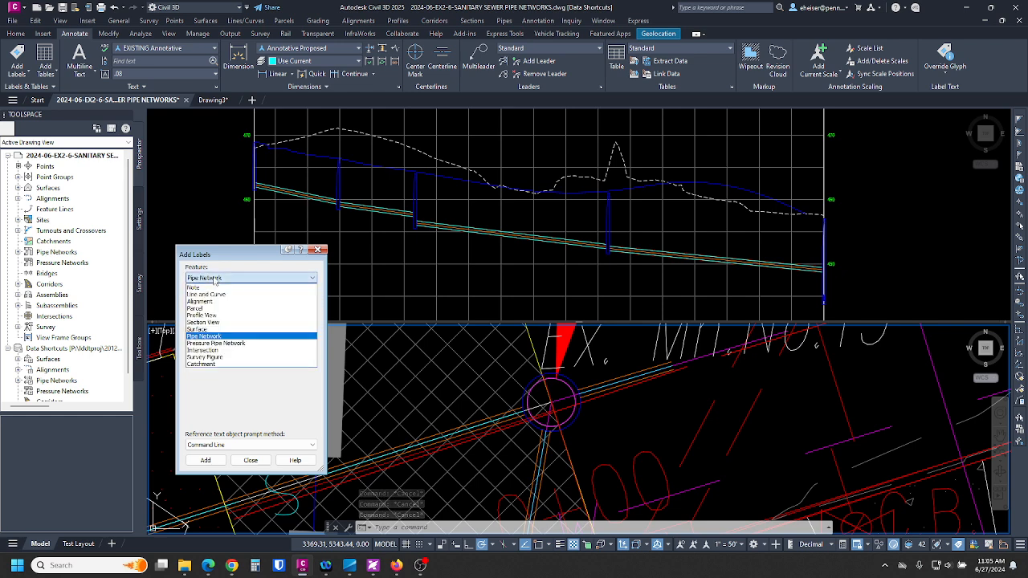
click(241, 336)
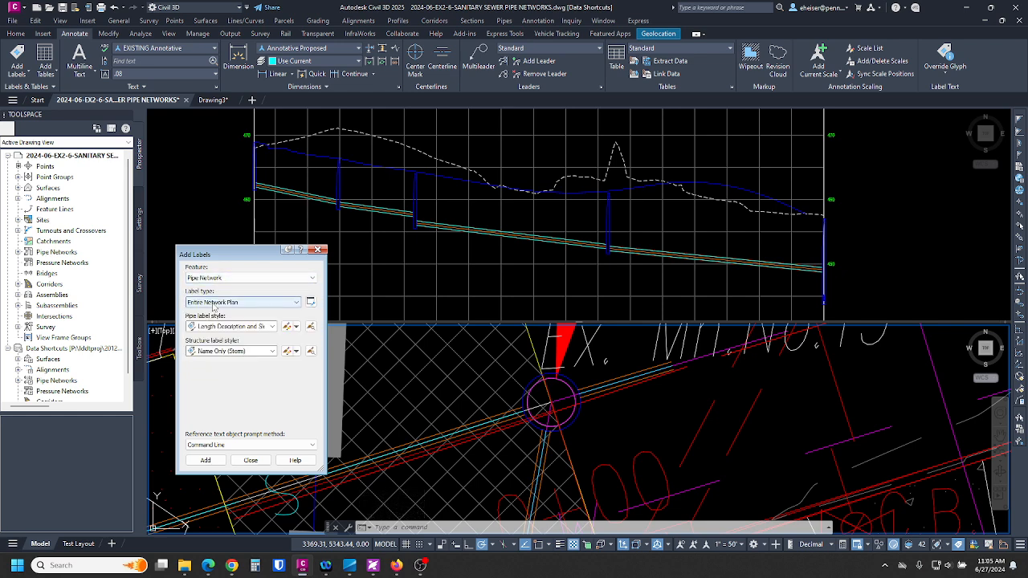
click(215, 303)
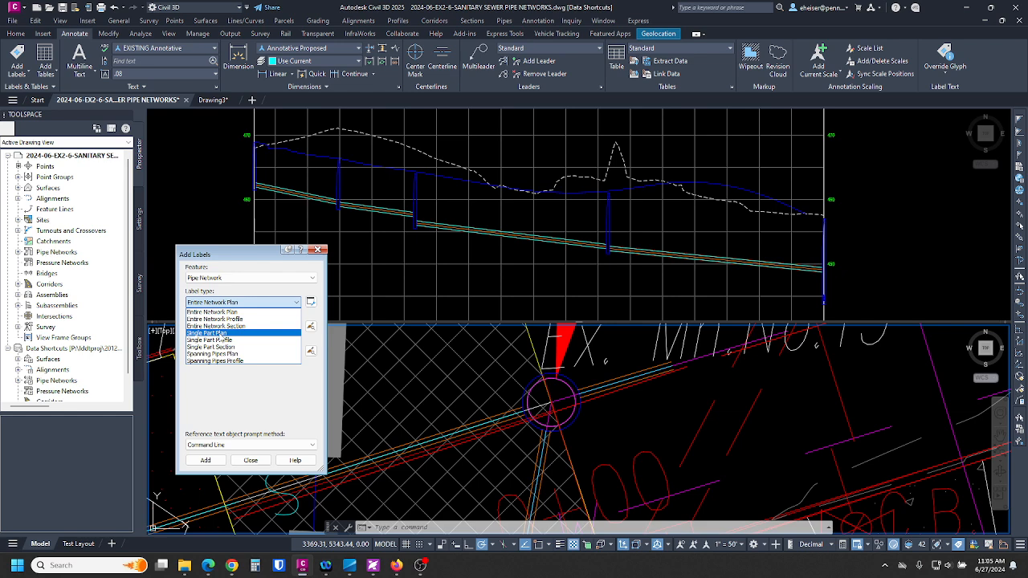
click(226, 334)
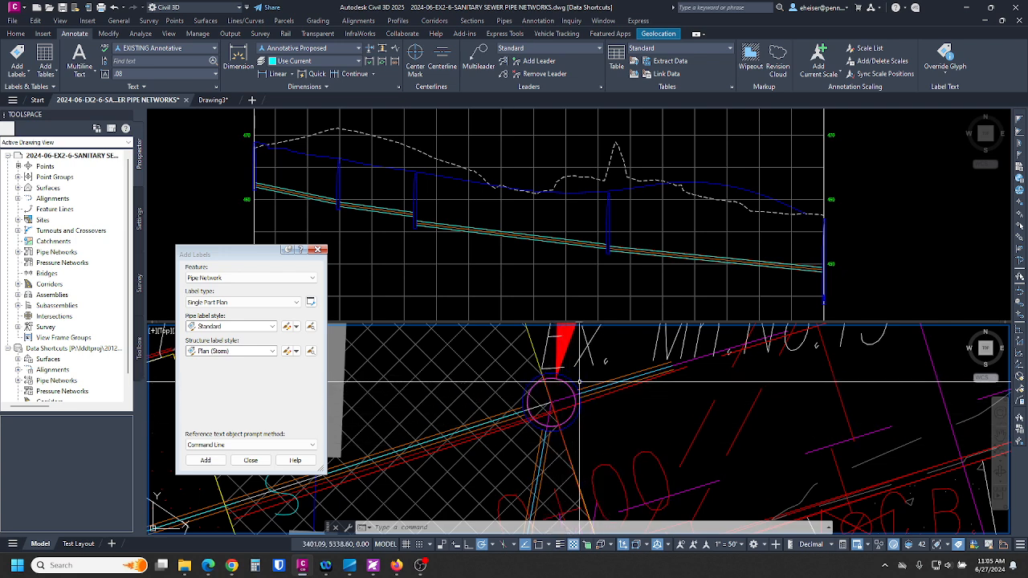
Set the pipe label style to Flow Arrow (Sanitary) and the structure label style to Name Only (Sanitary), and start adding labels
click(233, 326)
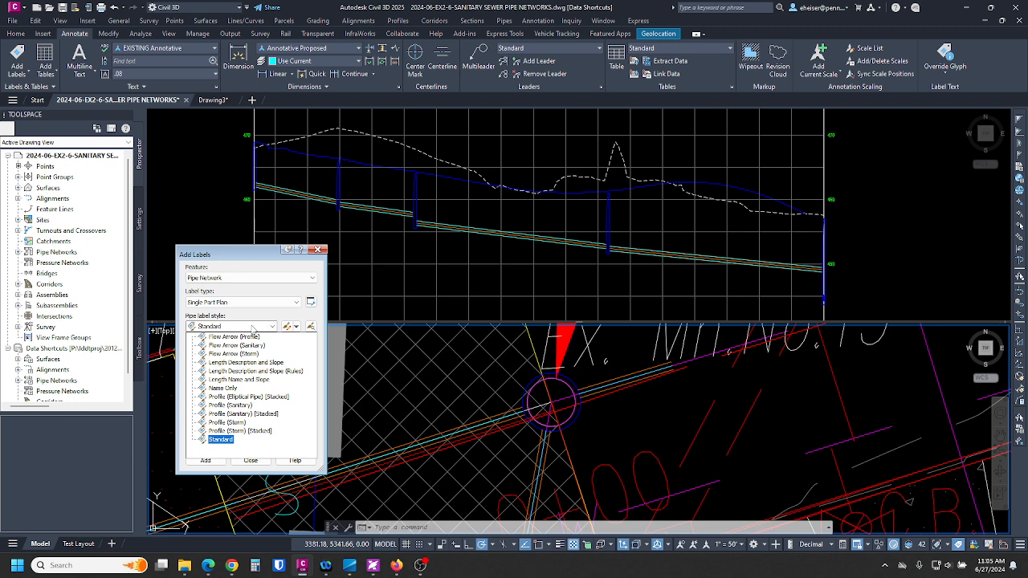
click(241, 345)
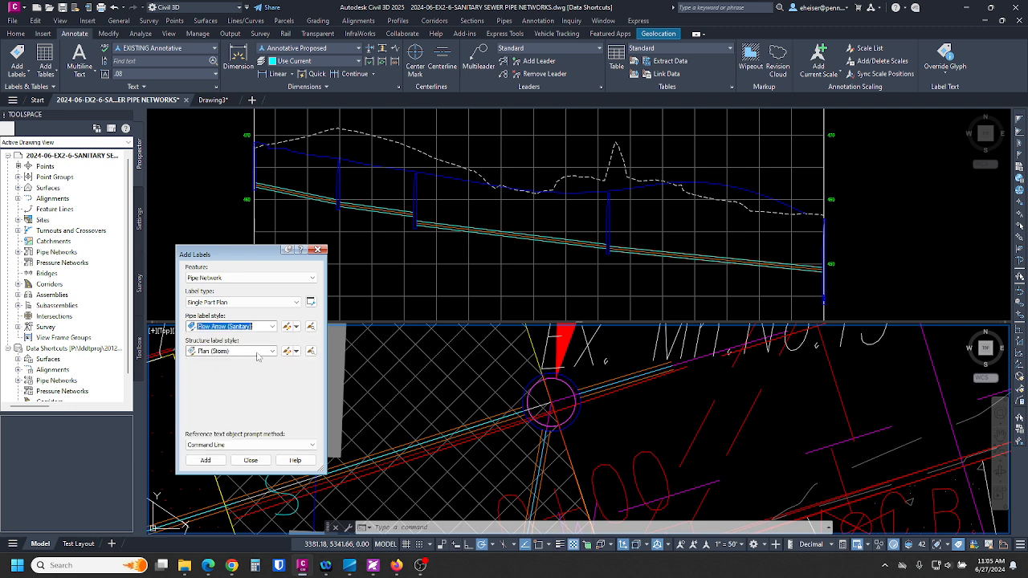
click(256, 352)
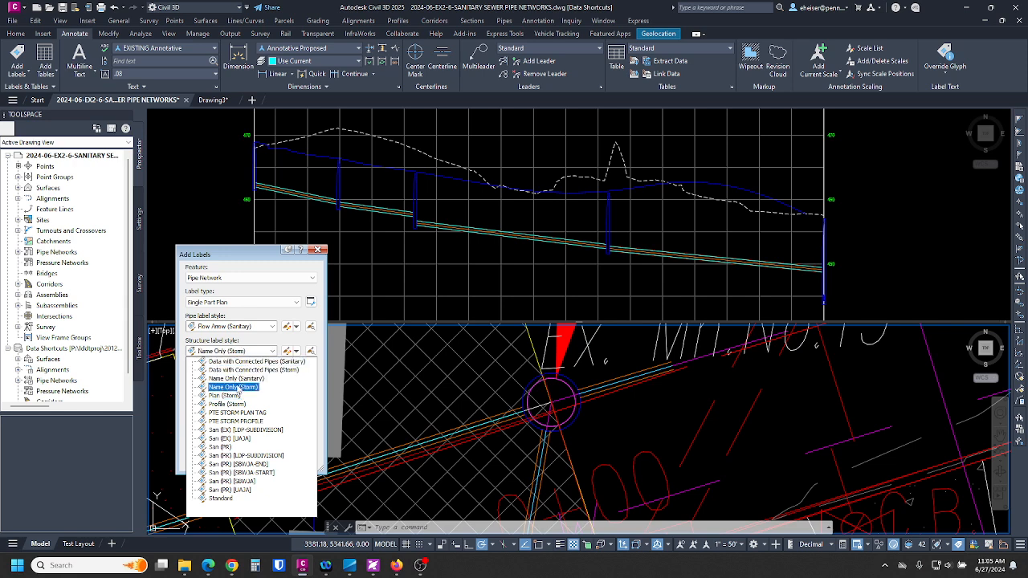
click(237, 382)
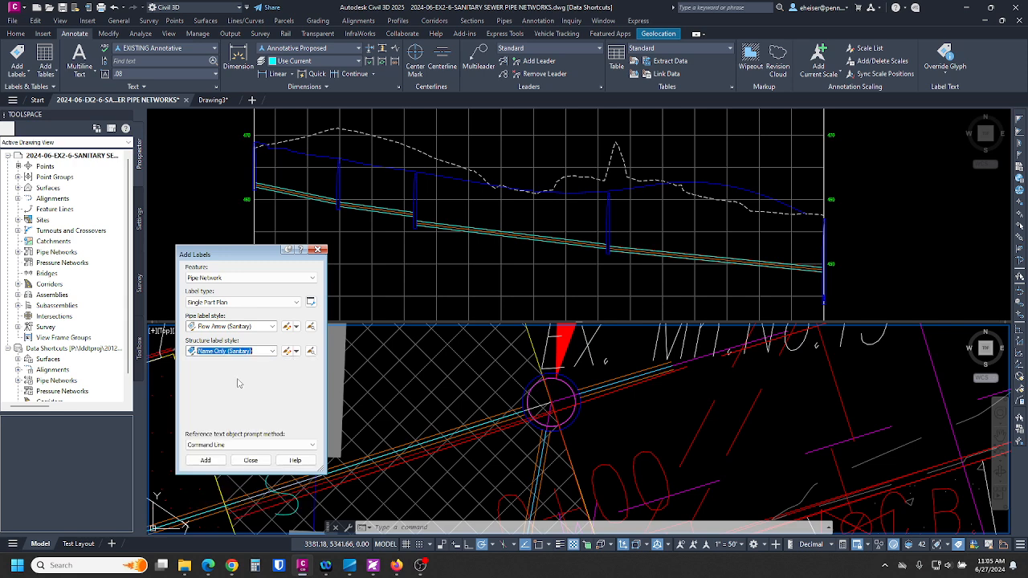
click(210, 461)
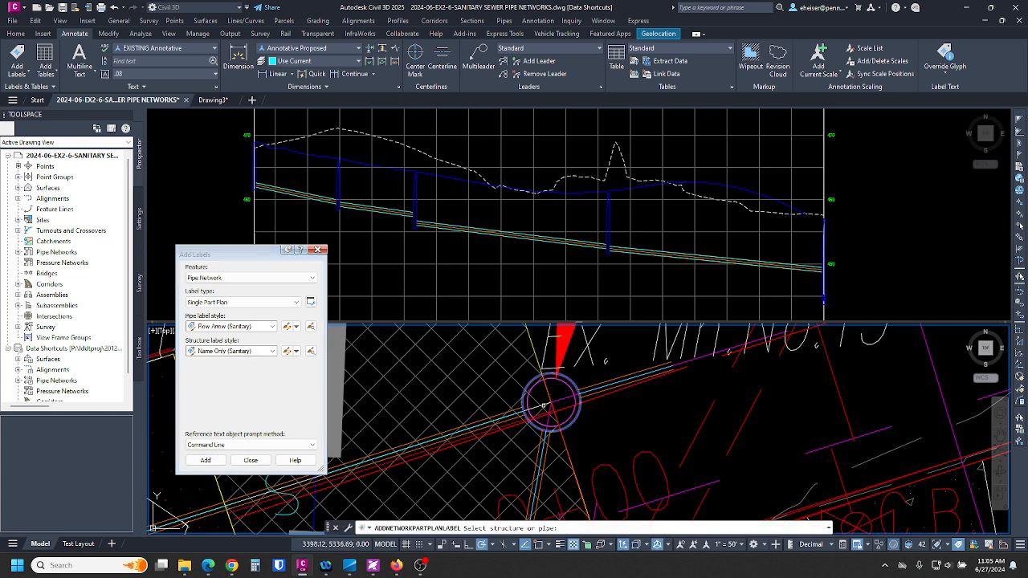
Add name labels to the sanitary manholes and flow arrows to the sanitary pipes along Sussex Drive in plan
scroll(550, 405, down, 3)
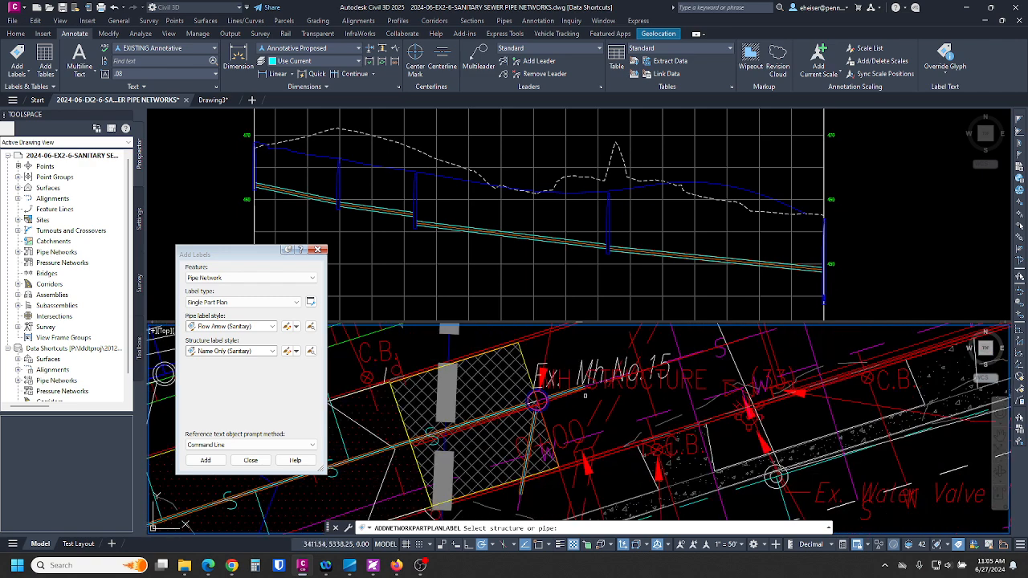
scroll(539, 414, up, 3)
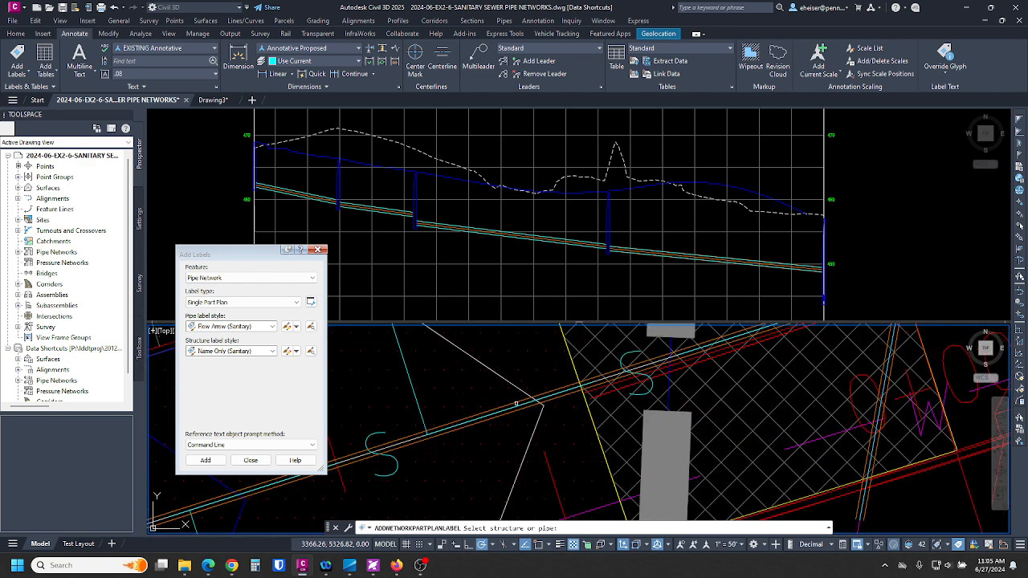
scroll(618, 391, down, 2)
scroll(621, 391, up, 3)
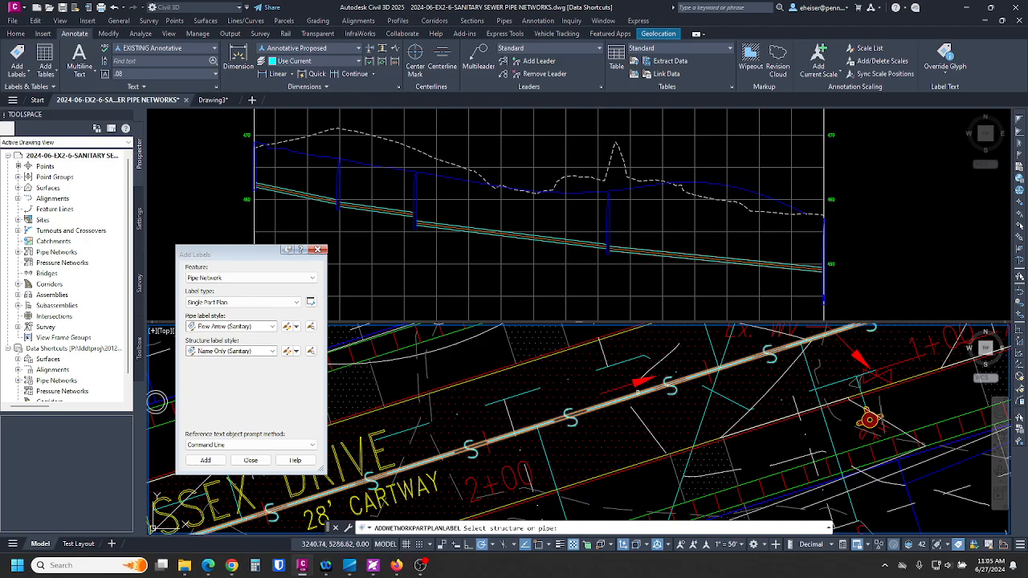
scroll(787, 367, down, 4)
middle_drag(787, 369, 782, 377)
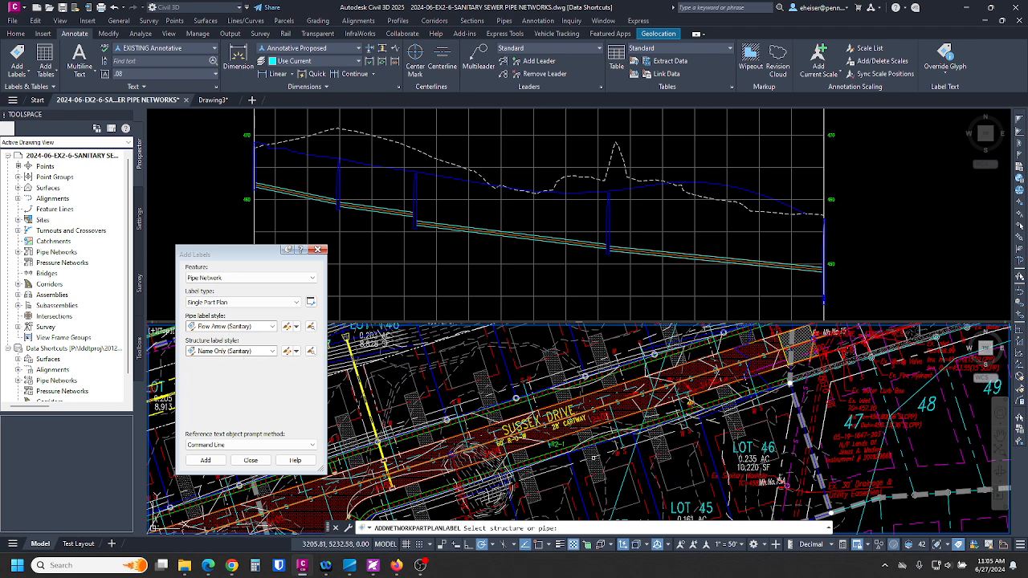
scroll(440, 454, up, 5)
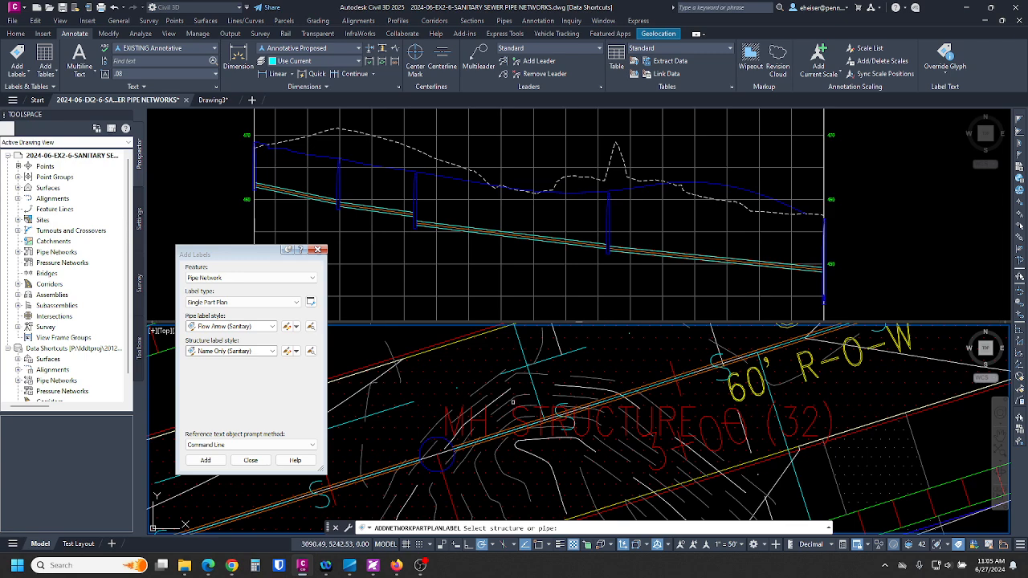
scroll(436, 454, down, 5)
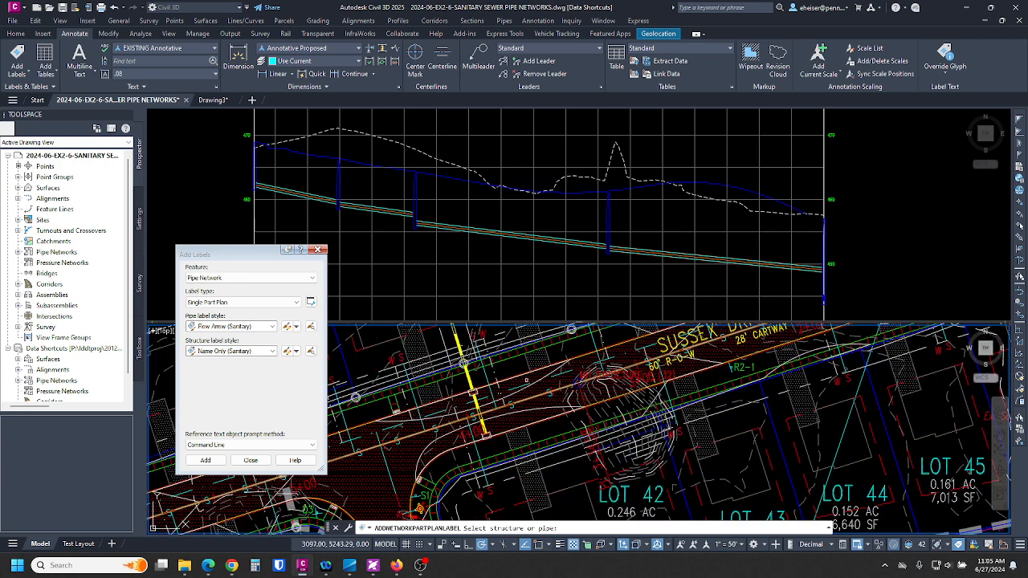
Switch the structure label style to San (PR) [LDP-SUBDIVISION] and the pipe label style to Length Description and Slope (Rules)
click(226, 352)
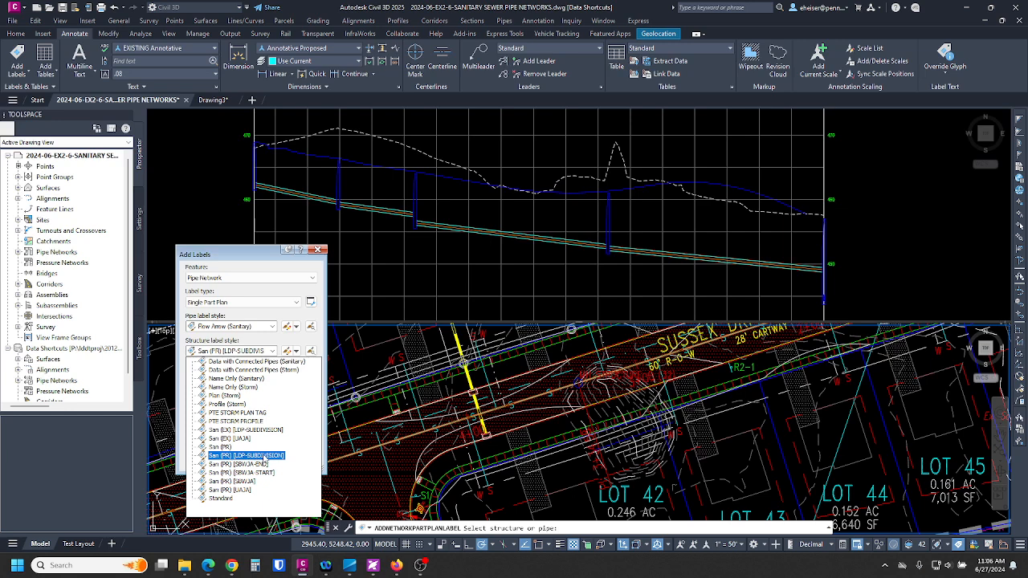
click(263, 457)
click(232, 328)
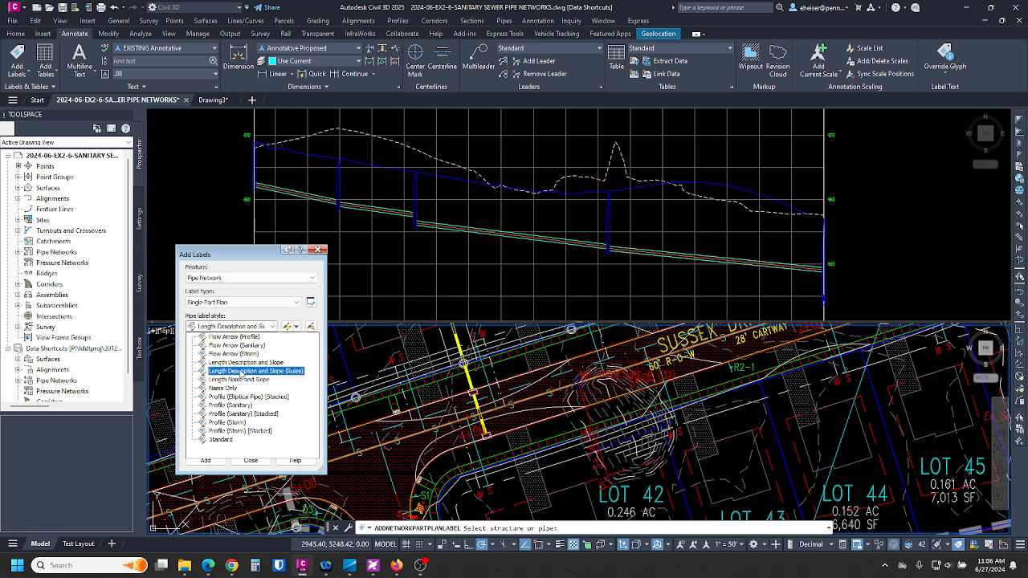
click(295, 373)
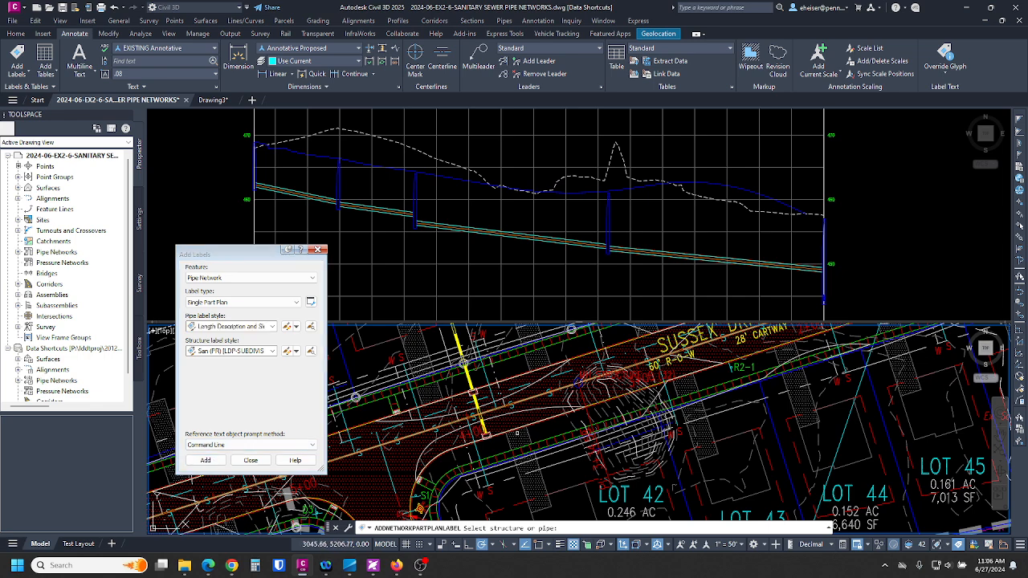
Add a length, description and slope label to the sanitary pipe running past station 5+00 in plan
scroll(460, 332, up, 2)
scroll(460, 333, up, 1)
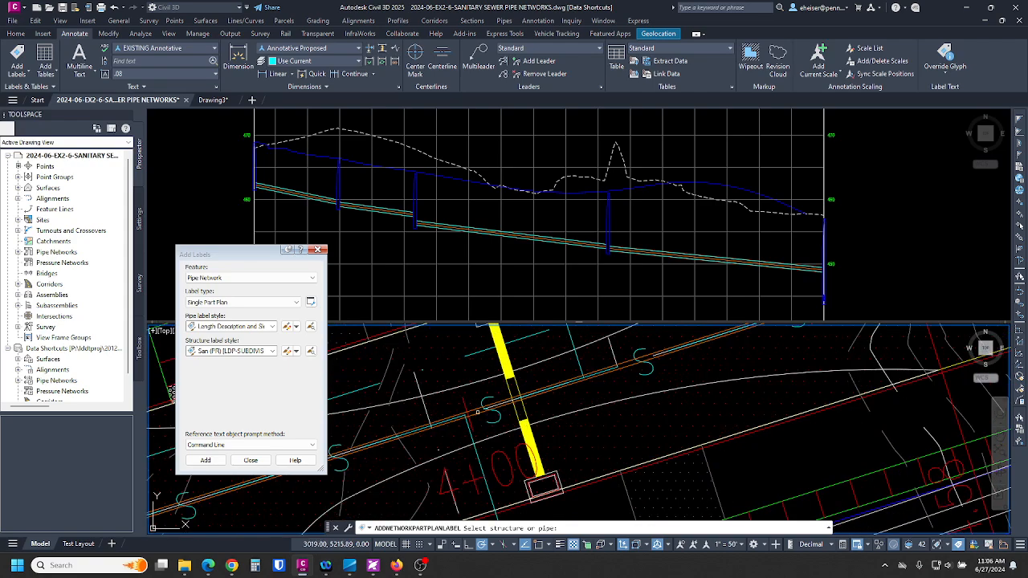
scroll(460, 399, down, 5)
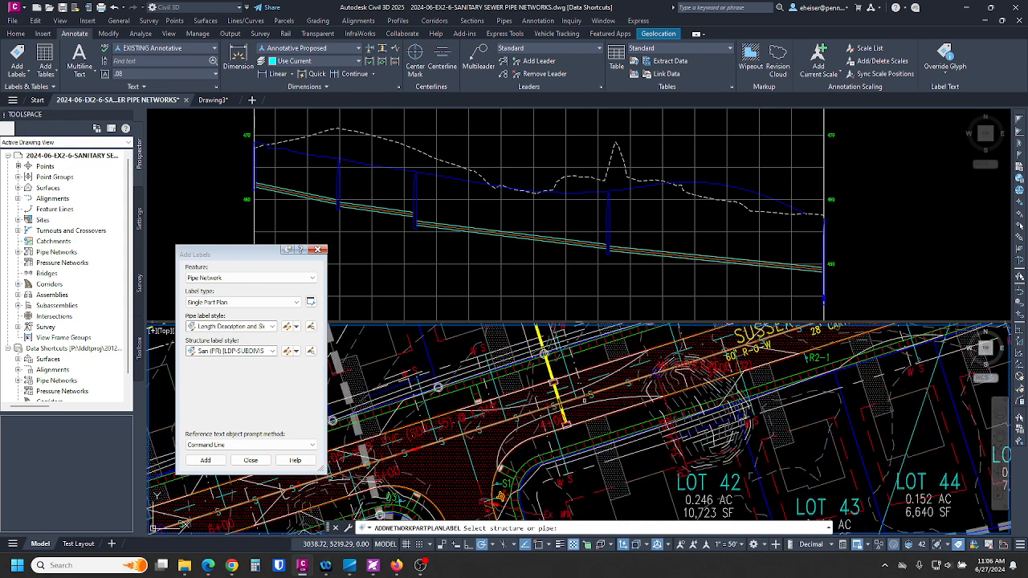
middle_drag(452, 422, 669, 391)
scroll(576, 417, up, 2)
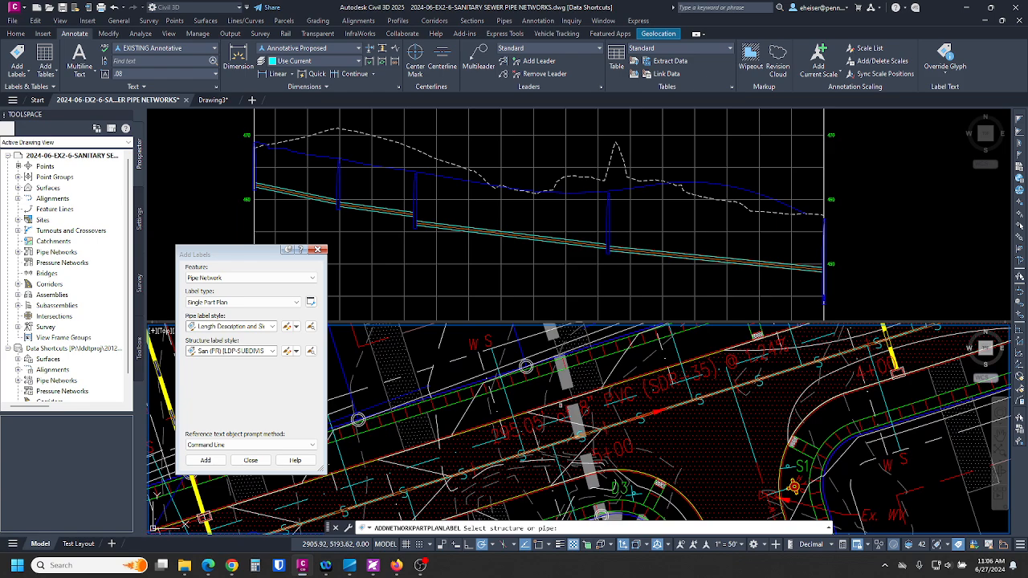
middle_drag(703, 378, 603, 444)
scroll(739, 388, down, 1)
scroll(598, 445, up, 5)
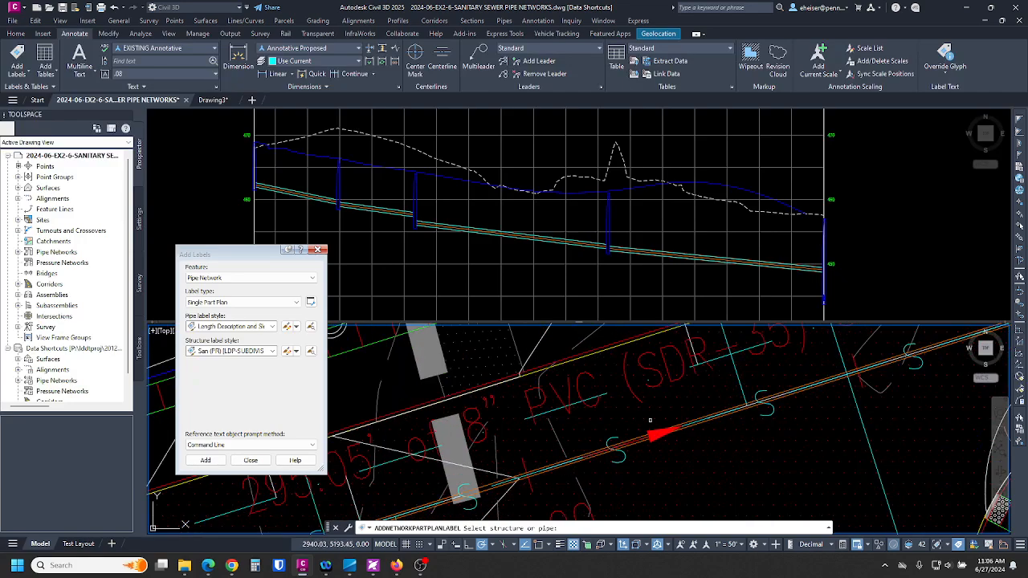
Label the sanitary manhole near station 6+00 with the San (PR) [LDP-SUBDIVISION] style
scroll(598, 445, down, 5)
middle_drag(497, 502, 710, 421)
scroll(655, 425, up, 5)
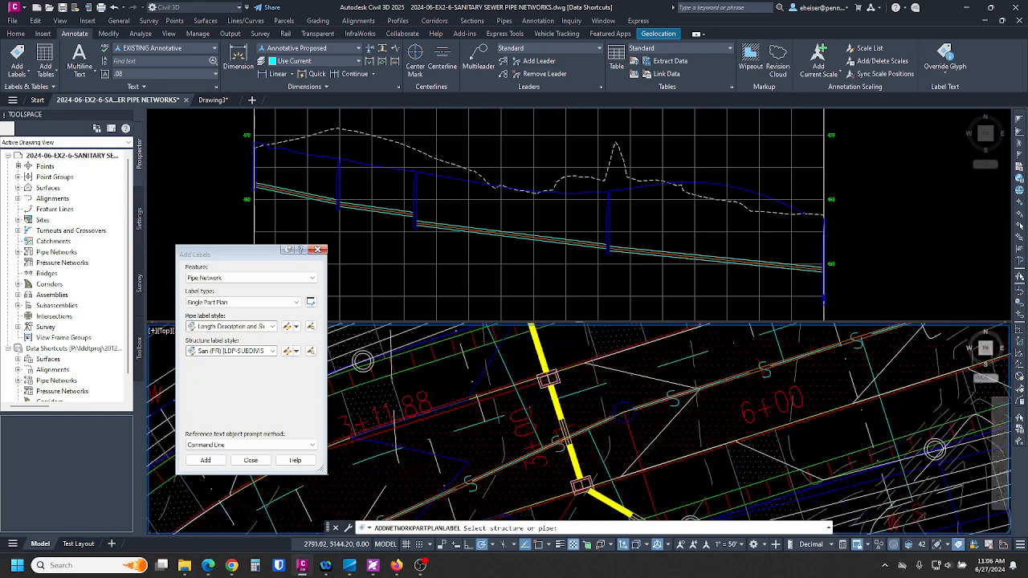
scroll(655, 425, down, 3)
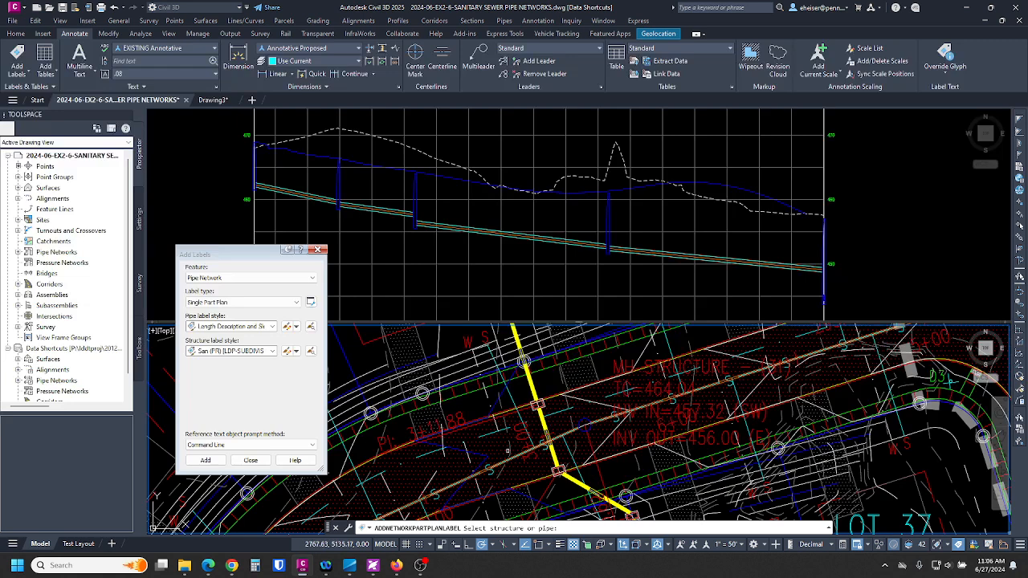
Set the structure label style to San (PR) [UAJA], label the manhole at the road bend, and end the labeling command
click(240, 352)
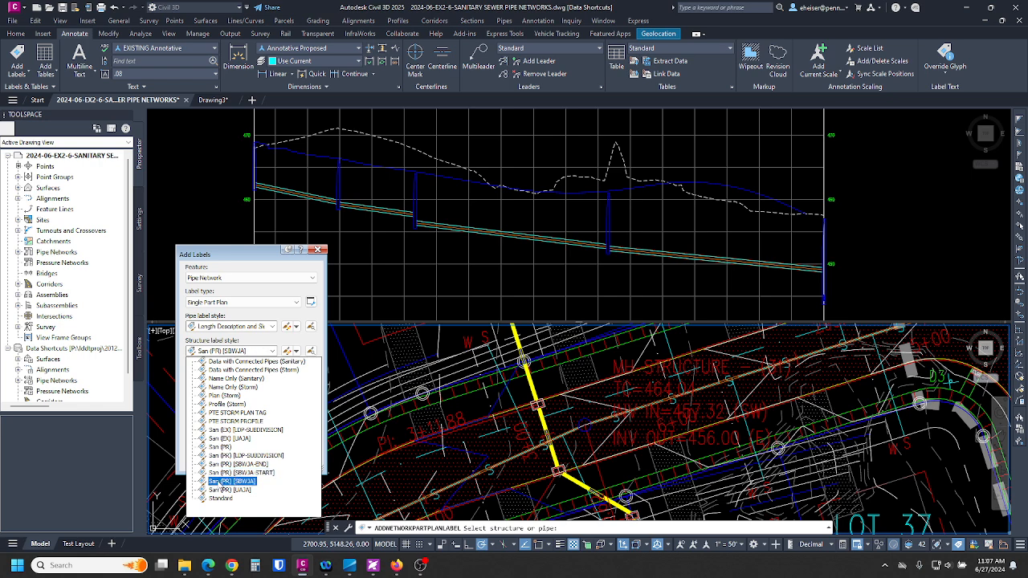
click(233, 490)
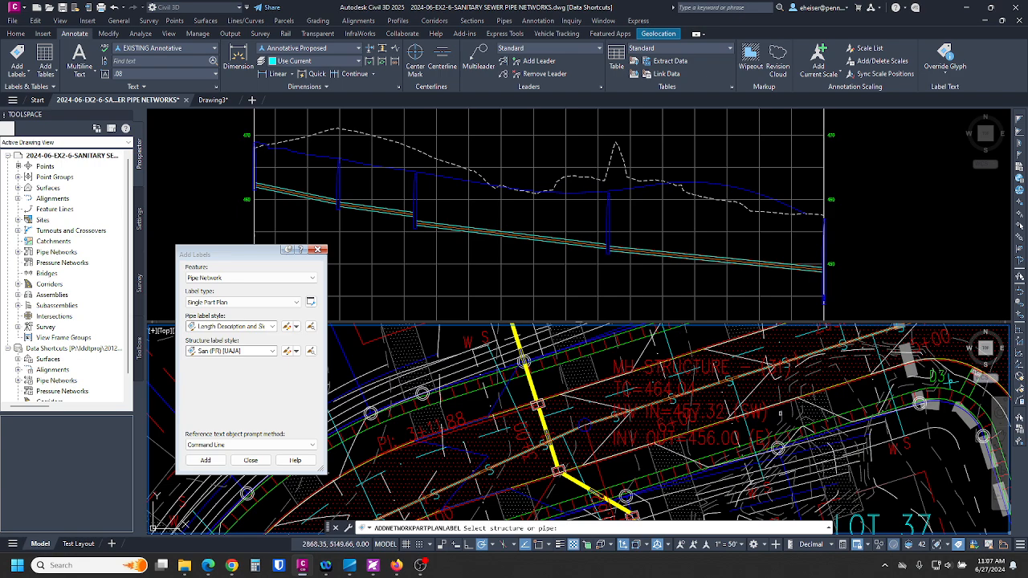
scroll(578, 410, down, 3)
scroll(578, 410, up, 6)
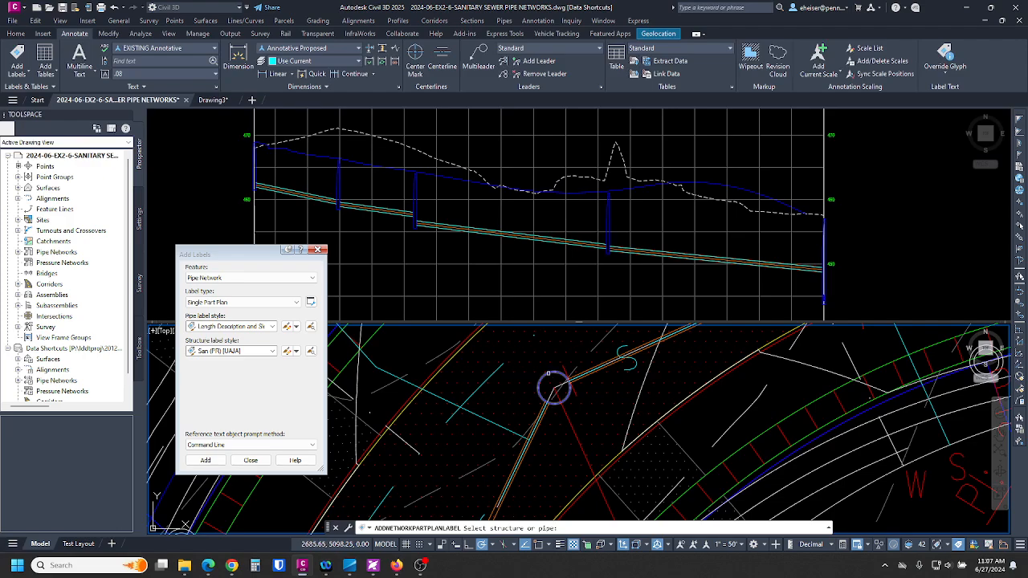
scroll(551, 393, down, 3)
key(Escape)
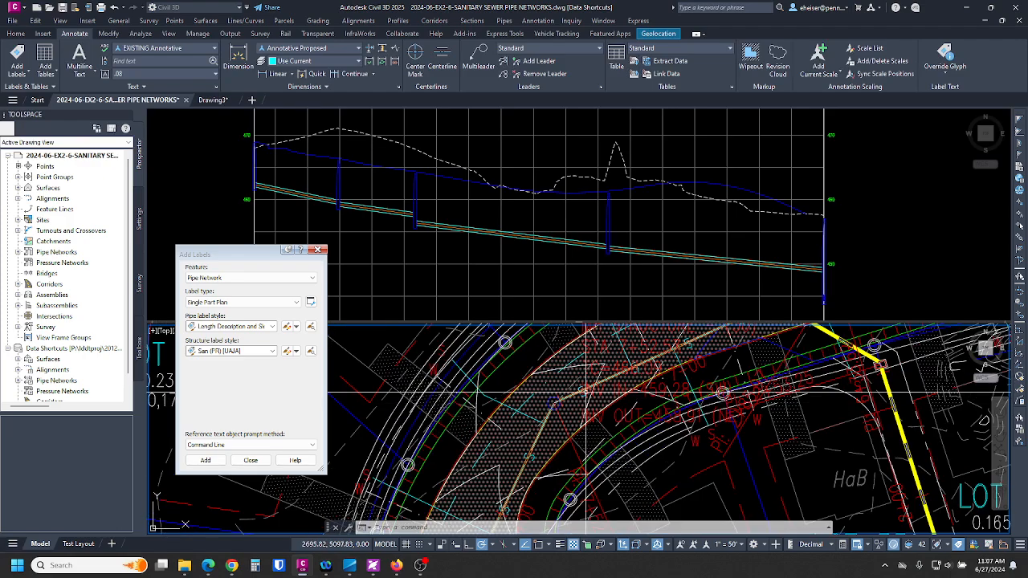
Compare the LDP-SUBDIVISION and UAJA manhole labels in plan by selecting both, and clear the selection
middle_drag(620, 364, 456, 456)
scroll(474, 433, down, 1)
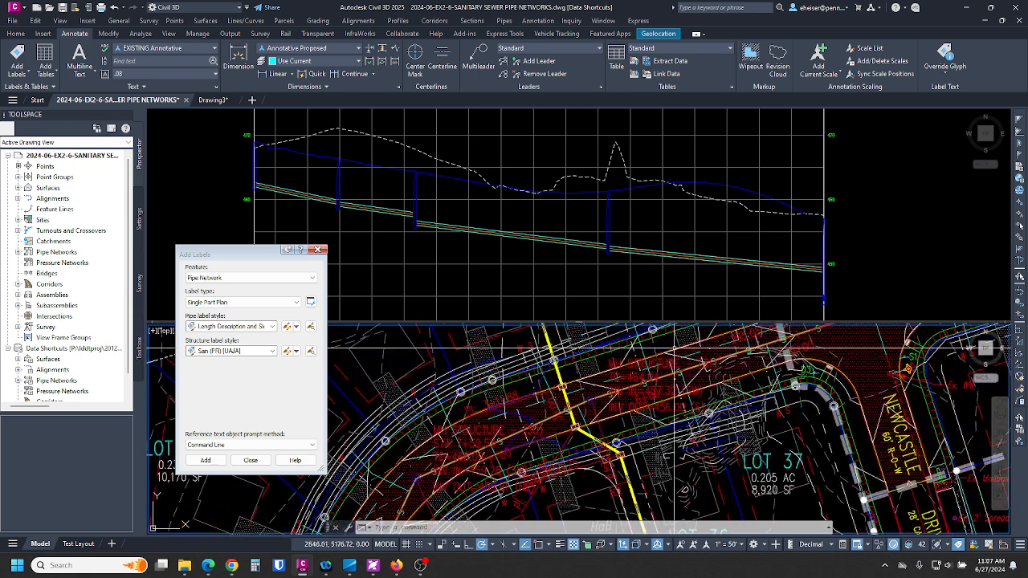
click(642, 360)
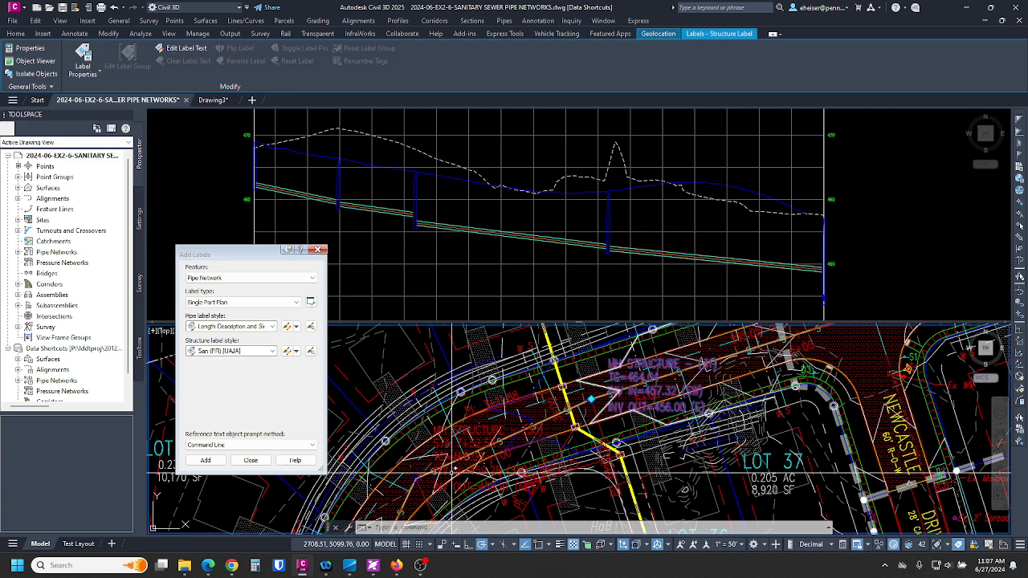
click(446, 440)
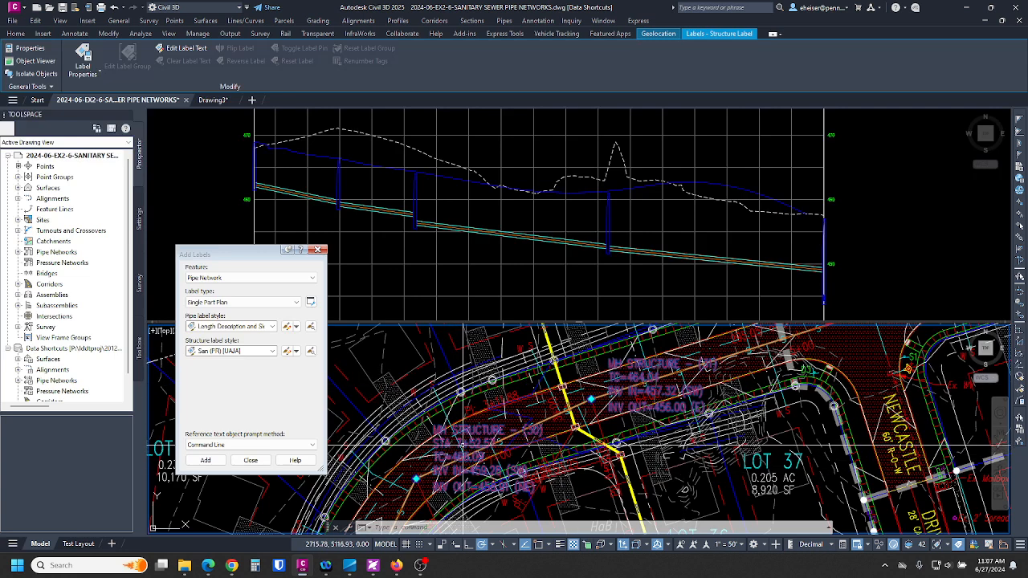
key(Escape)
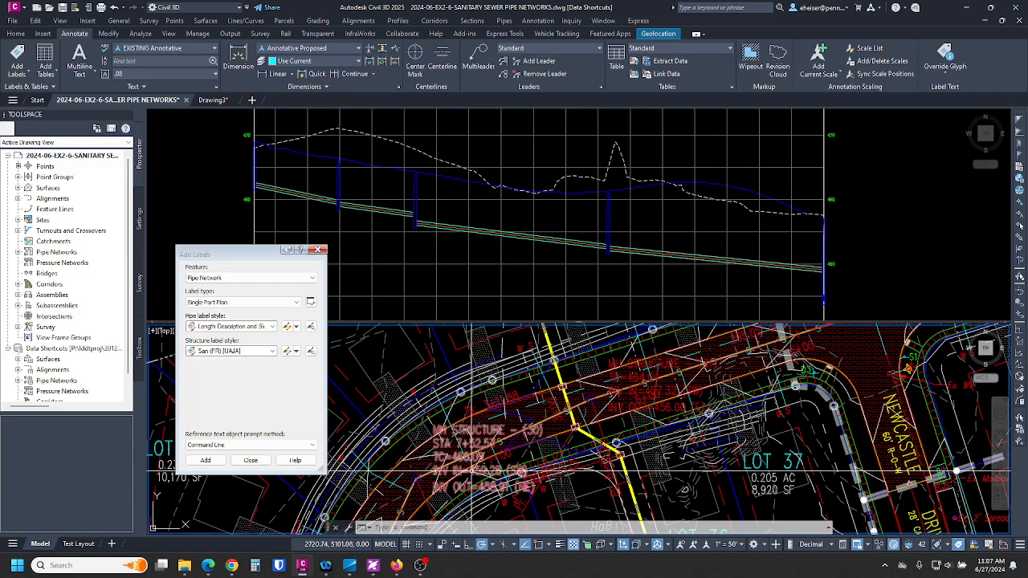
Move the road-bend manhole's UAJA label off the road toward Lot 154 so it has a leader, and clear the selection
middle_drag(446, 469, 637, 392)
click(643, 395)
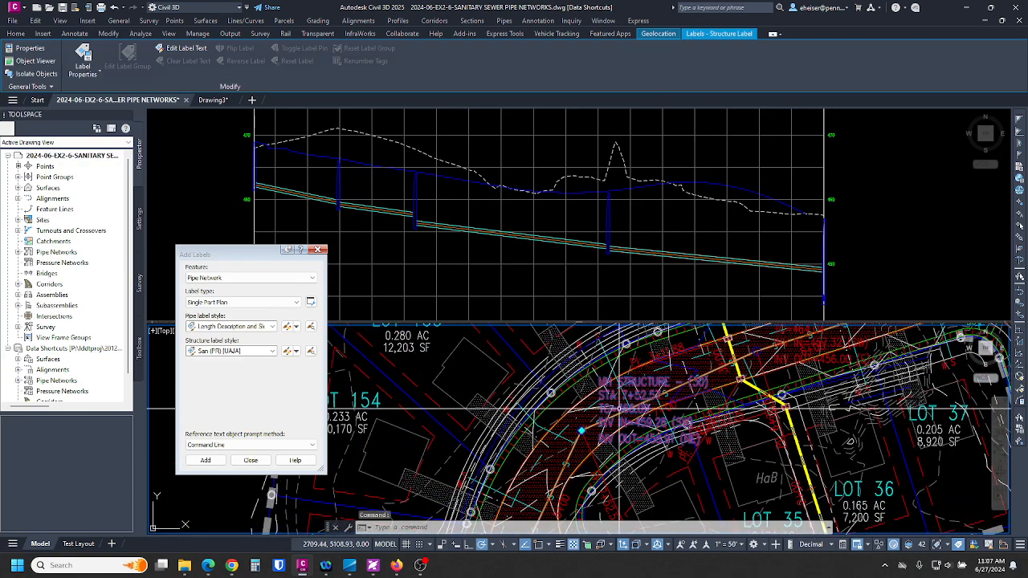
scroll(630, 406, up, 2)
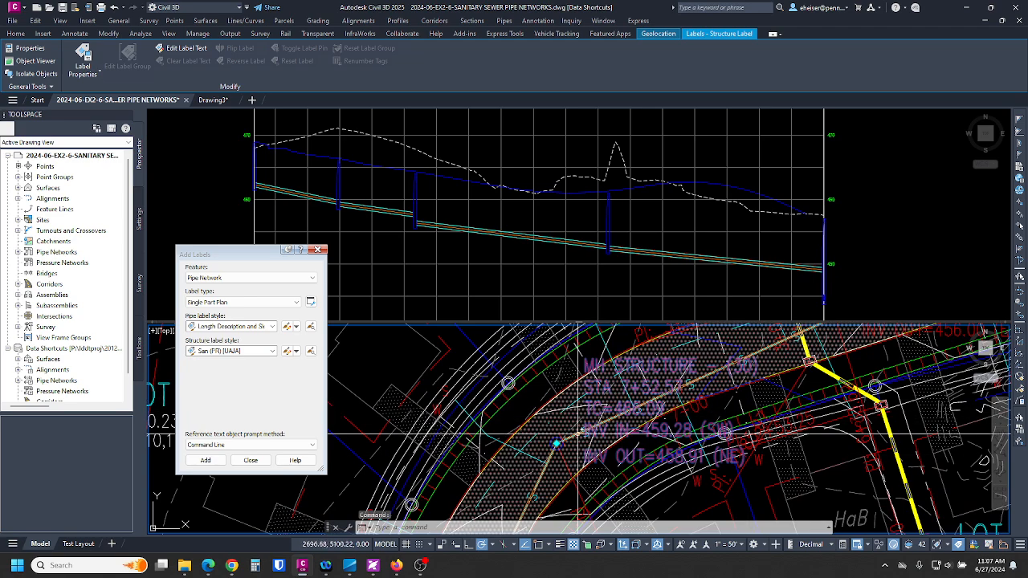
click(556, 443)
middle_drag(513, 424, 572, 398)
scroll(572, 399, down, 3)
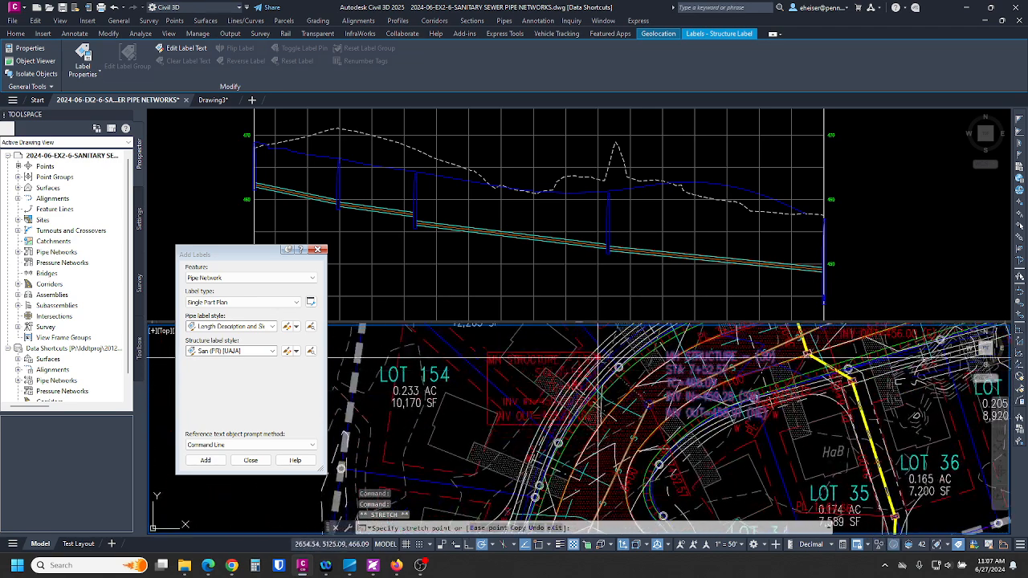
key(Escape)
scroll(578, 361, up, 2)
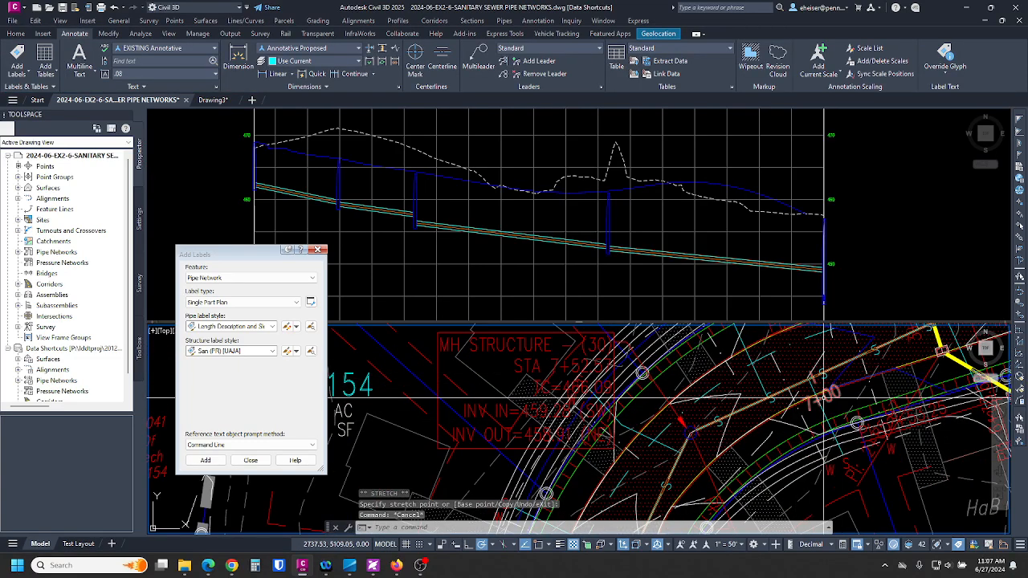
click(681, 424)
key(Escape)
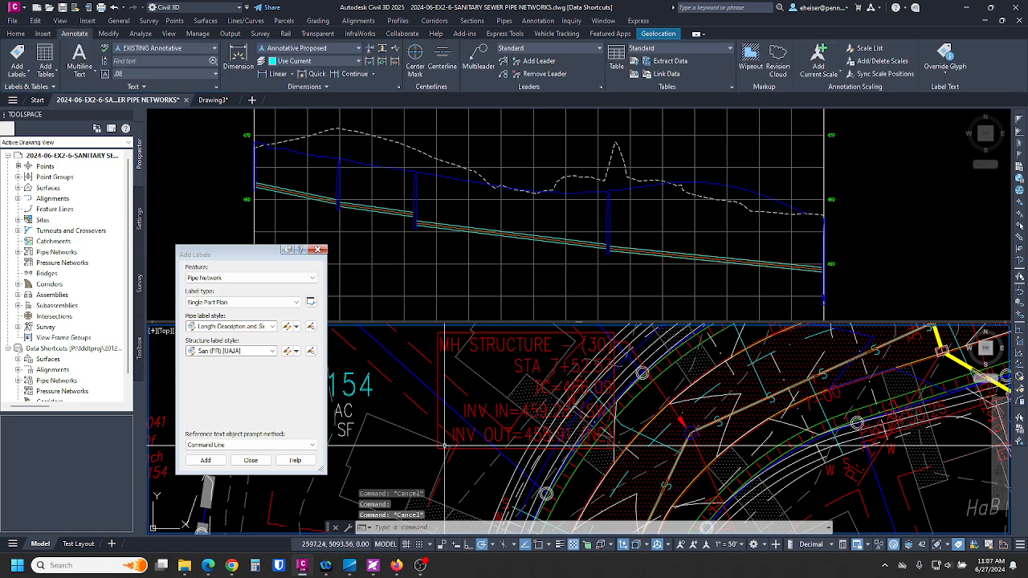
Move the label of the manhole near the Newcastle Drive intersection off the road toward Lot 152, and clear the selection
scroll(444, 444, down, 4)
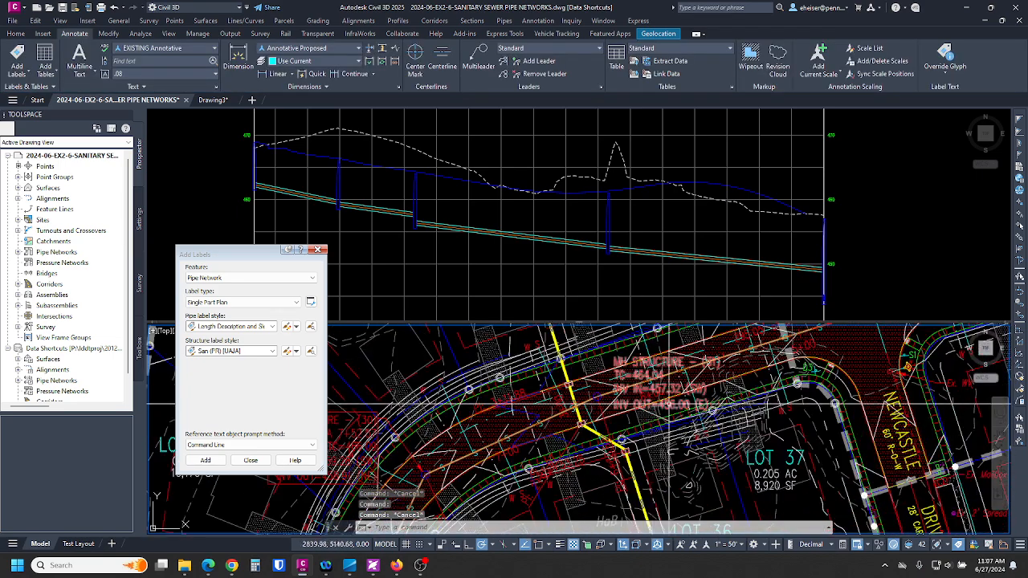
click(665, 408)
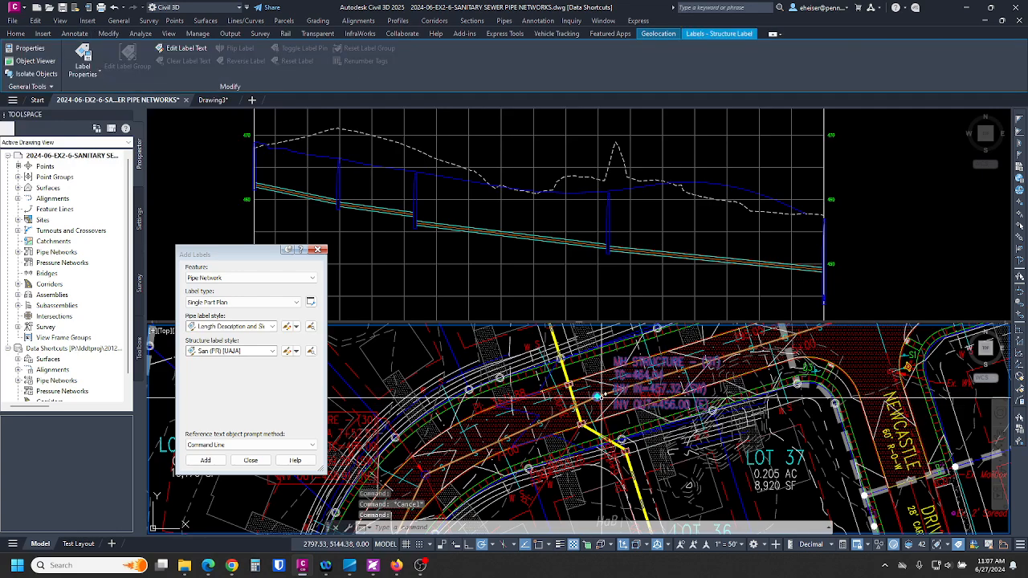
click(597, 397)
middle_drag(581, 379, 623, 437)
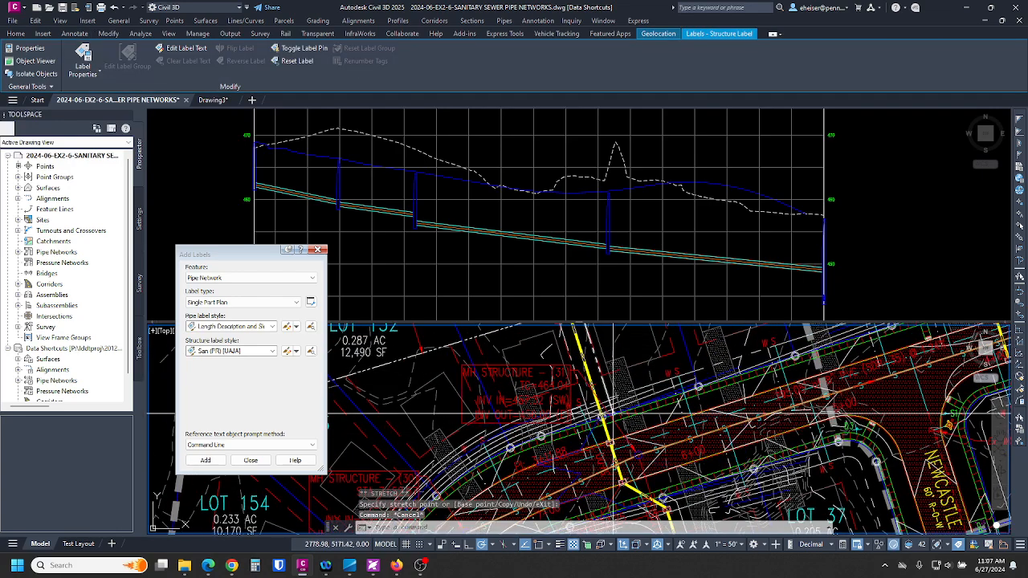
Move the MH STRUCTURE - (32) label on Sussex Drive northwest across the road, away from its manhole, and clear the selection
scroll(613, 413, down, 2)
middle_drag(713, 413, 530, 456)
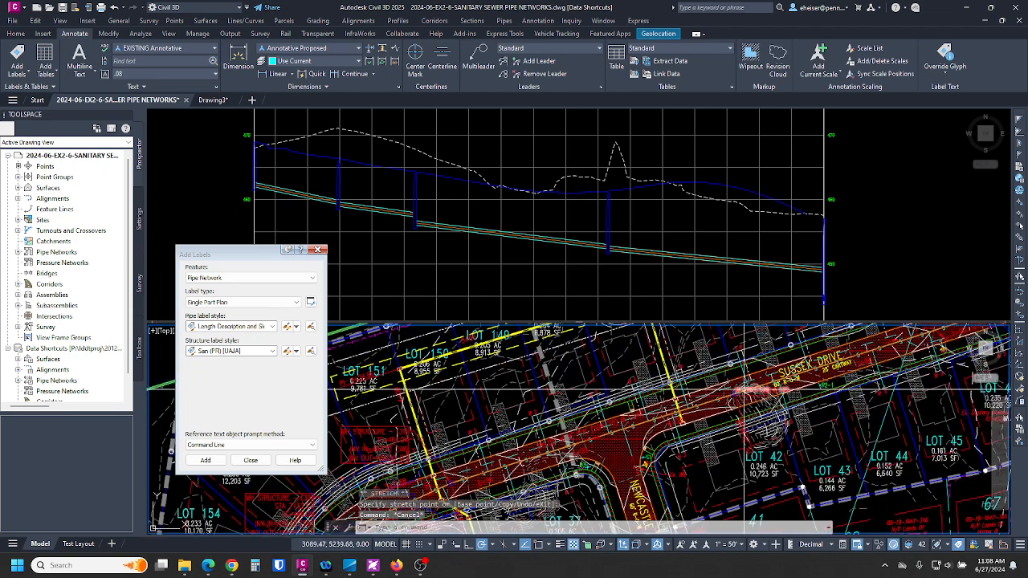
scroll(745, 390, up, 5)
click(671, 414)
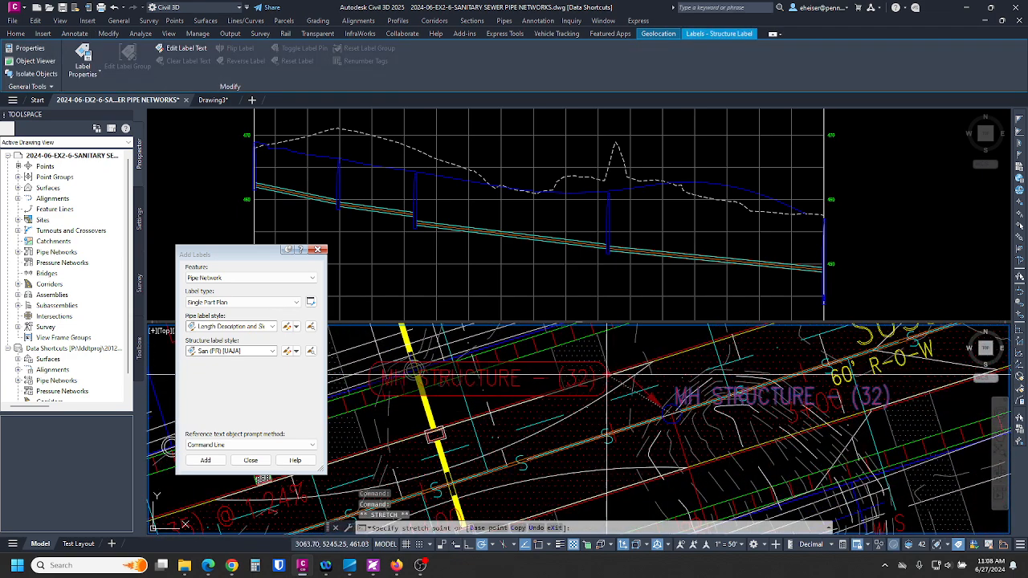
scroll(597, 359, down, 2)
key(Escape)
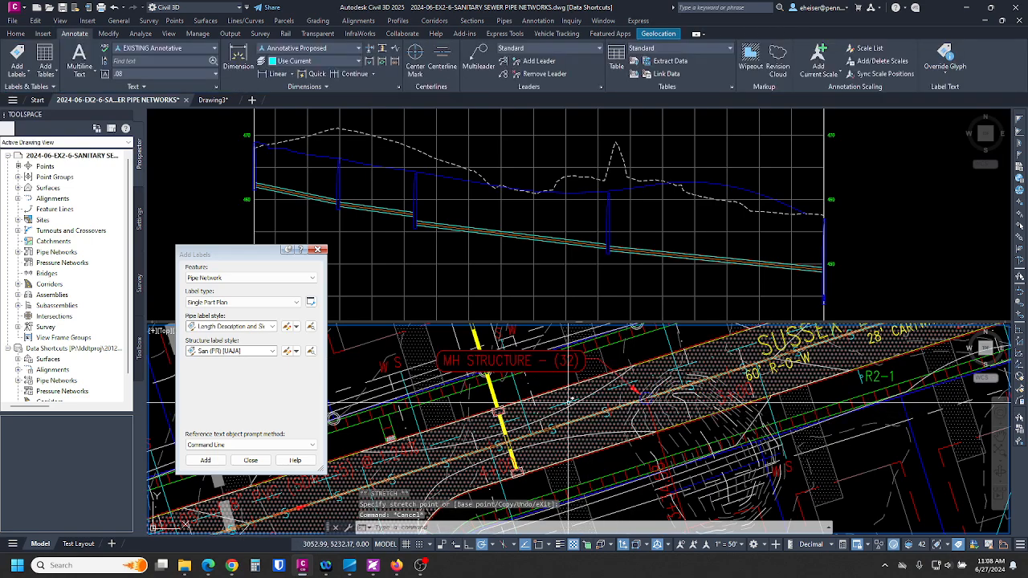
Erase the current structure label at existing manhole Ex. Mh. No. 15 at the end of Sussex Drive
scroll(514, 378, down, 2)
scroll(491, 391, up, 2)
scroll(759, 395, down, 3)
middle_drag(759, 395, 473, 474)
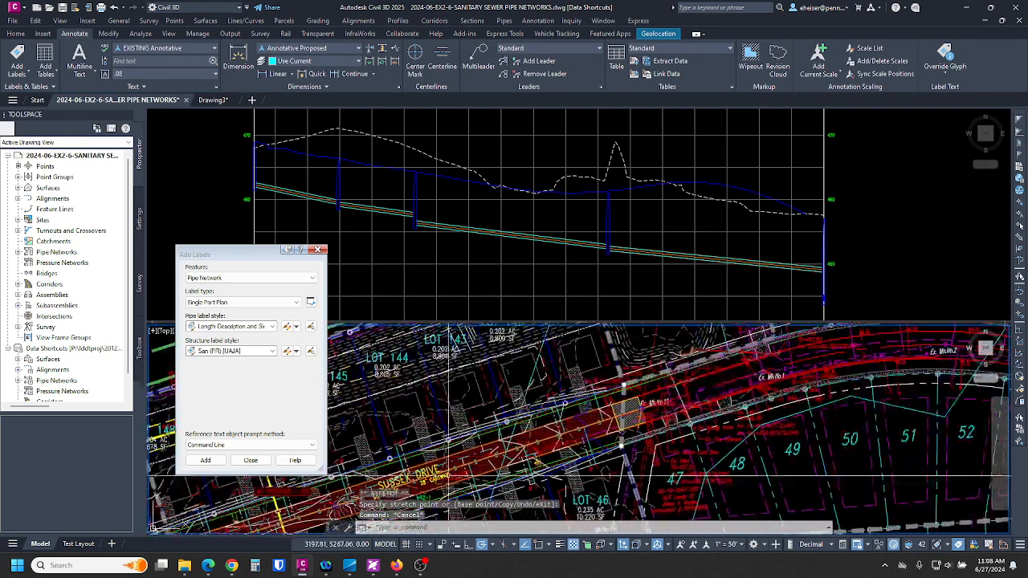
scroll(670, 403, up, 3)
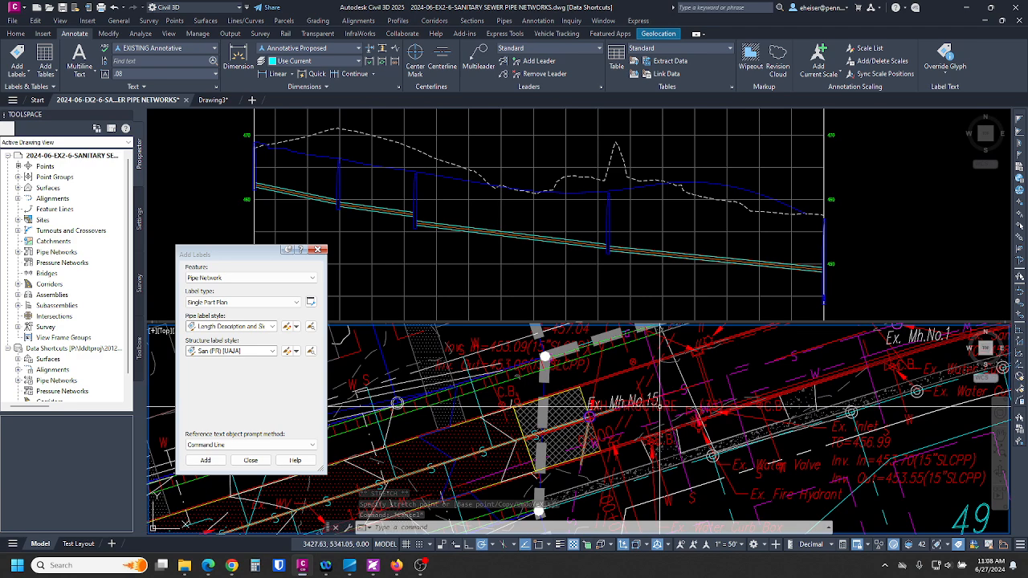
click(670, 406)
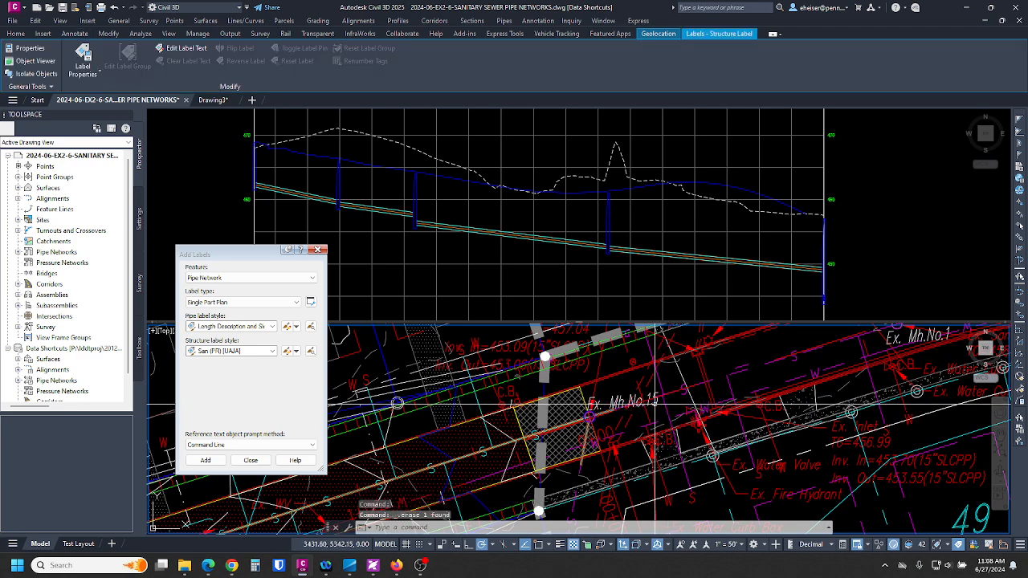
key(Escape)
Set the structure label style to San (EX) [LDP-SUBDIVISION] and label existing manhole Ex. Mh. No. 15 in plan
scroll(656, 399, up, 6)
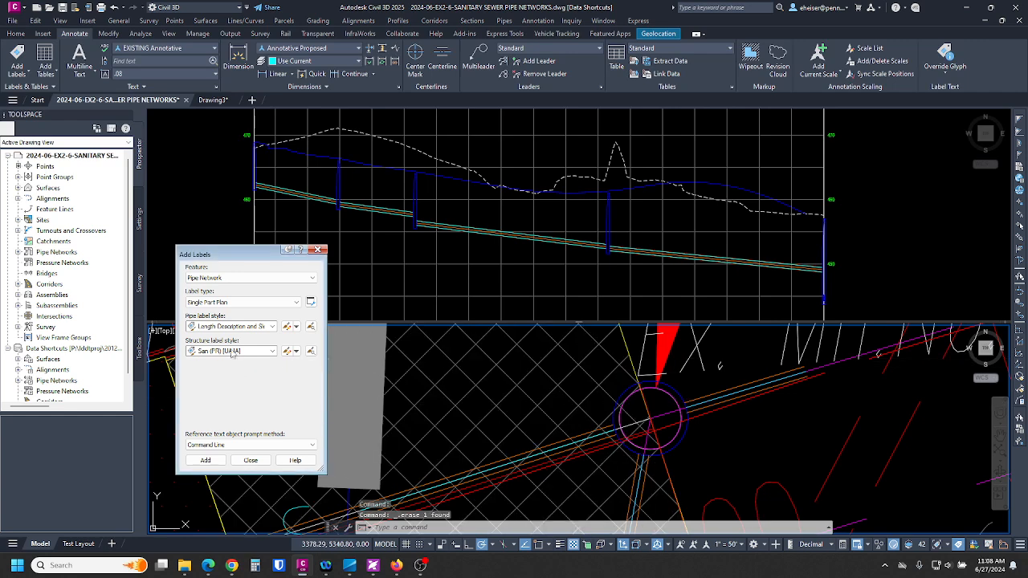
click(232, 352)
click(253, 430)
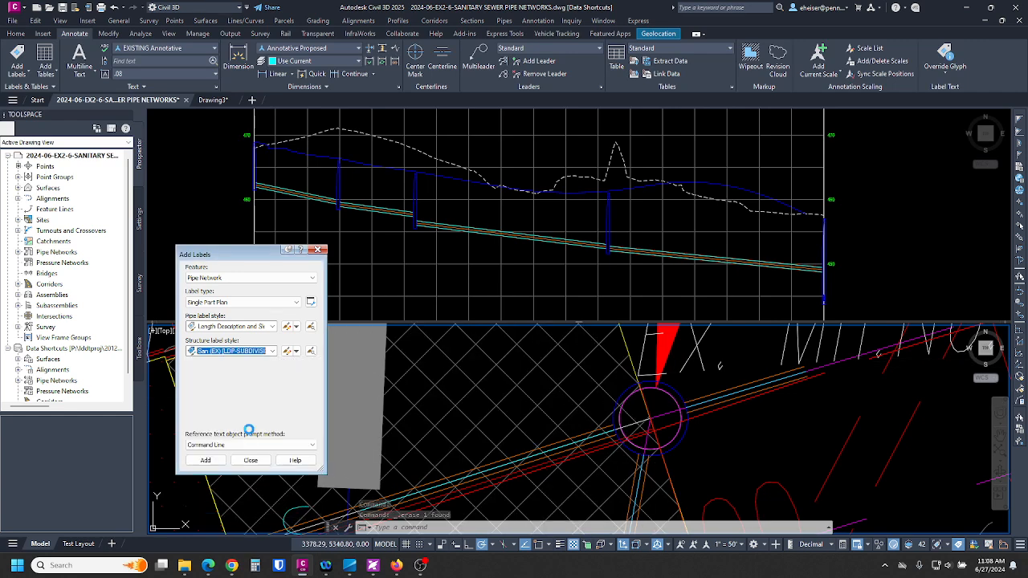
click(206, 460)
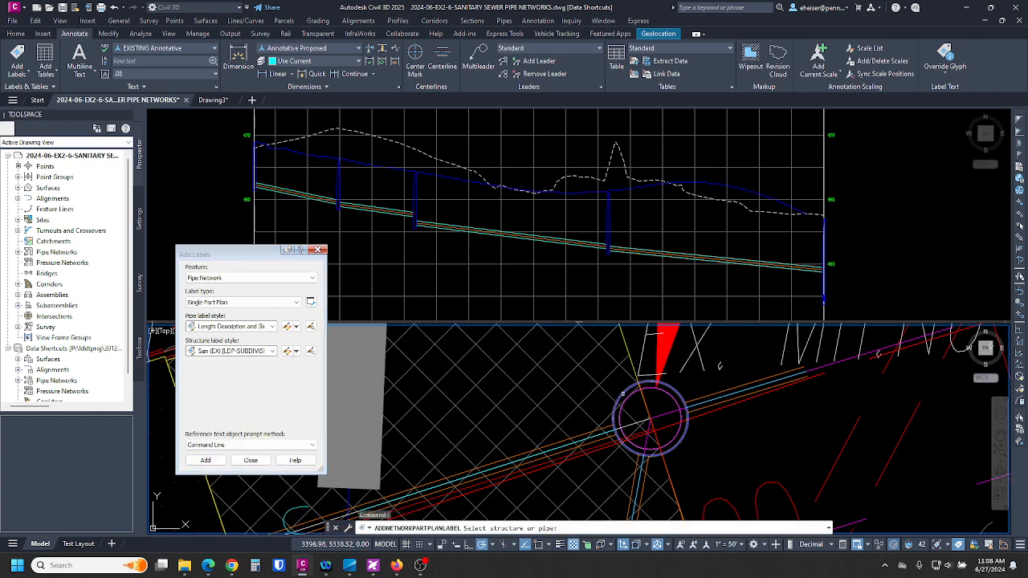
scroll(623, 391, down, 4)
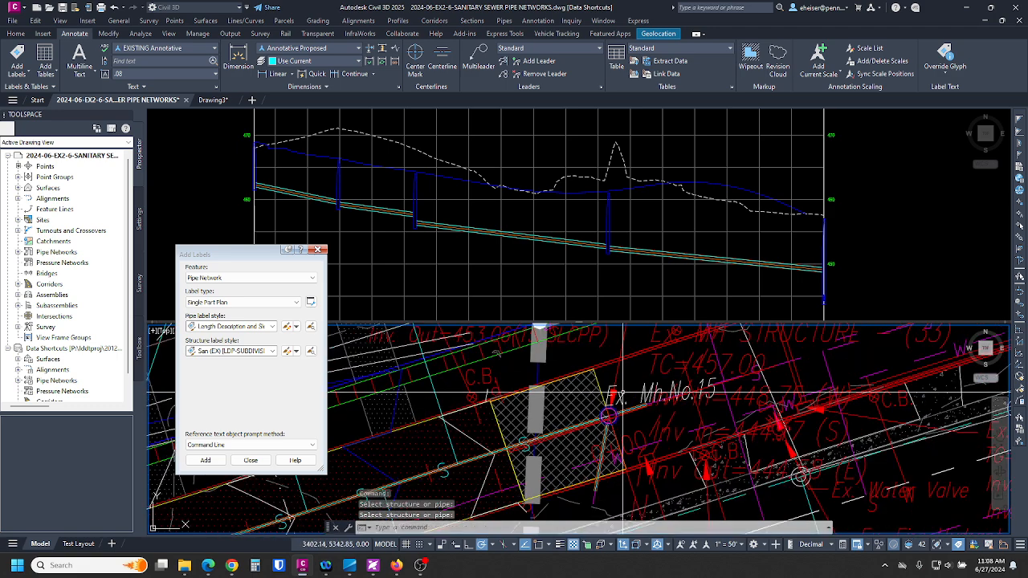
Move the new Ex. Mh. No. 15 structure label northwest of the manhole, beyond the road, and clear the selection
click(645, 373)
middle_drag(647, 370, 636, 398)
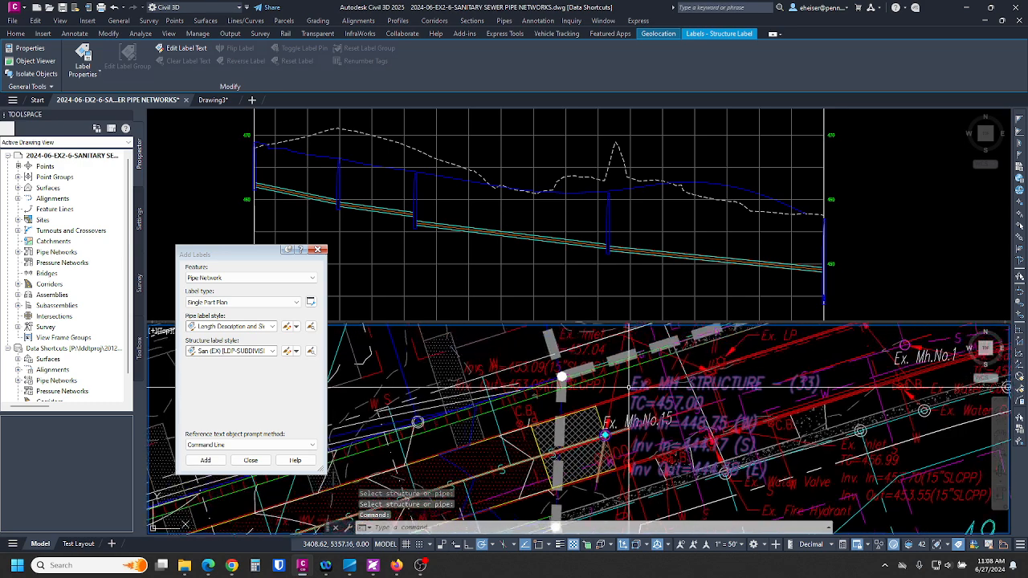
click(604, 435)
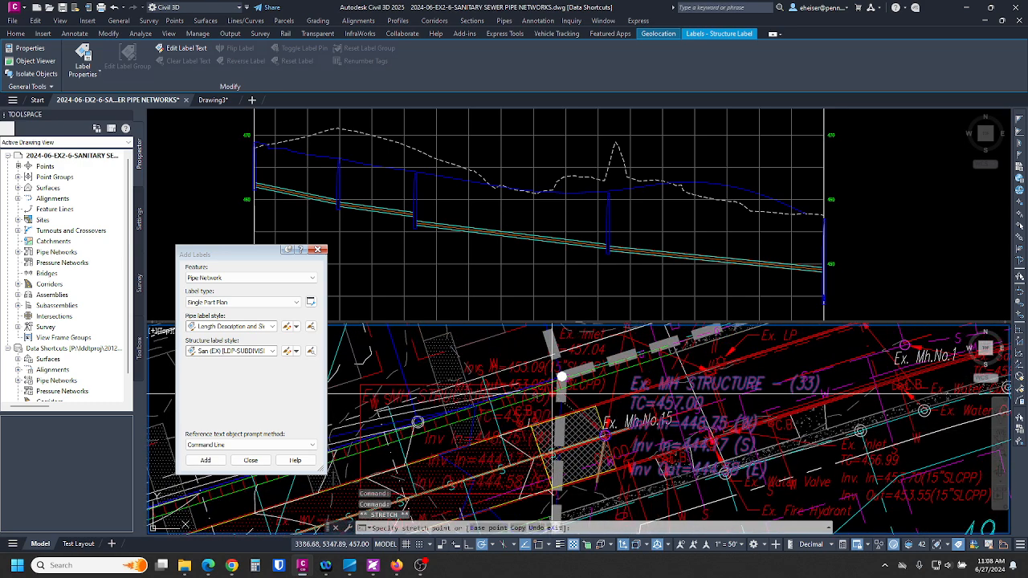
click(536, 329)
middle_drag(537, 329, 605, 340)
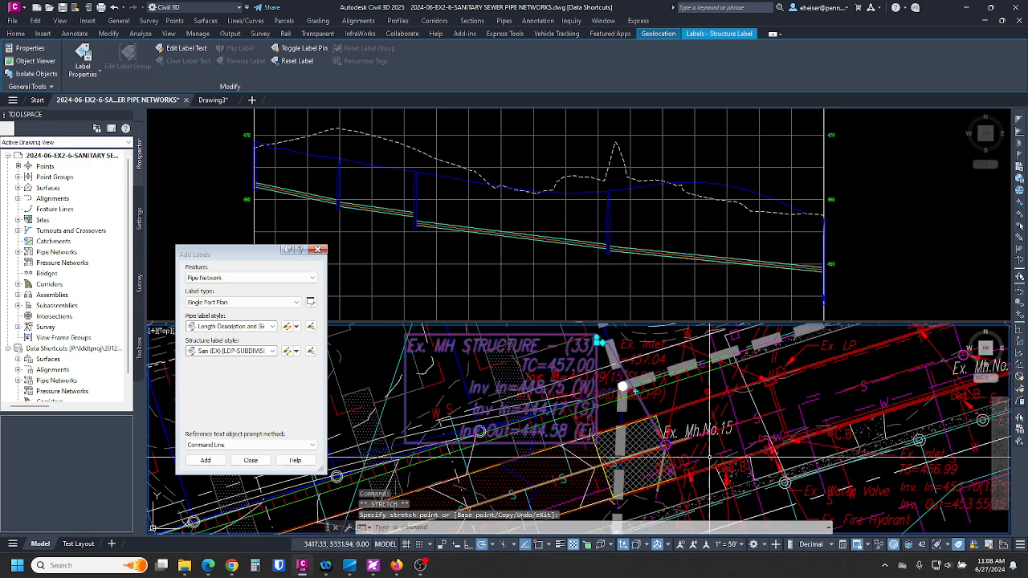
key(Escape)
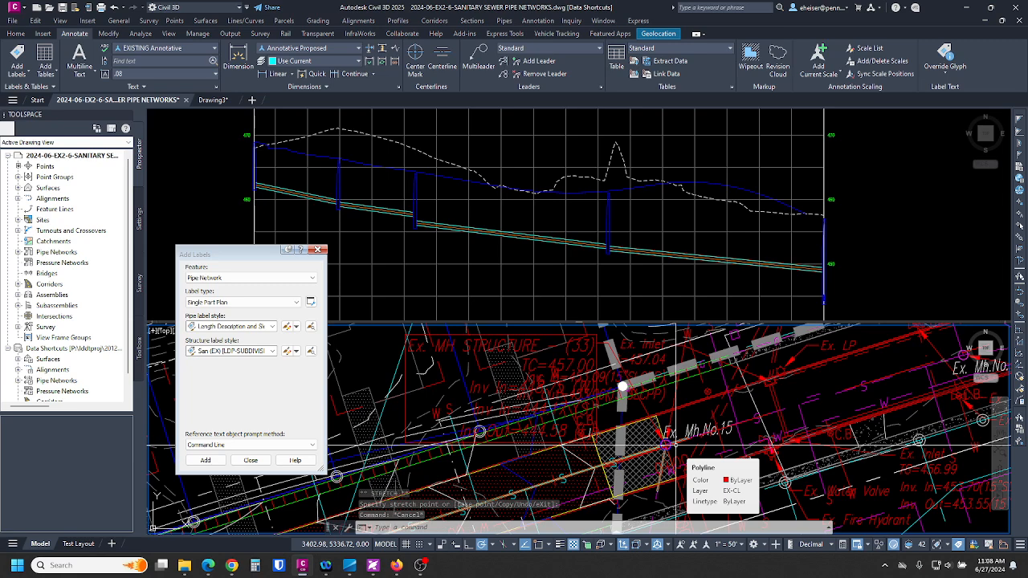
Activate the profile viewport and set up Single Part Profile labels with the San (PR) [UAJA] structure label style
click(481, 234)
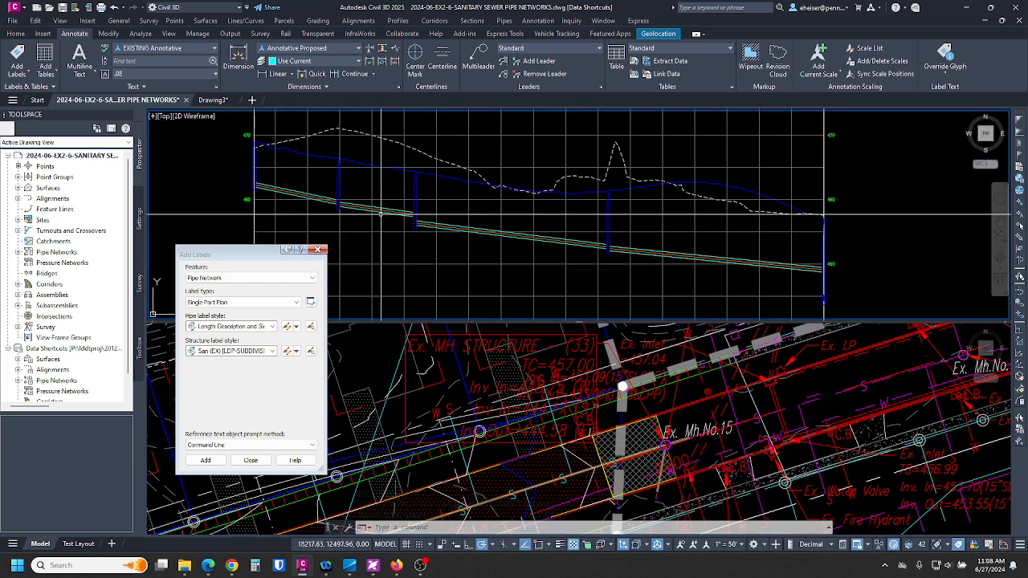
middle_drag(381, 216, 495, 230)
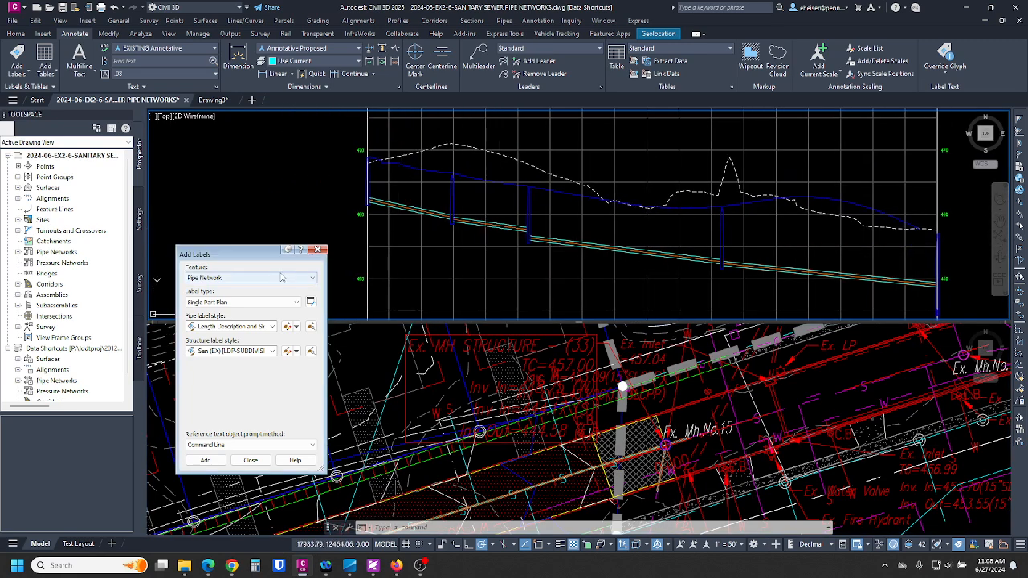
click(239, 302)
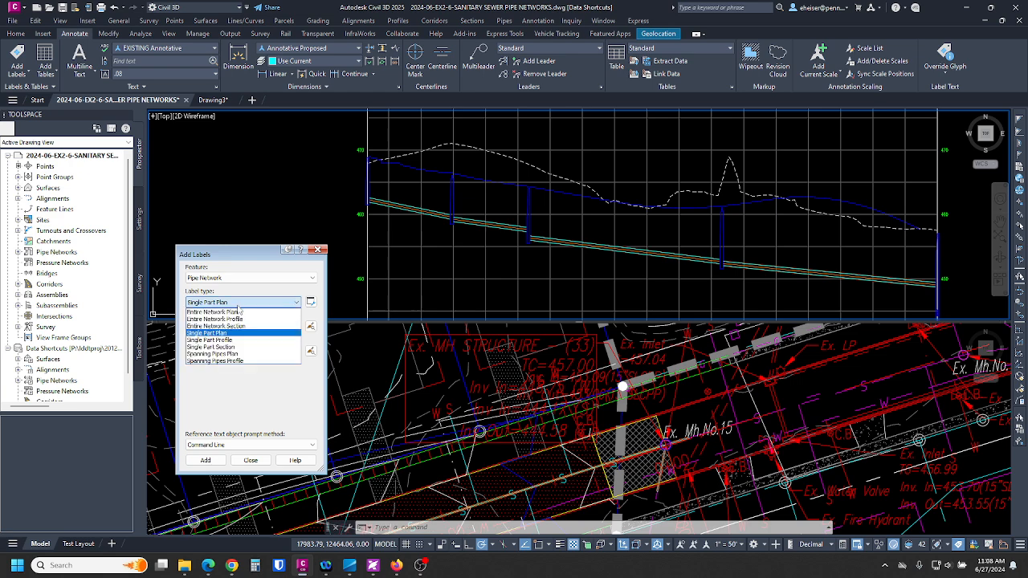
click(222, 341)
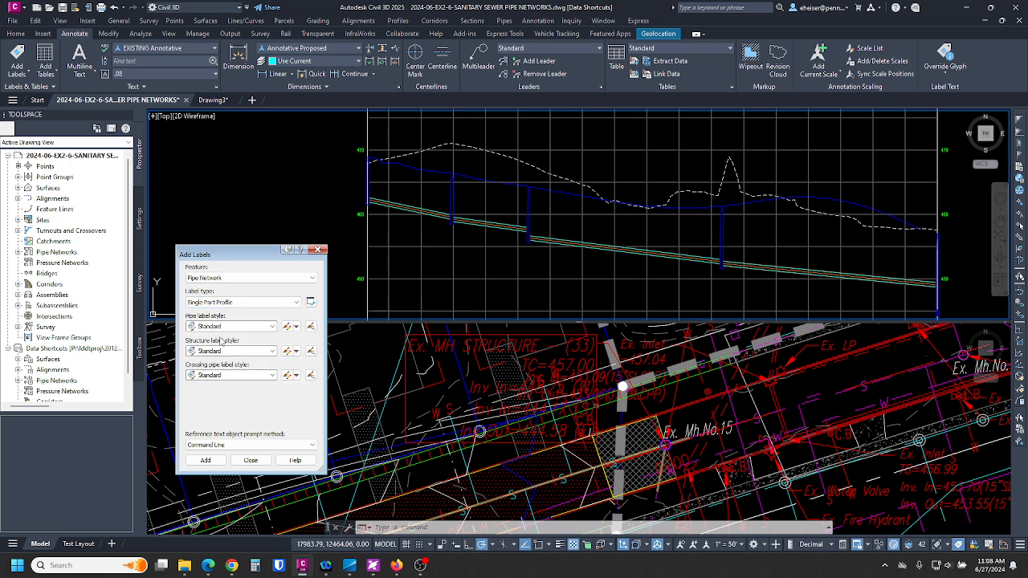
click(214, 352)
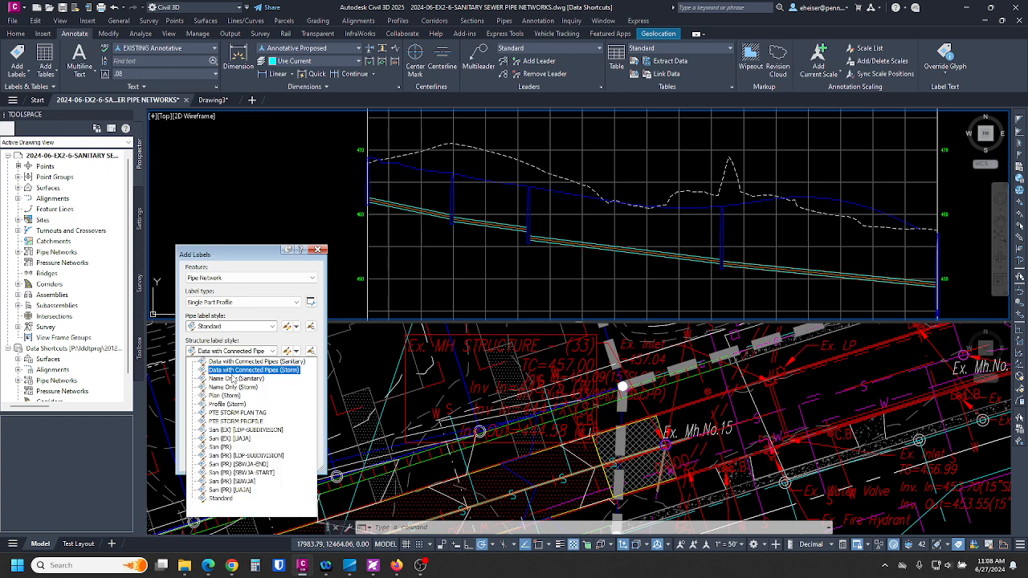
click(233, 491)
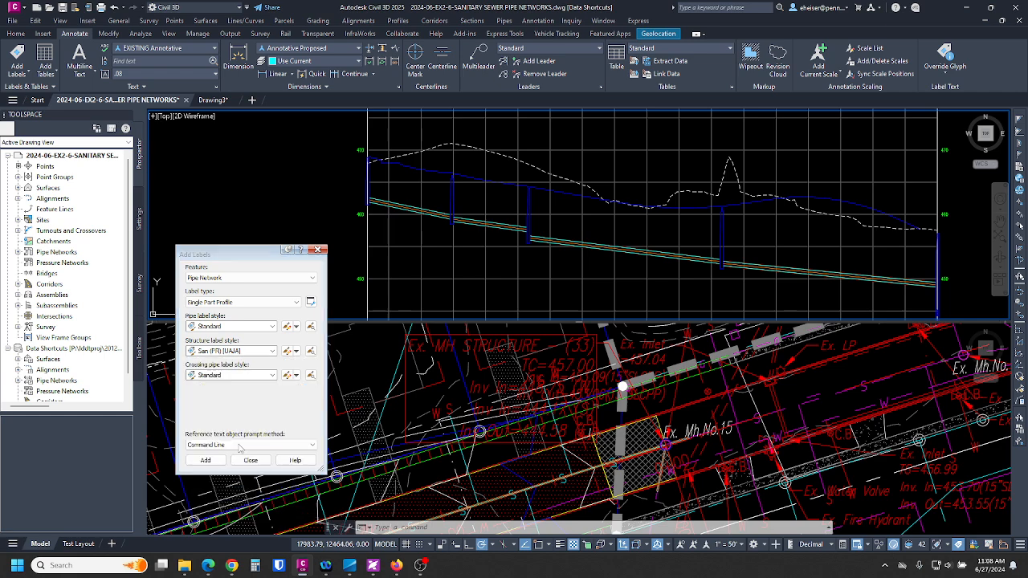
Set the pipe label style for the profile labels to Length Description and Slope (Rules)
click(232, 375)
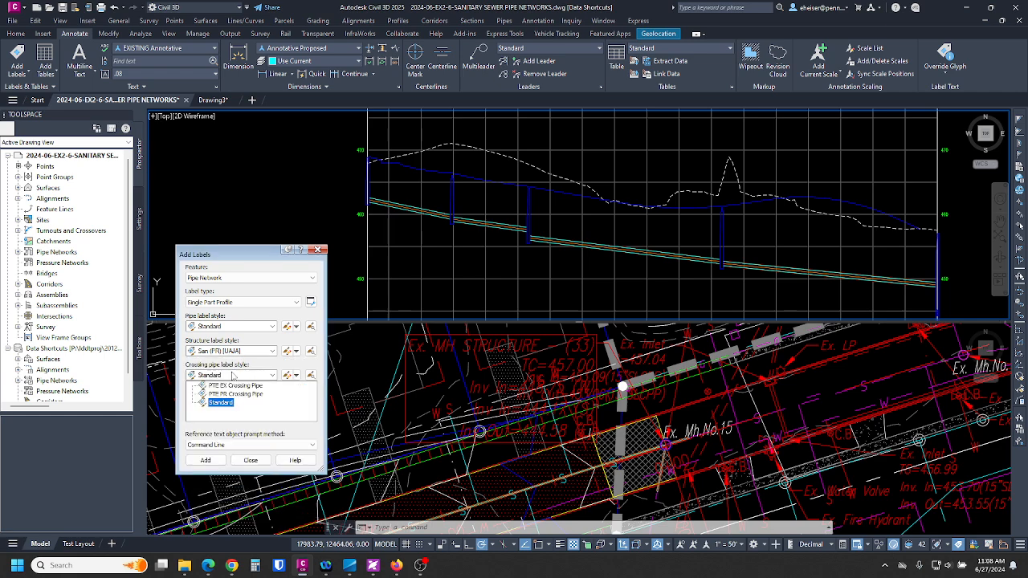
click(232, 375)
click(239, 327)
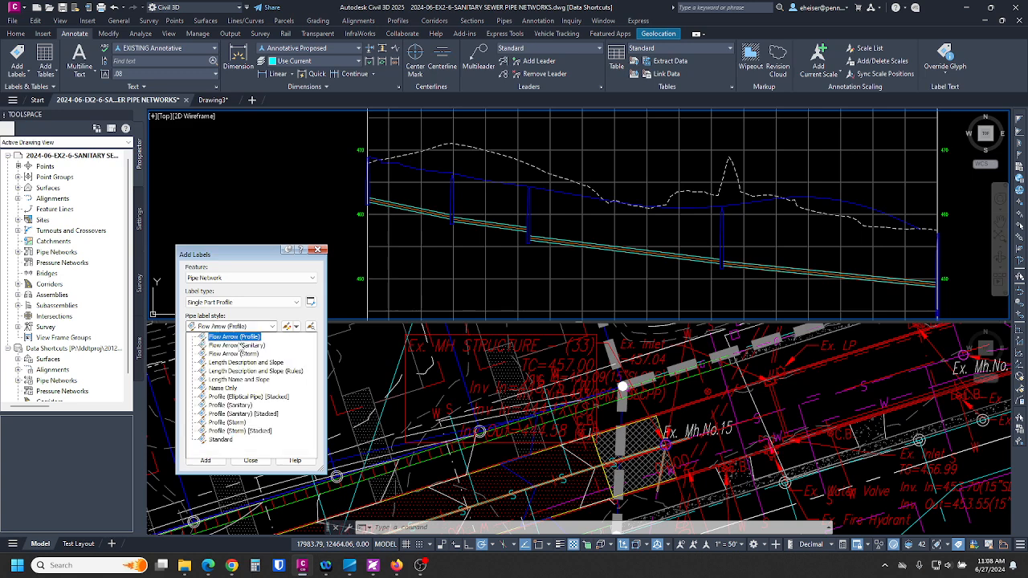
click(285, 373)
Label the first sanitary pipe run and the manholes at both of its ends in the profile view
click(206, 460)
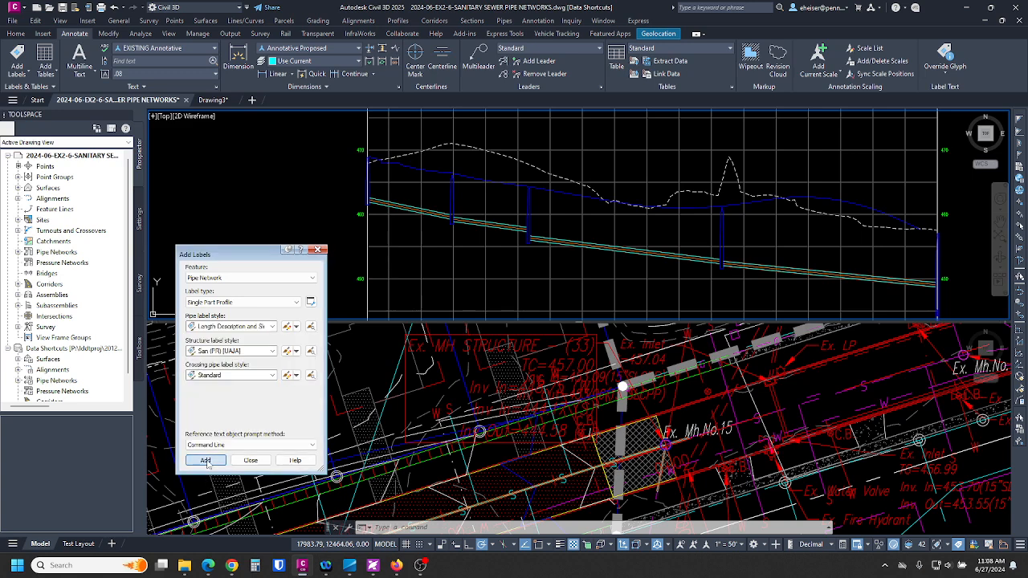
scroll(372, 187, up, 3)
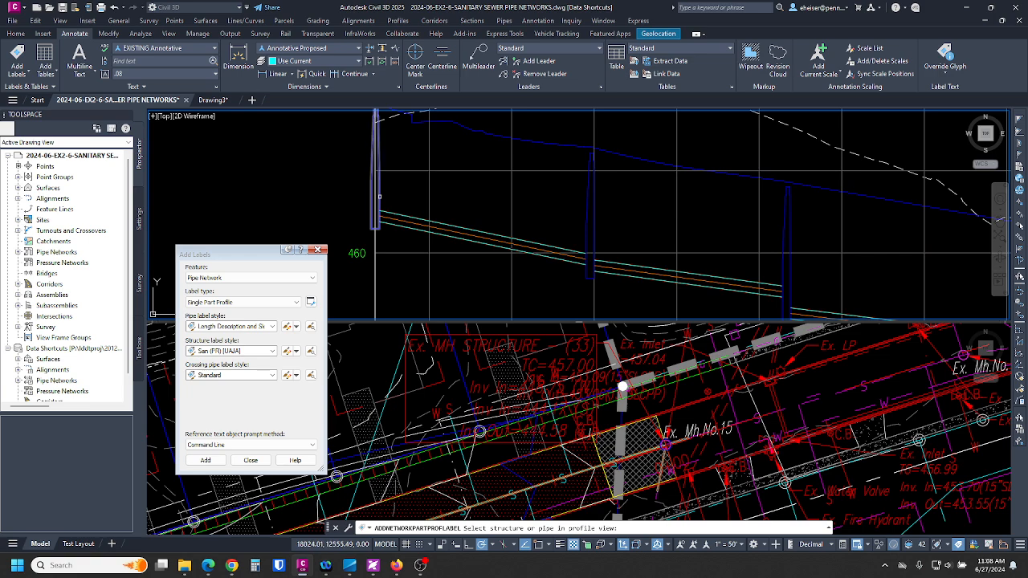
click(416, 219)
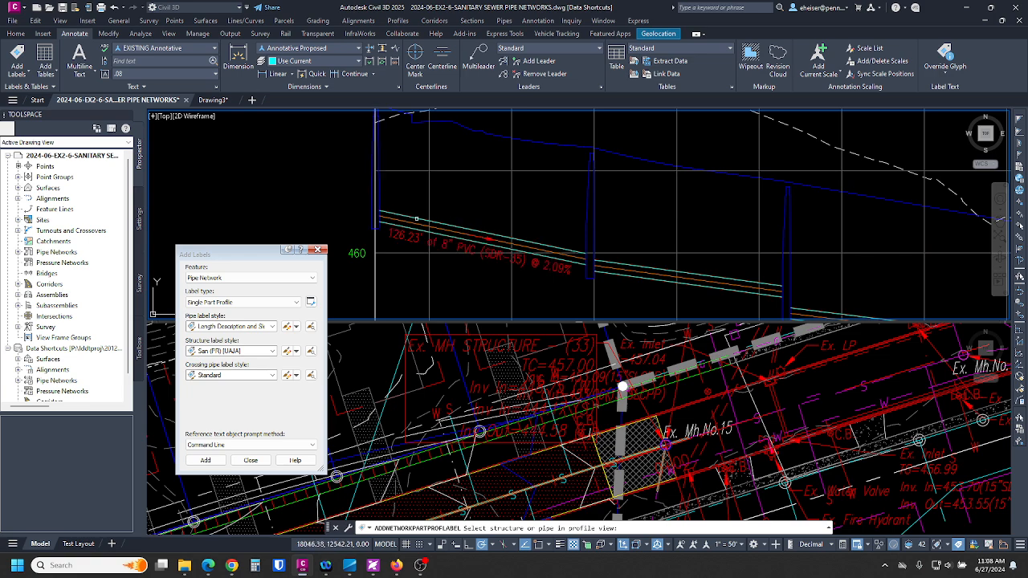
click(582, 233)
scroll(579, 198, down, 2)
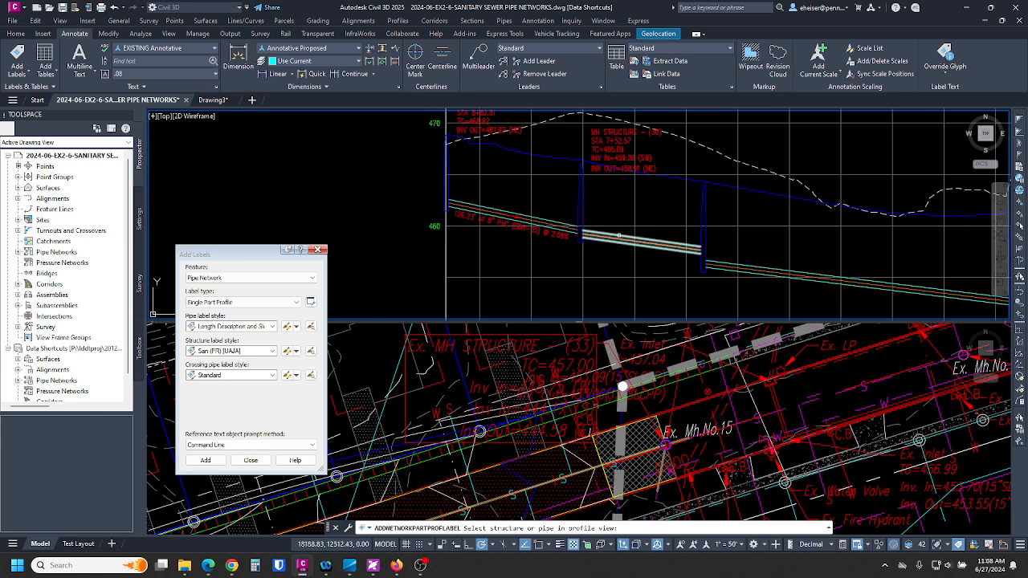
Label the remaining three pipe runs and the two manholes between them in the profile view, and end the labeling command
click(619, 235)
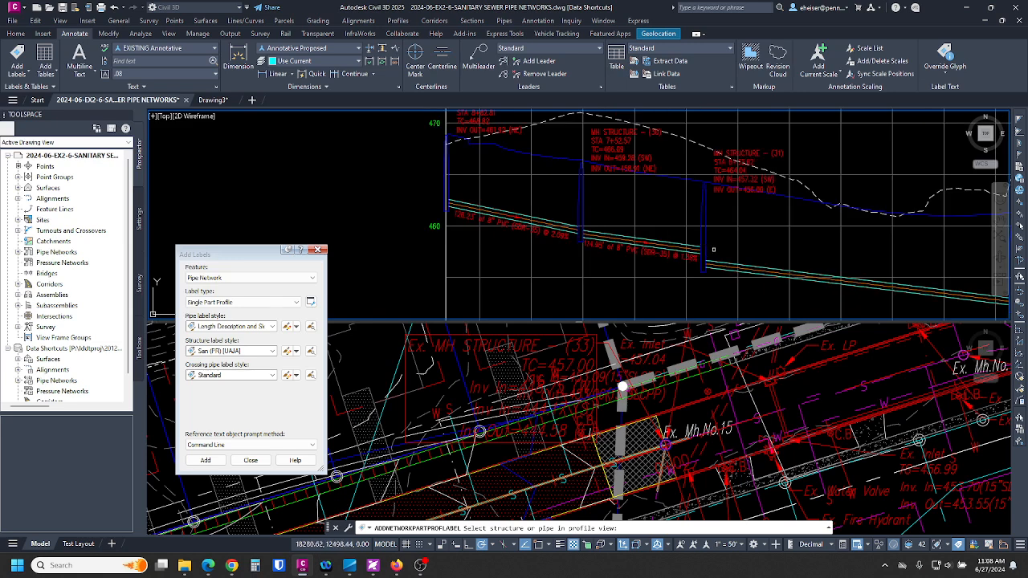
click(717, 264)
middle_drag(782, 254, 345, 183)
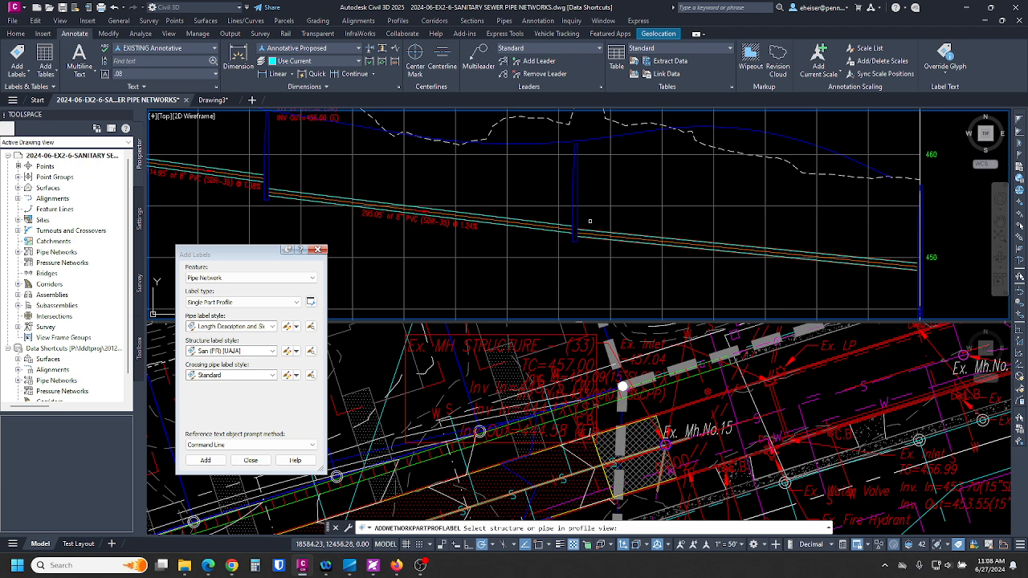
click(603, 232)
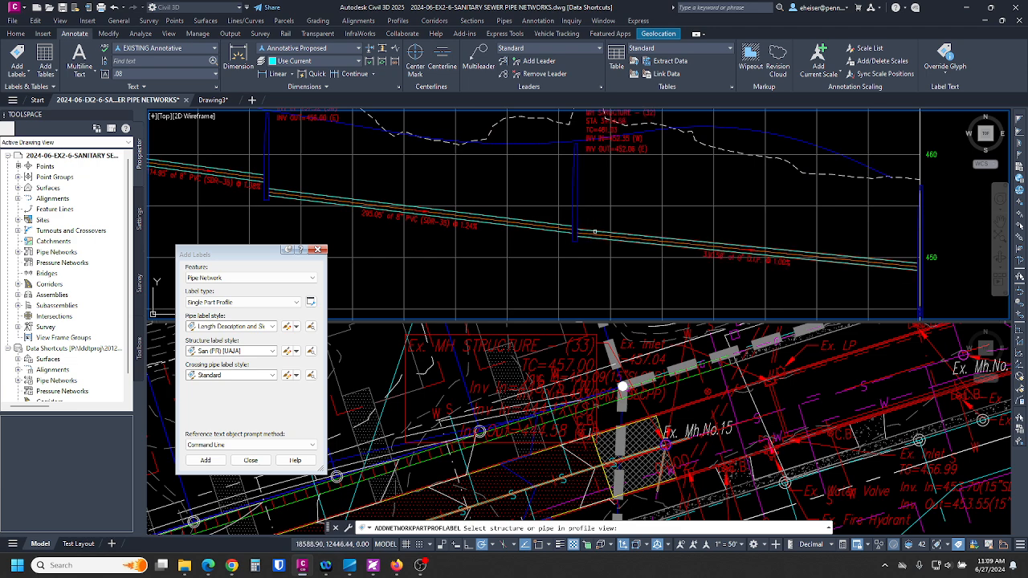
scroll(764, 269, up, 2)
key(Escape)
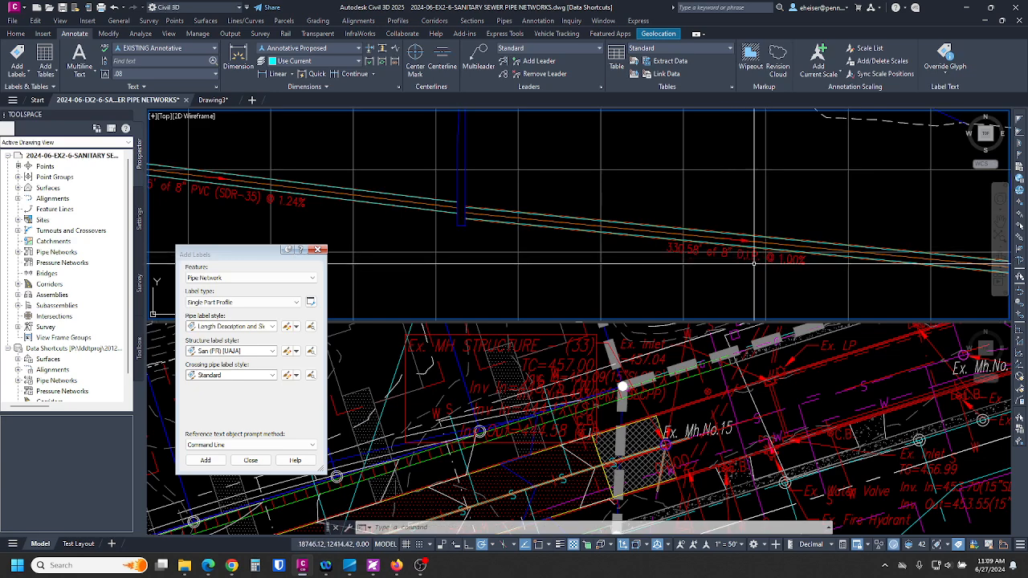
scroll(747, 251, down, 2)
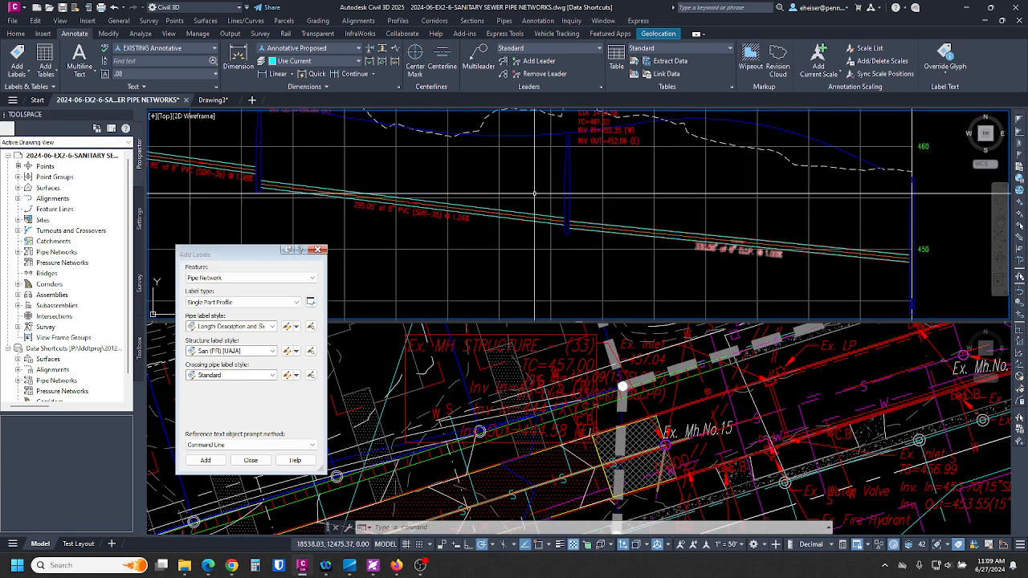
middle_drag(395, 208, 541, 240)
scroll(542, 239, down, 4)
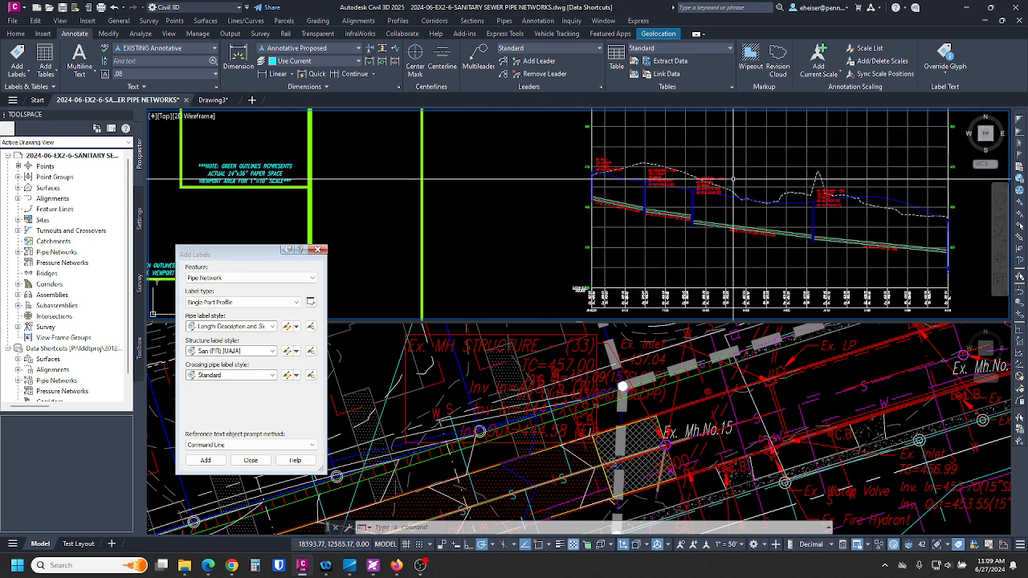
Move the MH-1 manhole label at the profile's upstream end down below the pipe run
scroll(578, 160, up, 1)
click(578, 160)
click(566, 175)
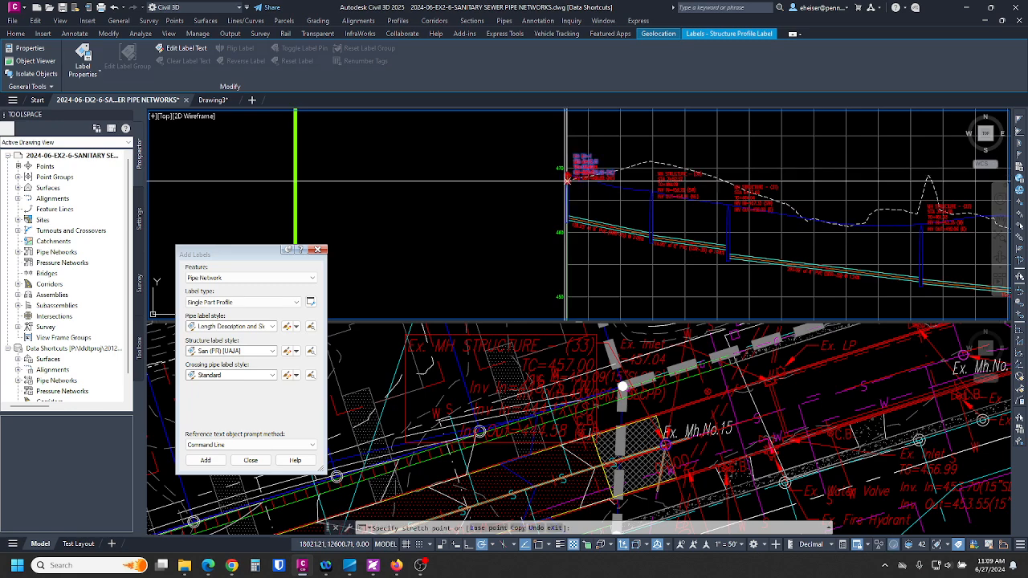
scroll(567, 271, up, 2)
click(568, 270)
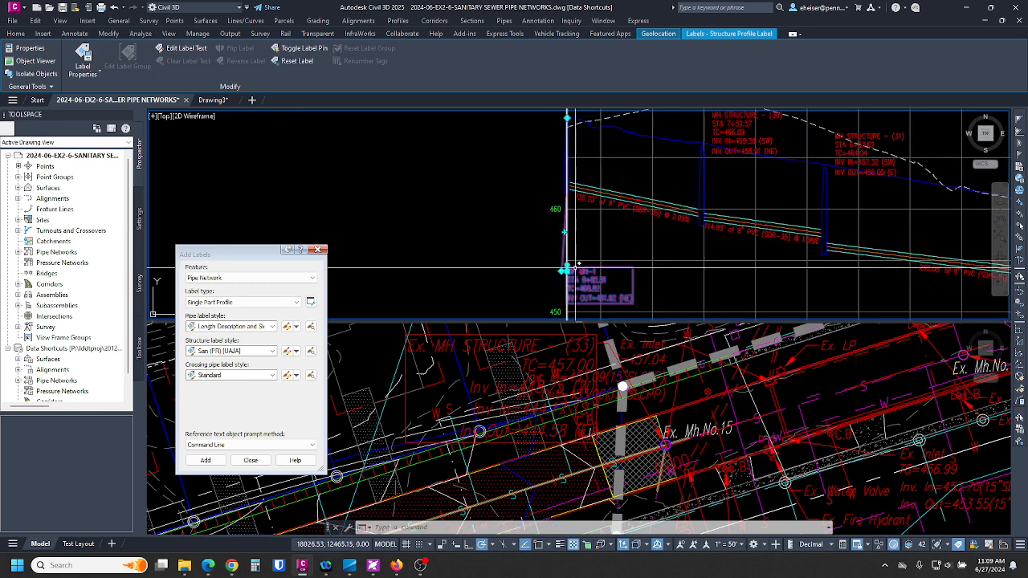
Move the second pipe run's profile label off the pipe to open space below it, with a leader back to the pipe
scroll(568, 270, down, 2)
middle_drag(601, 257, 437, 241)
click(572, 246)
scroll(562, 253, up, 3)
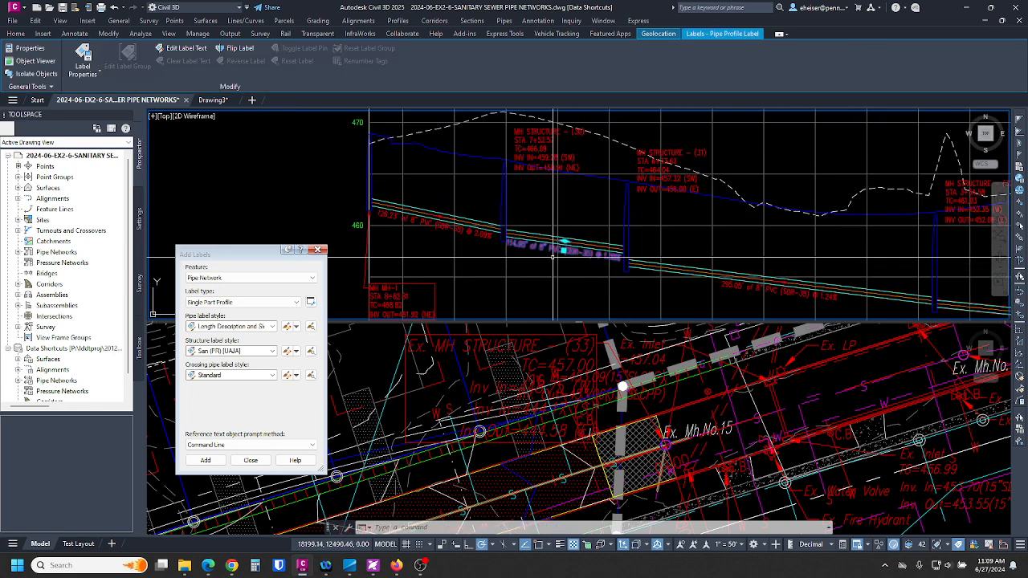
scroll(673, 277, down, 3)
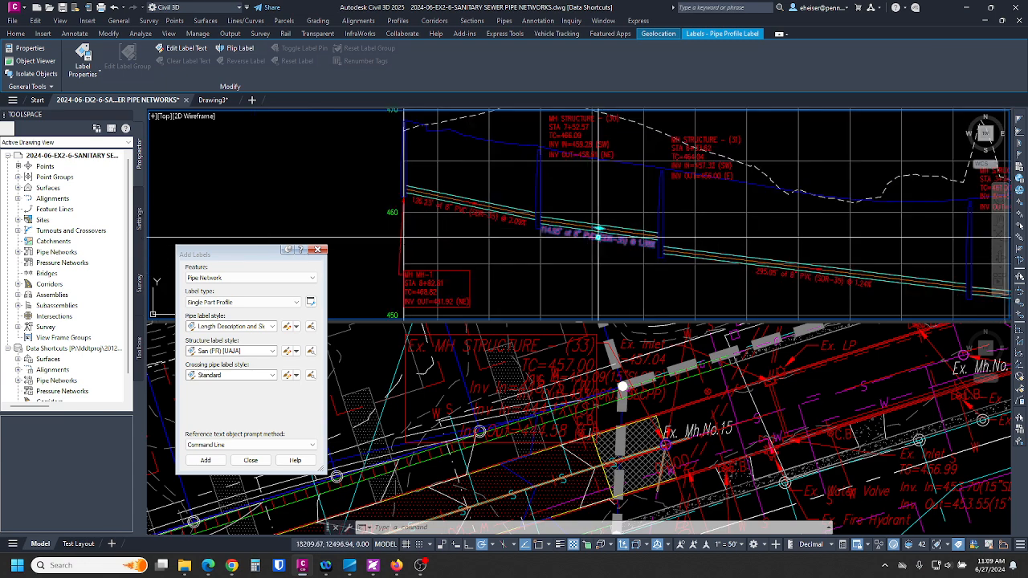
click(600, 229)
click(594, 233)
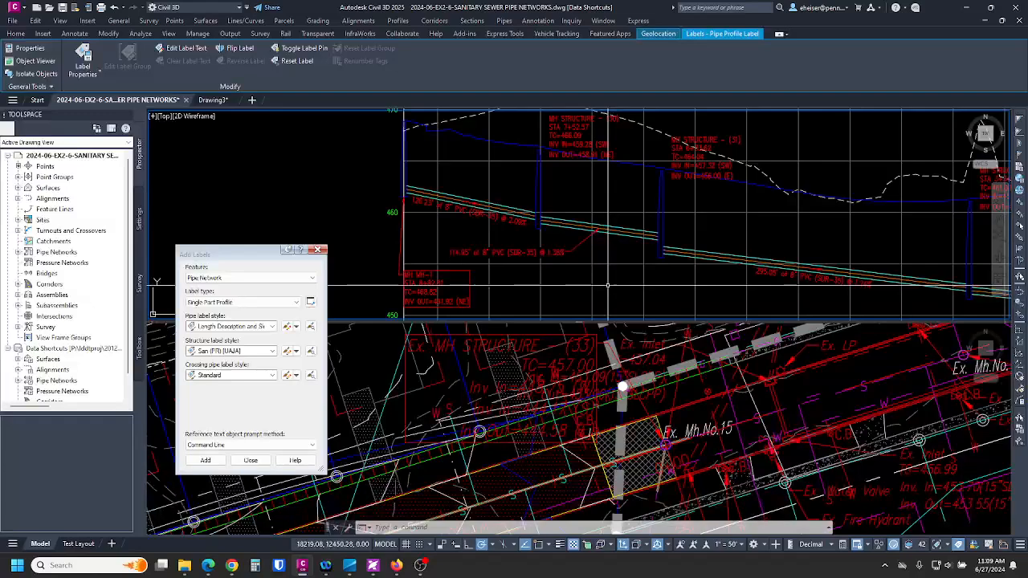
key(Escape)
scroll(440, 178, down, 2)
middle_drag(783, 243, 677, 243)
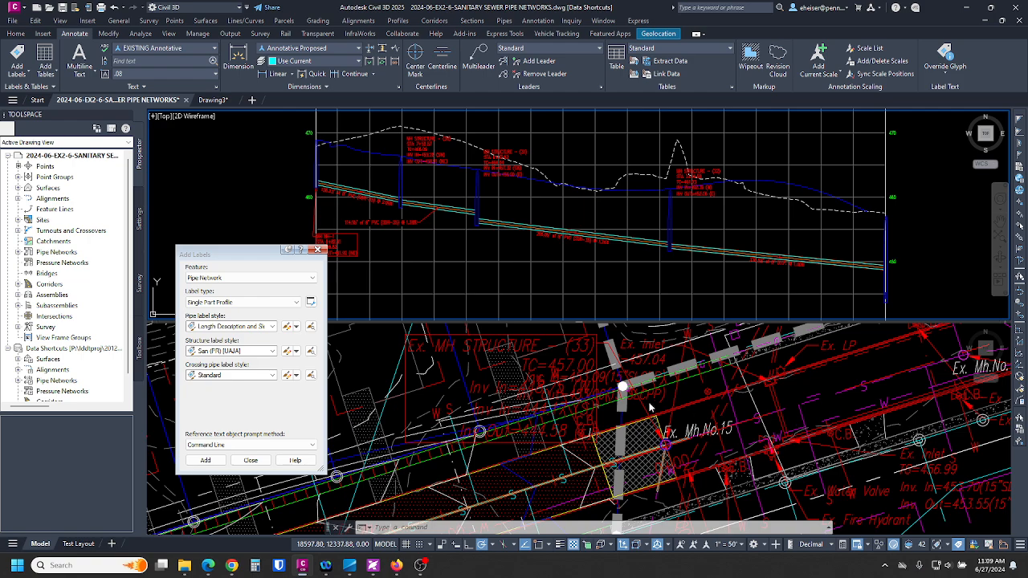
Set the object style of Structure - (33) at existing manhole No. 15 in plan to EX-PTE - Sanitary: Manhole
scroll(654, 413, up, 5)
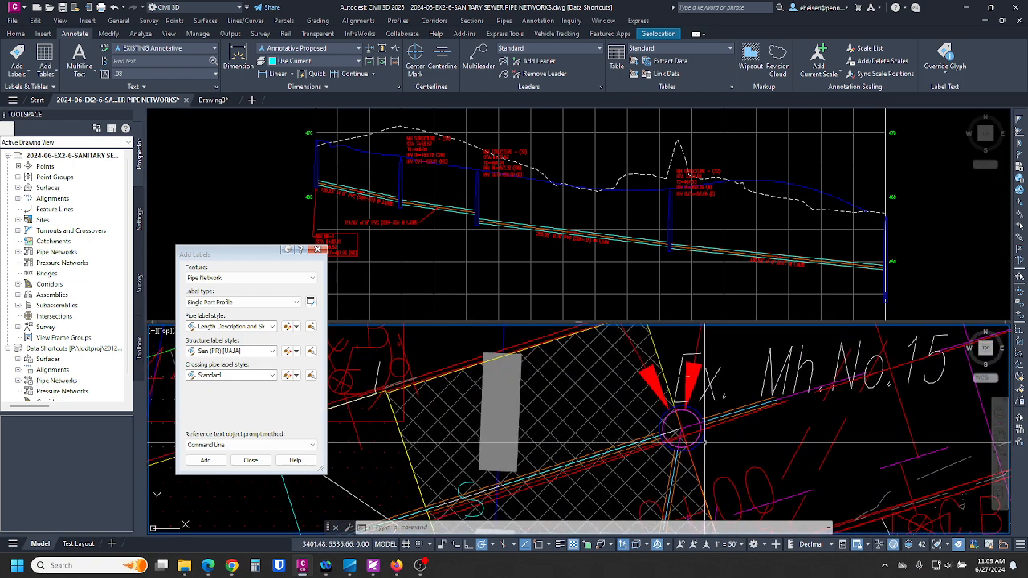
scroll(705, 442, up, 1)
scroll(700, 441, down, 1)
mouse_move(701, 440)
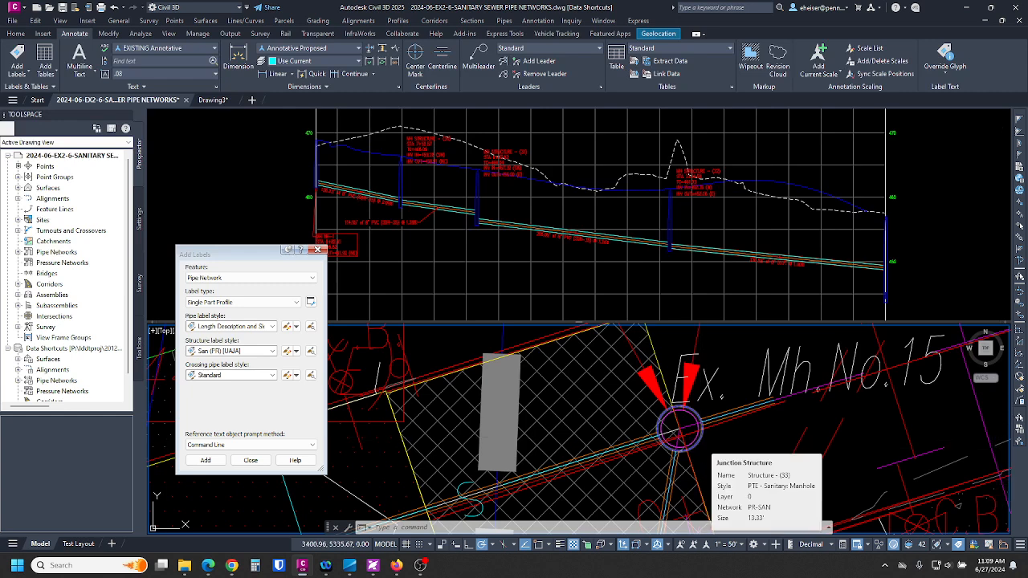
click(698, 440)
right_click(605, 403)
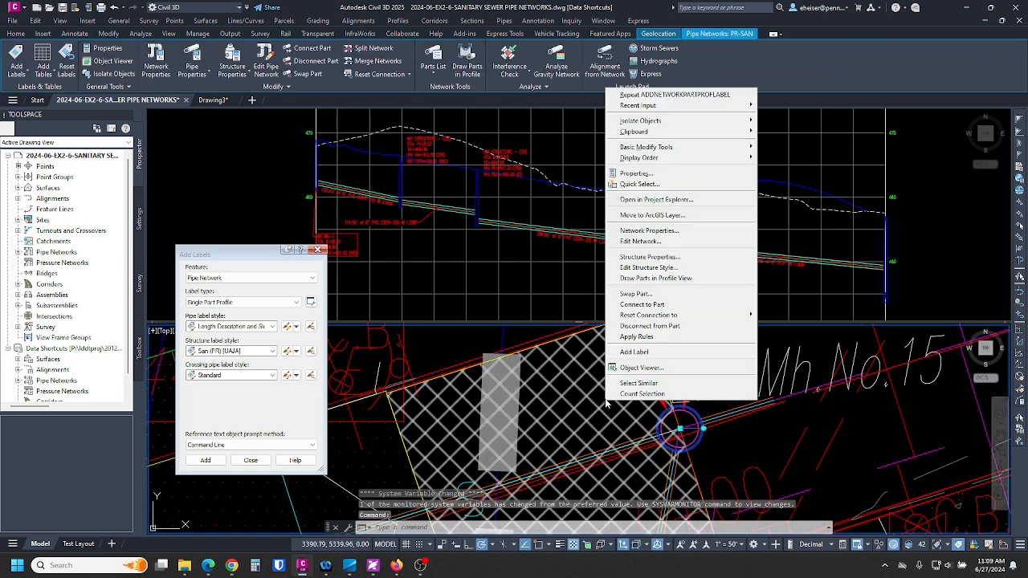
click(636, 257)
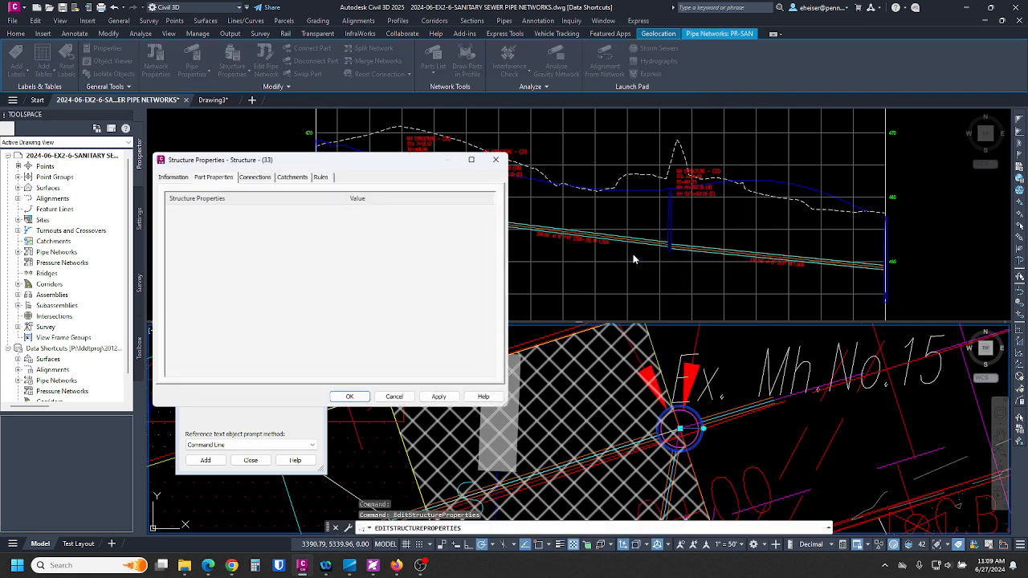
click(173, 178)
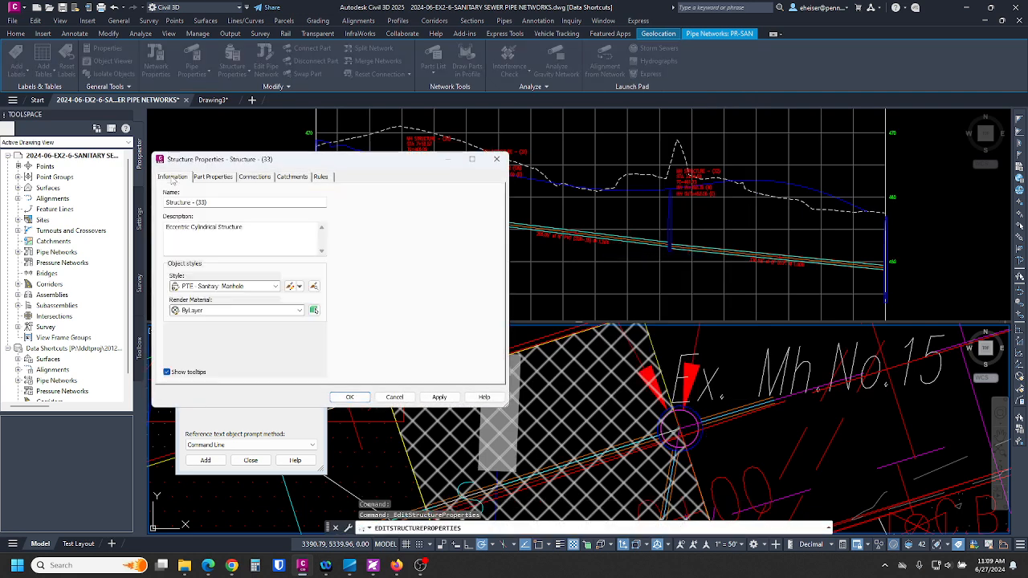
click(251, 286)
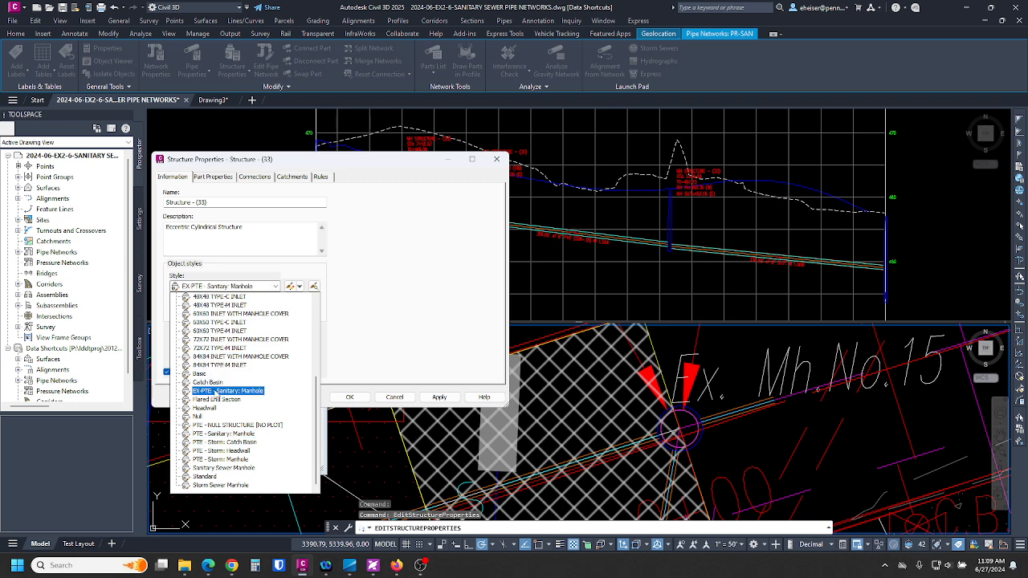
click(215, 391)
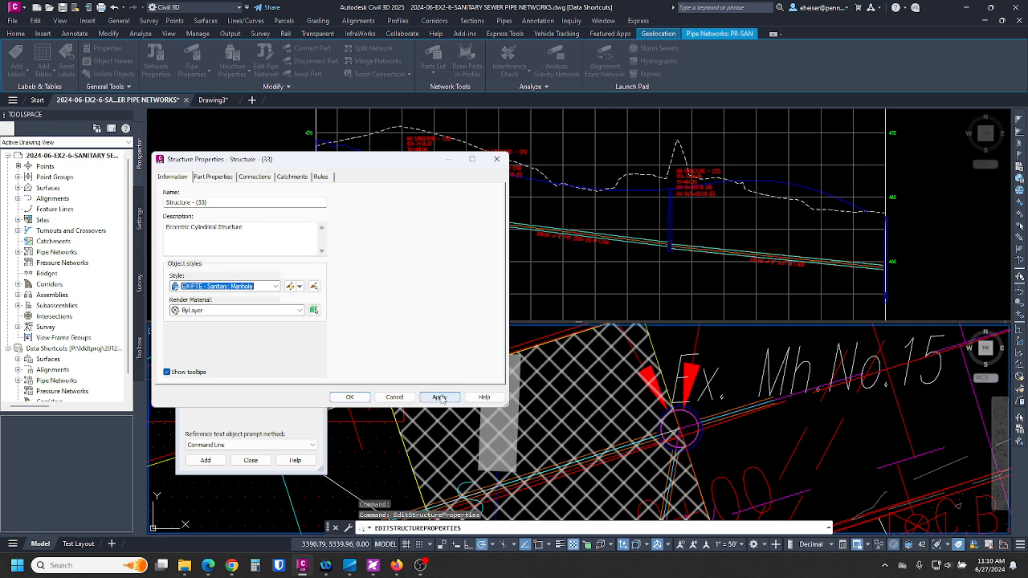
click(349, 398)
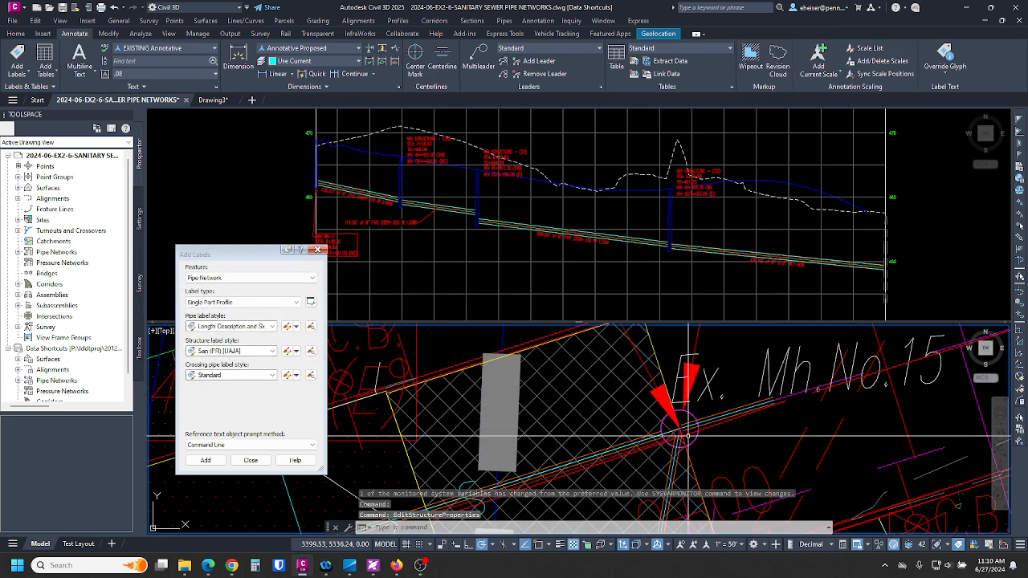
Examine the restyled manhole in the plan view and at the downstream end of the profile view
scroll(688, 436, up, 4)
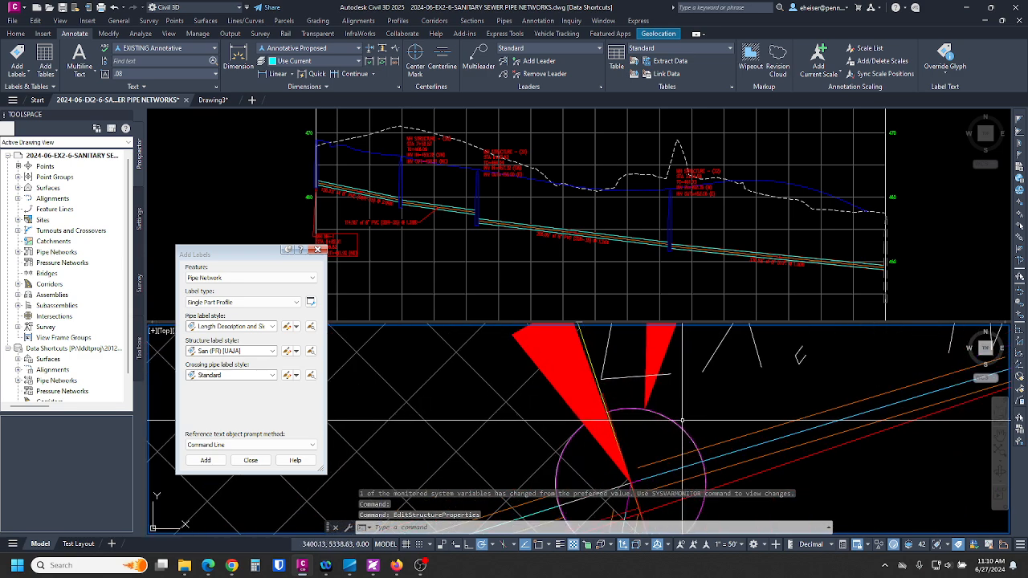
scroll(681, 419, down, 3)
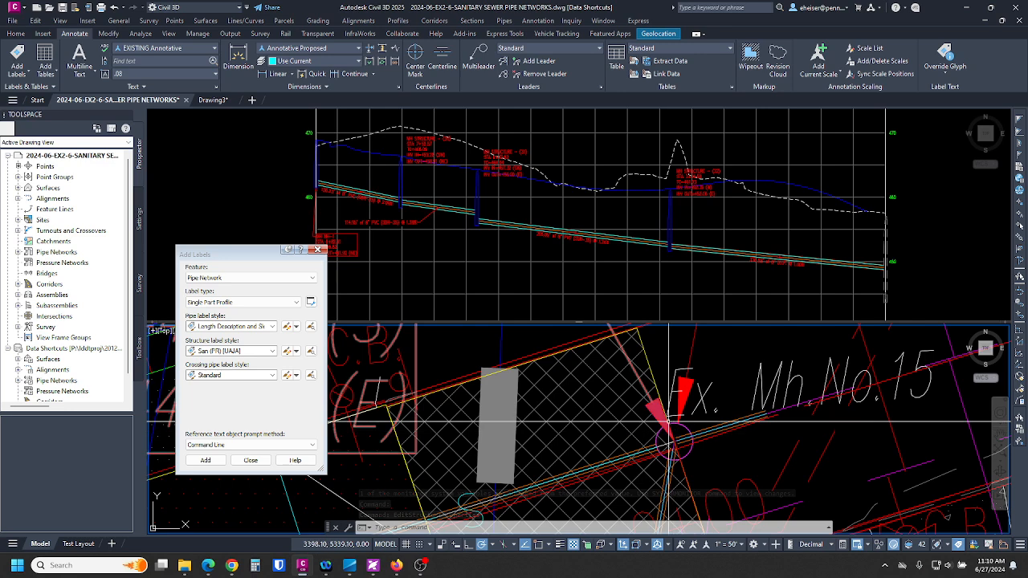
click(889, 261)
scroll(889, 262, up, 4)
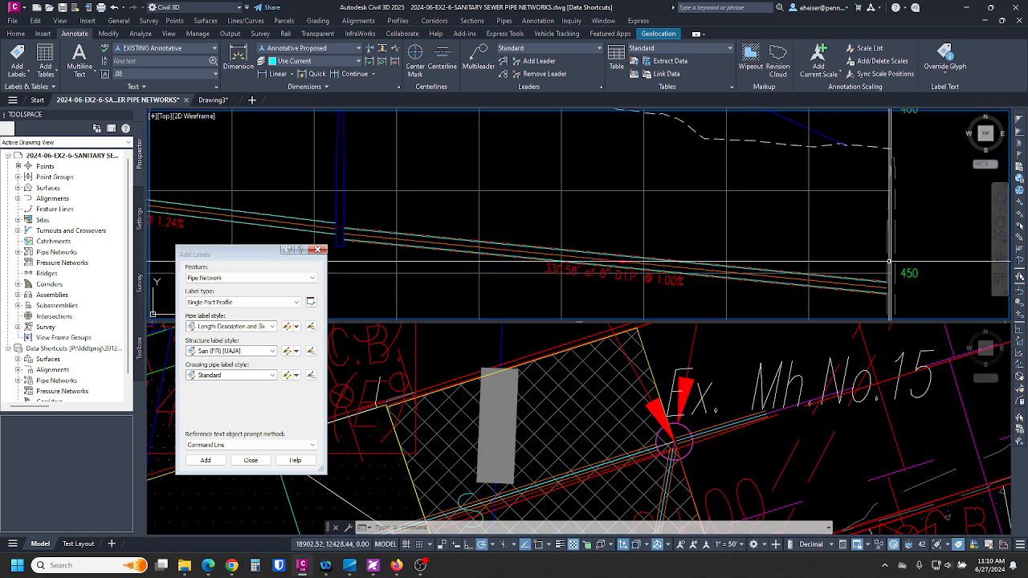
middle_drag(890, 262, 817, 199)
Set the object style of Pipe - (36), the short stub northeast of existing manhole No. 15, to PTE-Existing Sanitary
click(692, 447)
scroll(704, 457, up, 2)
middle_drag(703, 457, 712, 393)
click(725, 348)
middle_drag(727, 356, 629, 416)
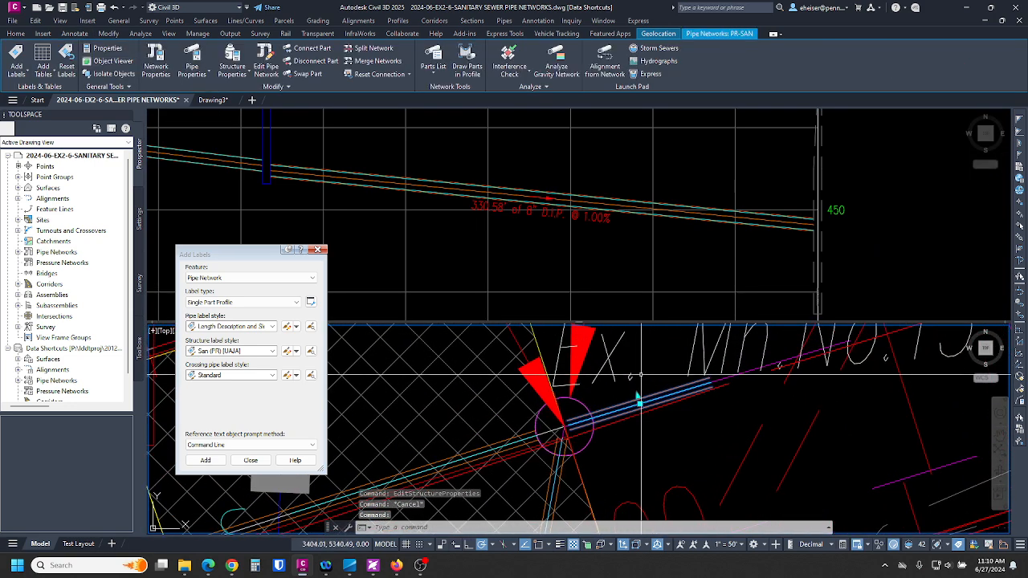
right_click(641, 375)
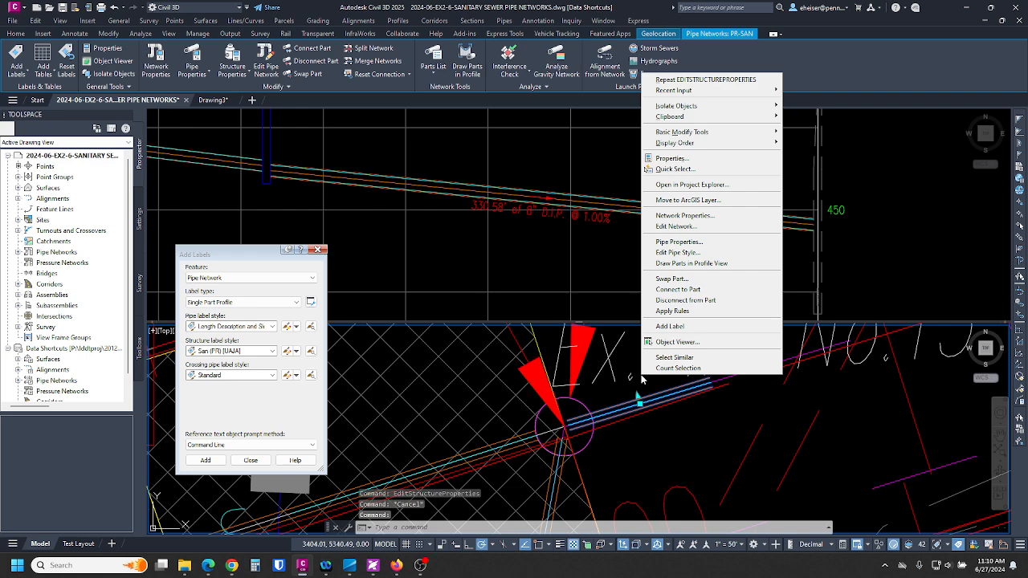
click(679, 242)
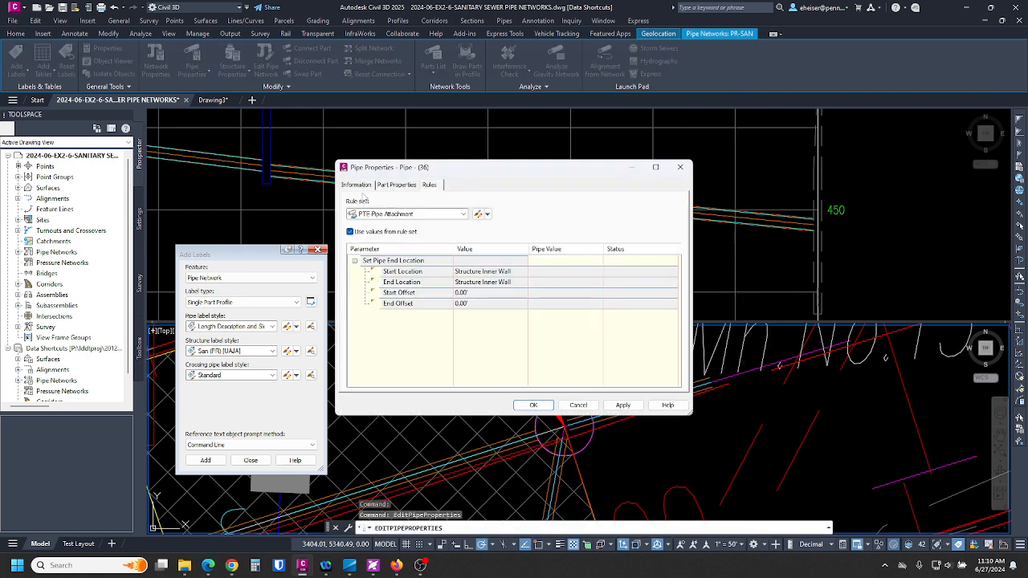
click(359, 185)
click(443, 295)
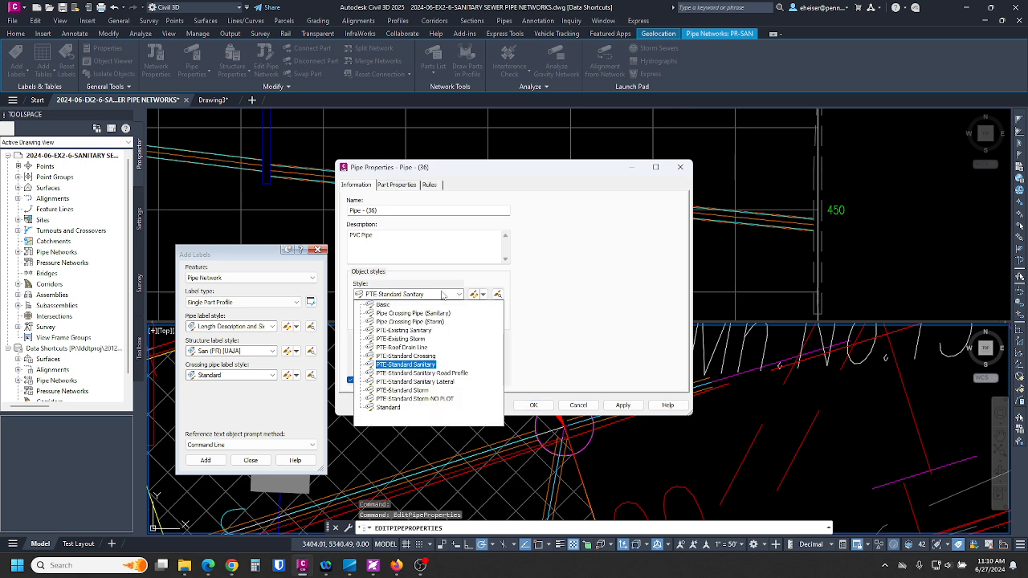
click(413, 331)
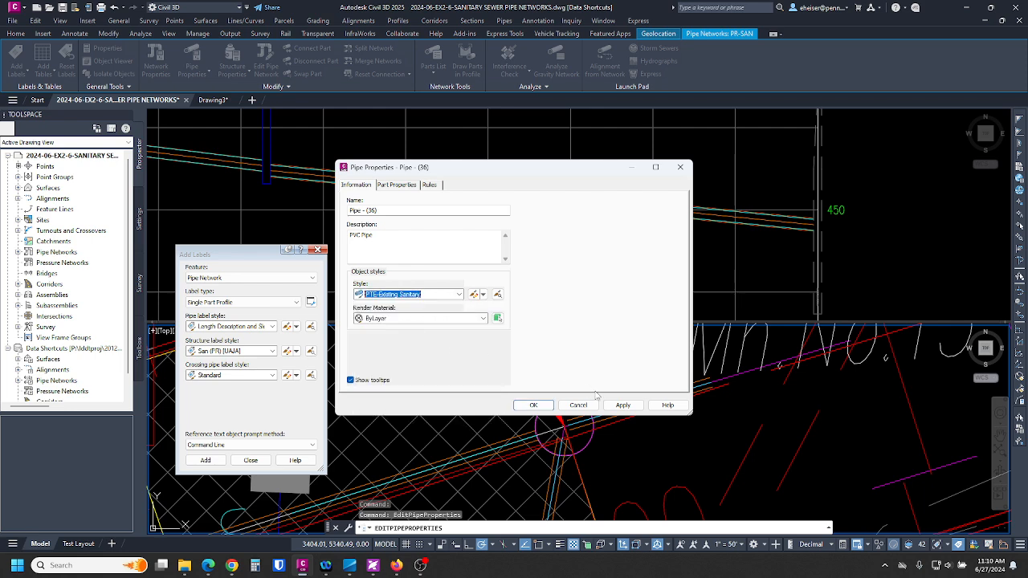
click(533, 405)
key(Escape)
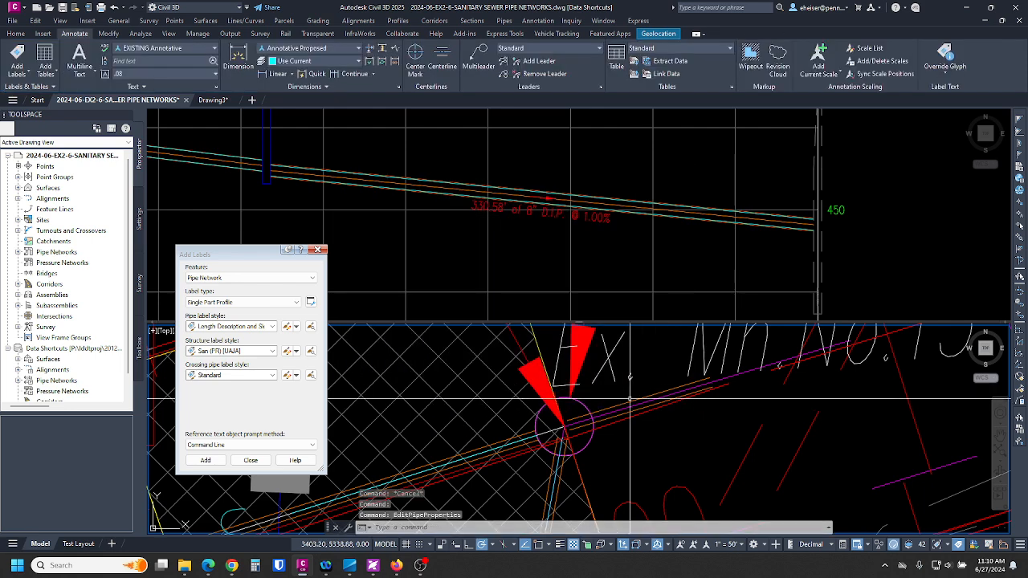
Examine how the restyled pipe stub displays against the existing sanitary linework at manhole No. 15
click(636, 401)
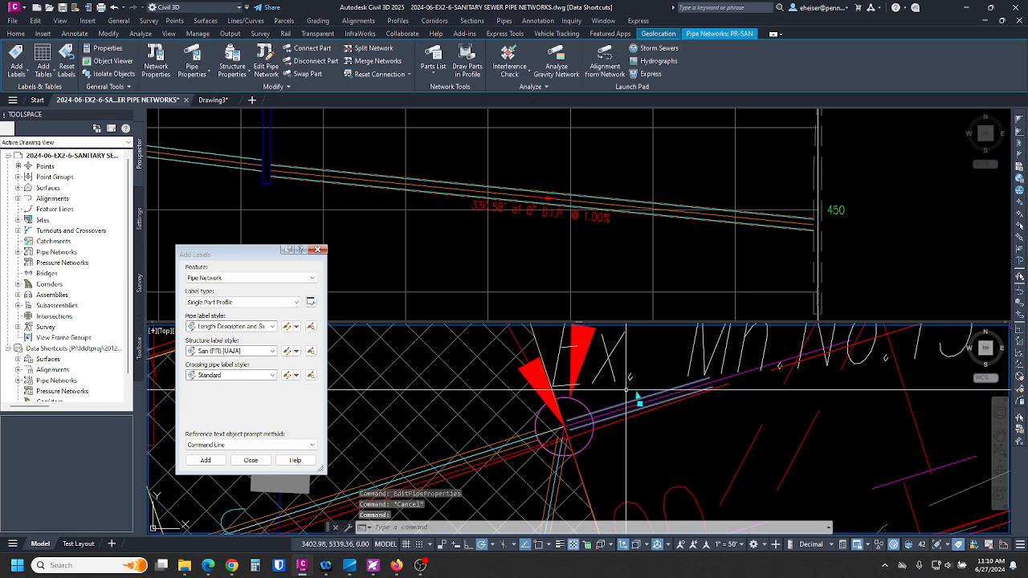
scroll(631, 400, up, 3)
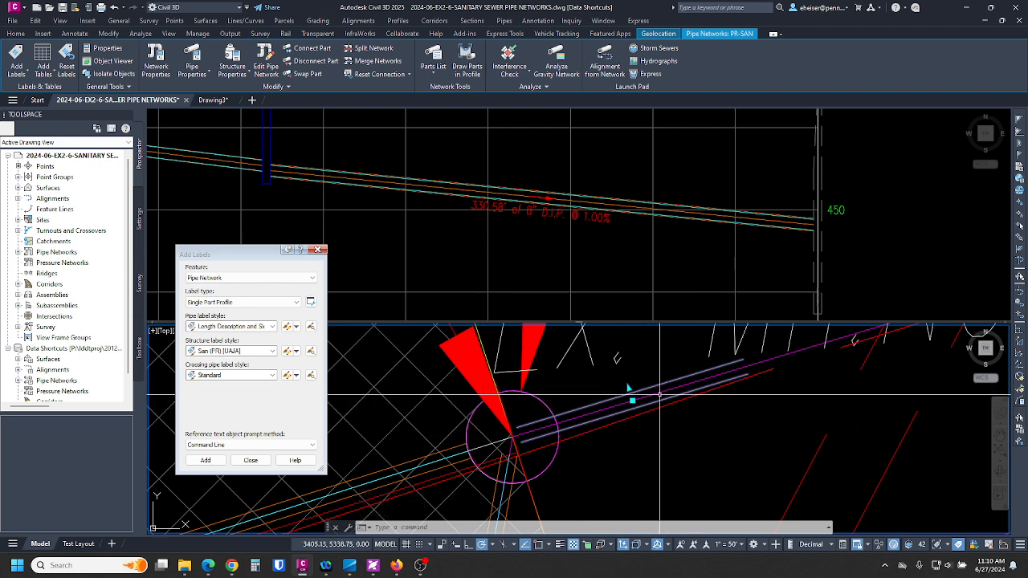
scroll(589, 421, down, 5)
key(Escape)
key(Escape)
key(Escape)
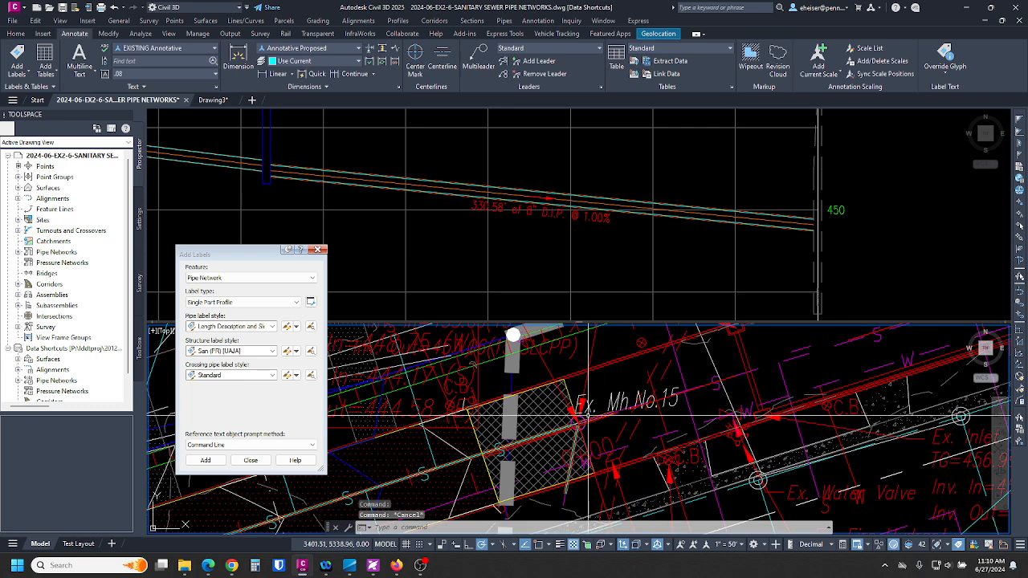
scroll(589, 425, up, 5)
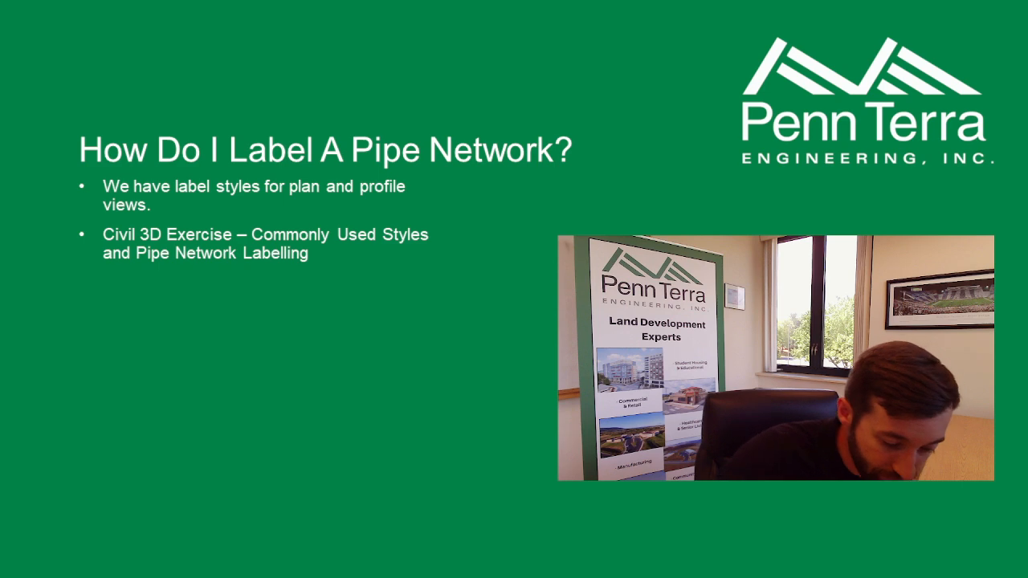
key(Right)
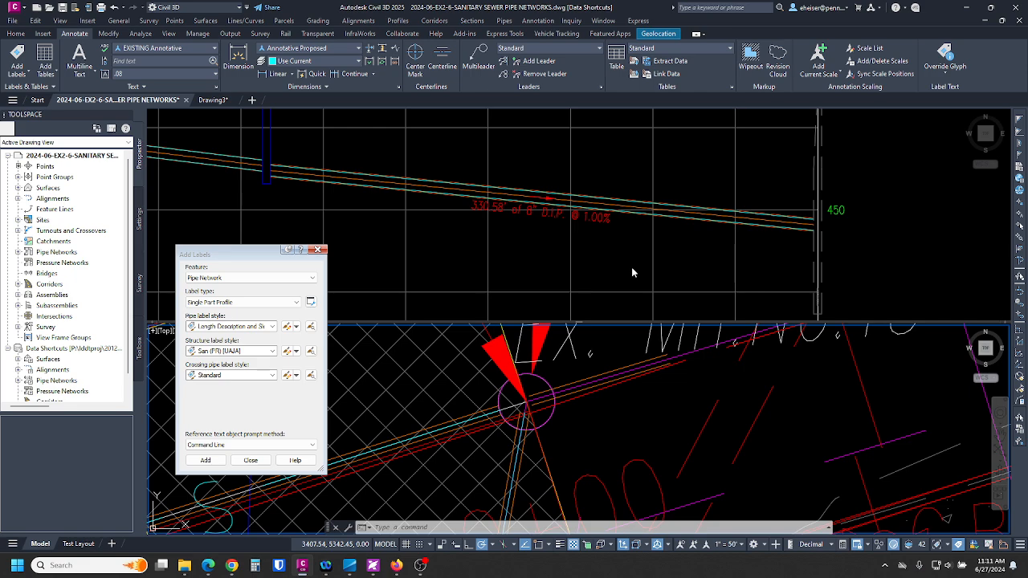
Locate the fully annotated road profile view, examine its pipe run and labels, and view the surrounding site plan
scroll(632, 269, down, 5)
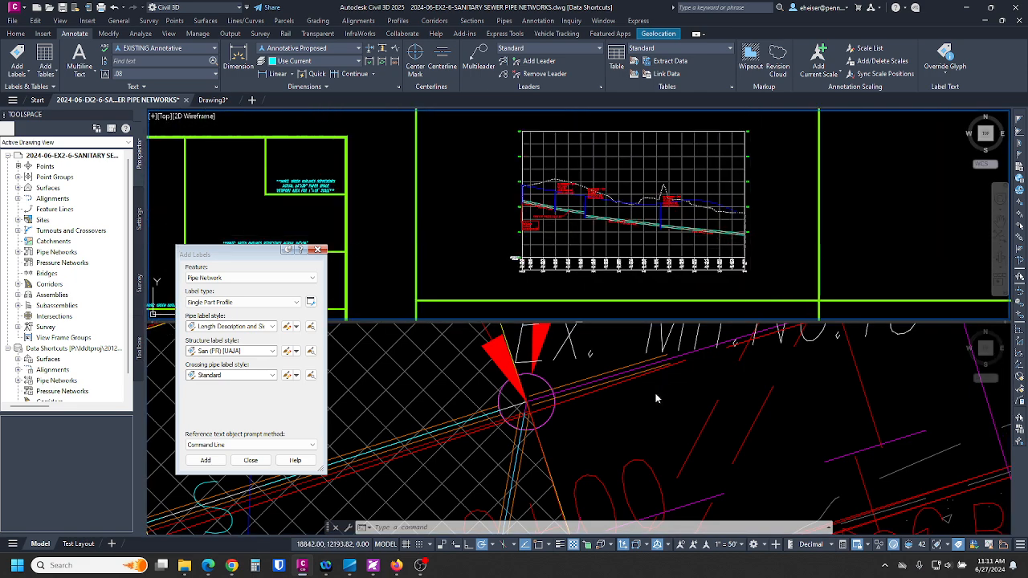
scroll(655, 399, down, 3)
scroll(747, 193, down, 5)
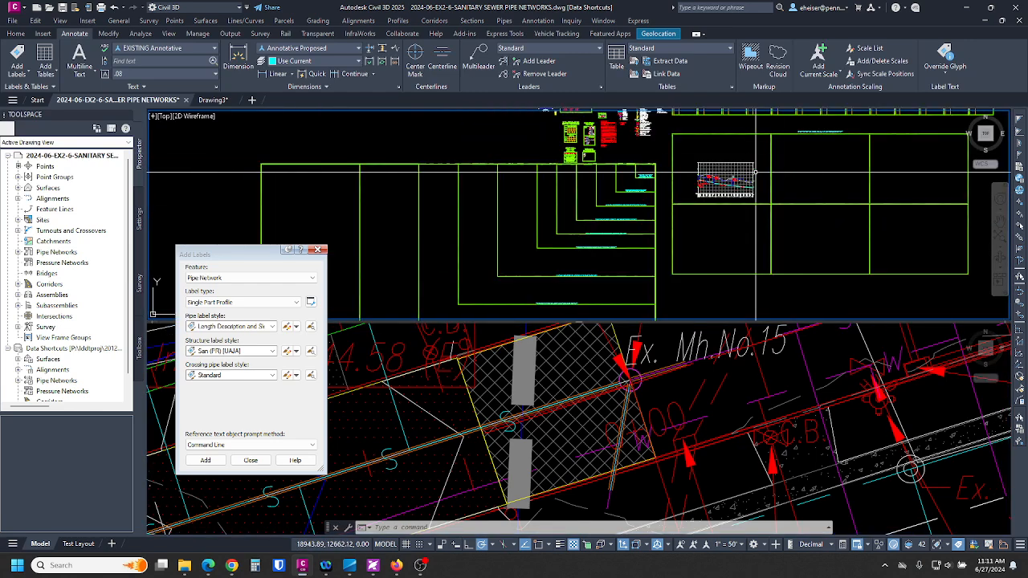
scroll(755, 171, down, 4)
scroll(647, 239, up, 6)
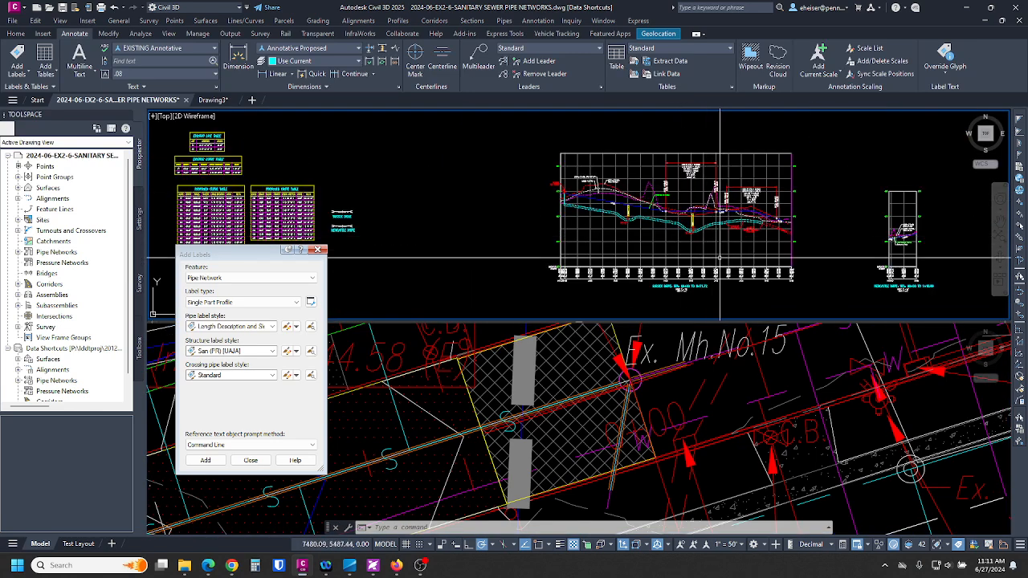
scroll(720, 258, up, 5)
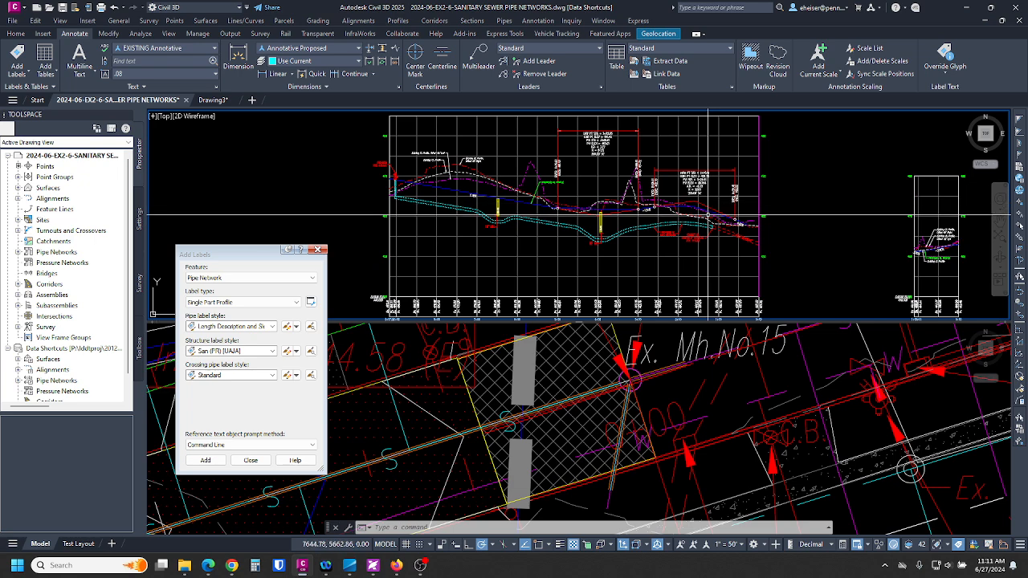
scroll(708, 216, up, 3)
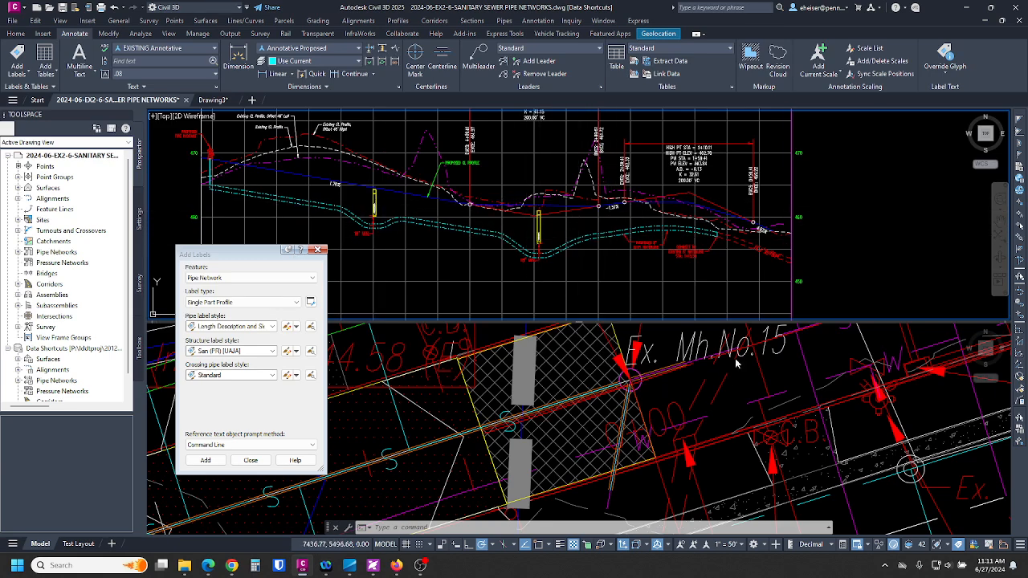
scroll(788, 213, down, 1)
middle_drag(743, 255, 670, 263)
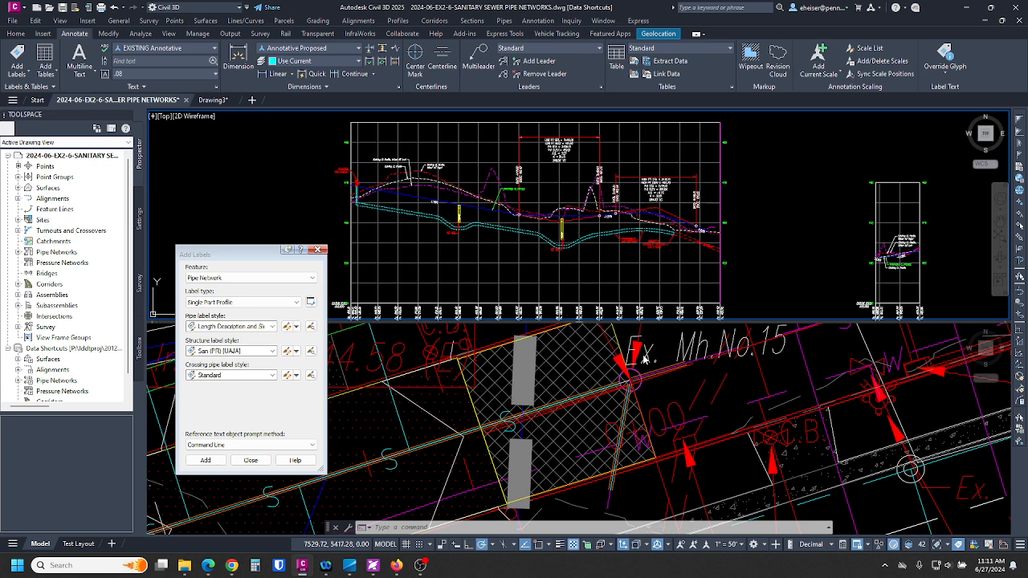
click(684, 394)
scroll(684, 394, down, 8)
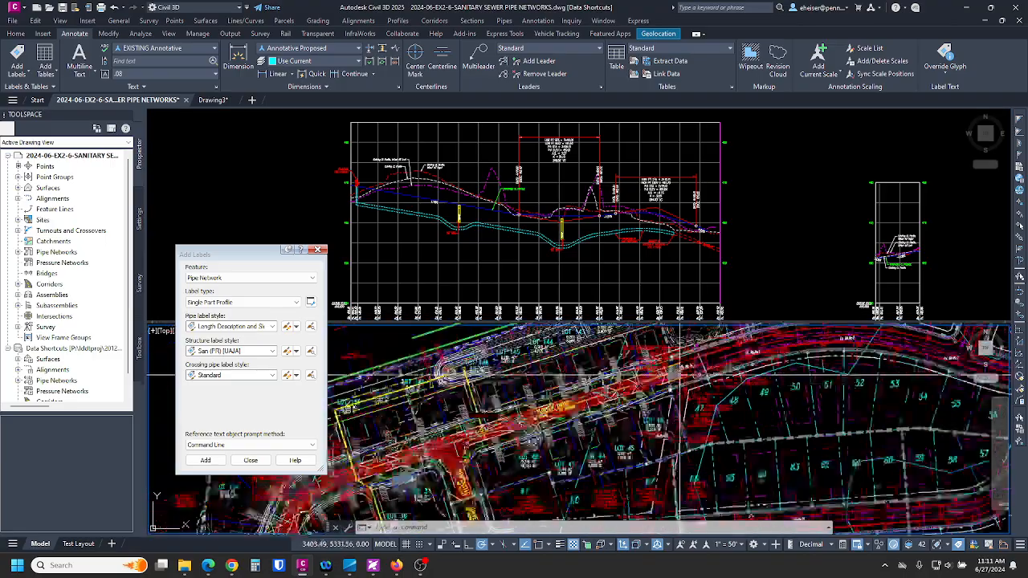
Select the PR-SAN pipes and proposed manholes from the cul-de-sac along Sussex Drive to existing manhole No. 15 and draw them in the Sussex Drive profile view
scroll(433, 431, up, 8)
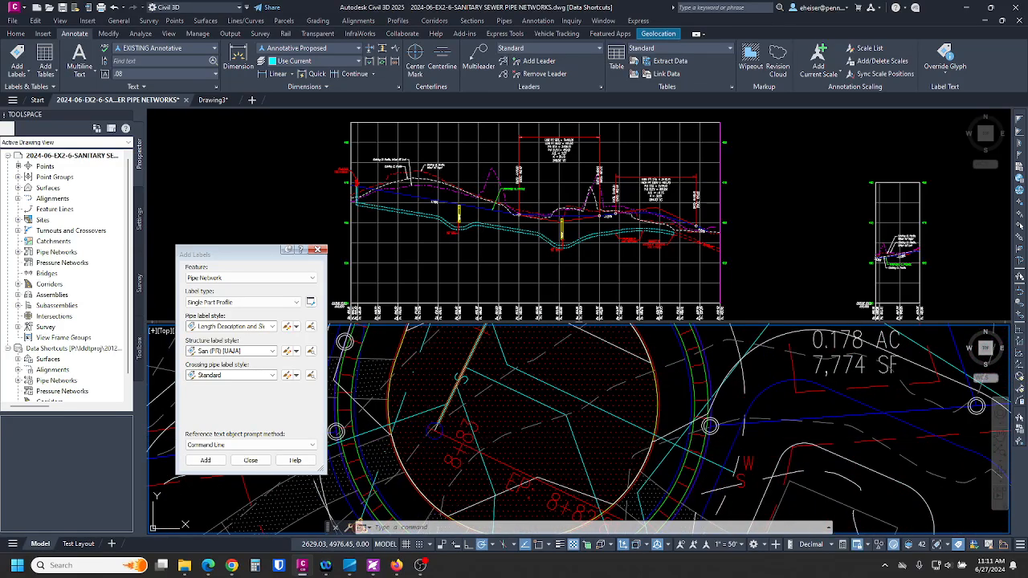
click(433, 418)
scroll(432, 417, up, 4)
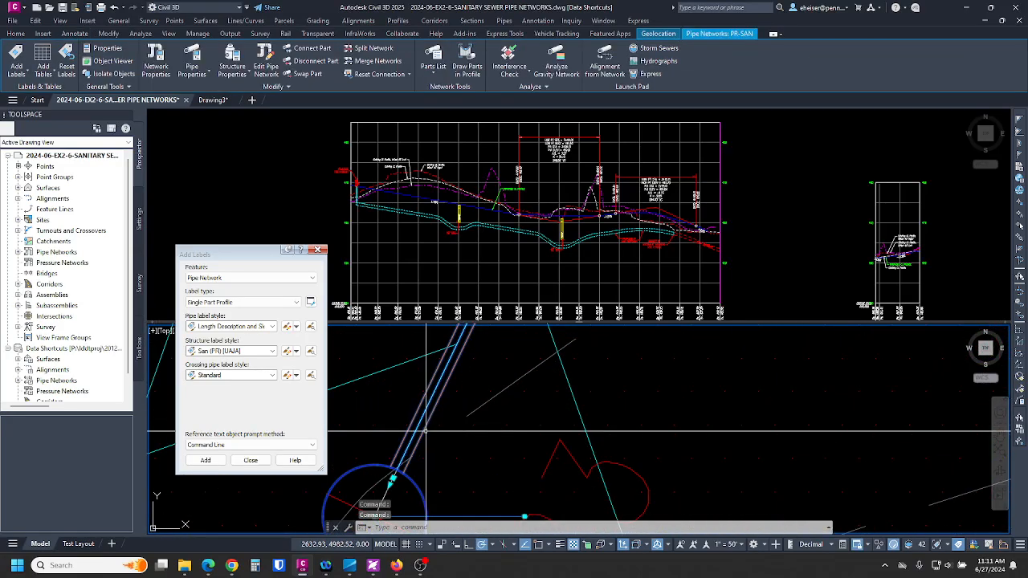
scroll(450, 397, down, 5)
scroll(434, 417, up, 7)
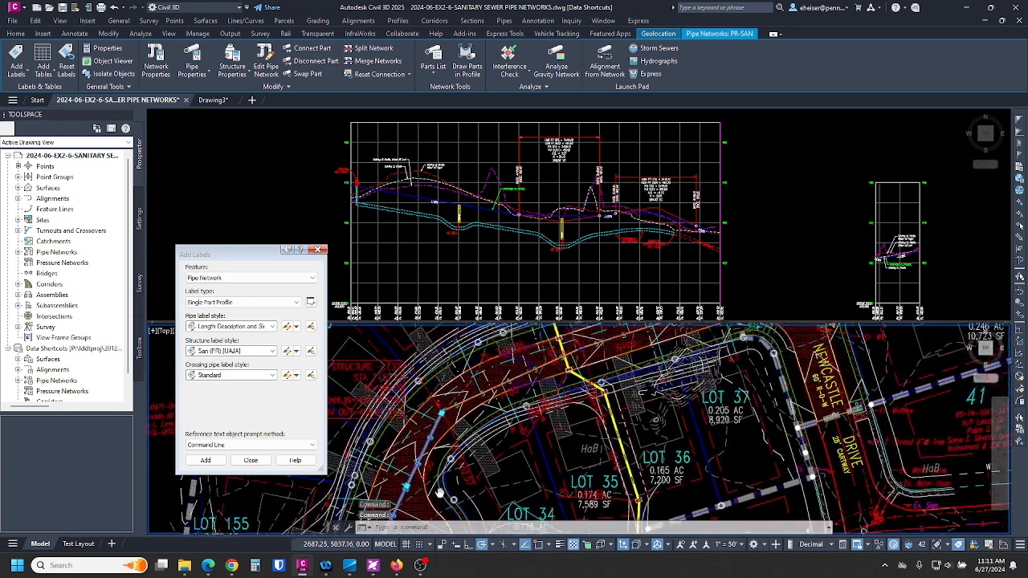
scroll(470, 425, down, 2)
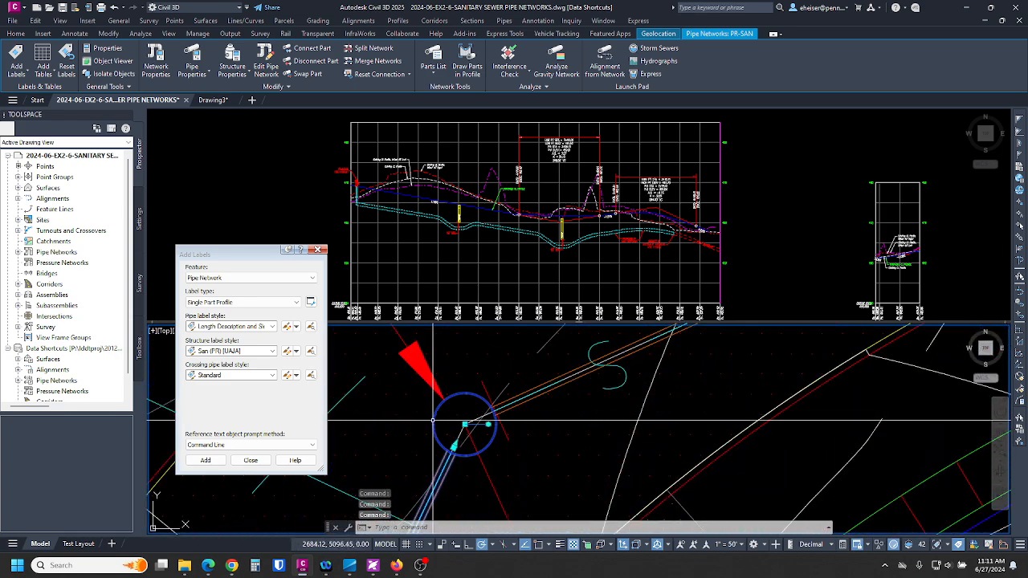
scroll(481, 384, down, 3)
scroll(484, 378, down, 4)
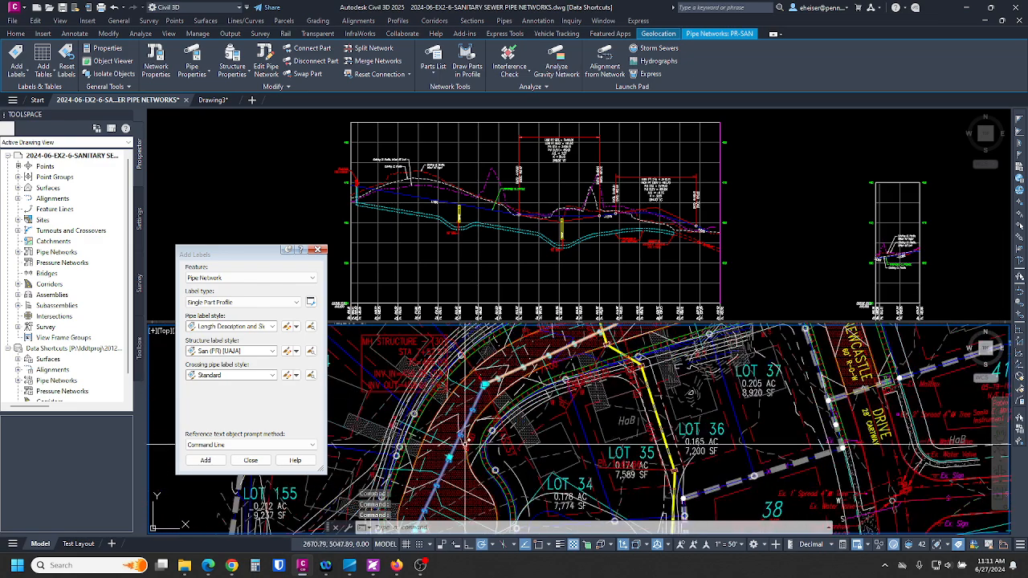
scroll(466, 395, up, 5)
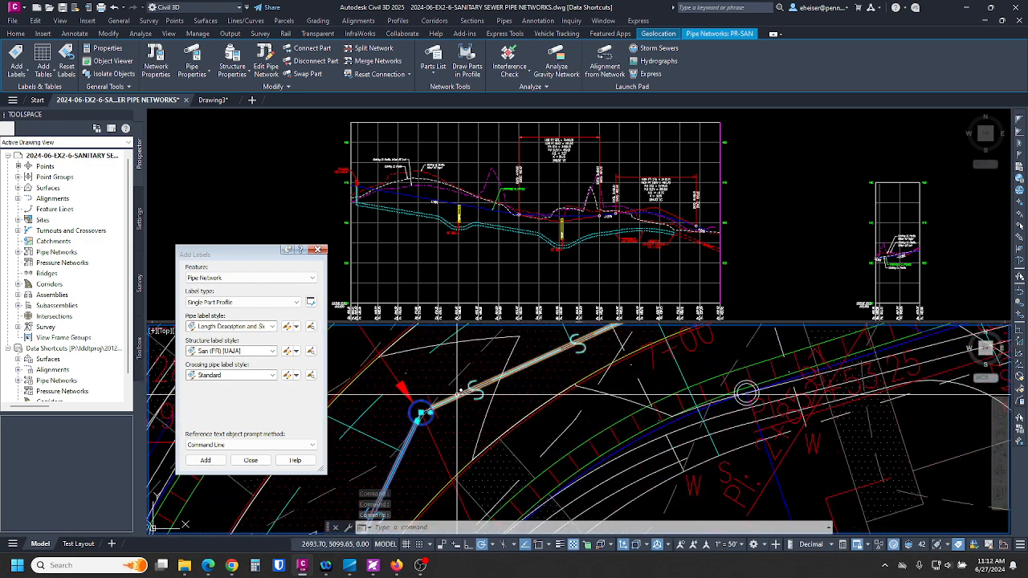
scroll(474, 385, down, 4)
middle_drag(677, 344, 482, 450)
scroll(504, 403, up, 5)
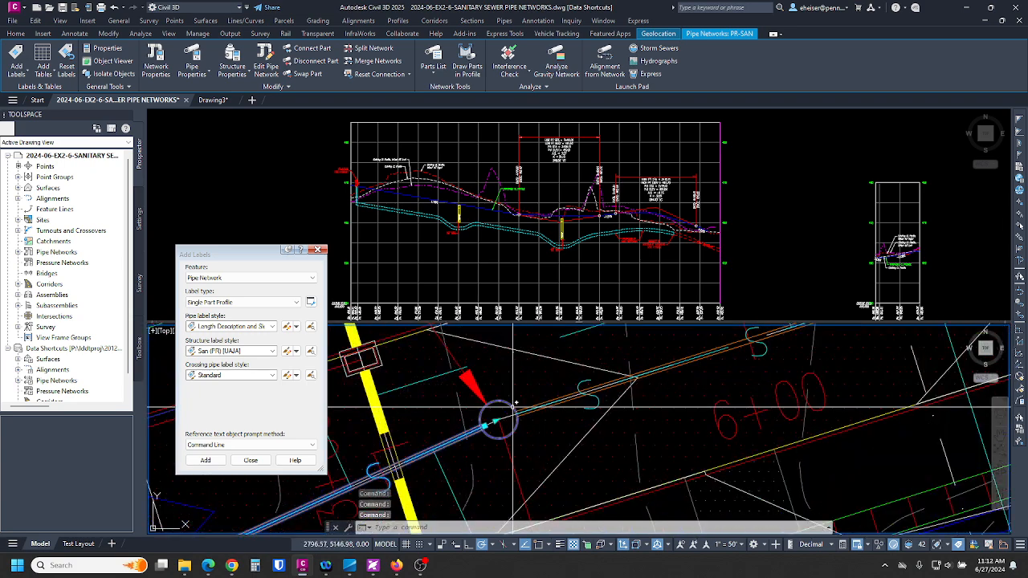
scroll(519, 408, down, 4)
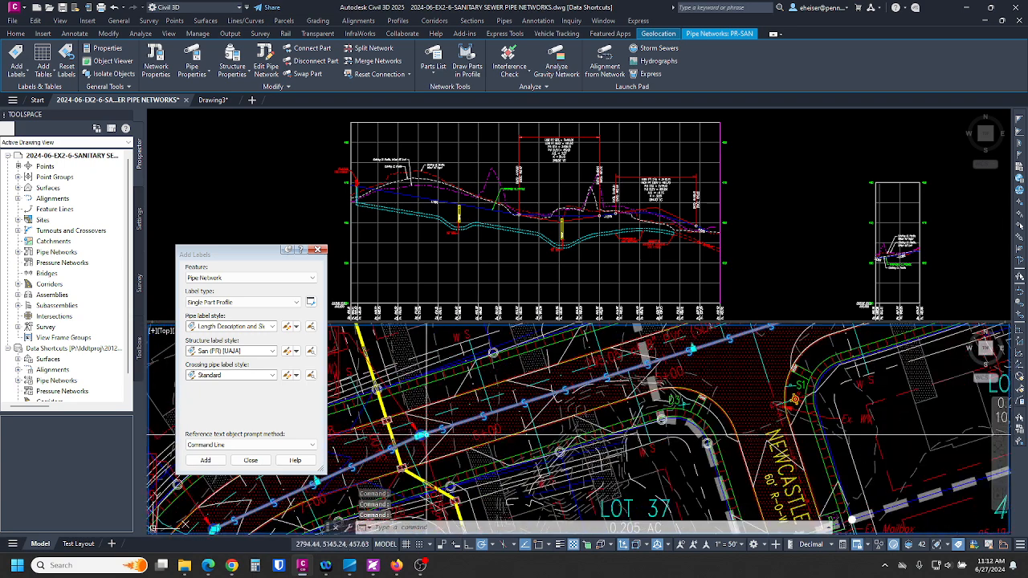
mouse_move(520, 408)
middle_down()
mouse_move(613, 401)
mouse_move(526, 523)
middle_up()
scroll(526, 523, up, 5)
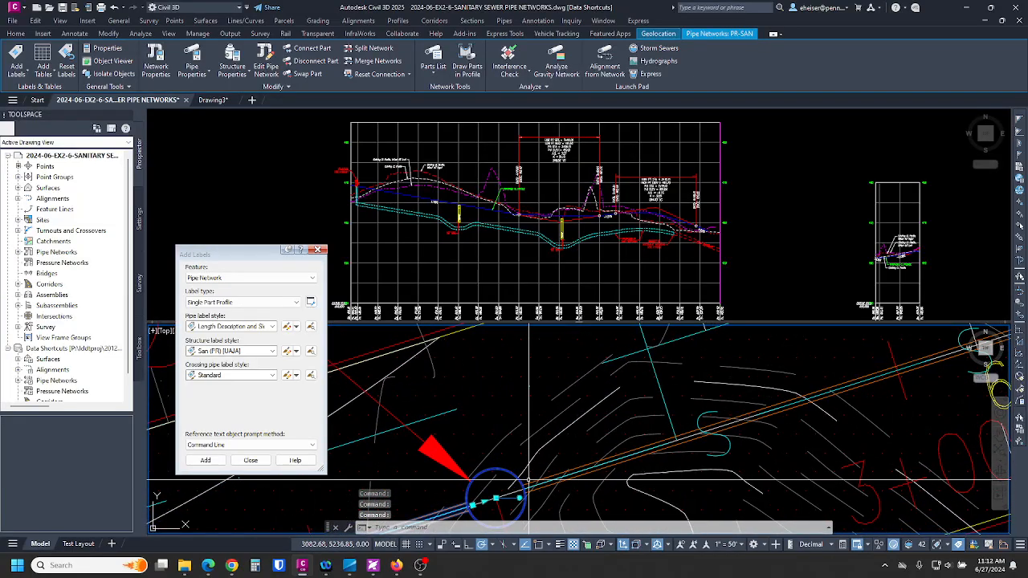
scroll(527, 485, down, 4)
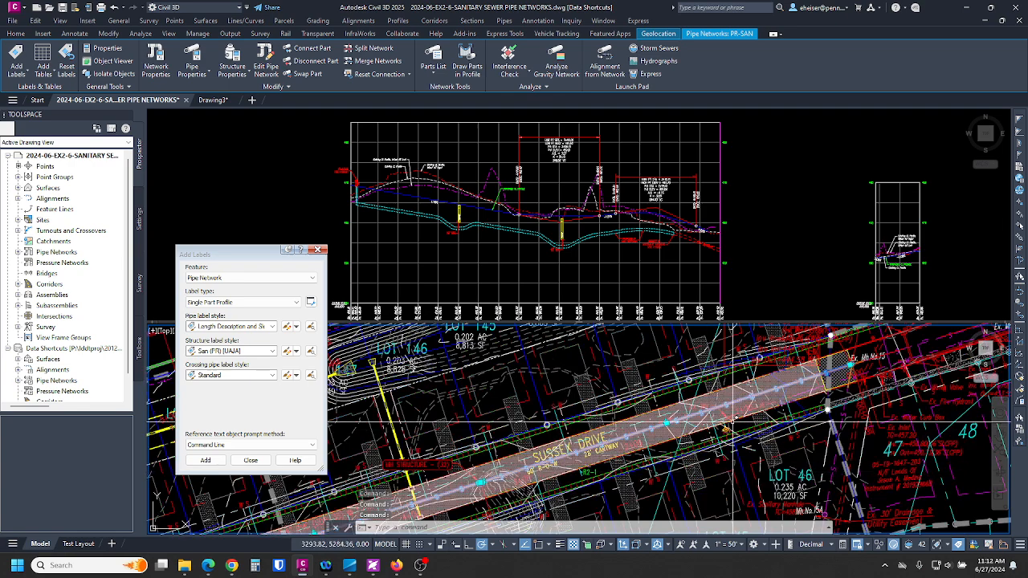
scroll(778, 365, down, 3)
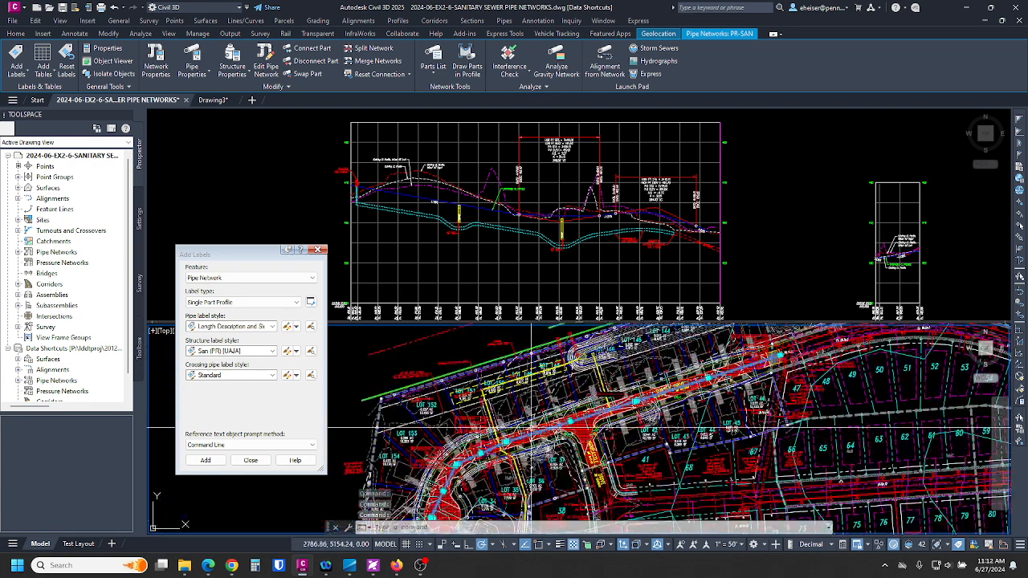
scroll(670, 361, down, 1)
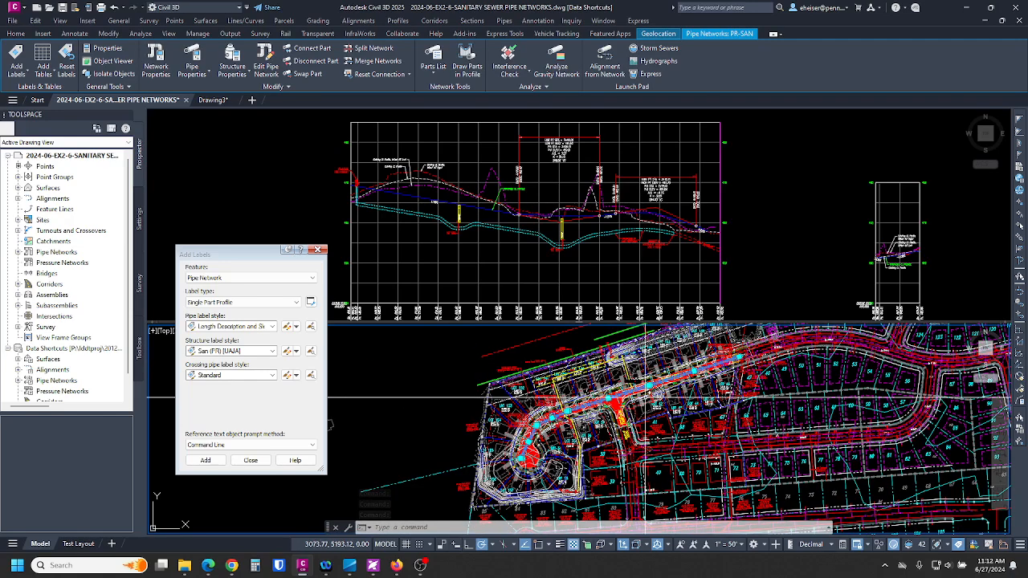
middle_drag(687, 381, 636, 385)
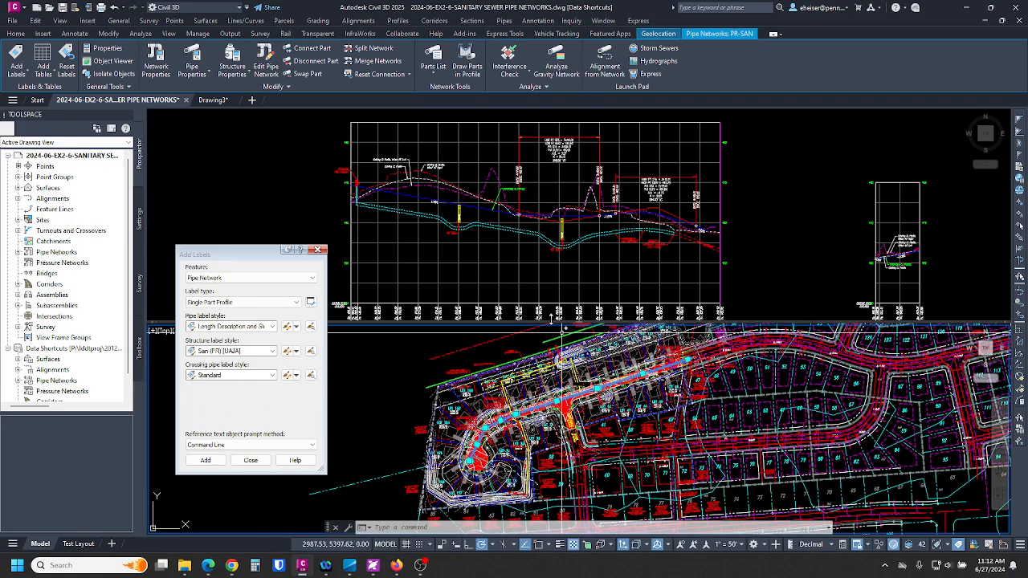
click(466, 53)
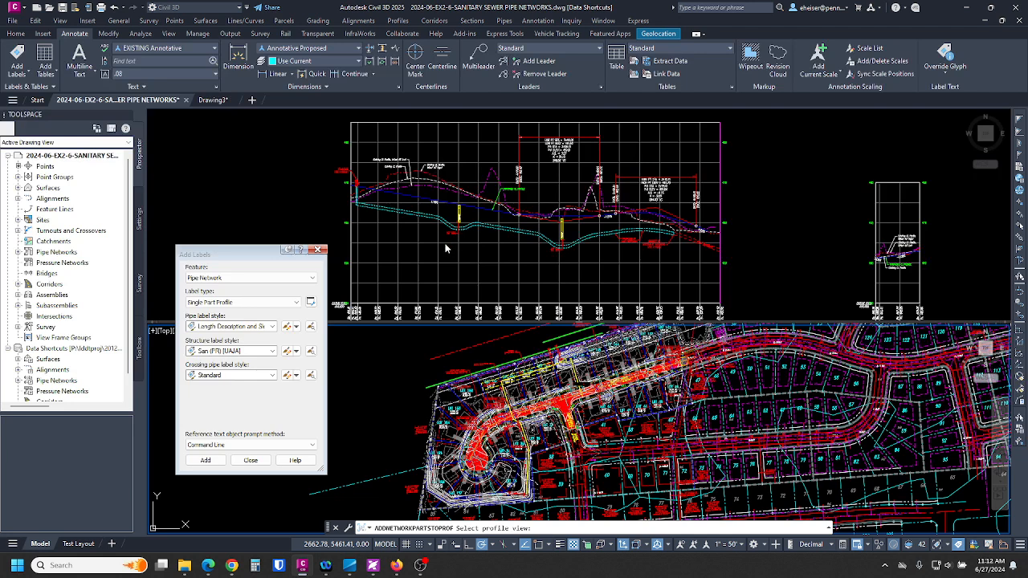
click(407, 254)
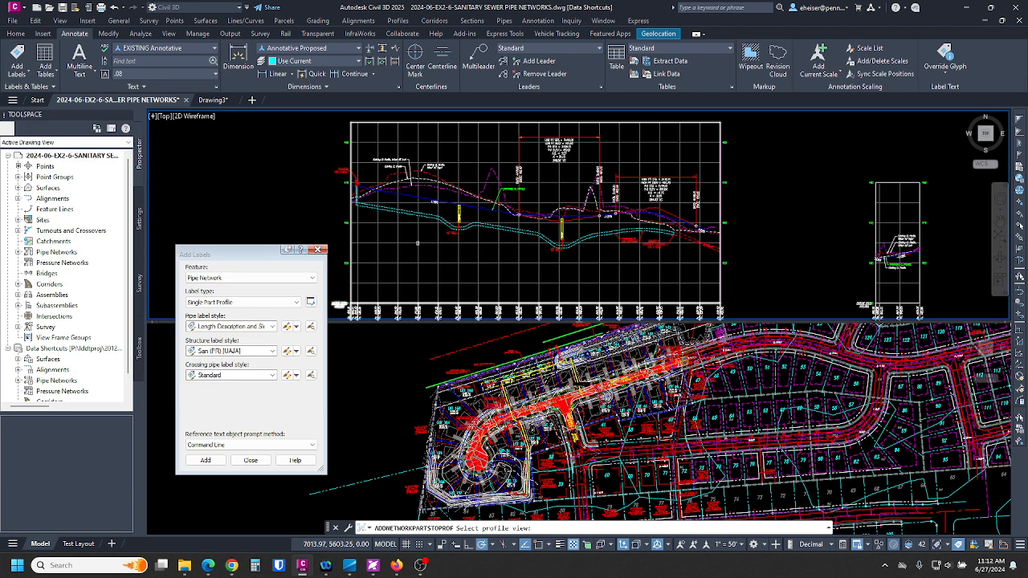
click(417, 241)
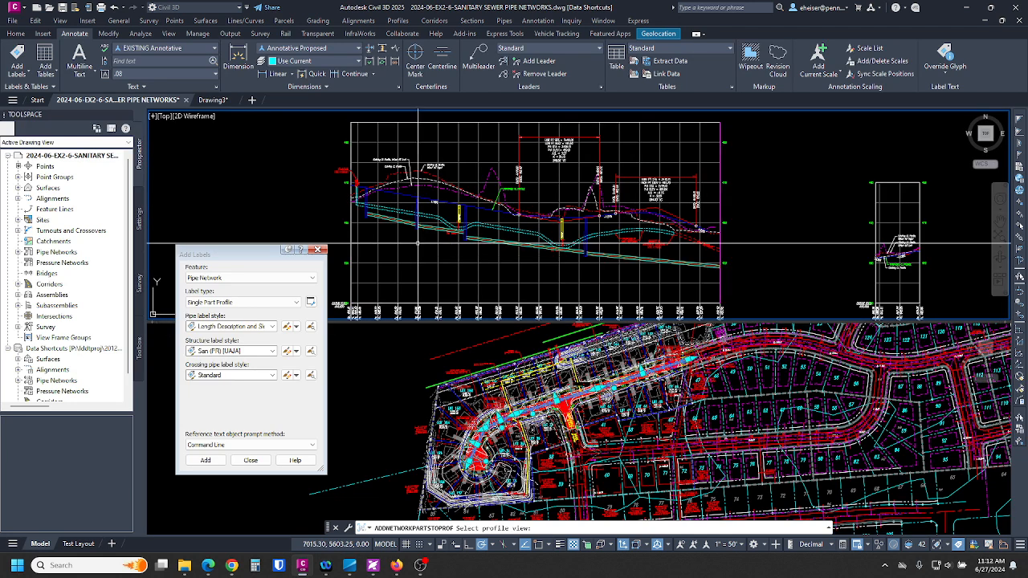
Examine the newly drawn sanitary run in the profile view, especially its downstream end near the 450 elevation line, and clear the selection
scroll(378, 221, up, 2)
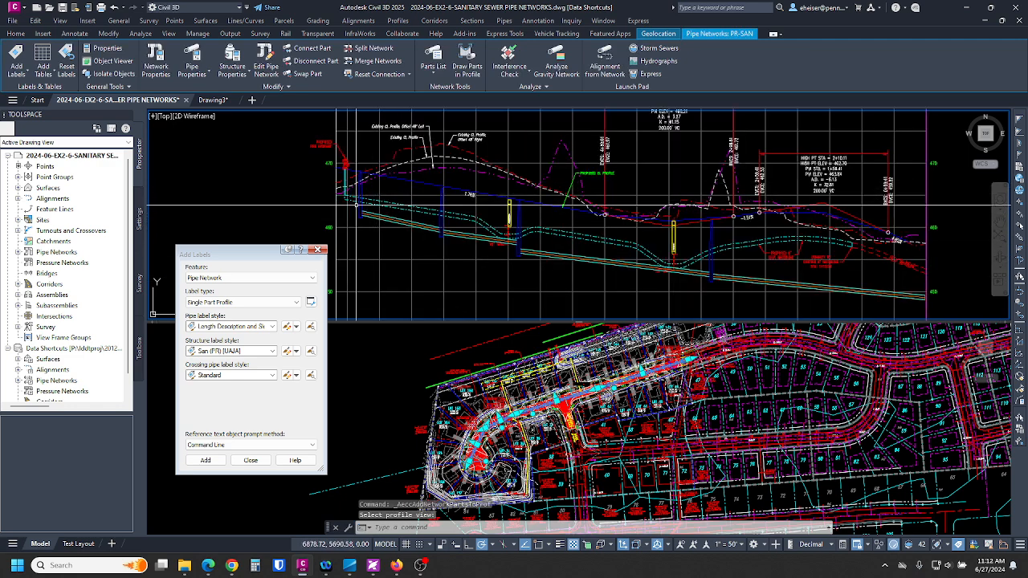
middle_drag(518, 237, 386, 191)
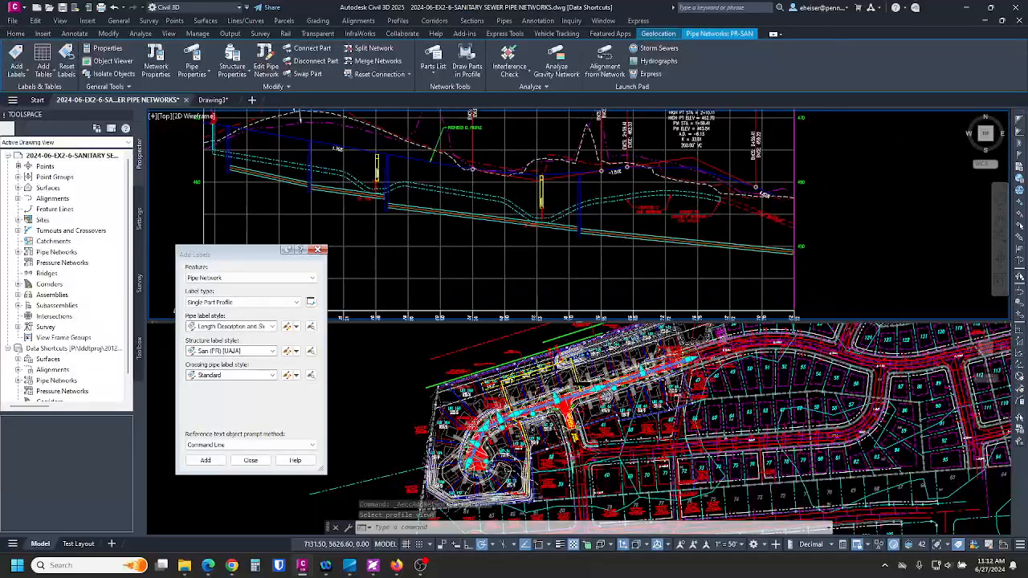
scroll(785, 247, up, 5)
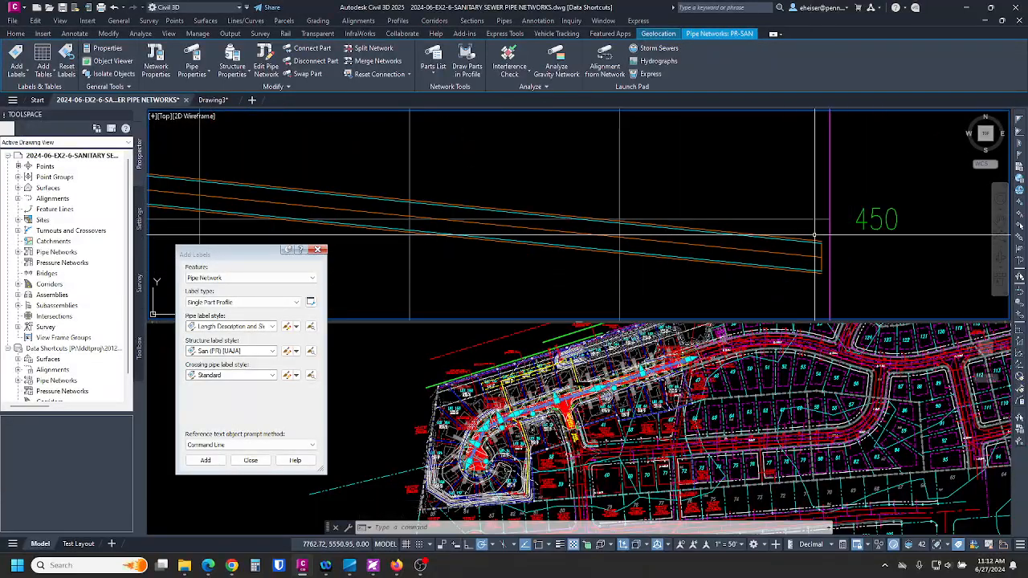
click(692, 363)
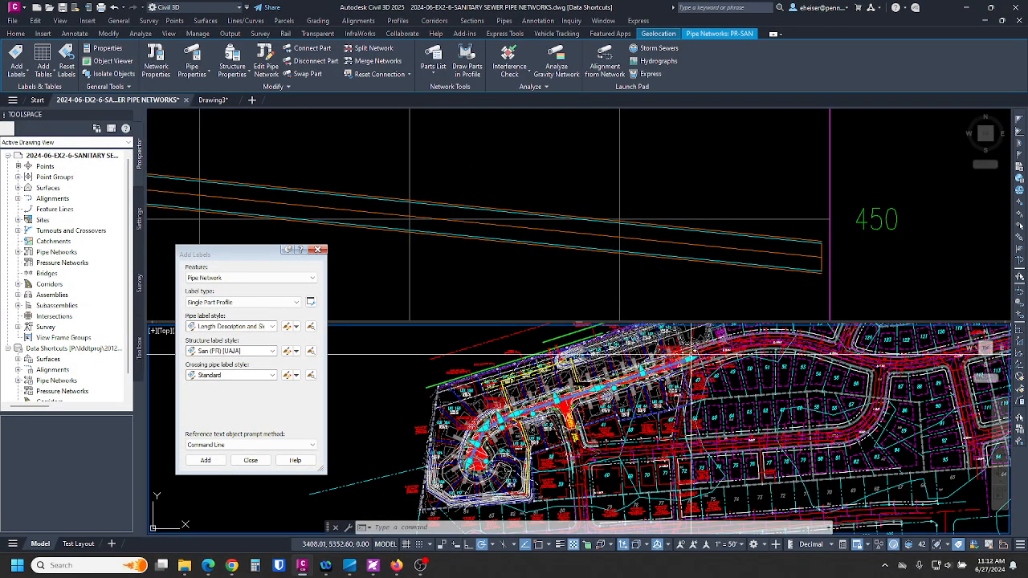
key(Escape)
click(698, 205)
scroll(696, 233, down, 5)
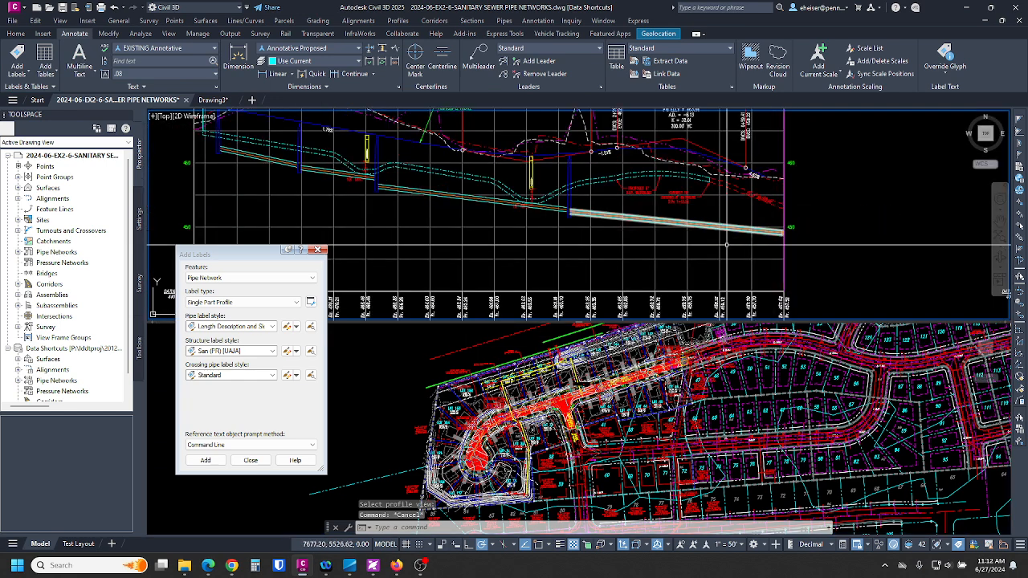
scroll(696, 256, down, 2)
scroll(603, 246, up, 2)
middle_drag(602, 243, 645, 255)
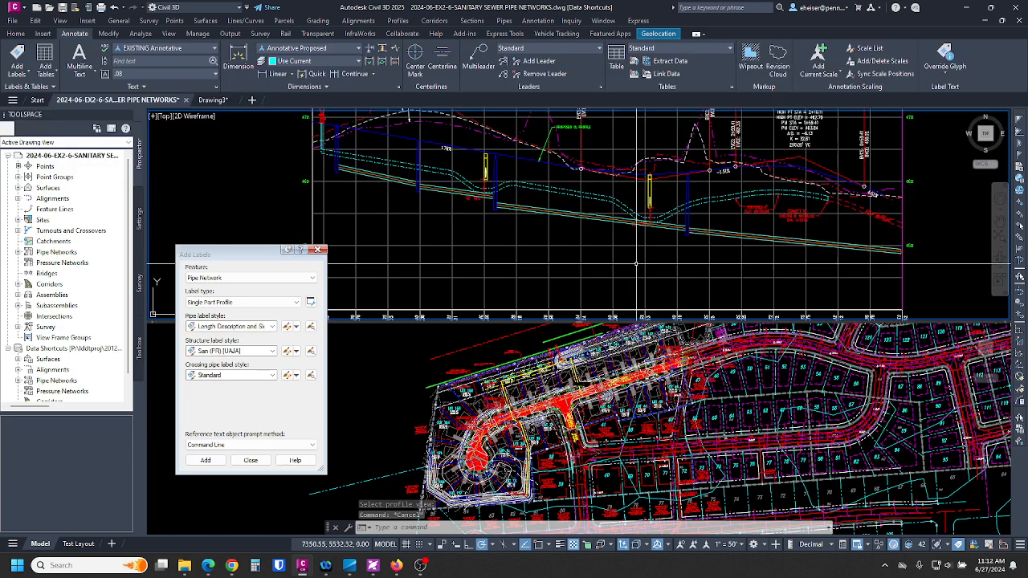
Open the pipe network properties of the Sussex Drive profile view and collapse the I-3 to OUT-2 and I-1 TO OUT-1 storm networks
click(645, 255)
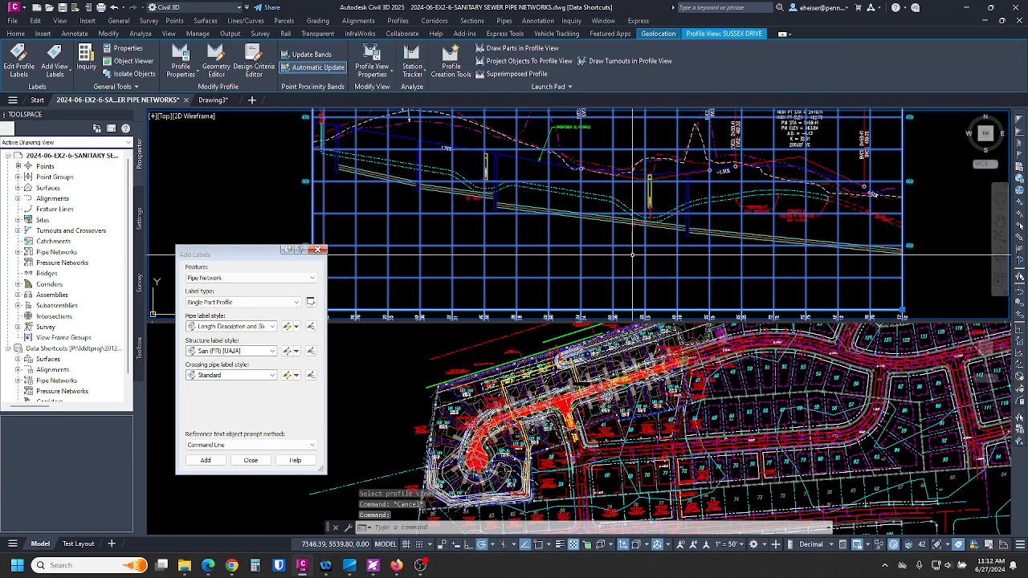
right_click(632, 257)
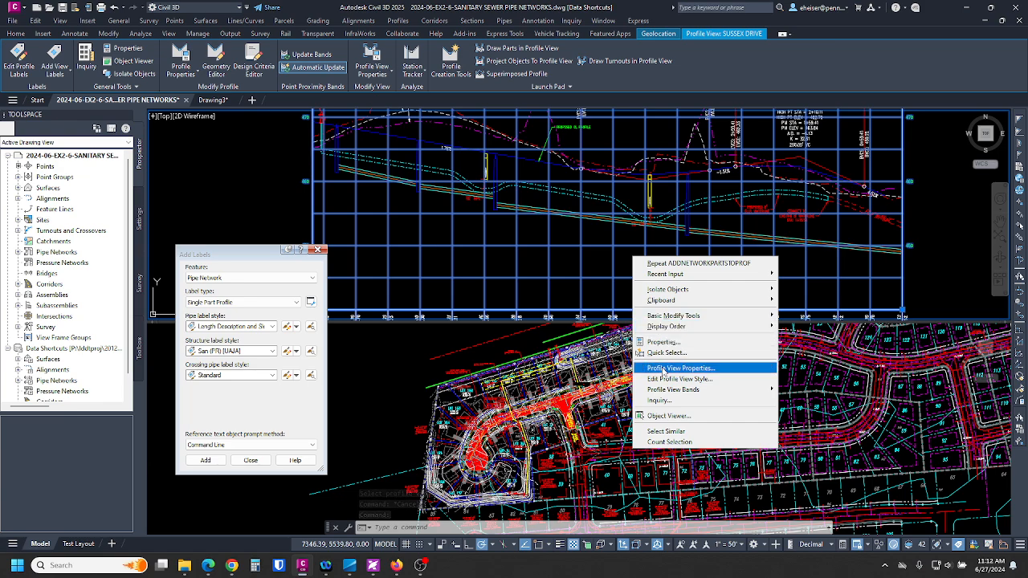
click(667, 368)
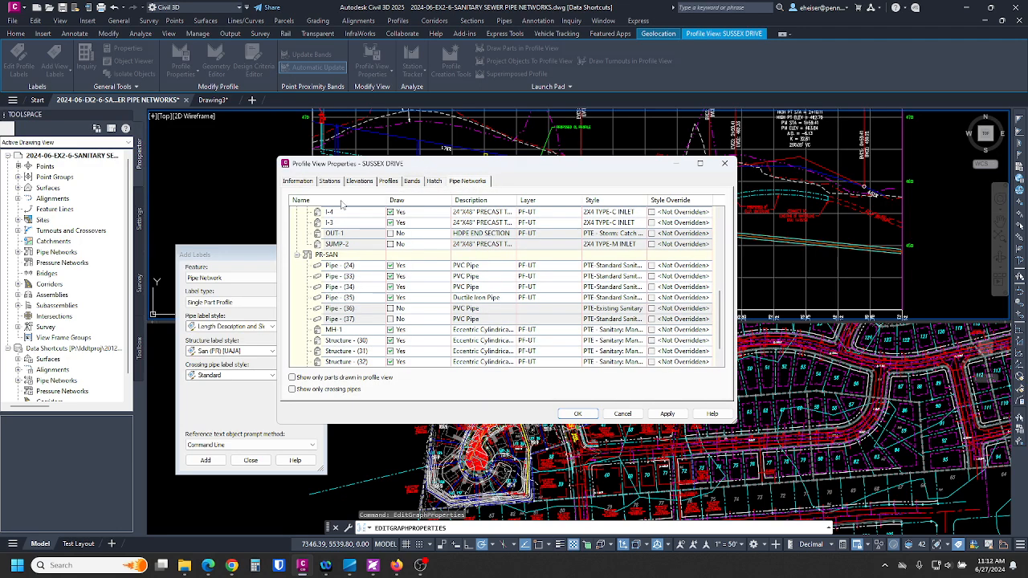
scroll(344, 283, up, 5)
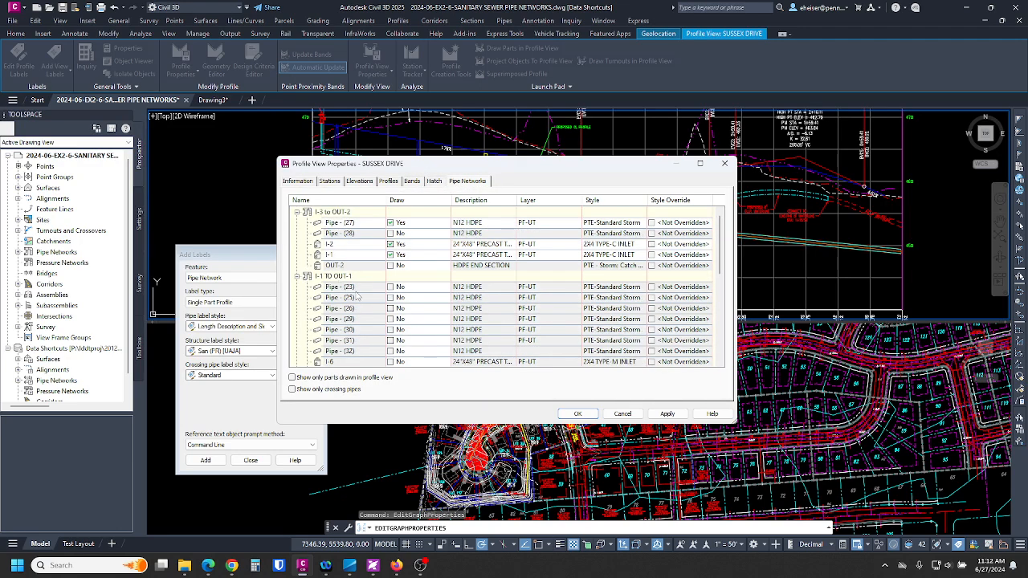
scroll(356, 296, down, 3)
scroll(350, 277, up, 3)
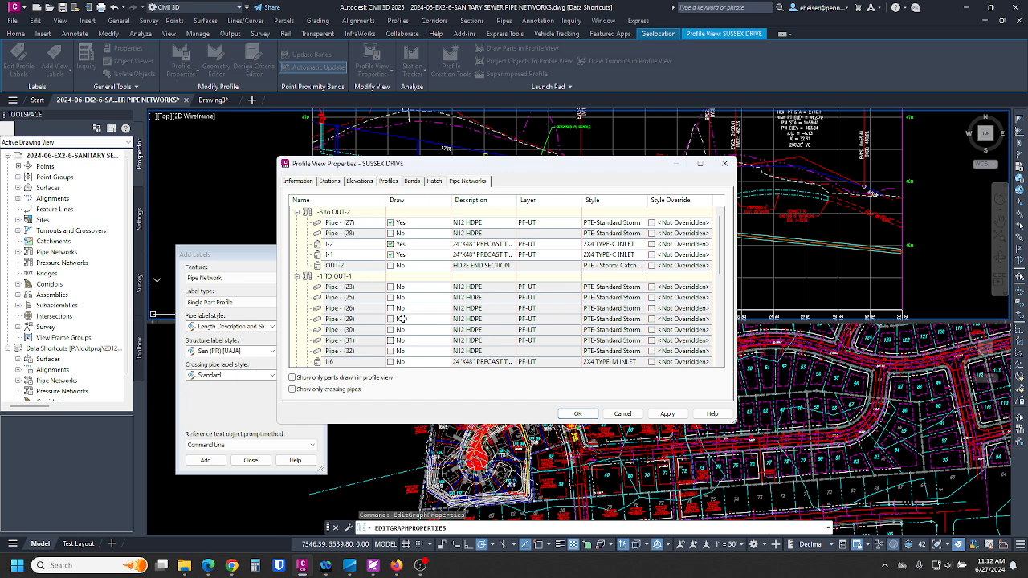
click(297, 212)
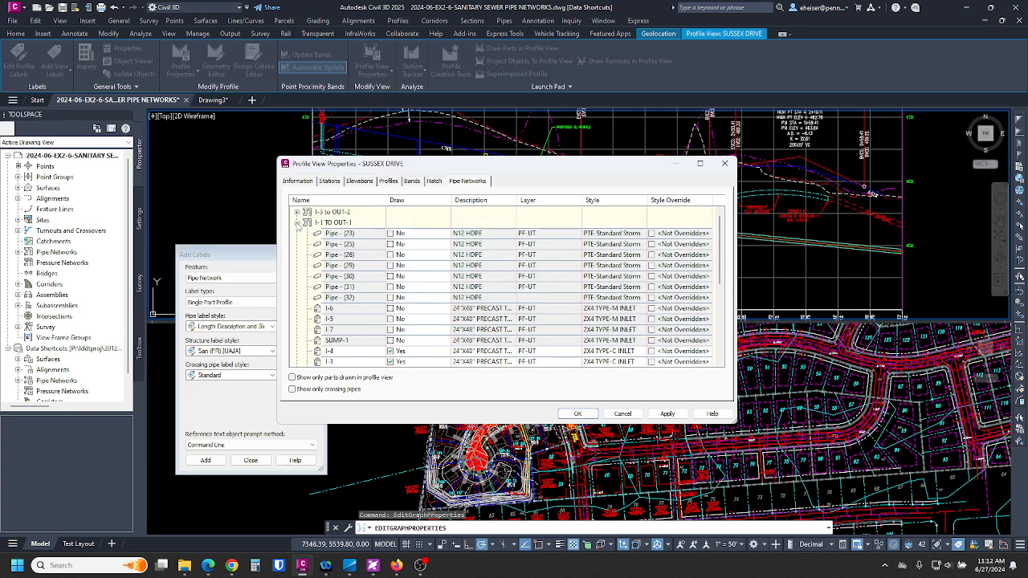
click(296, 223)
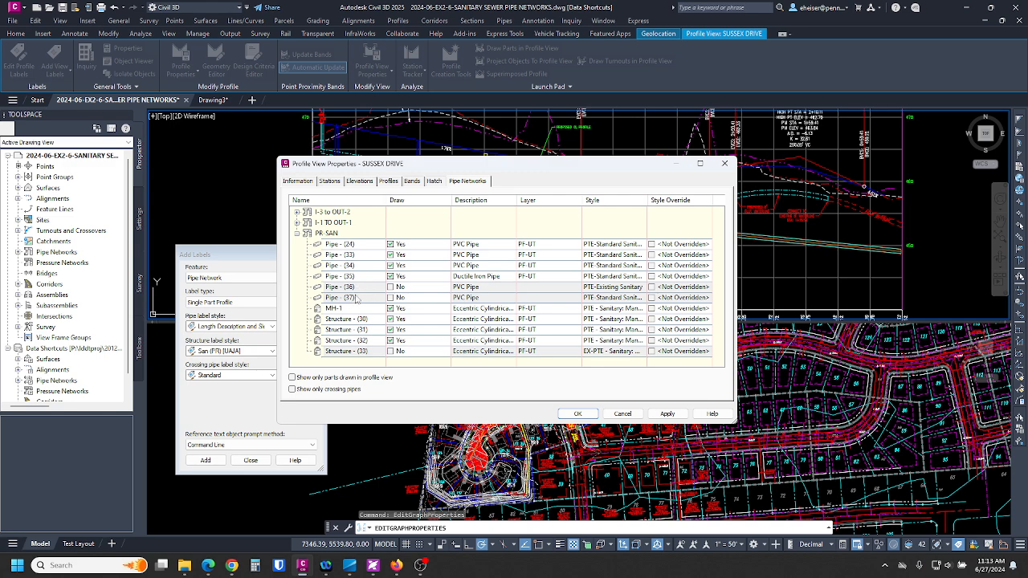
Turn on drawing of Structure - (33) in the Sussex Drive profile view and apply the change
click(352, 354)
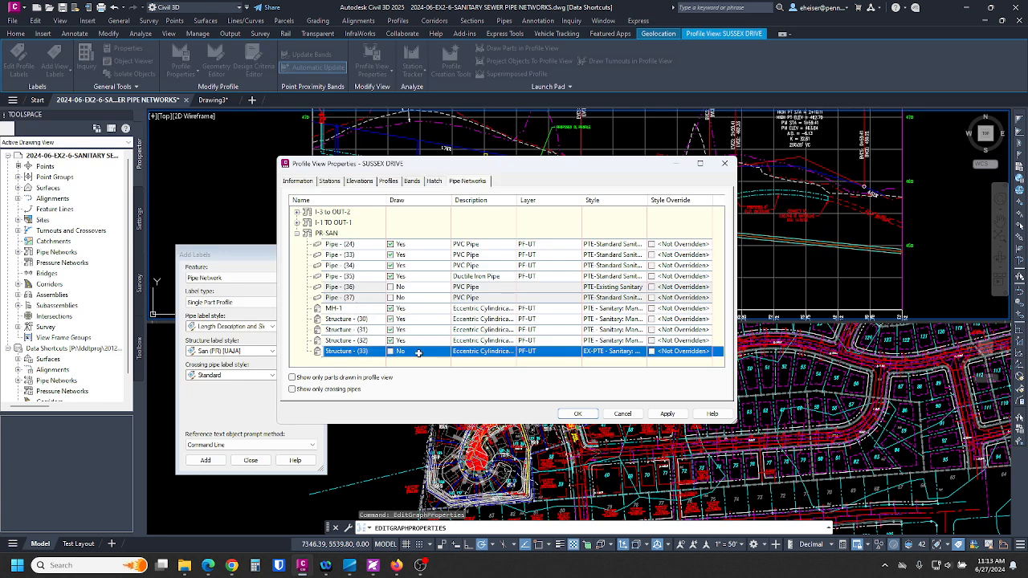
click(416, 287)
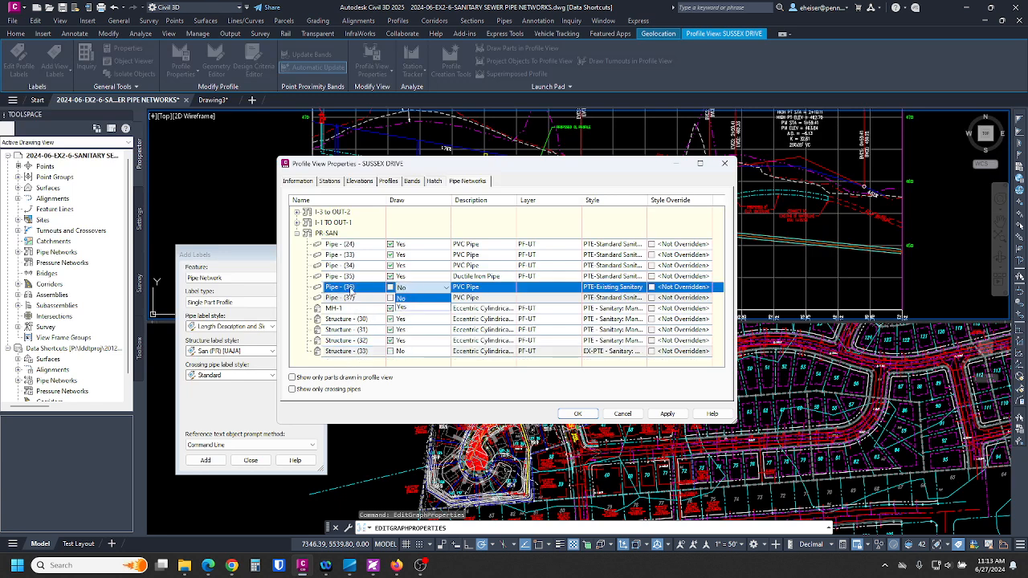
click(351, 294)
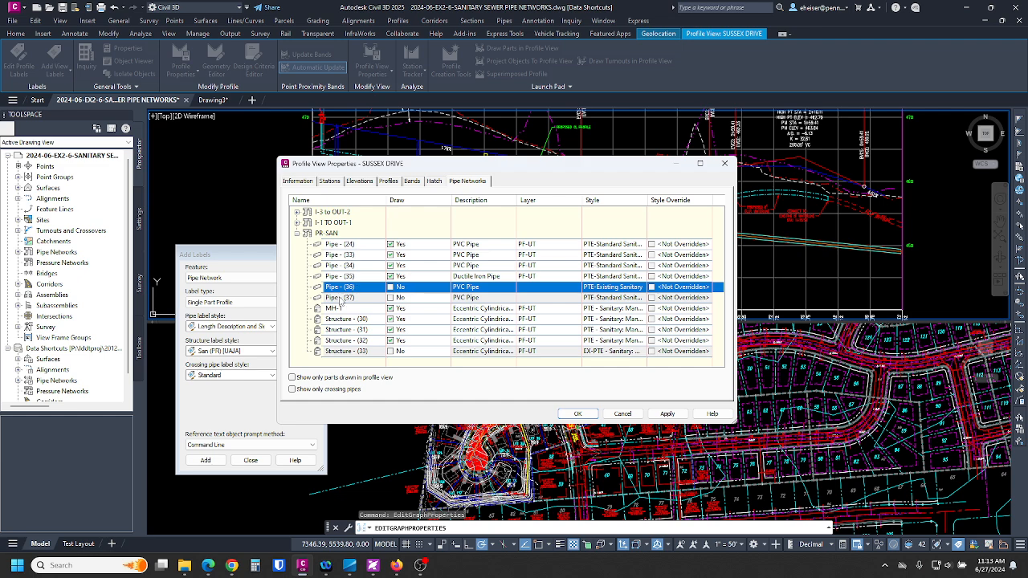
click(356, 355)
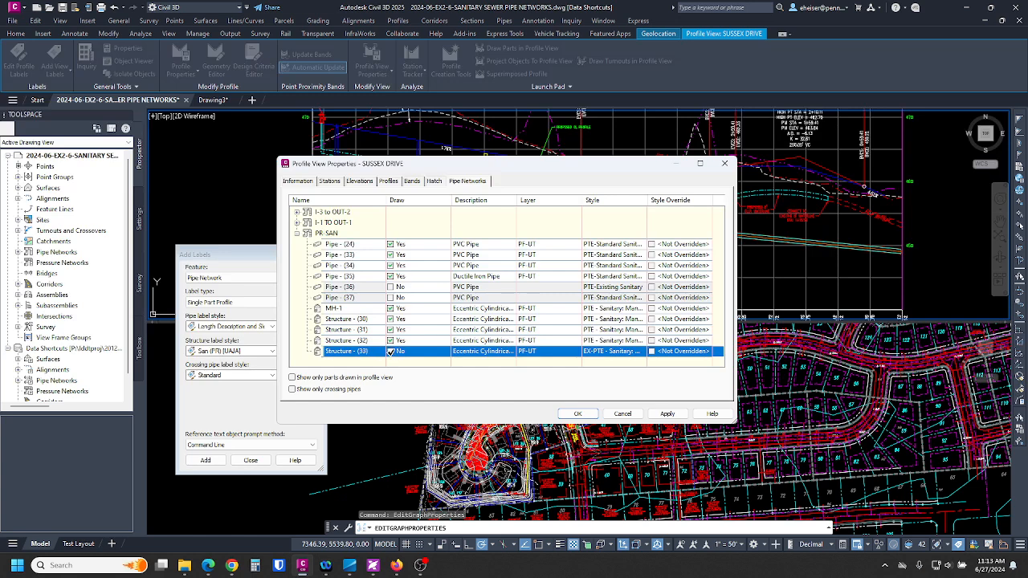
click(665, 412)
click(577, 413)
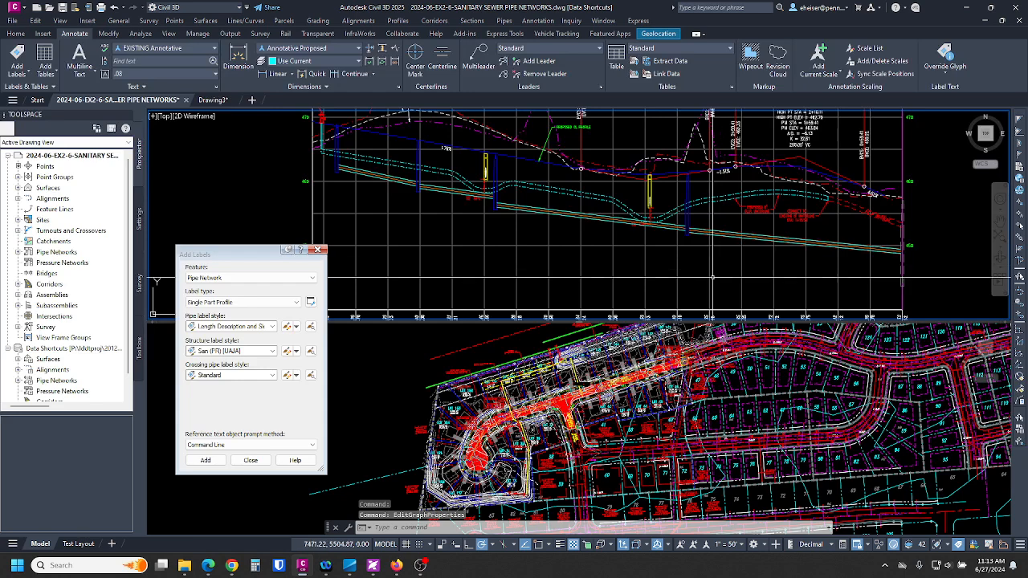
click(726, 266)
click(738, 255)
middle_drag(842, 247, 792, 255)
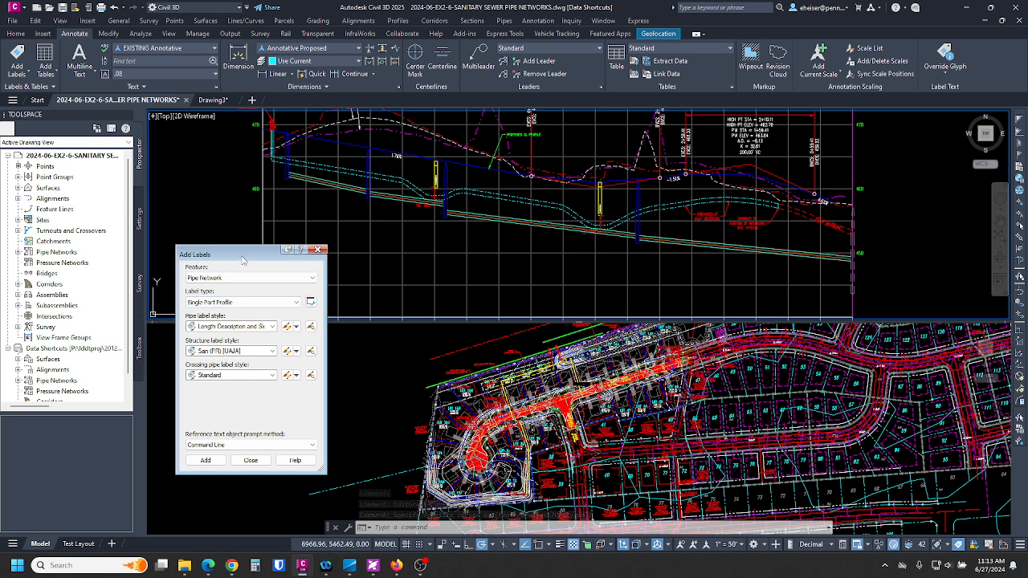
Close the Add Labels dialog and bring the PR-SAN sanitary profile view into view
drag(242, 260, 241, 234)
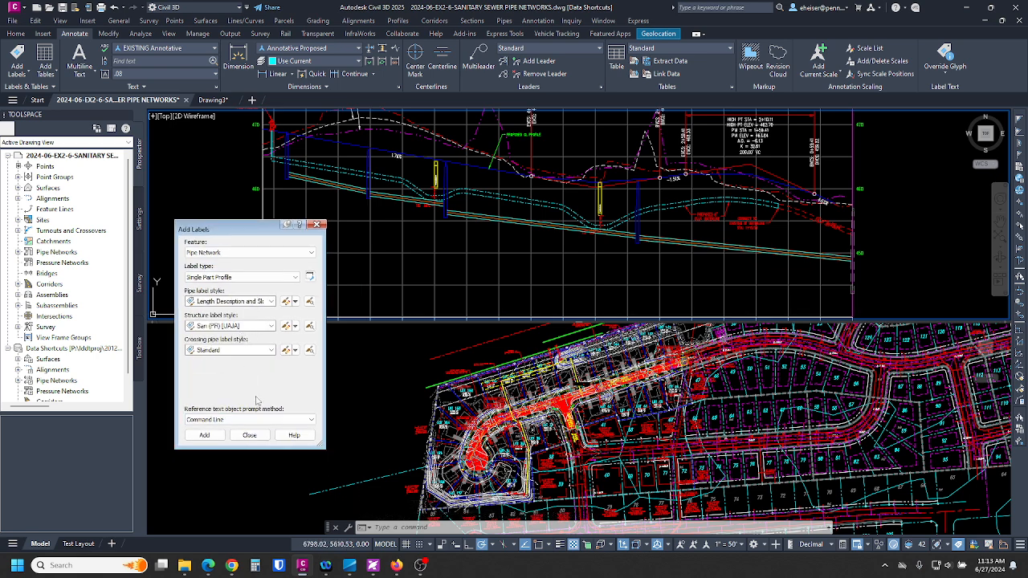
click(249, 436)
click(249, 435)
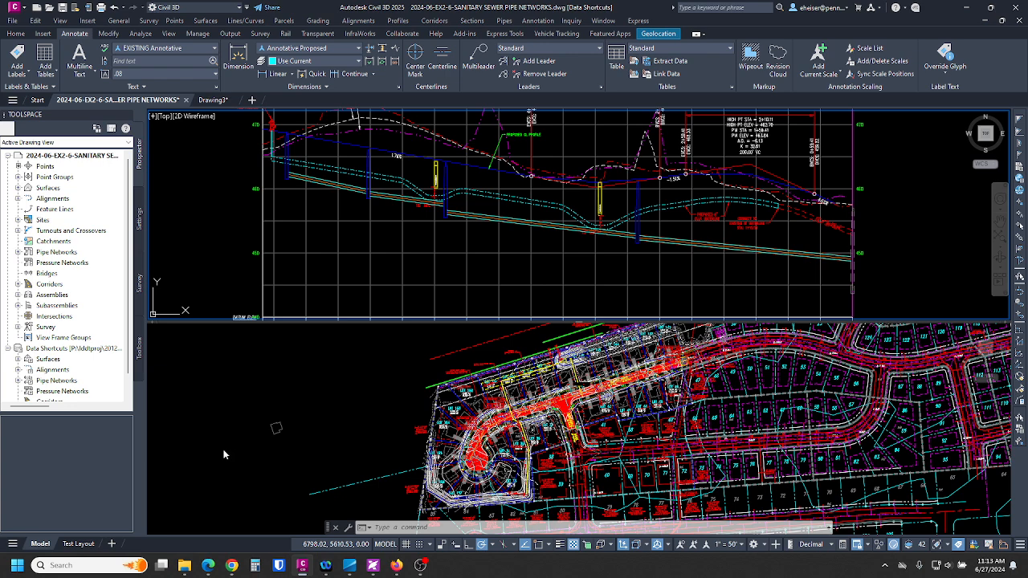
scroll(549, 257, down, 5)
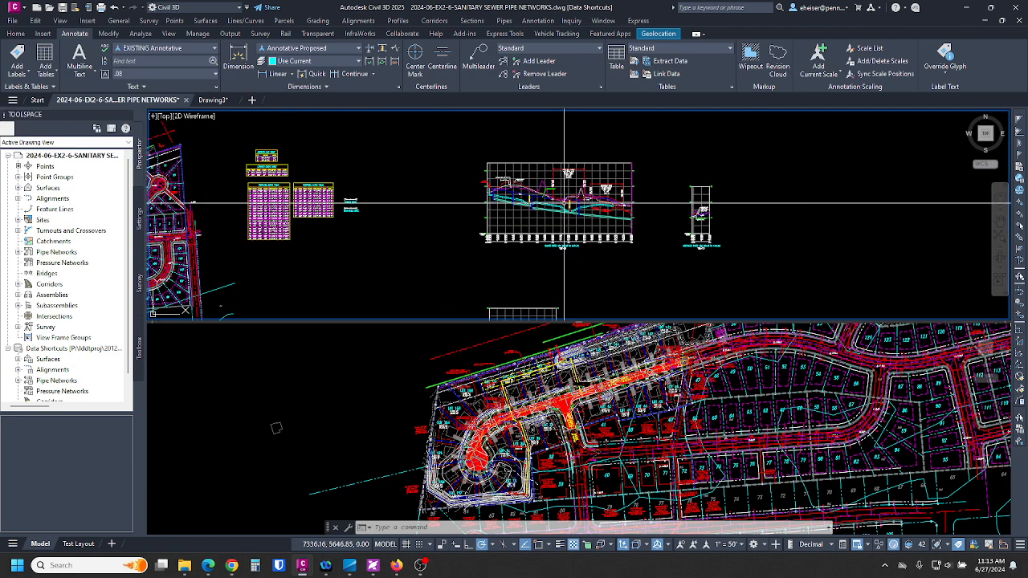
scroll(549, 257, down, 4)
scroll(677, 186, up, 8)
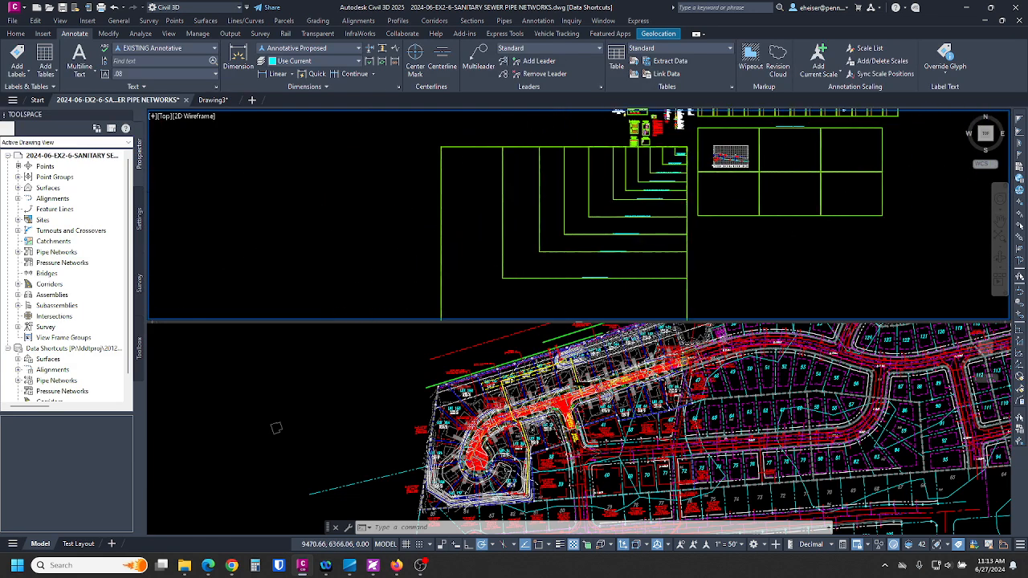
scroll(677, 186, up, 8)
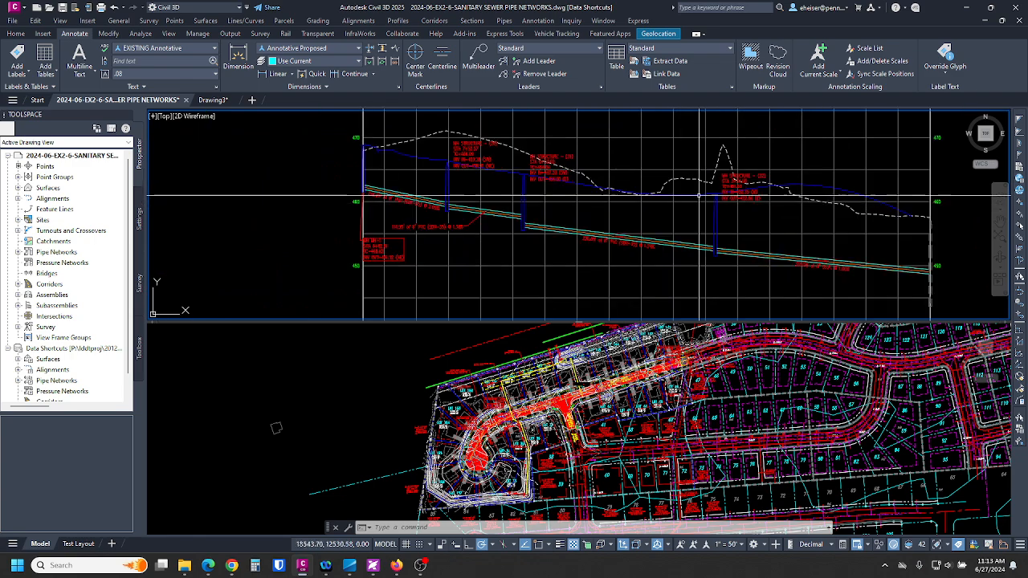
Examine in plan where the storm pipe crosses the sanitary main near station 6+00 and compare it with the PR-SAN profile view
click(500, 394)
scroll(500, 393, up, 6)
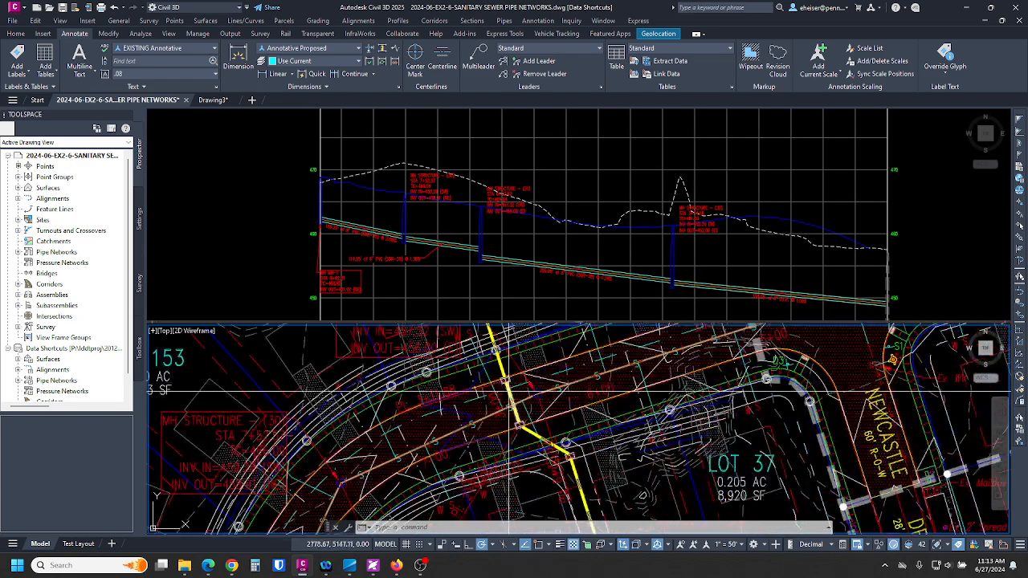
scroll(596, 392, down, 2)
middle_drag(600, 344, 551, 345)
scroll(499, 403, up, 4)
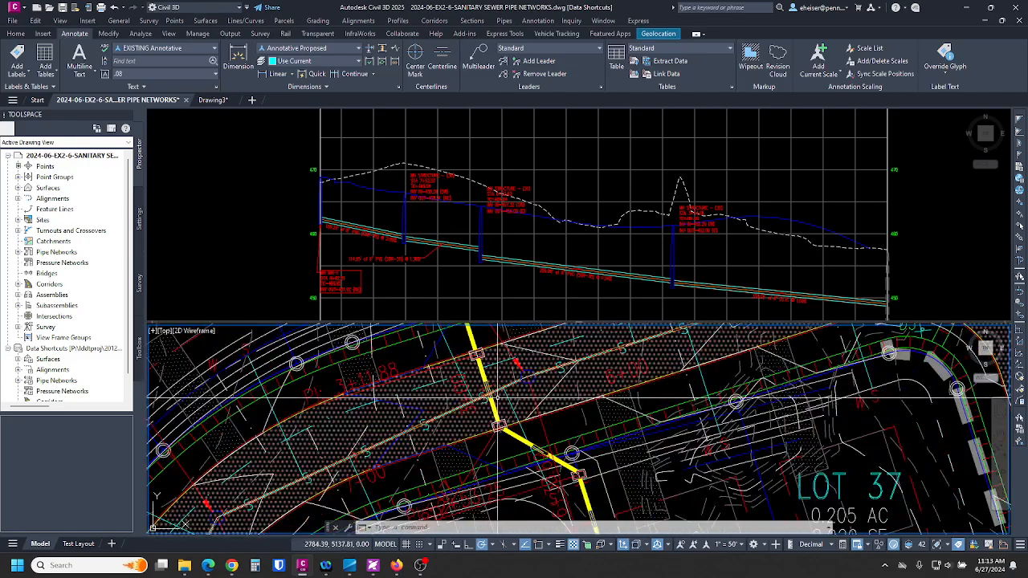
click(550, 220)
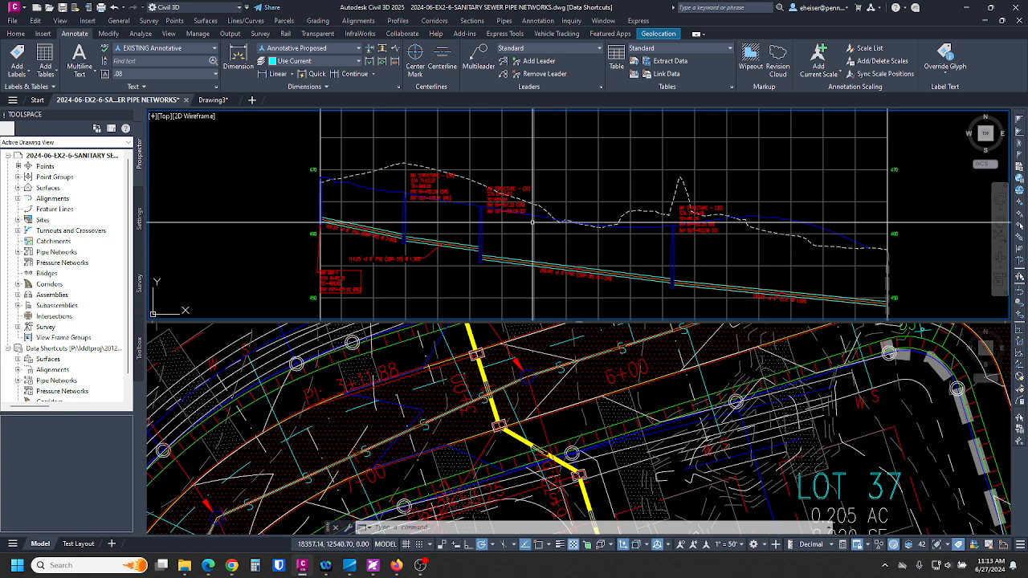
scroll(468, 148, down, 2)
scroll(478, 157, up, 2)
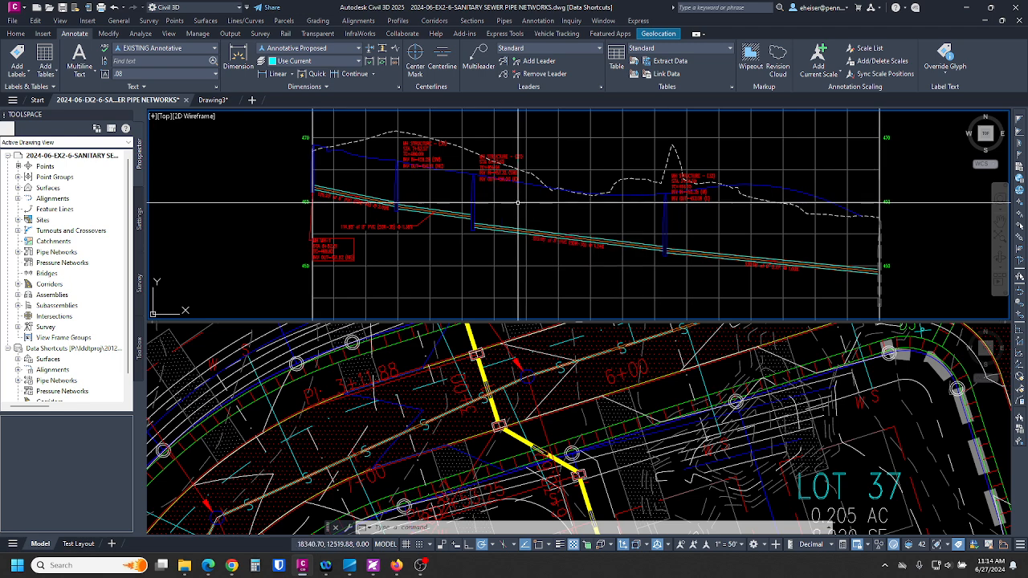
Open the pipe network properties of the PR-SAN profile view and check which parts are drawn using the drawn-parts filter, leaving it off
click(515, 210)
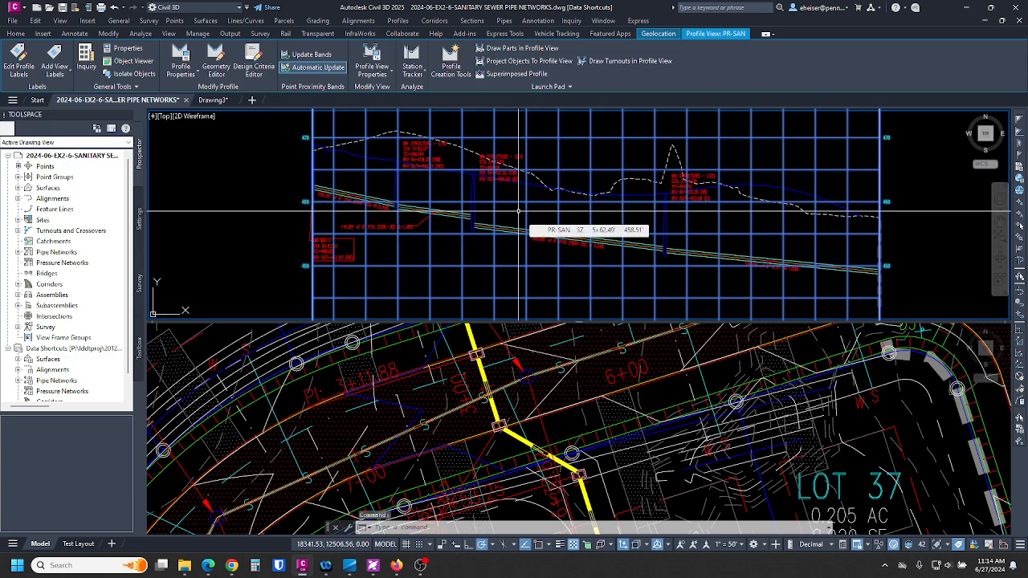
click(518, 212)
right_click(519, 211)
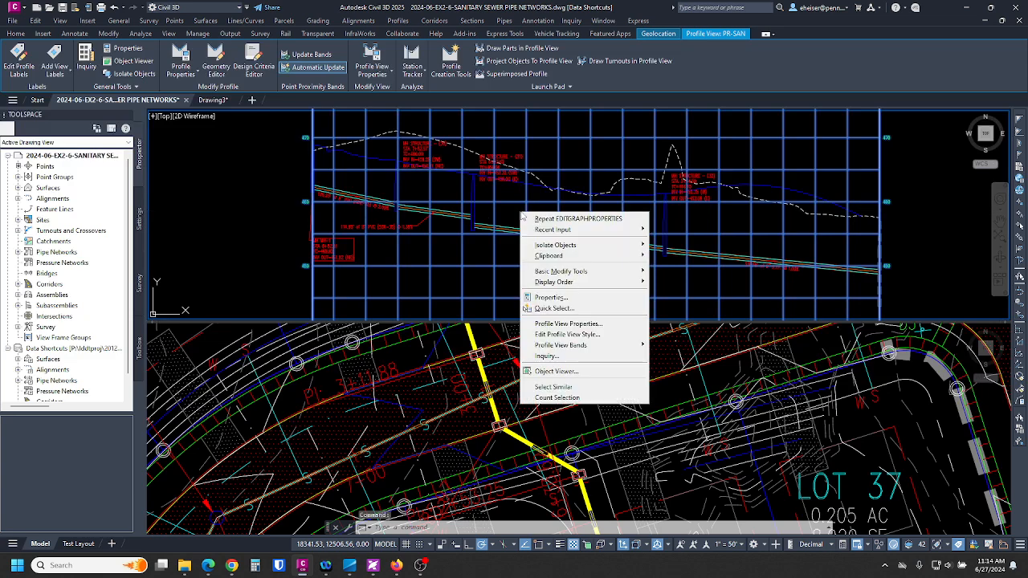
click(574, 325)
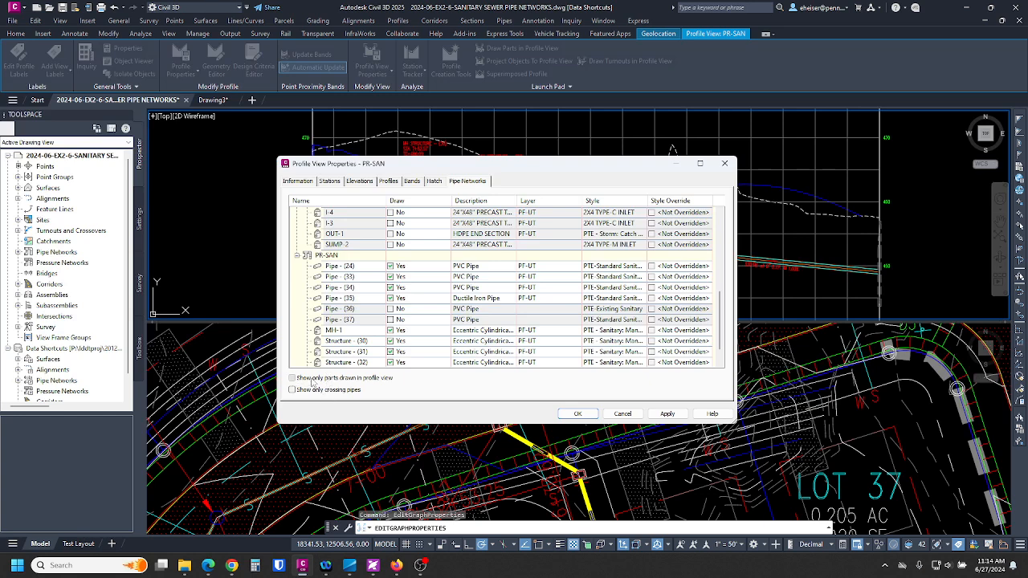
click(293, 378)
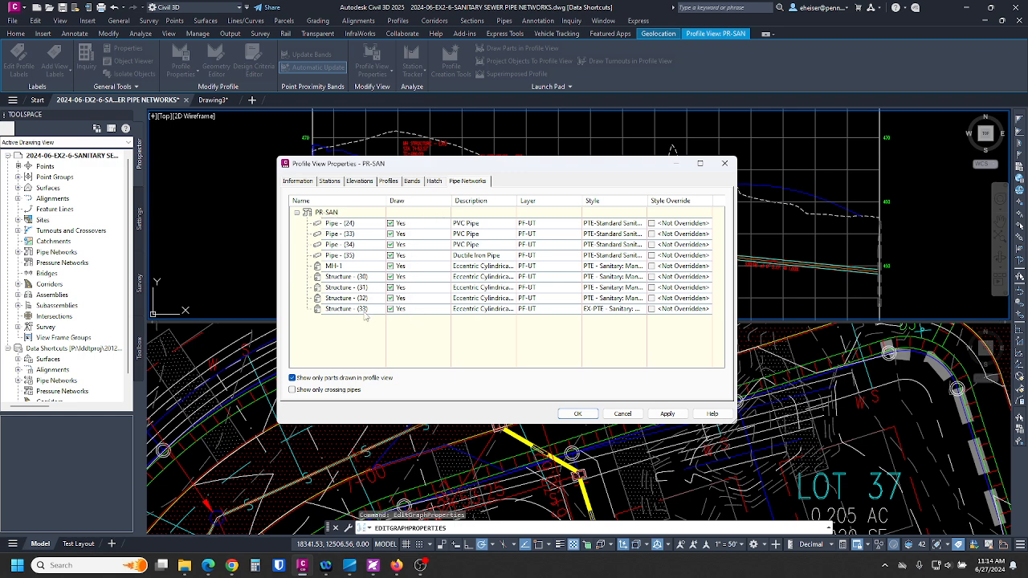
click(343, 379)
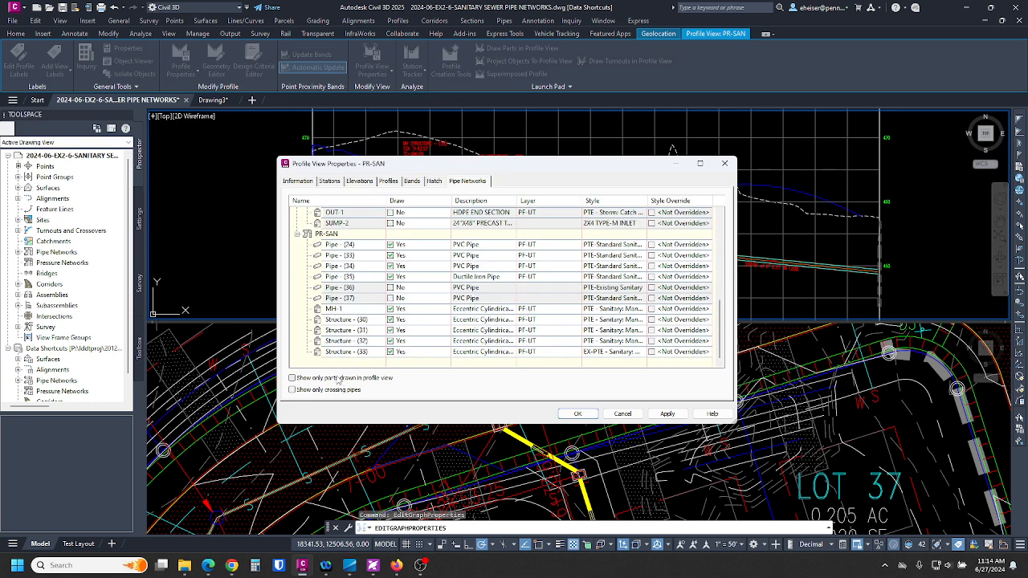
List only the crossing pipes and turn on drawing of storm pipes Pipe - (27) and Pipe - (23) in the PR-SAN profile view
click(318, 391)
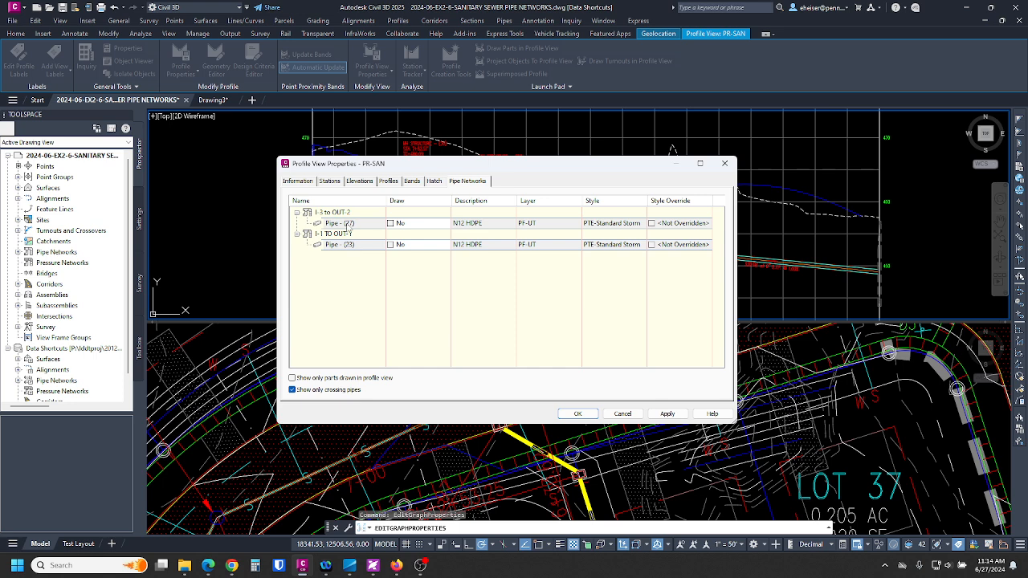
click(391, 224)
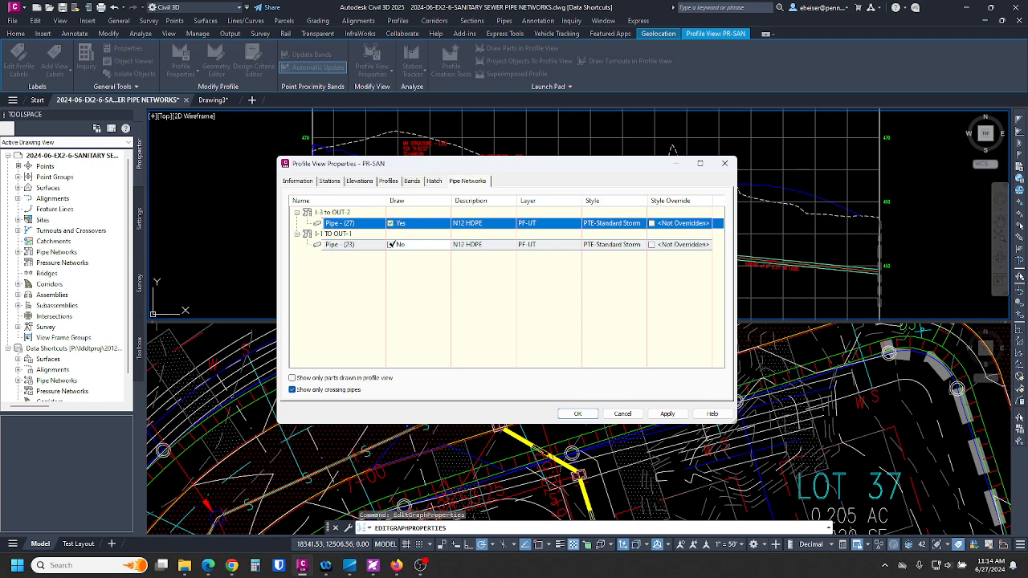
click(391, 244)
drag(482, 170, 297, 223)
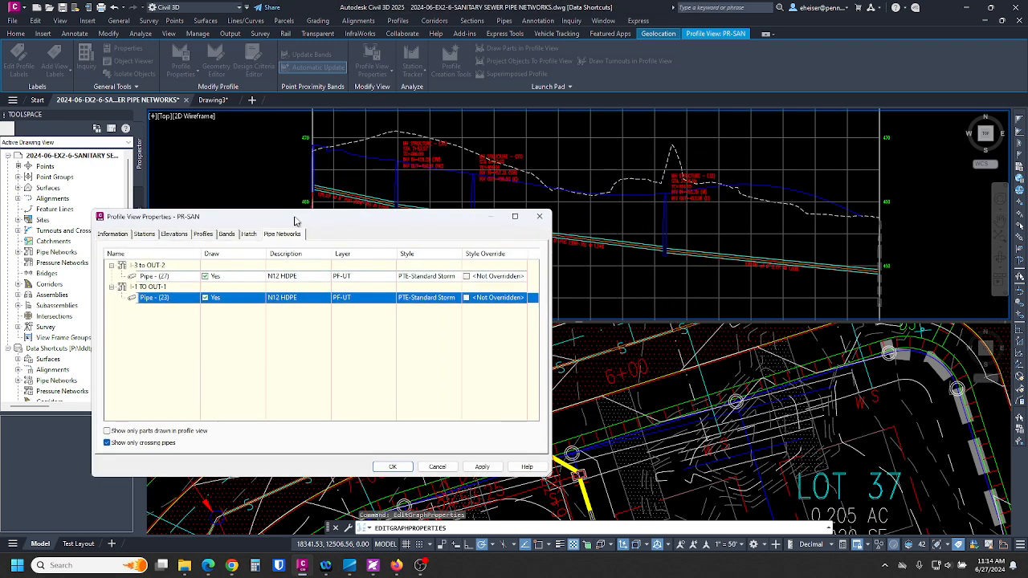
click(479, 466)
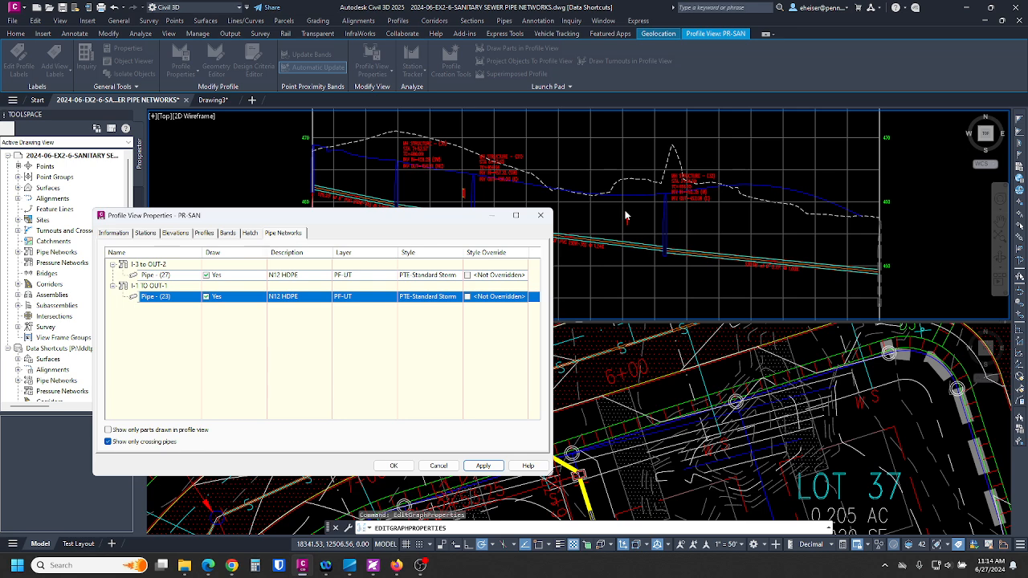
click(393, 465)
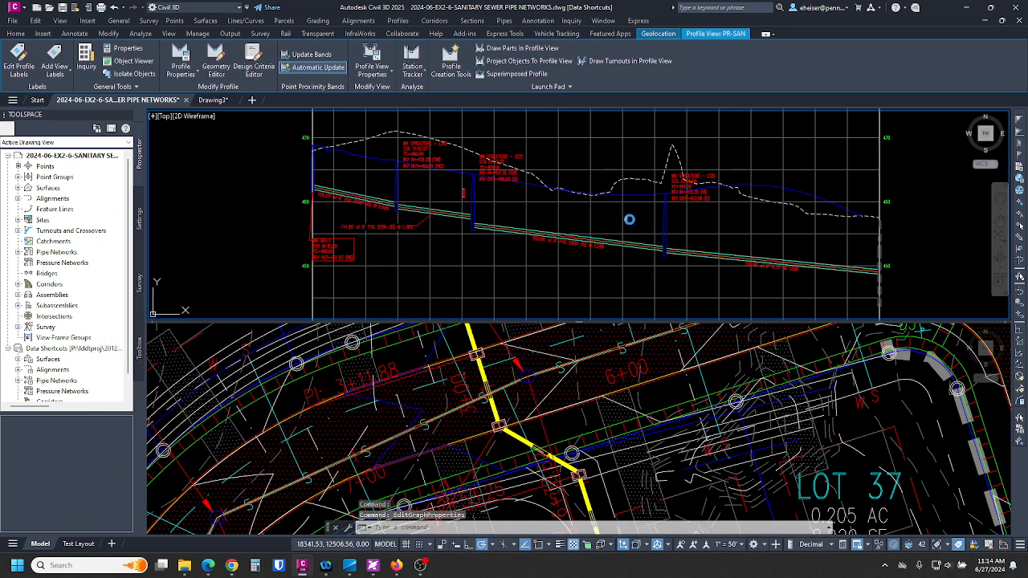
scroll(628, 217, up, 5)
scroll(628, 216, down, 4)
scroll(639, 286, up, 5)
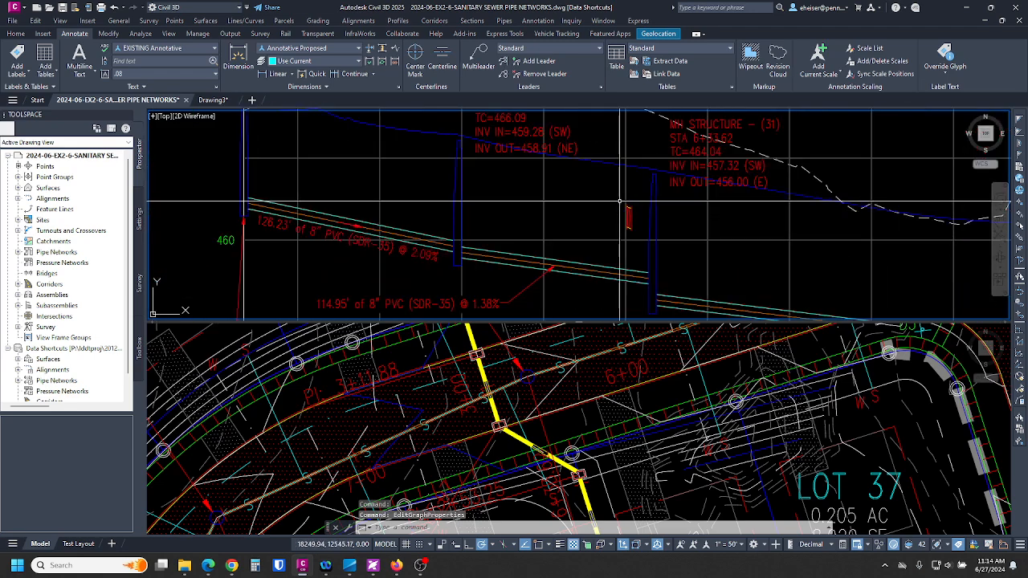
scroll(650, 241, down, 3)
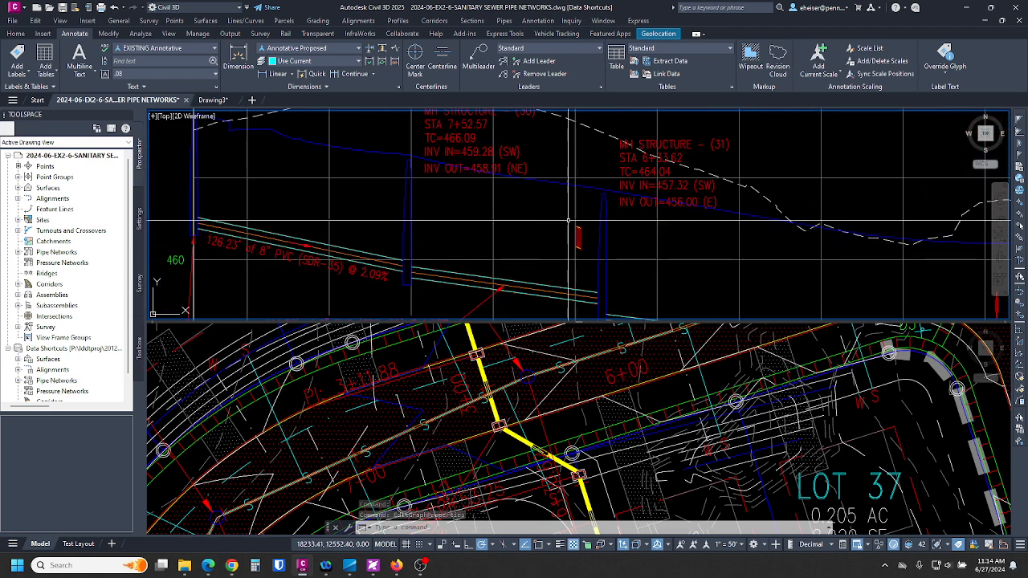
Override the style of Pipe - (27) with Pipe Crossing Pipe (Storm) in the PR-SAN profile view properties
click(656, 228)
scroll(656, 228, down, 4)
middle_drag(656, 228, 437, 213)
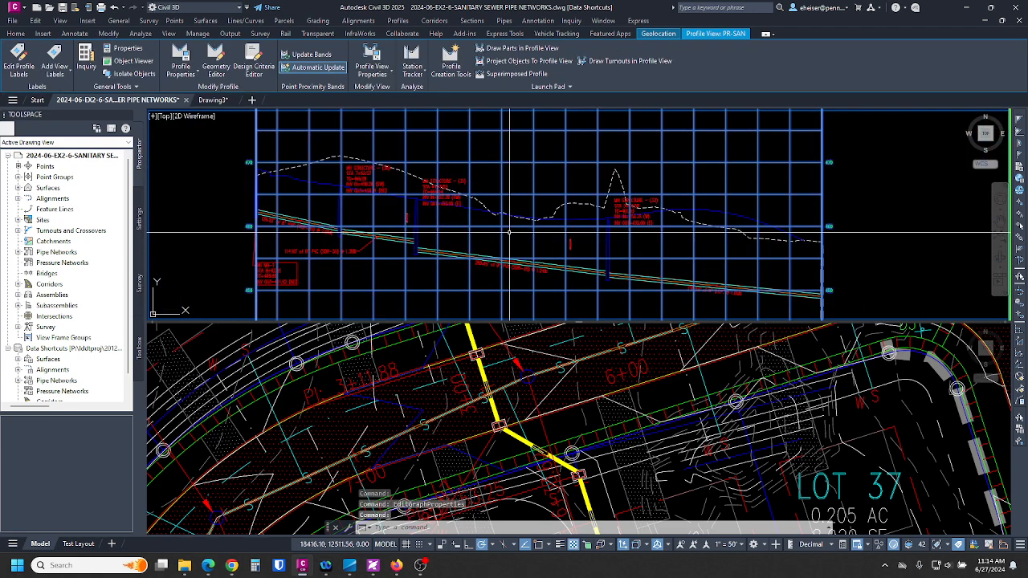
right_click(521, 176)
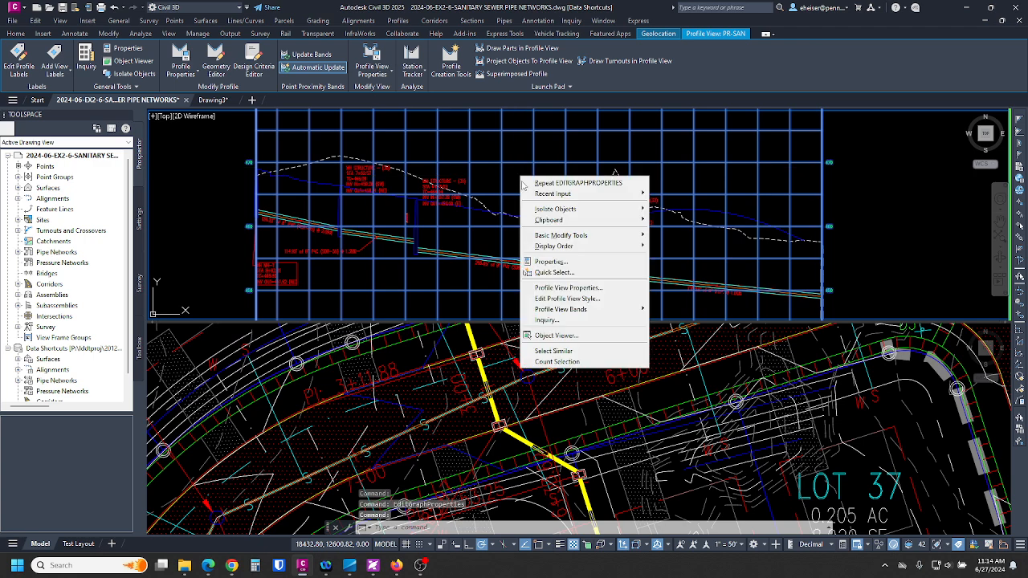
click(584, 288)
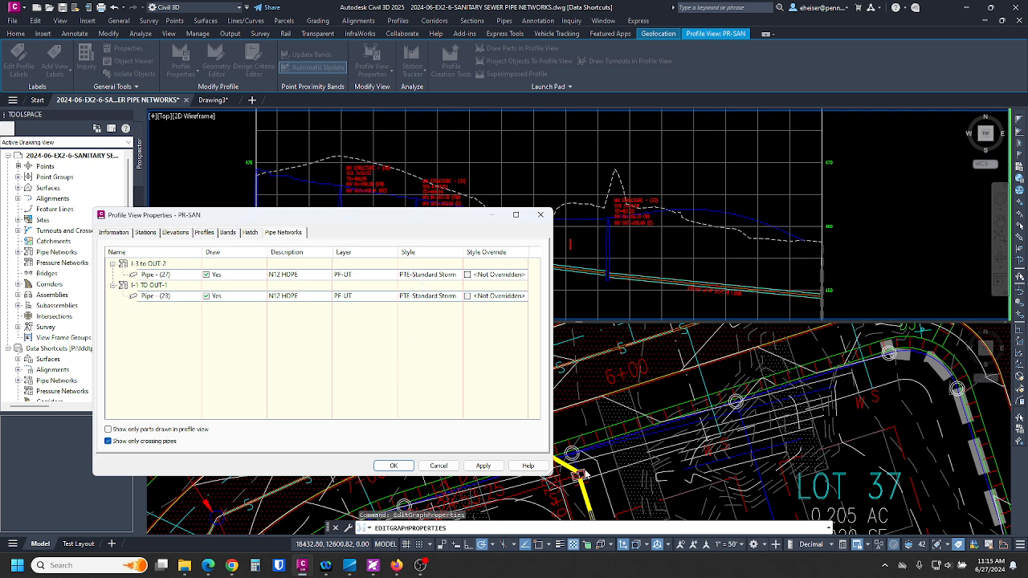
drag(411, 219, 480, 140)
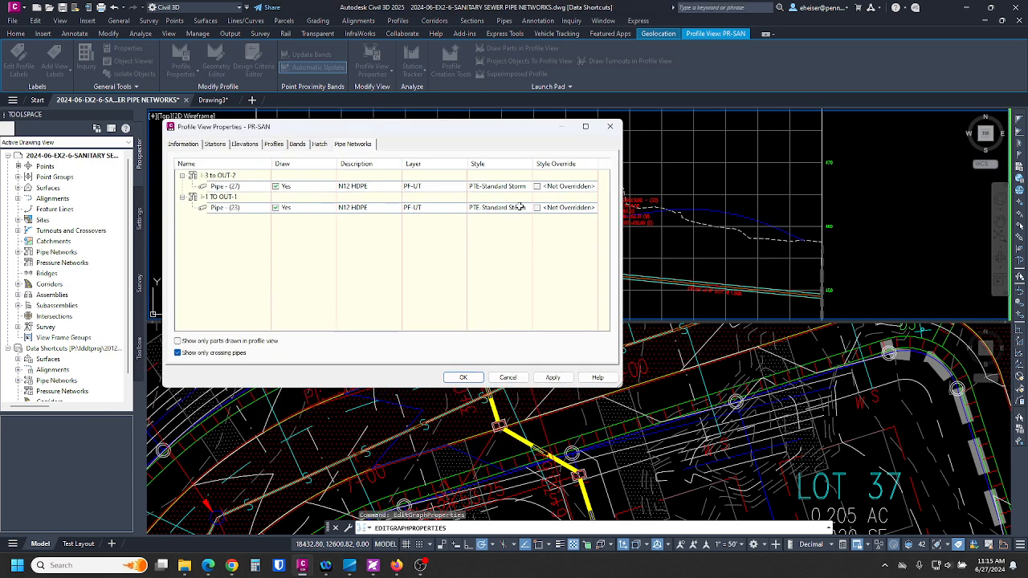
drag(500, 138, 488, 190)
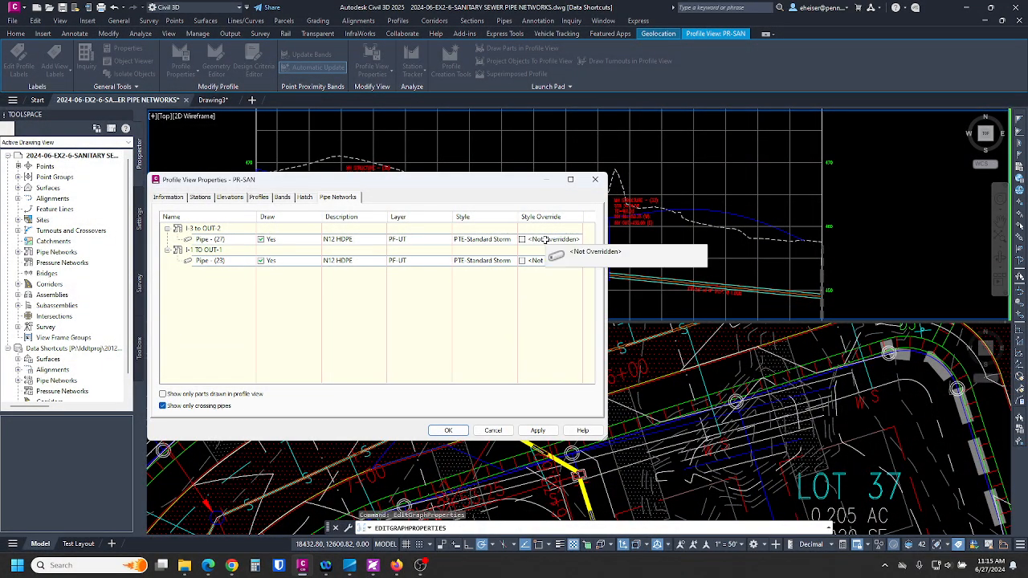
click(544, 240)
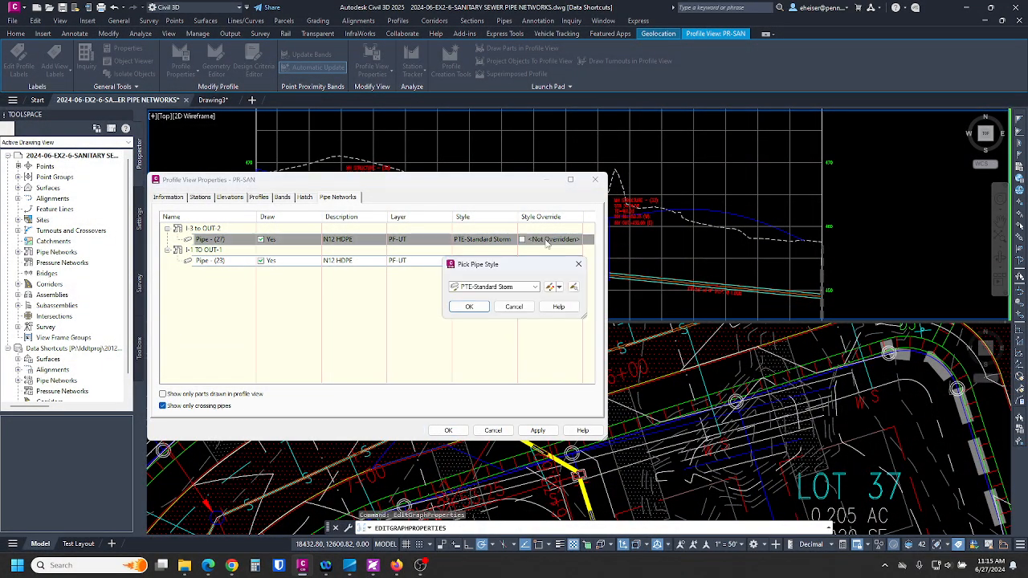
click(506, 287)
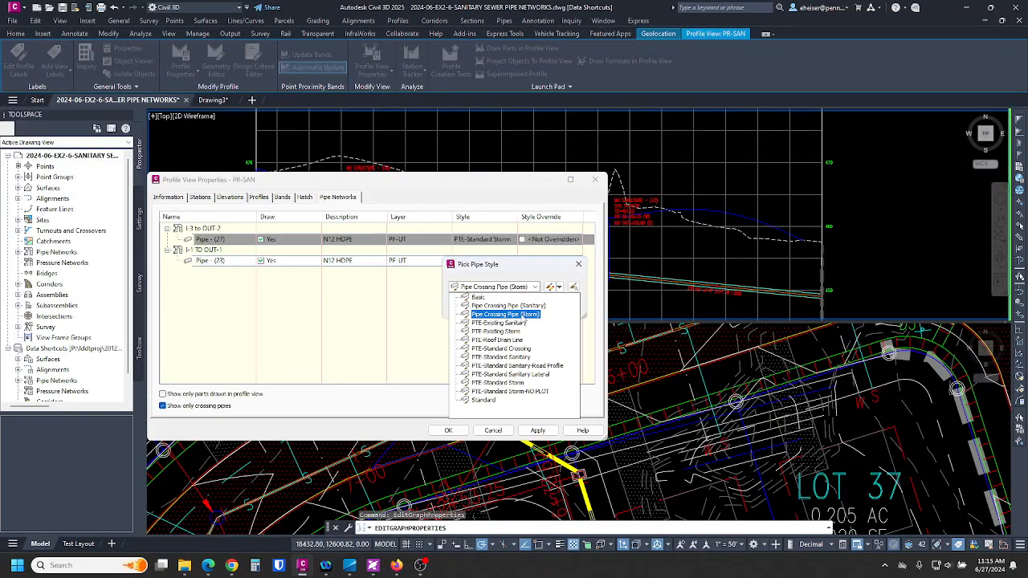
click(522, 317)
click(469, 307)
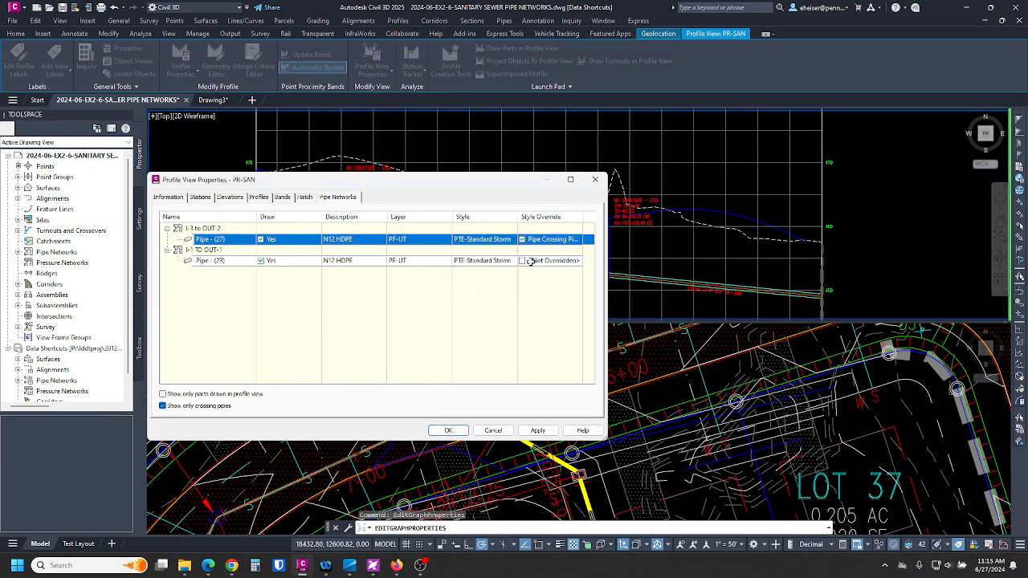
Override the style of Pipe - (23) with Pipe Crossing Pipe (Storm) and apply the profile view changes
click(523, 260)
click(534, 287)
click(530, 315)
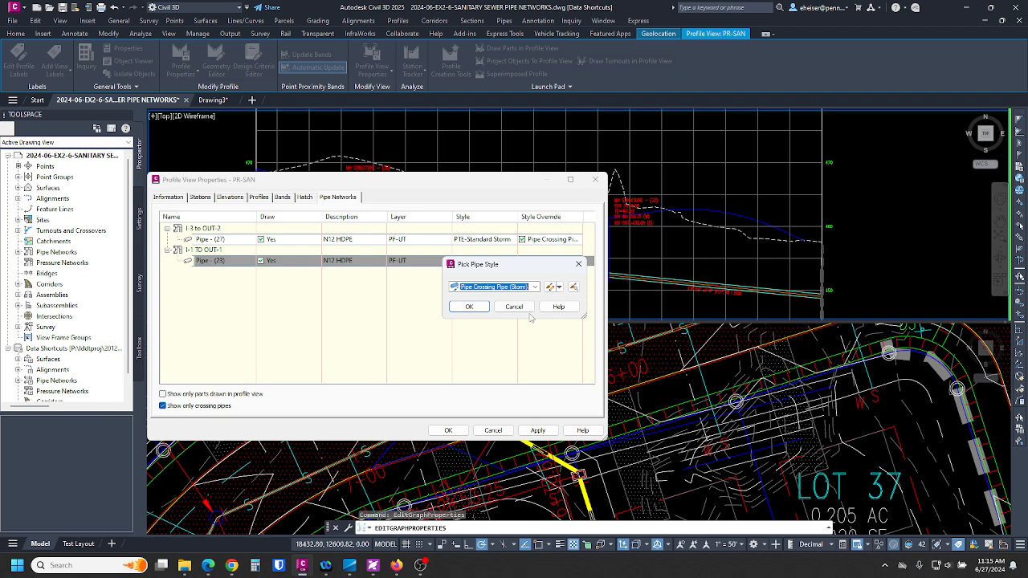
click(468, 307)
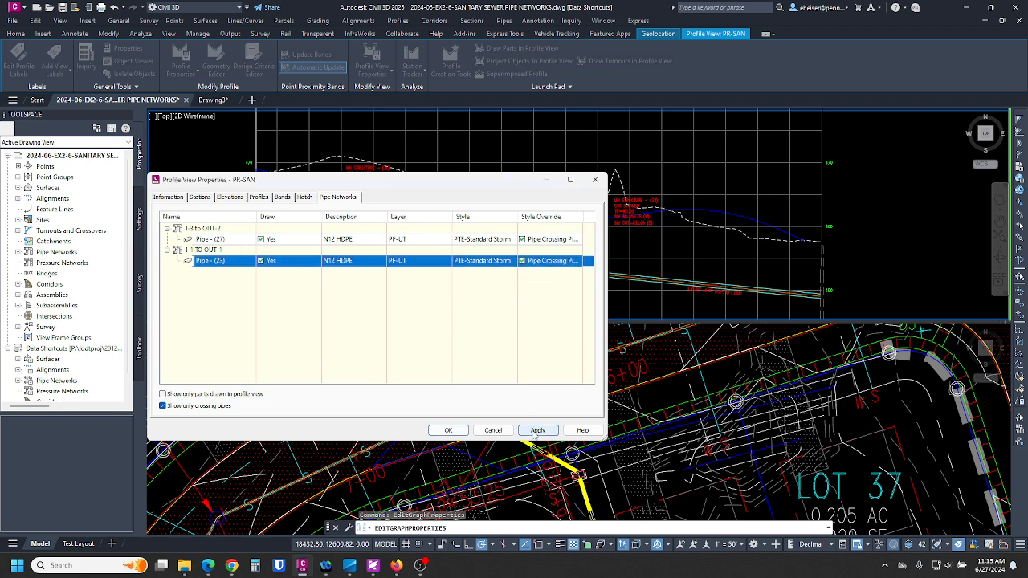
click(536, 430)
click(449, 431)
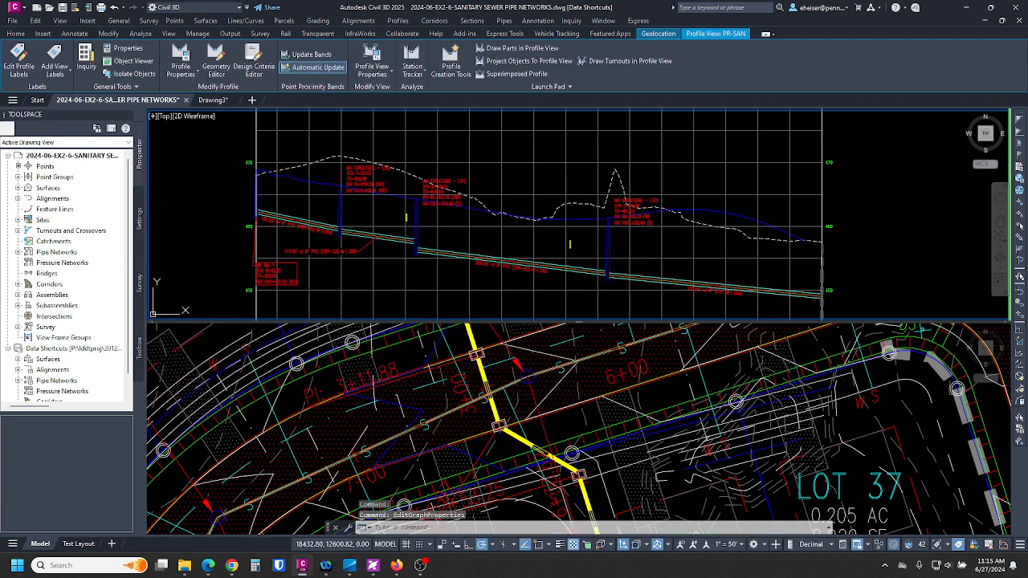
Add labels to the storm crossing pipe beside MH Structure - (31) in the PR-SAN profile view
scroll(579, 248, up, 4)
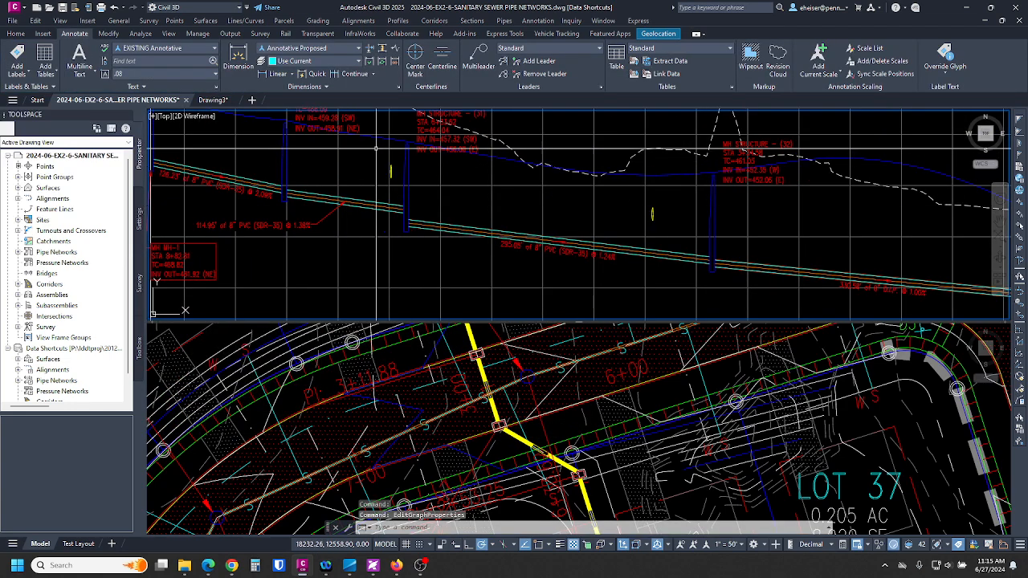
middle_drag(374, 181, 566, 213)
scroll(582, 213, up, 2)
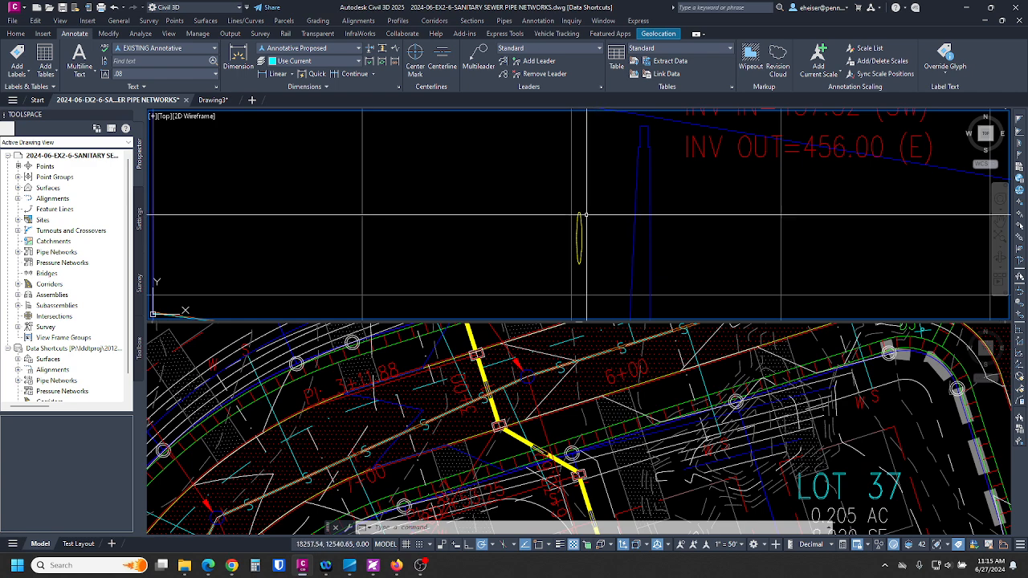
click(580, 215)
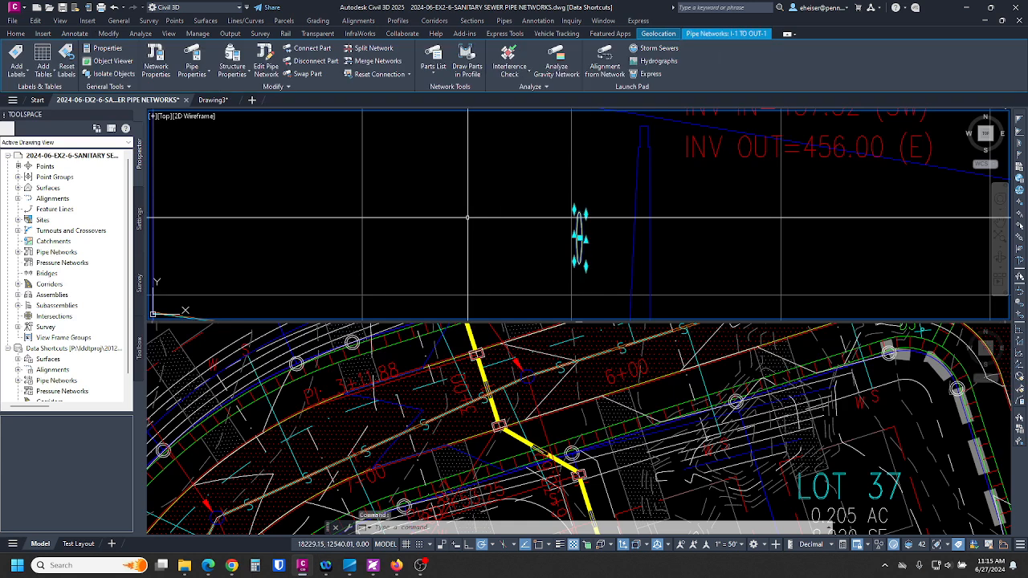
scroll(453, 213, down, 3)
right_click(455, 213)
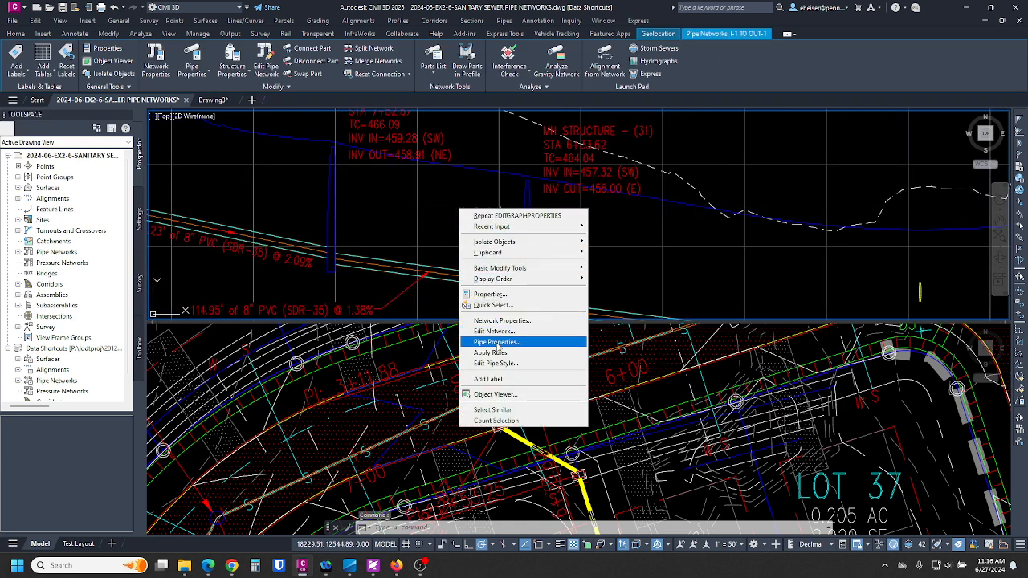
click(496, 380)
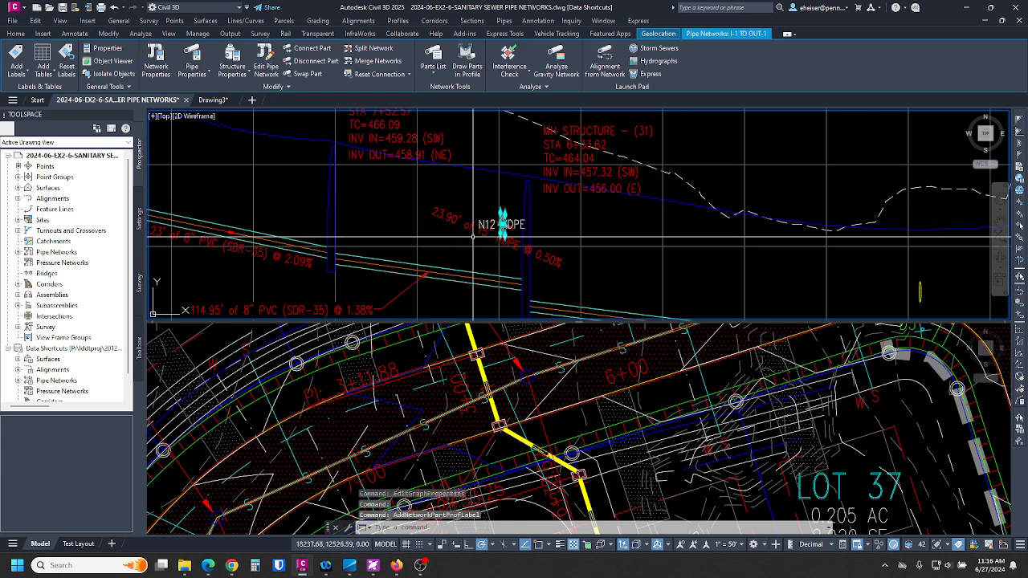
key(Escape)
Delete the length and slope label from the storm crossing pipe, keeping its crossing label
scroll(458, 234, up, 2)
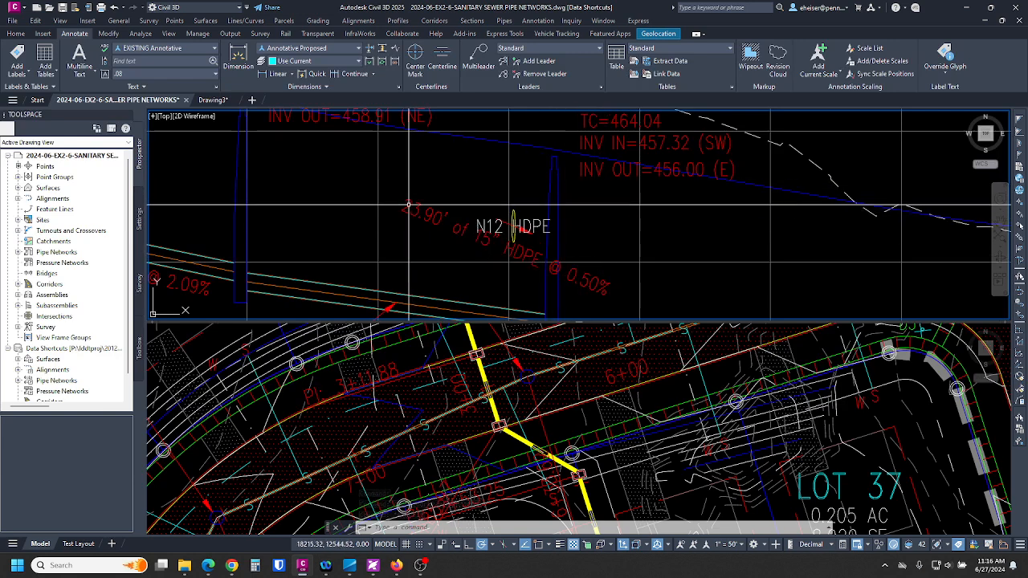
click(435, 222)
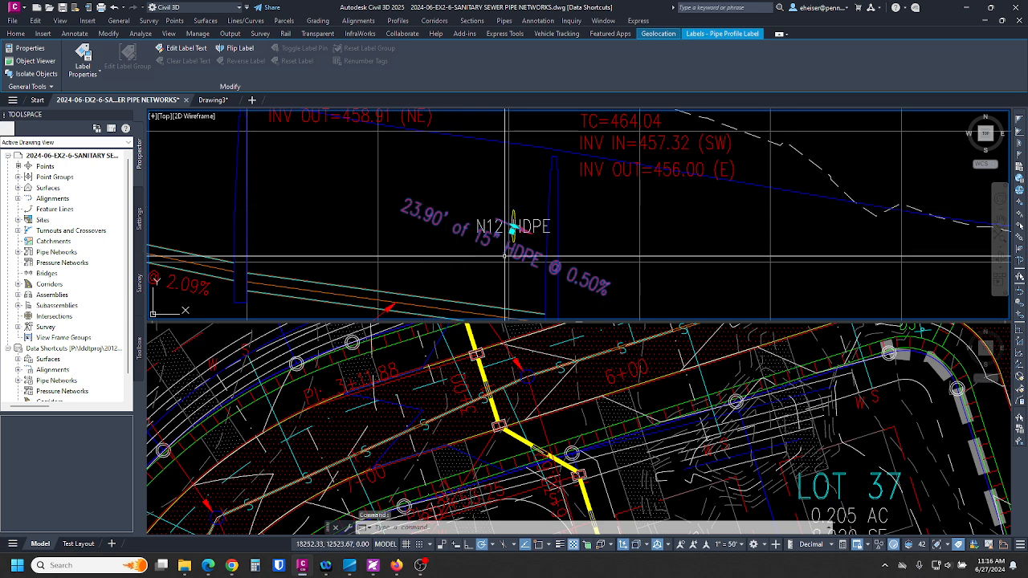
key(Delete)
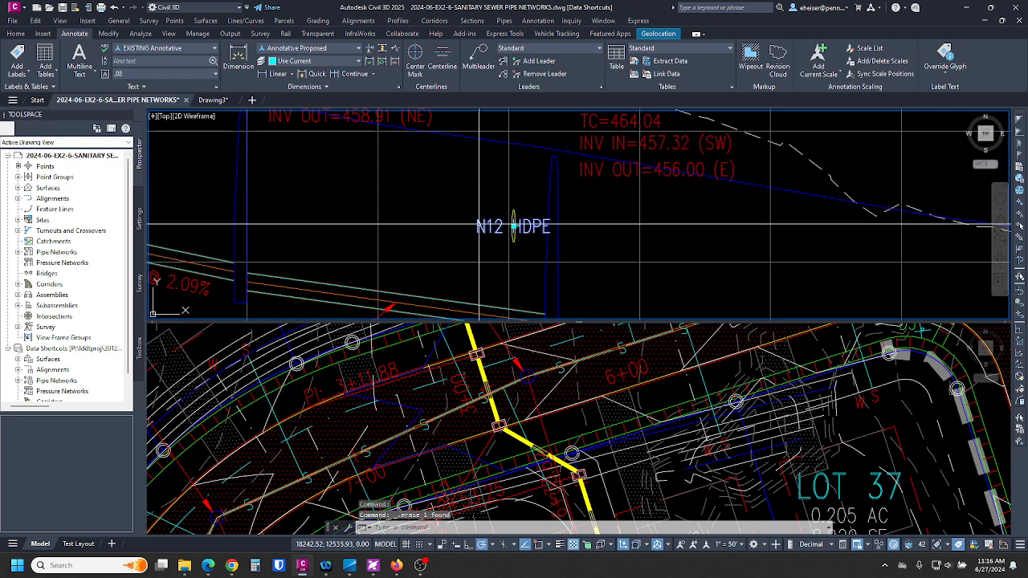
Set the label style of the storm pipe's N12 HDPE crossing label to PTE PR Crossing Pipe
click(479, 227)
middle_drag(492, 196, 475, 184)
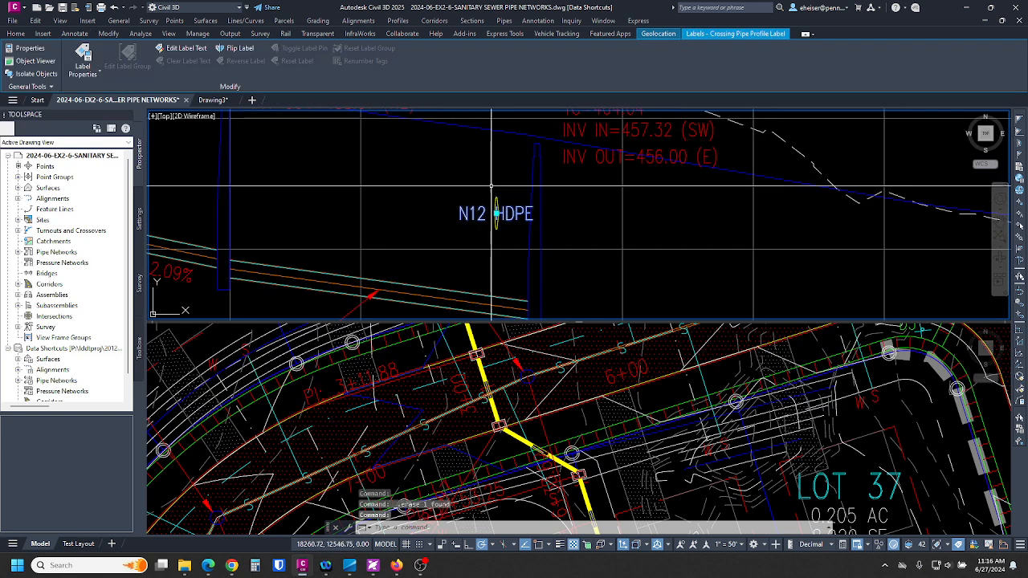
right_click(440, 190)
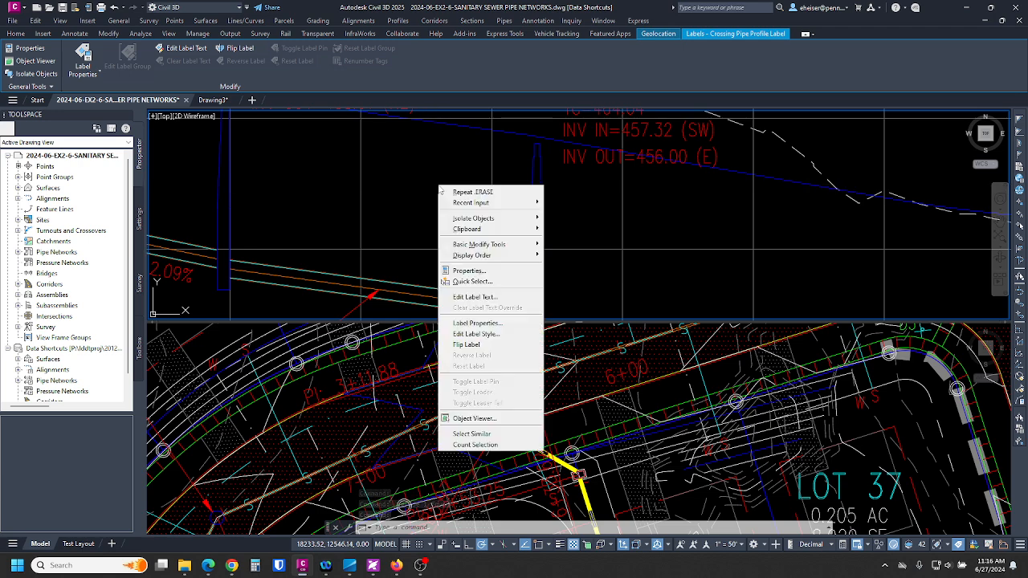
click(476, 323)
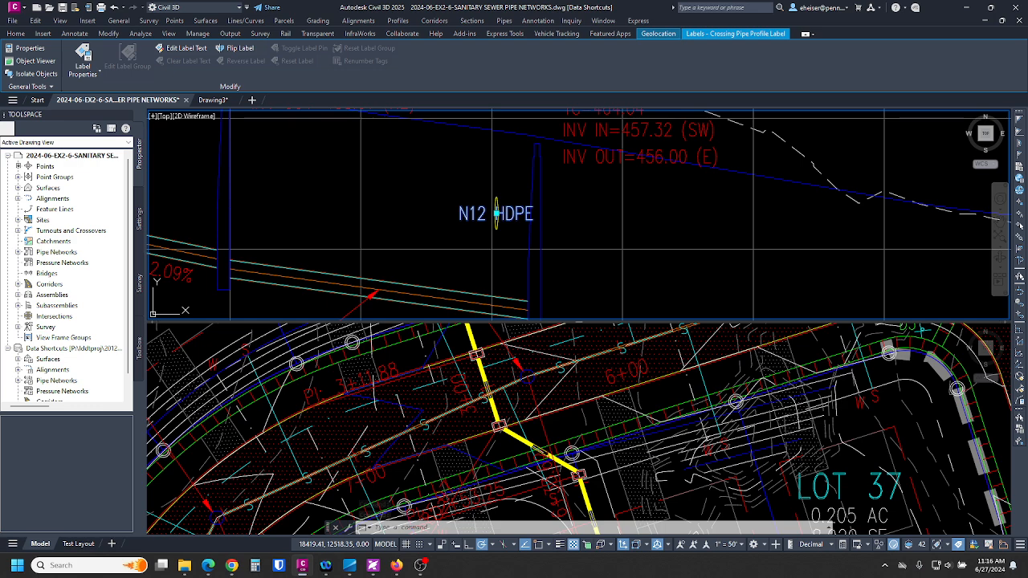
drag(783, 266, 356, 219)
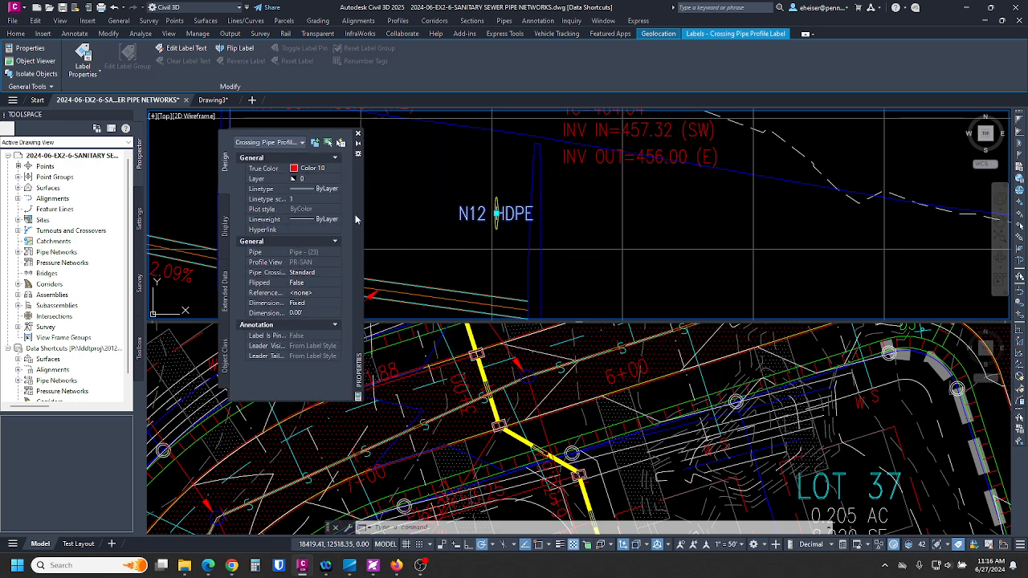
click(313, 273)
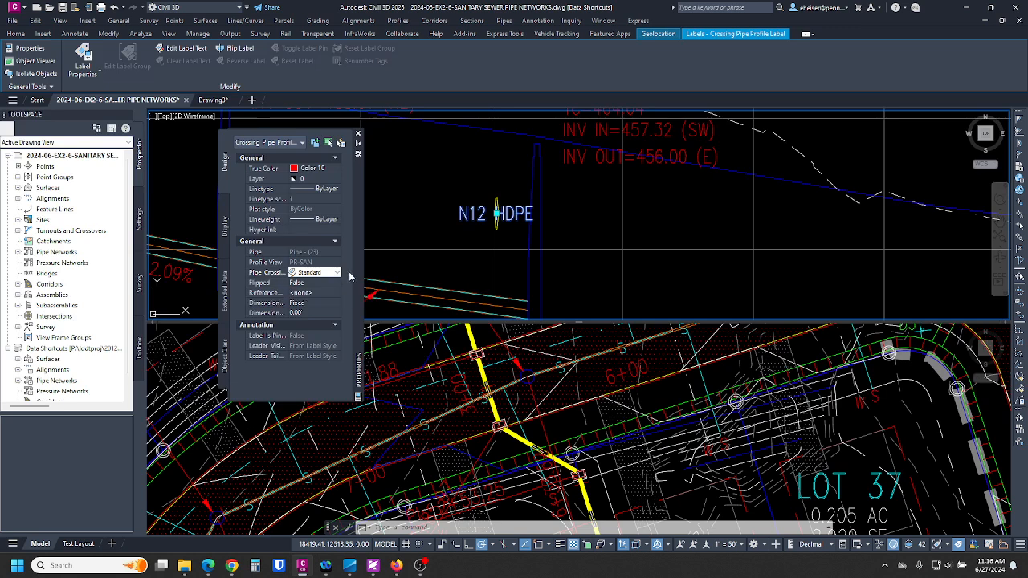
click(337, 273)
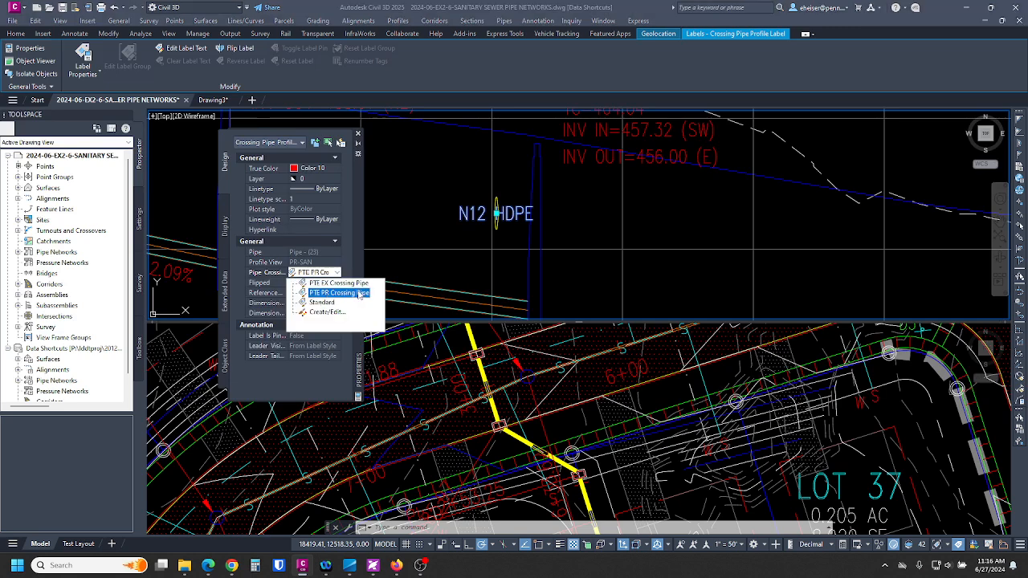
click(358, 293)
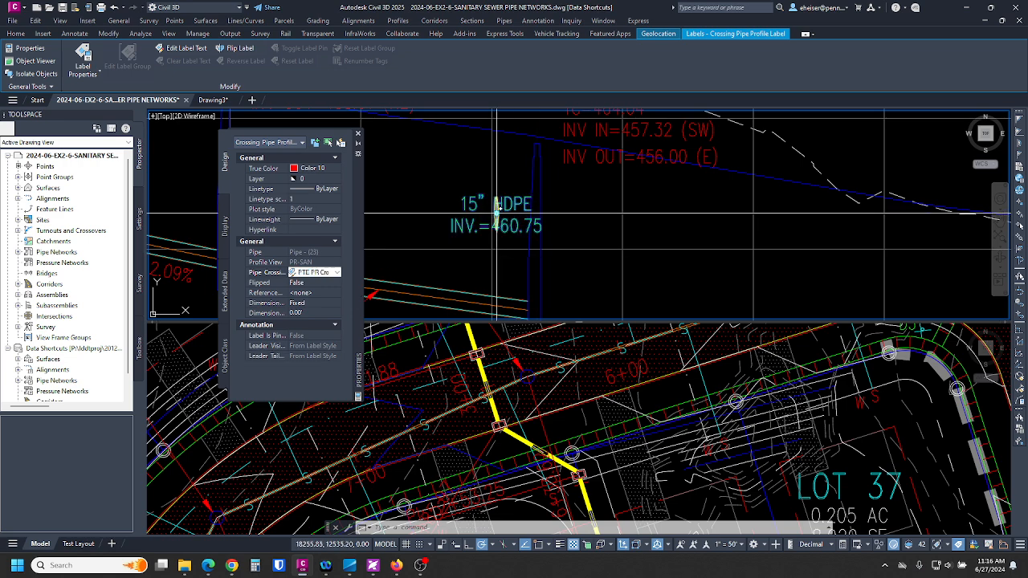
Move the 15" HDPE crossing label up and to the left of its pipe so that it has a leader
click(497, 213)
click(451, 167)
middle_drag(468, 204, 637, 245)
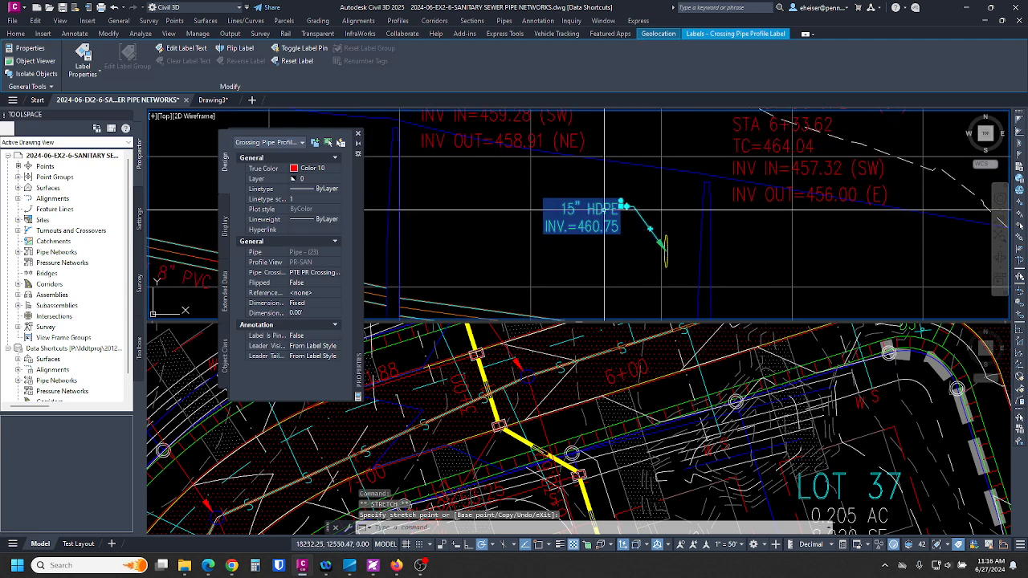
scroll(604, 212, up, 2)
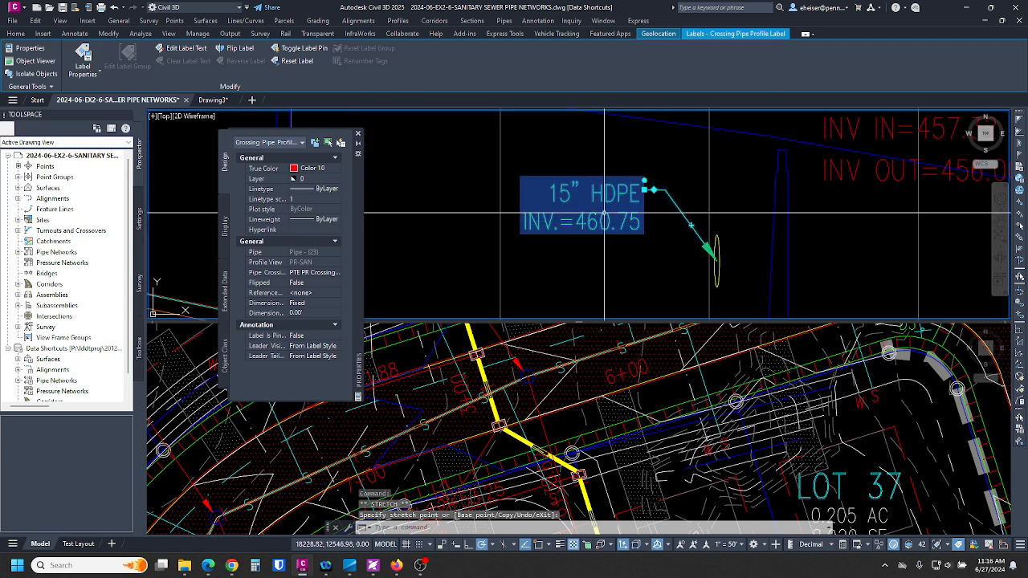
key(Escape)
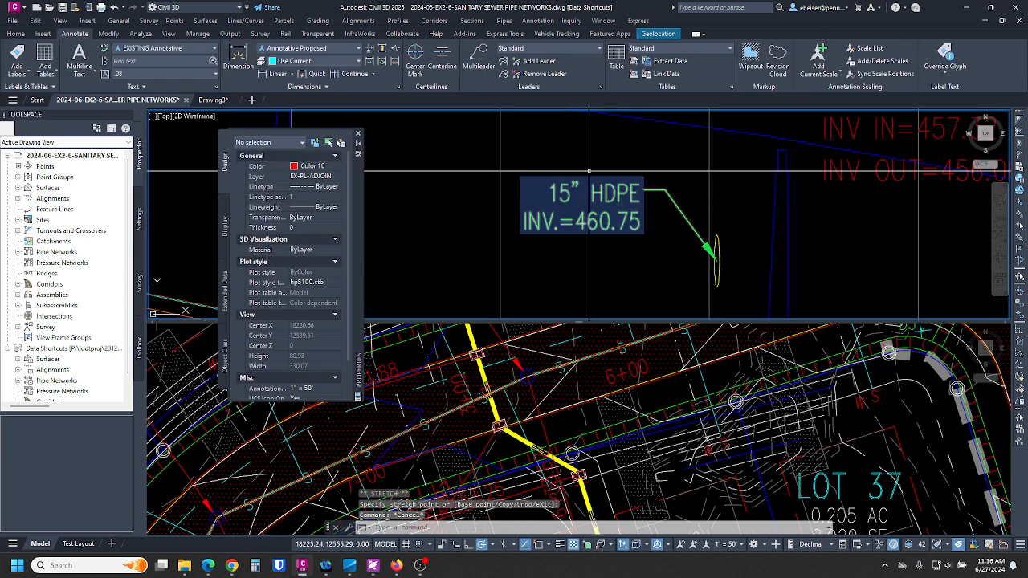
Examine the vertical clearance between the 15" HDPE storm crossing and the sanitary pipe below it in the profile
scroll(588, 171, down, 2)
middle_drag(665, 241, 642, 173)
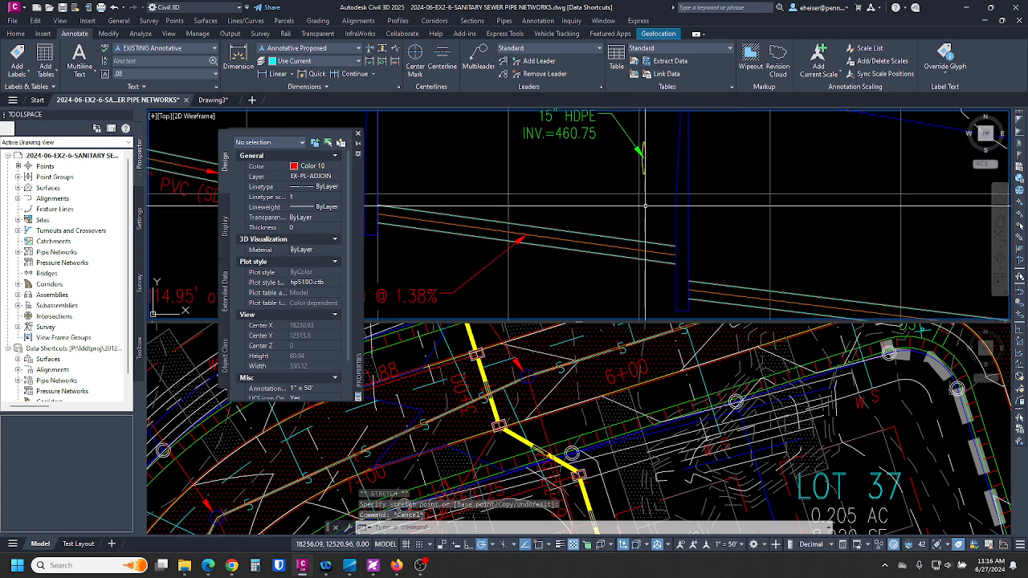
mouse_move(643, 249)
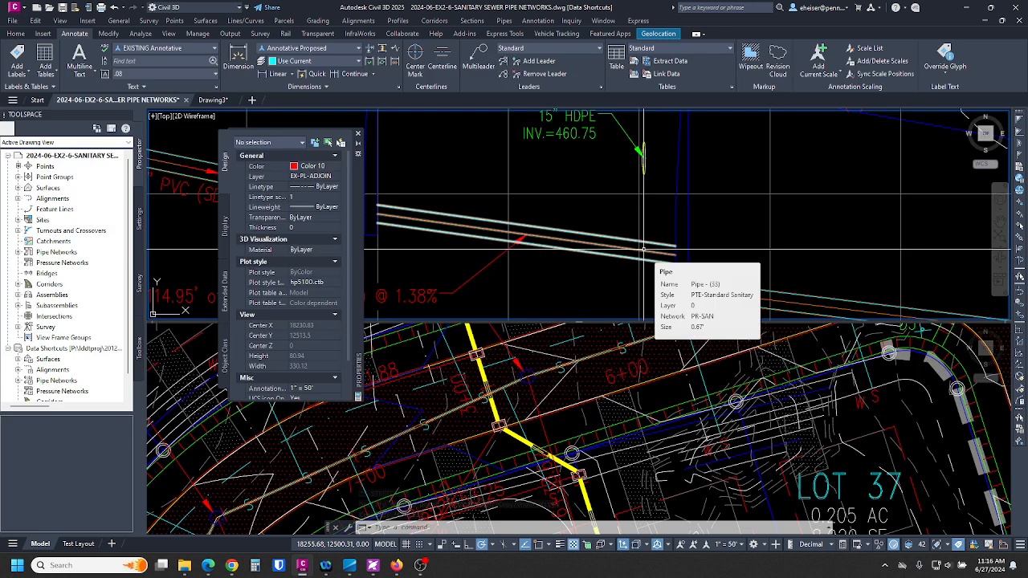
middle_drag(643, 249, 629, 326)
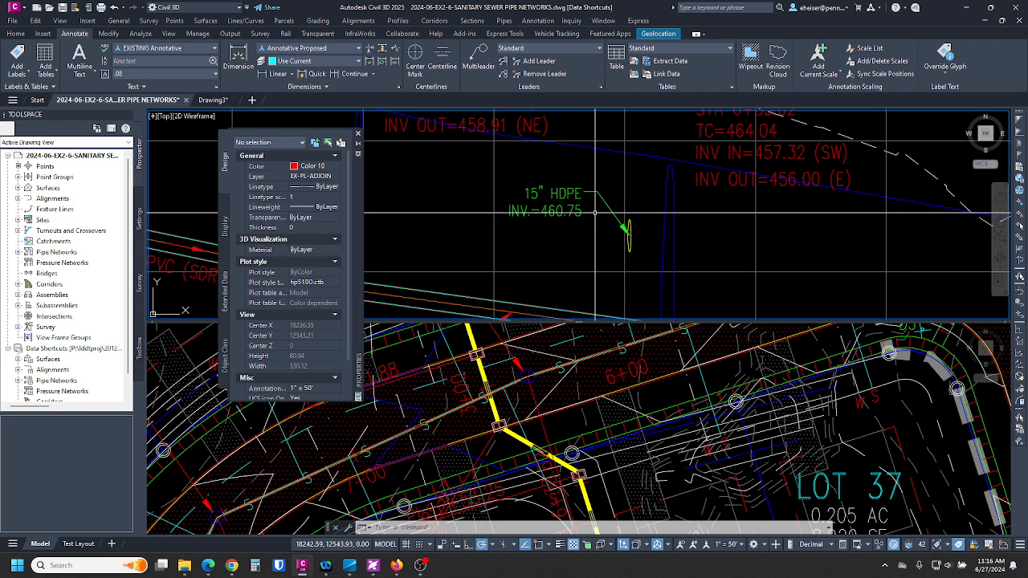
middle_drag(629, 253, 627, 211)
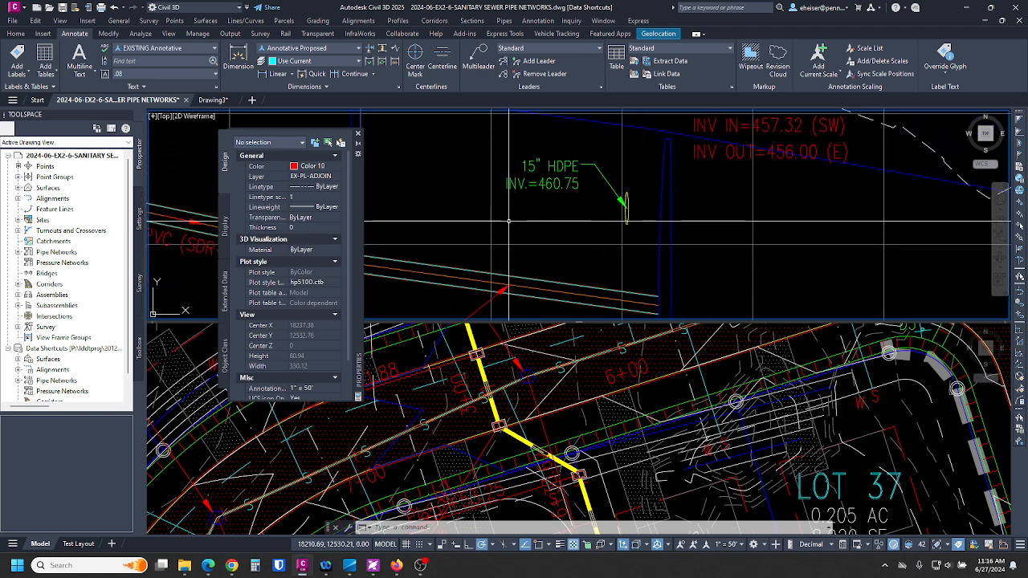
scroll(563, 181, down, 2)
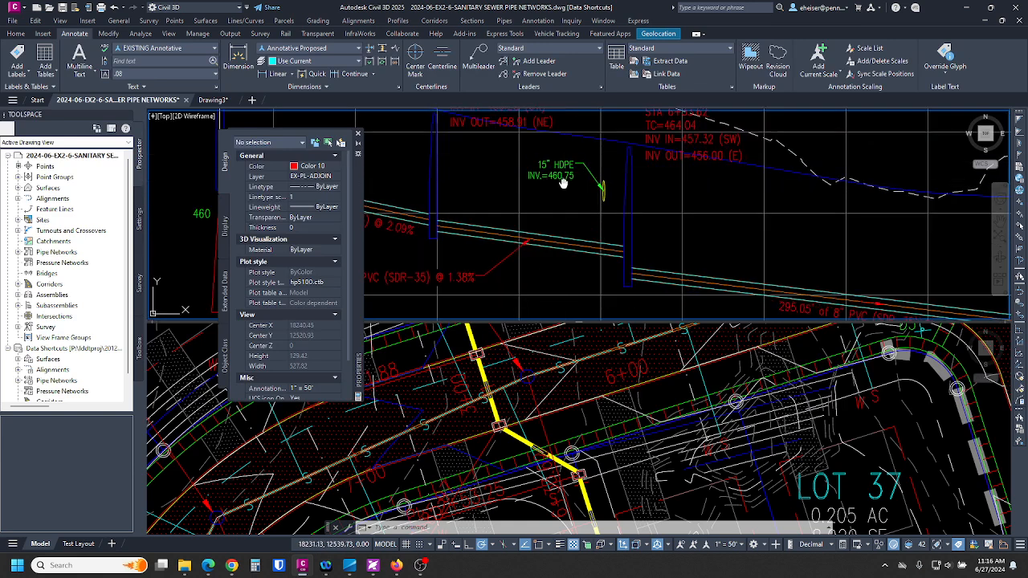
middle_drag(564, 181, 597, 166)
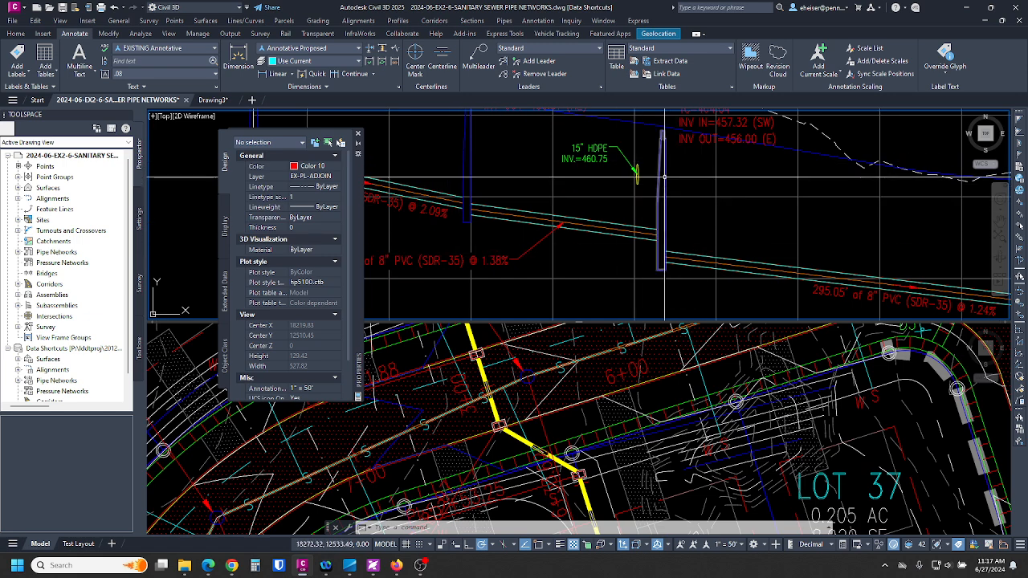
mouse_move(664, 176)
scroll(664, 176, down, 2)
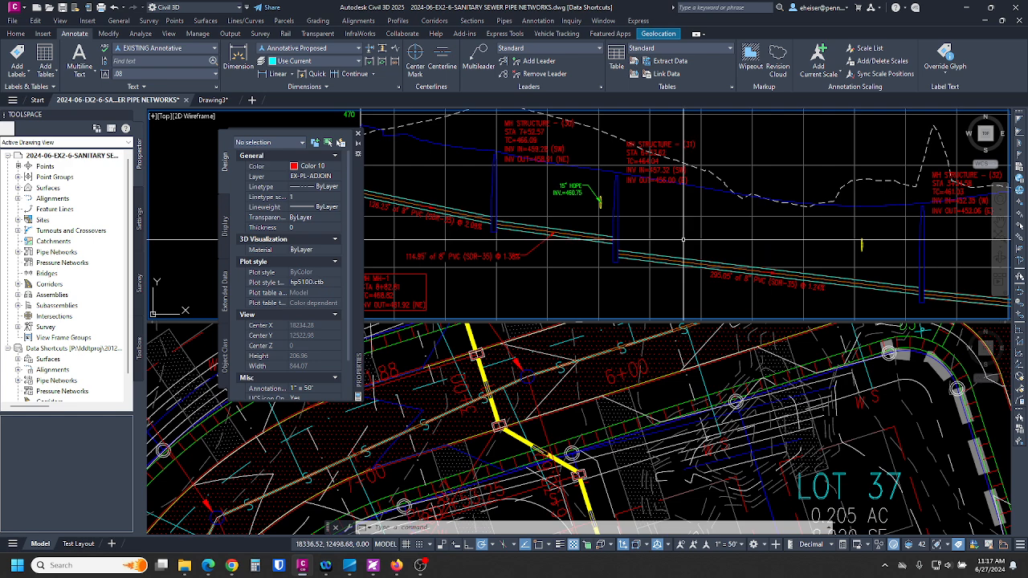
key(Escape)
key(Escape)
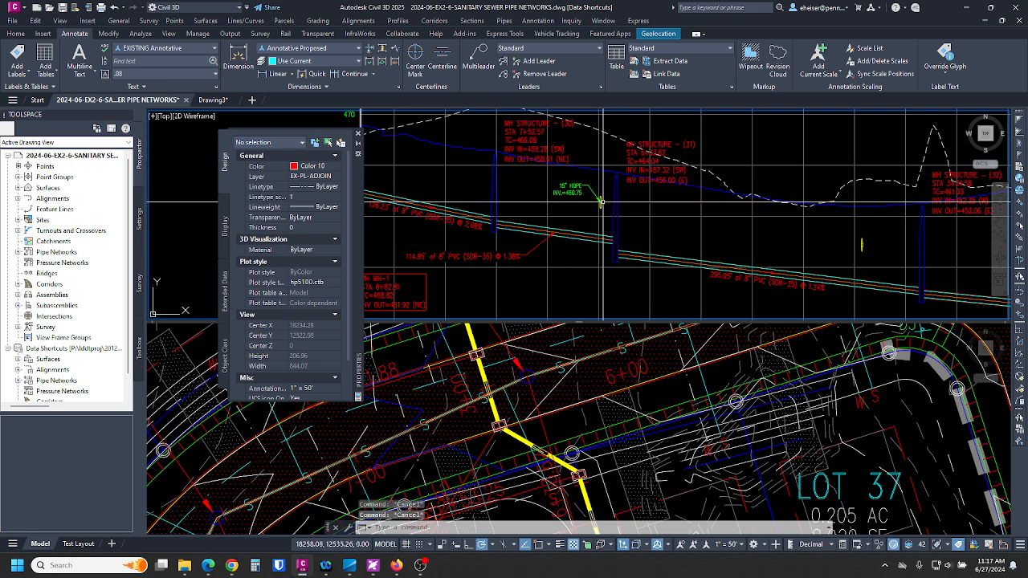
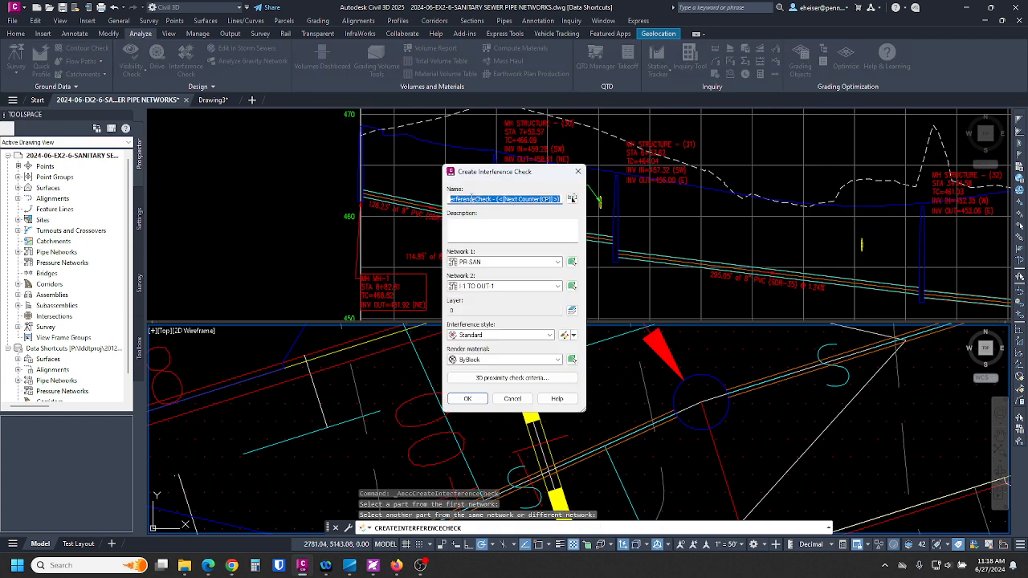
Name the interference check between PR-SAN and I-1 TO OUT-1 STORM V SANITARY and give it the PTE-Interference Check style
text(STORM V SANITARY)
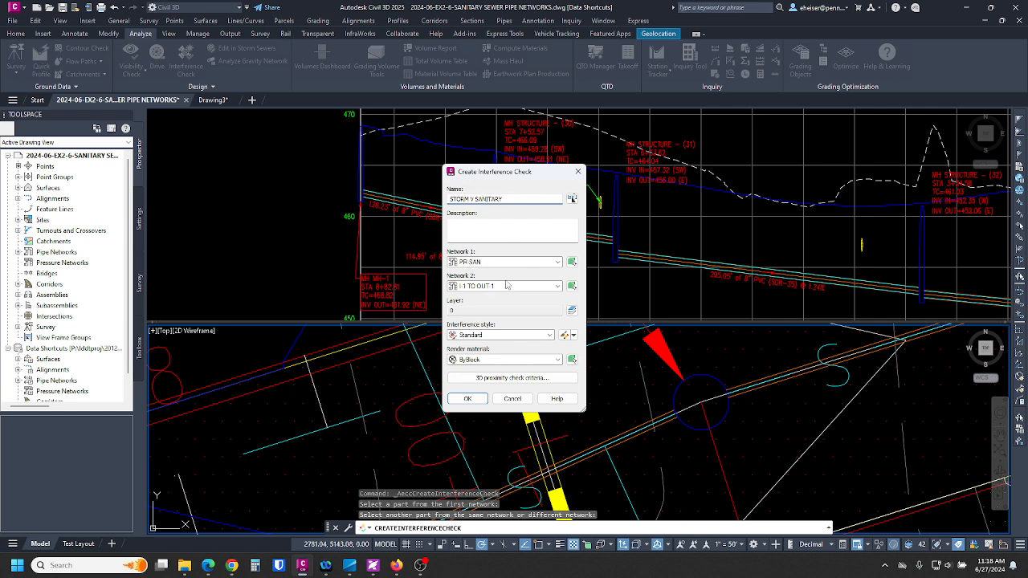
click(491, 335)
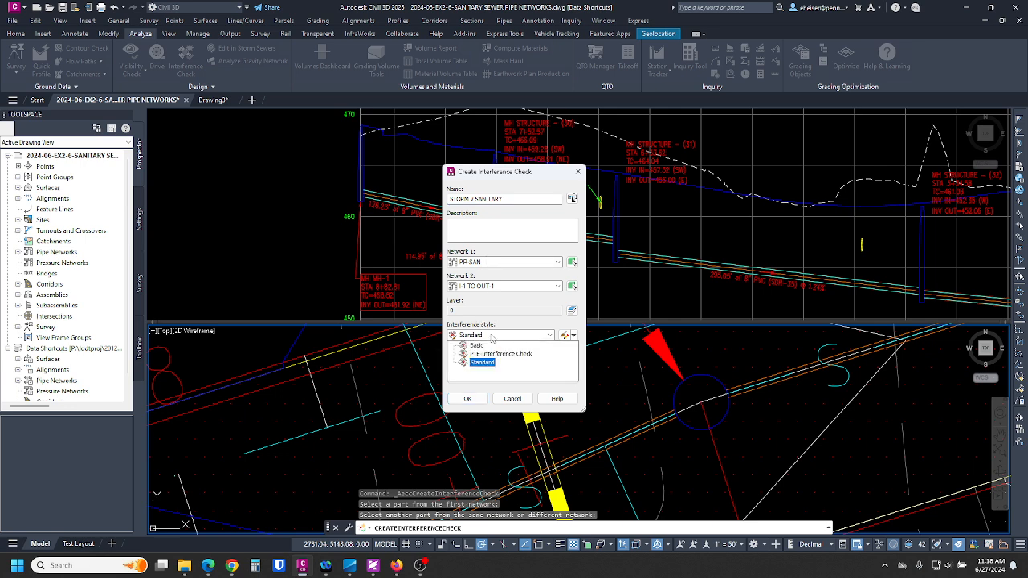
click(500, 355)
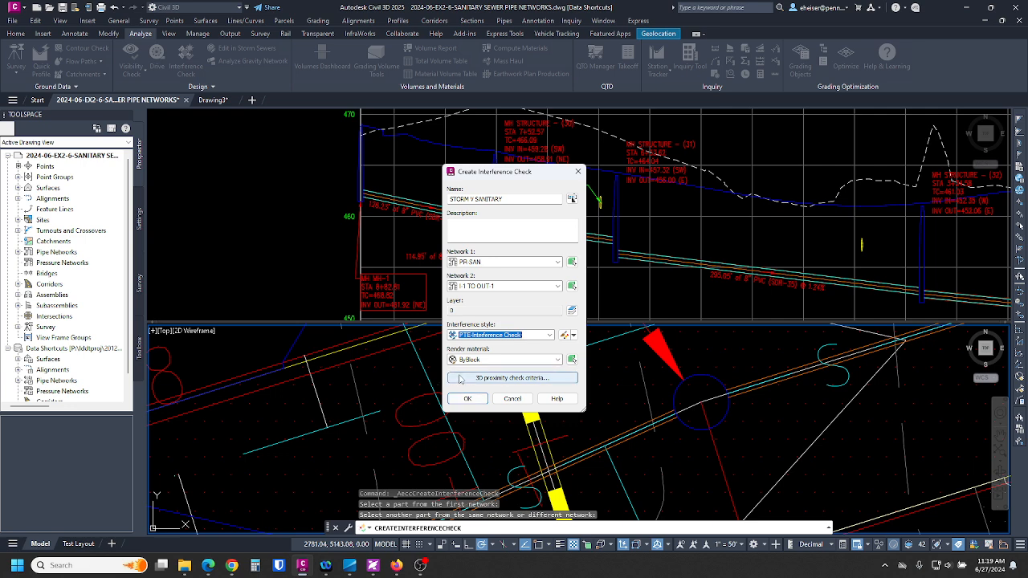
Apply a 3D proximity check with a distance of 1.5 and create the interference check
click(474, 379)
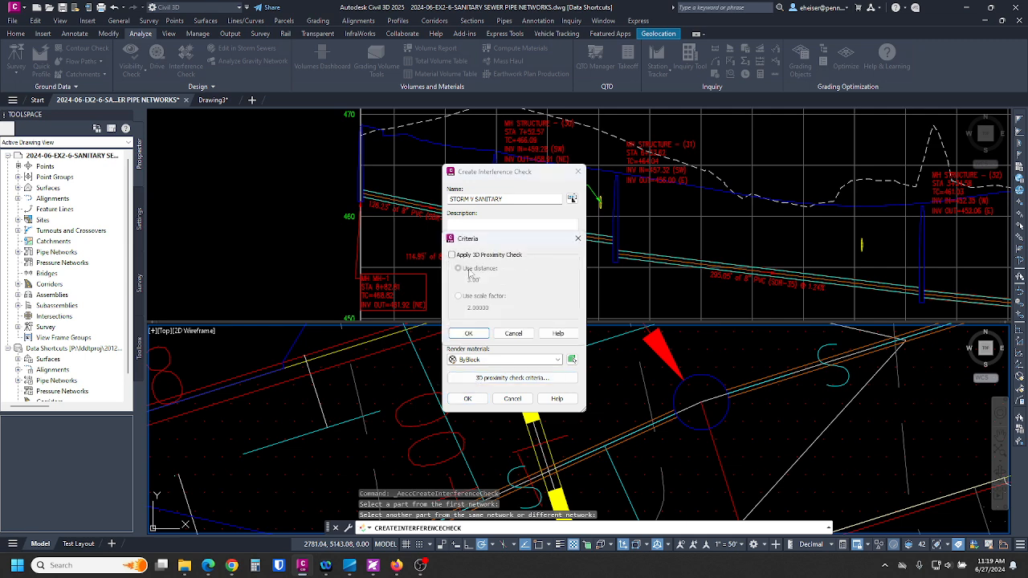
click(452, 254)
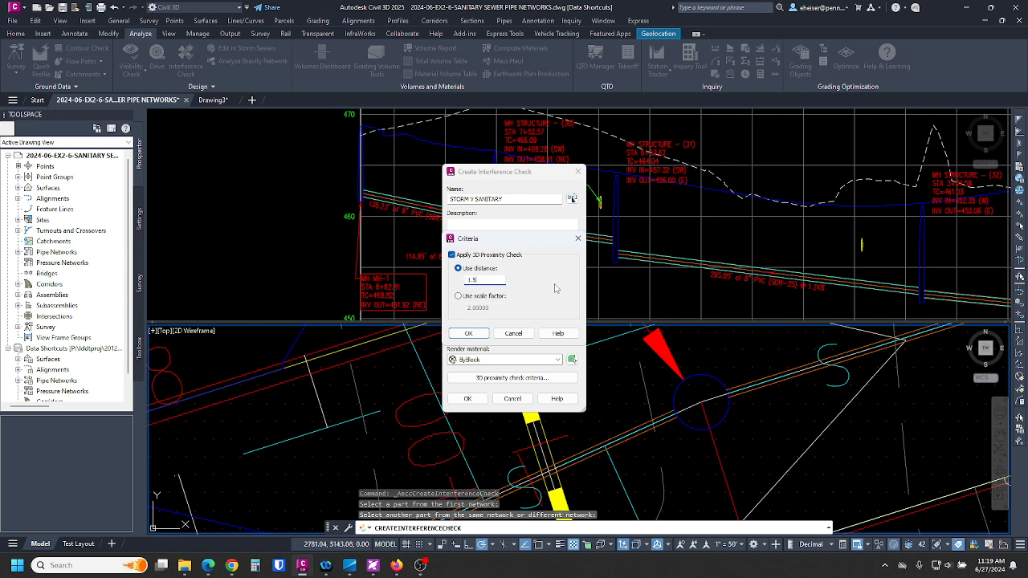
click(469, 332)
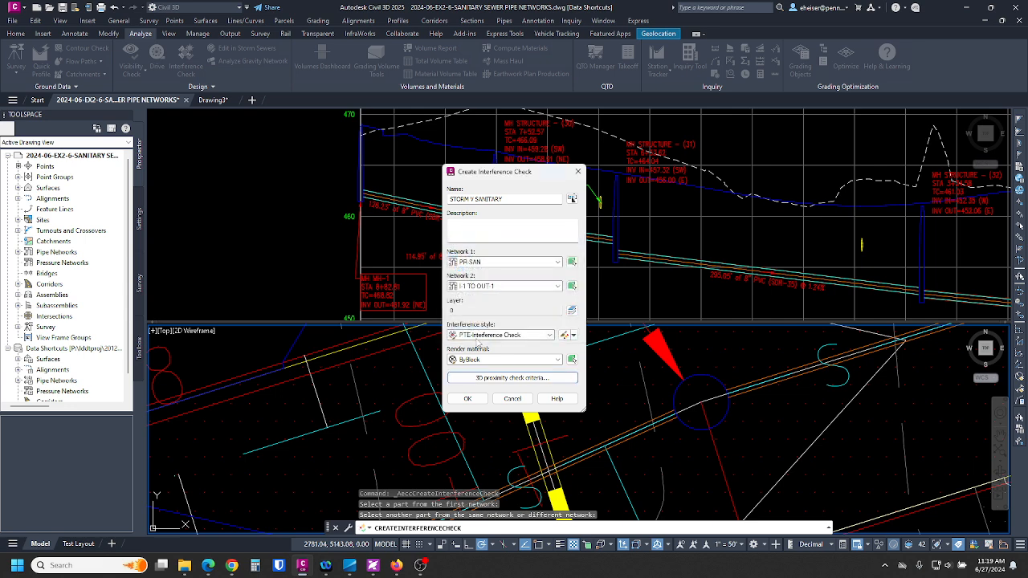
click(469, 399)
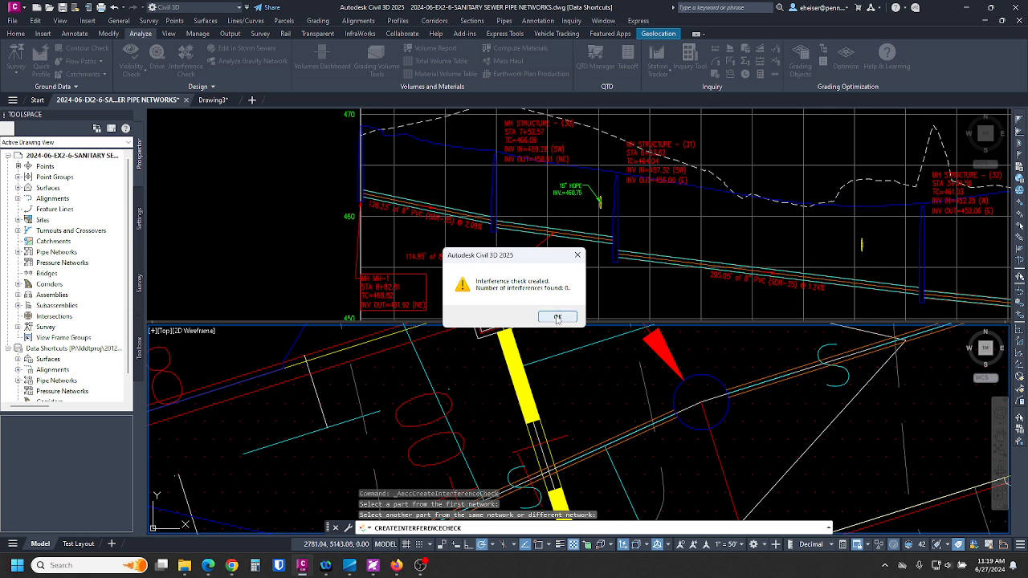
click(556, 316)
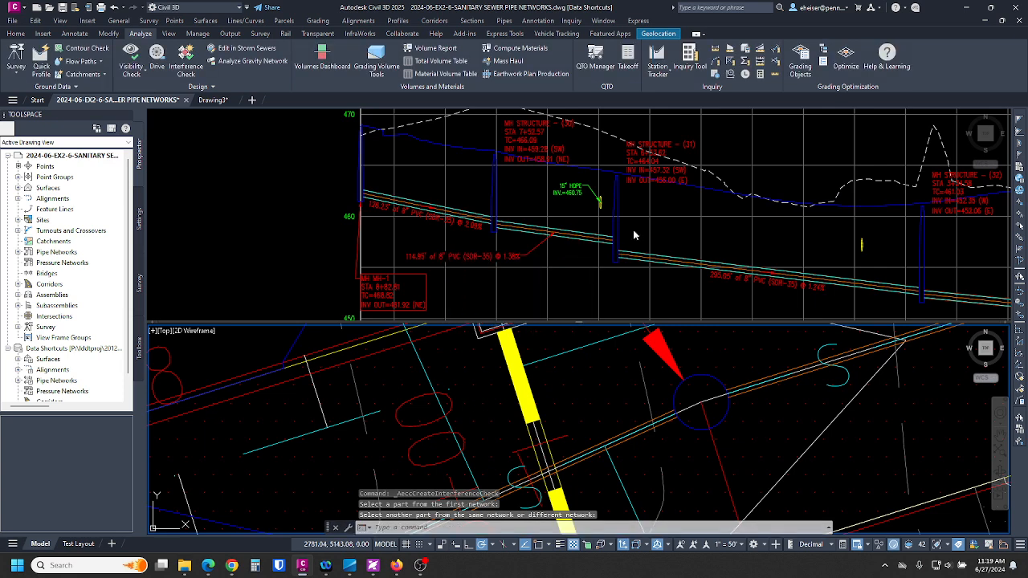
Open the properties of the STORM V SANITARY interference check under Pipe Networks
click(579, 251)
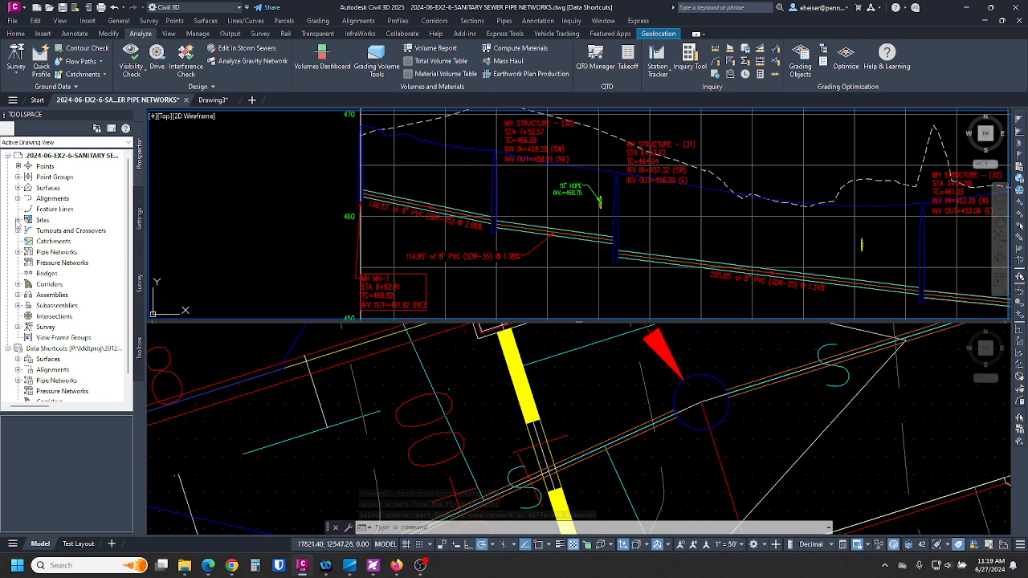
click(17, 252)
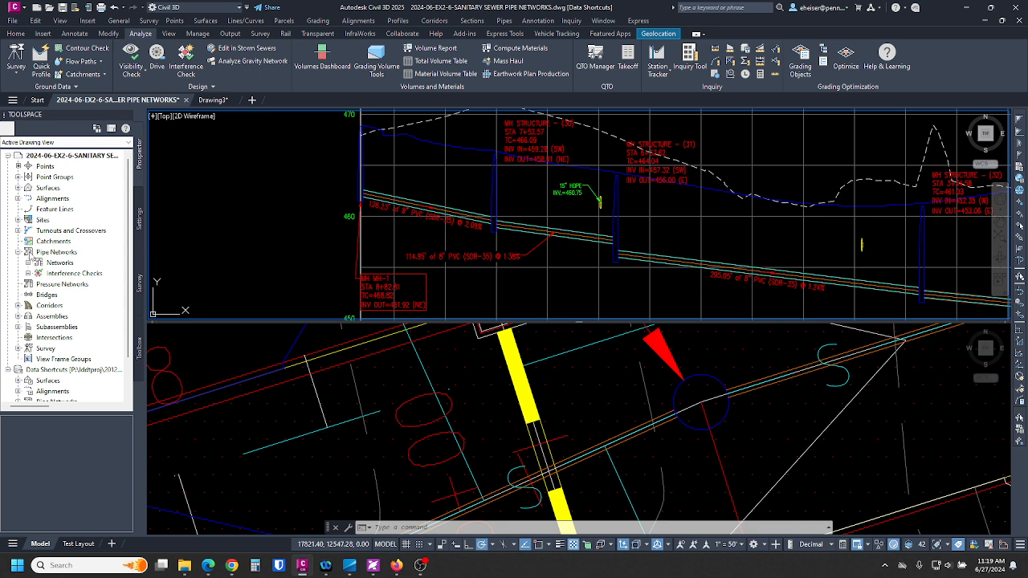
click(46, 254)
click(55, 274)
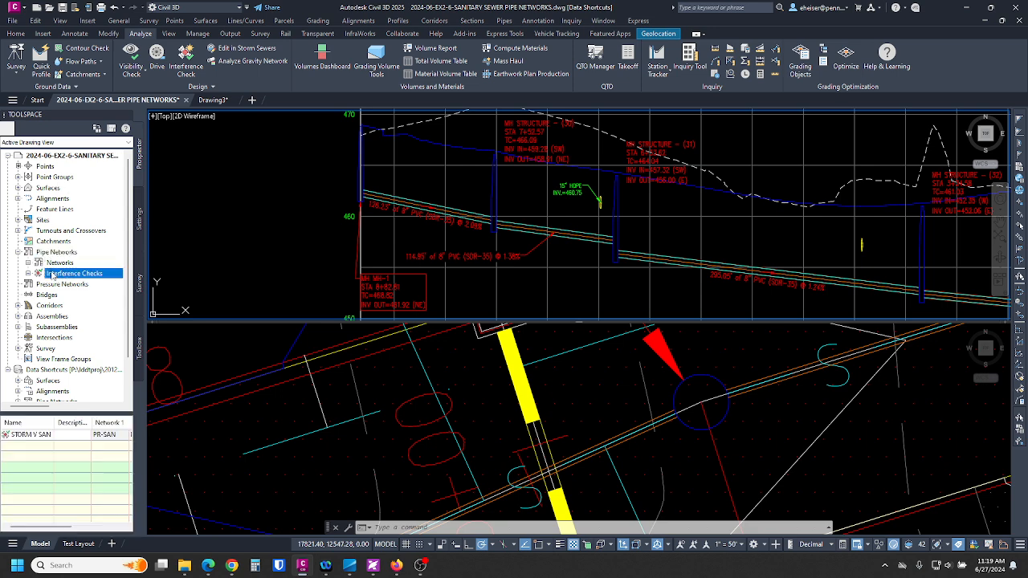
click(28, 274)
click(86, 284)
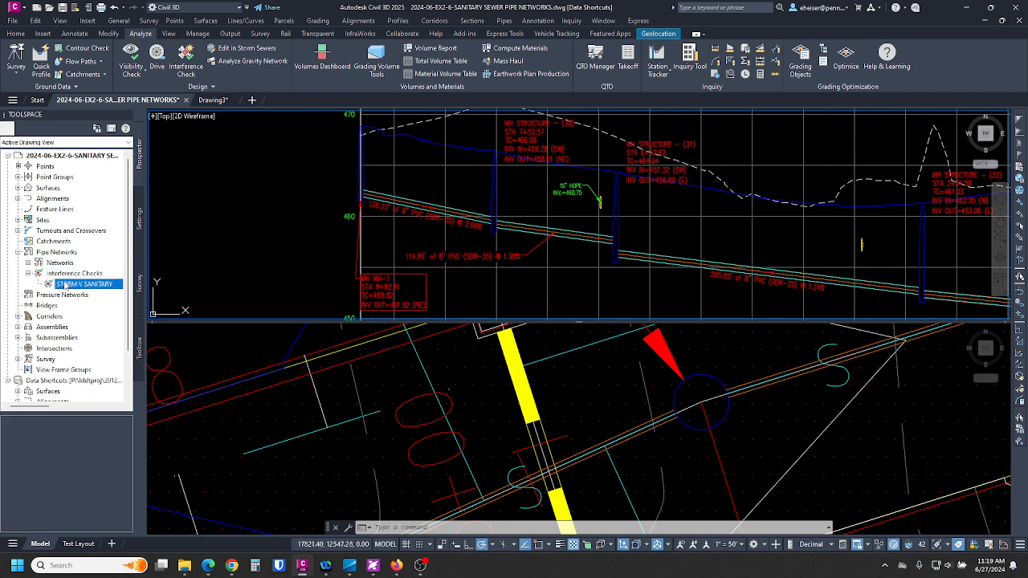
right_click(90, 285)
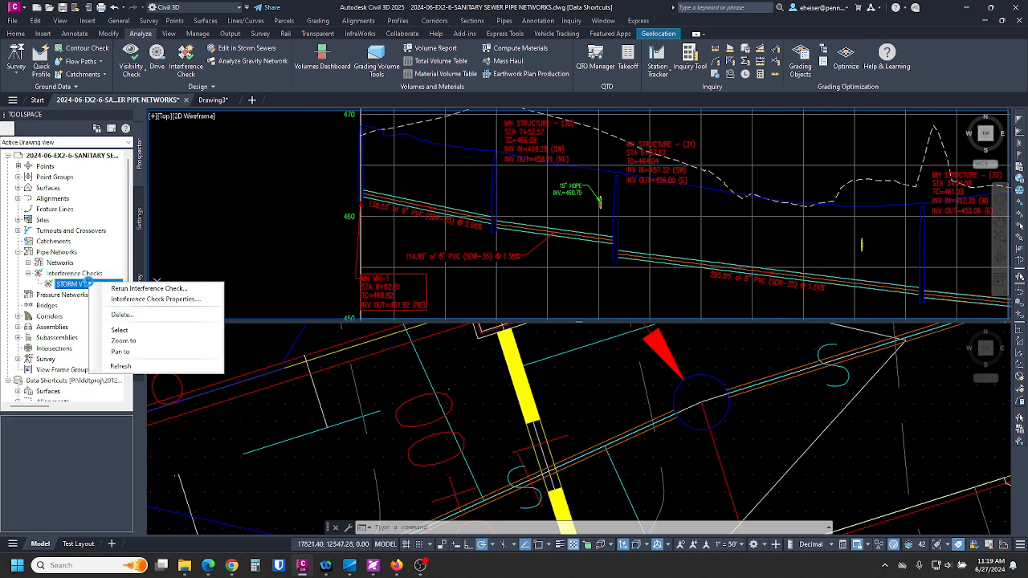
click(153, 299)
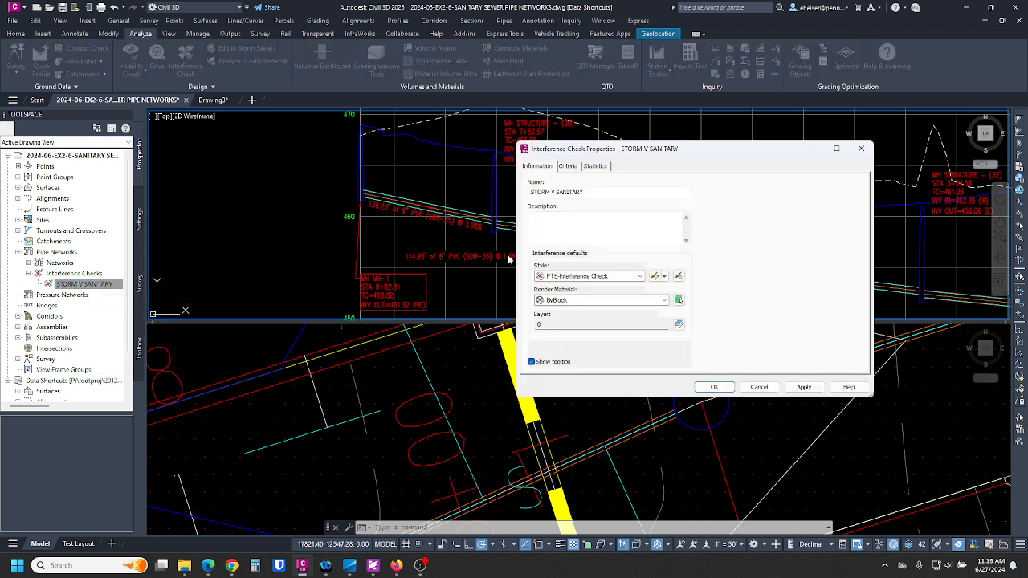
Set the interference check's 3D proximity distance to 5.00' and rerun the check with that criterion
click(567, 166)
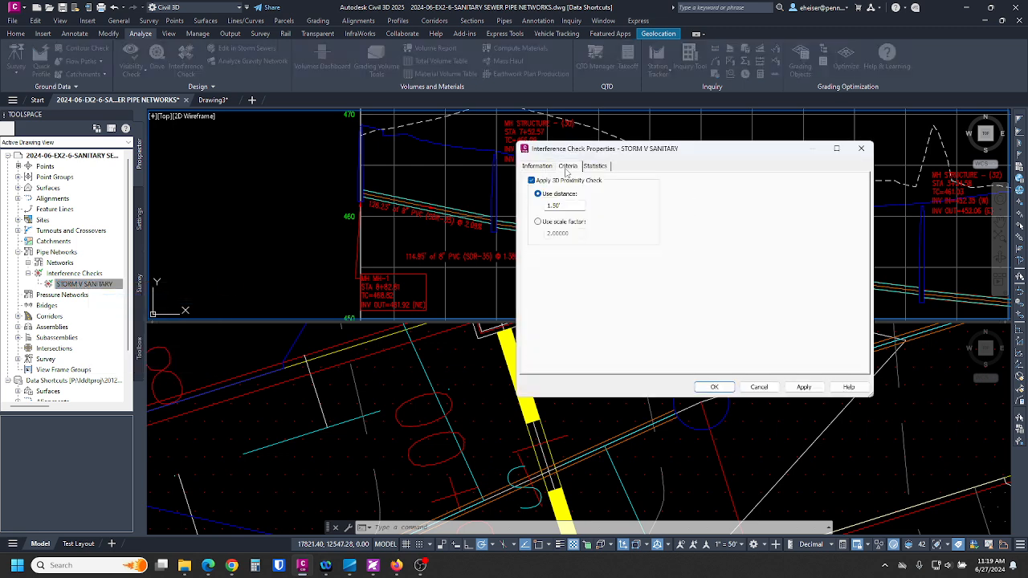
double_click(565, 207)
click(804, 387)
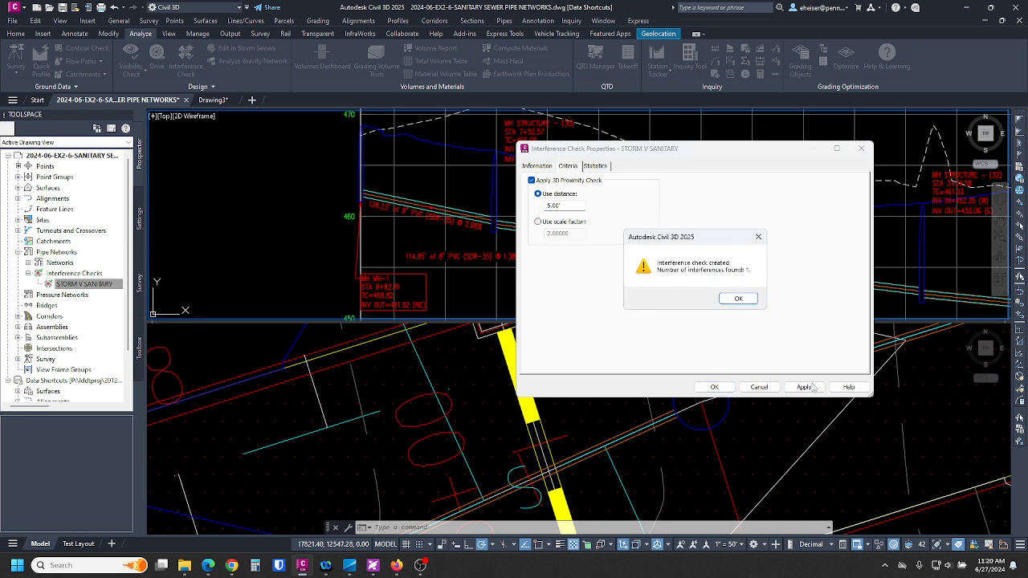
click(739, 298)
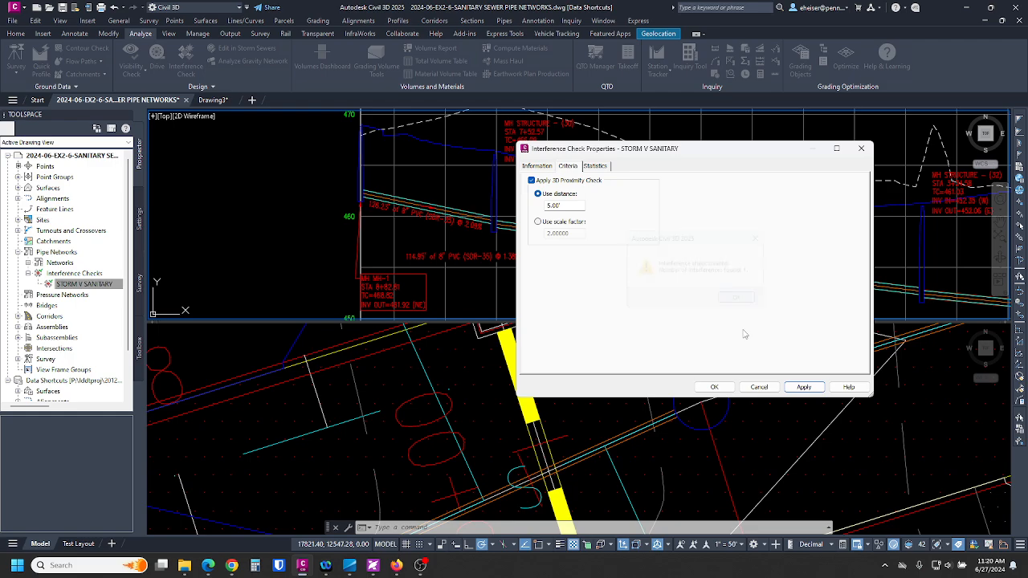
click(714, 387)
Inspect the storm and sanitary pipe crossing in plan for the interference marker, window-selecting the area around it
scroll(668, 378, down, 6)
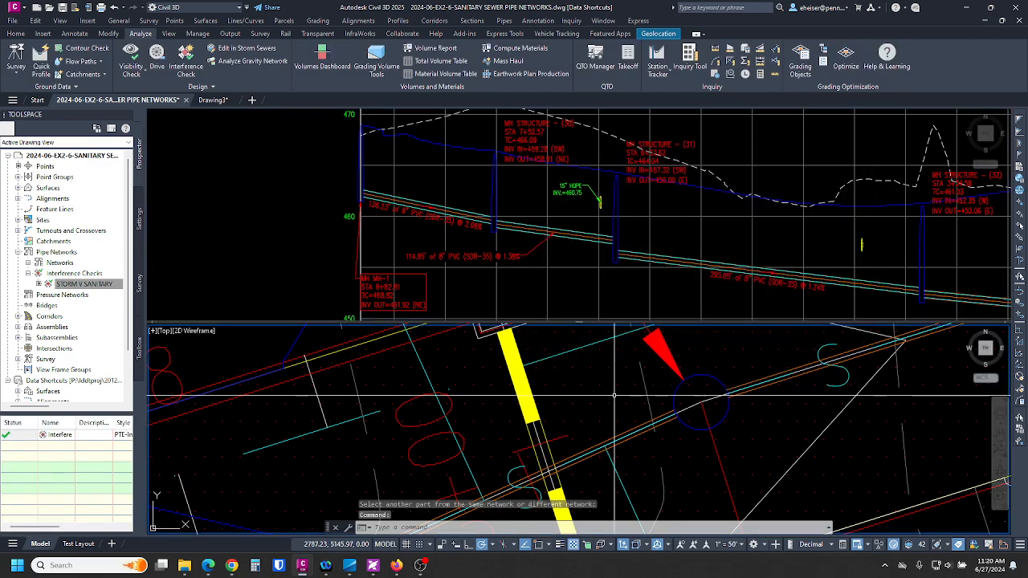
scroll(678, 412, down, 2)
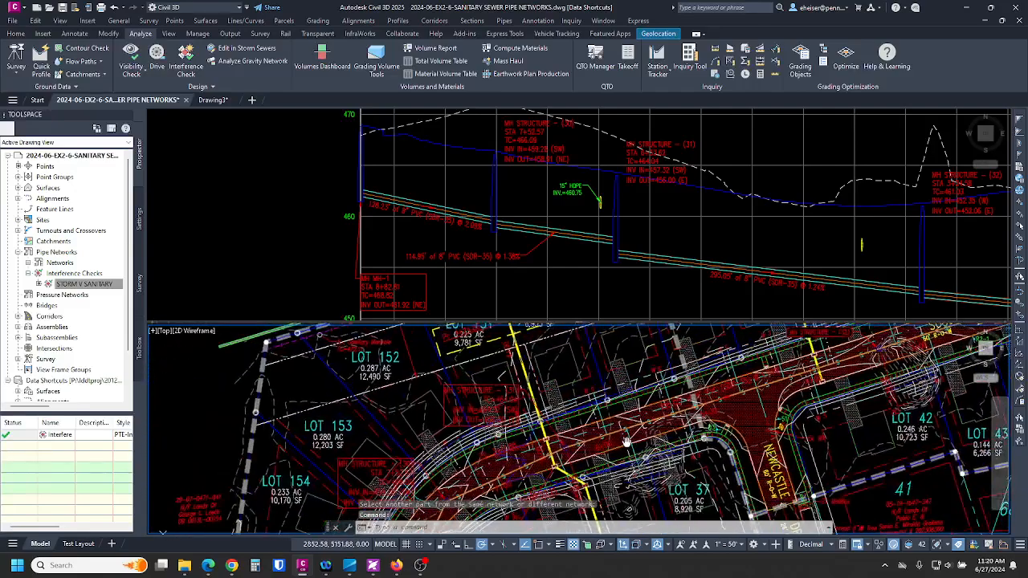
scroll(560, 407, up, 5)
scroll(555, 462, up, 5)
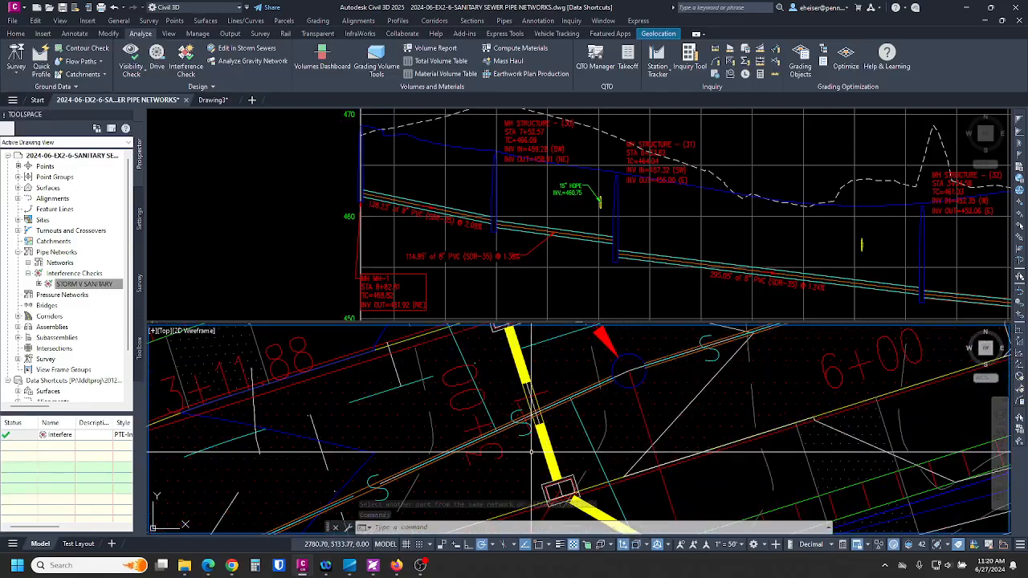
click(498, 373)
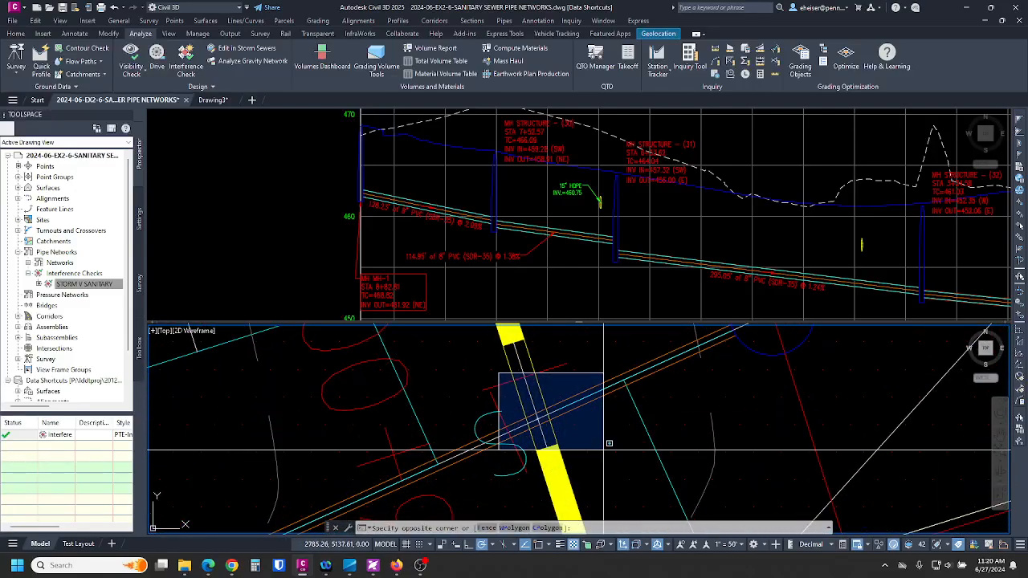
click(571, 431)
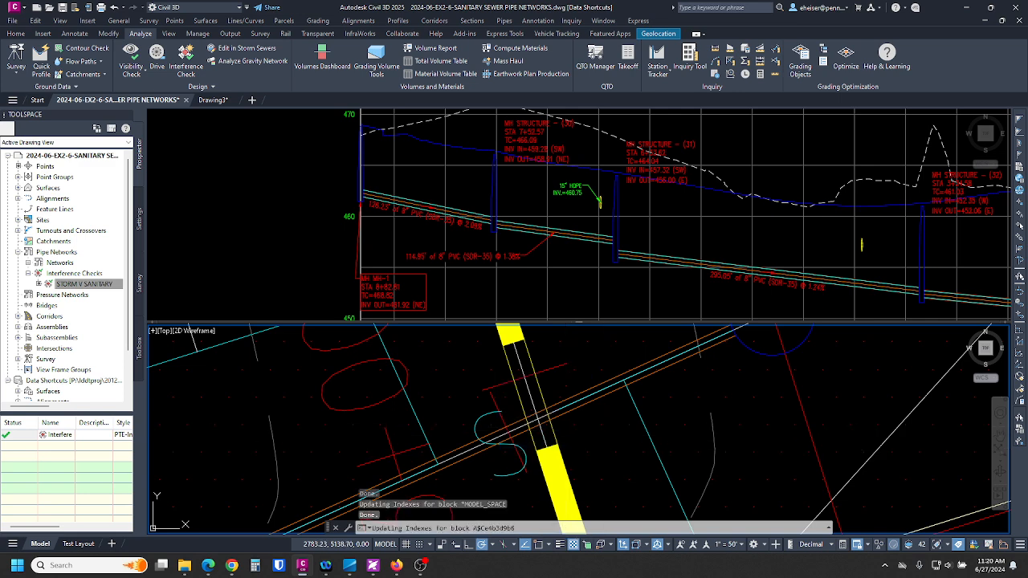
key(Escape)
Select the interference listed under the STORM V SANITARY check and locate its marker at the plan crossing
click(81, 284)
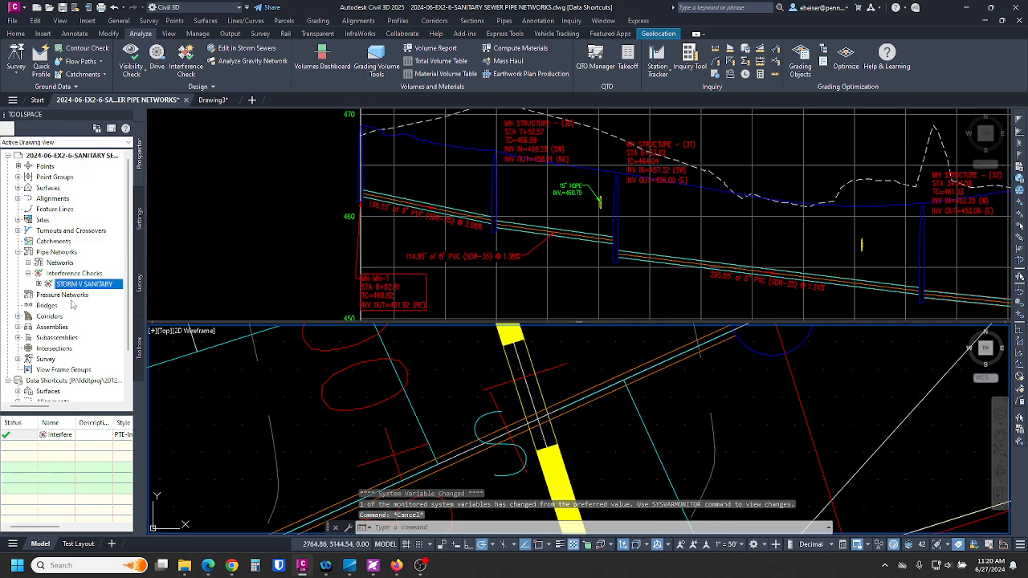
right_click(60, 435)
click(96, 477)
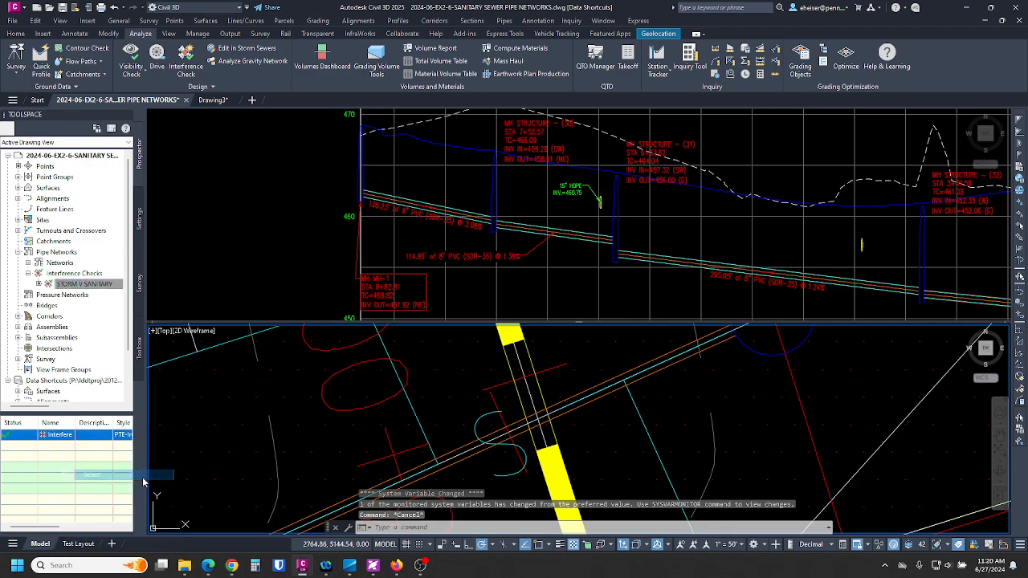
scroll(506, 426, down, 3)
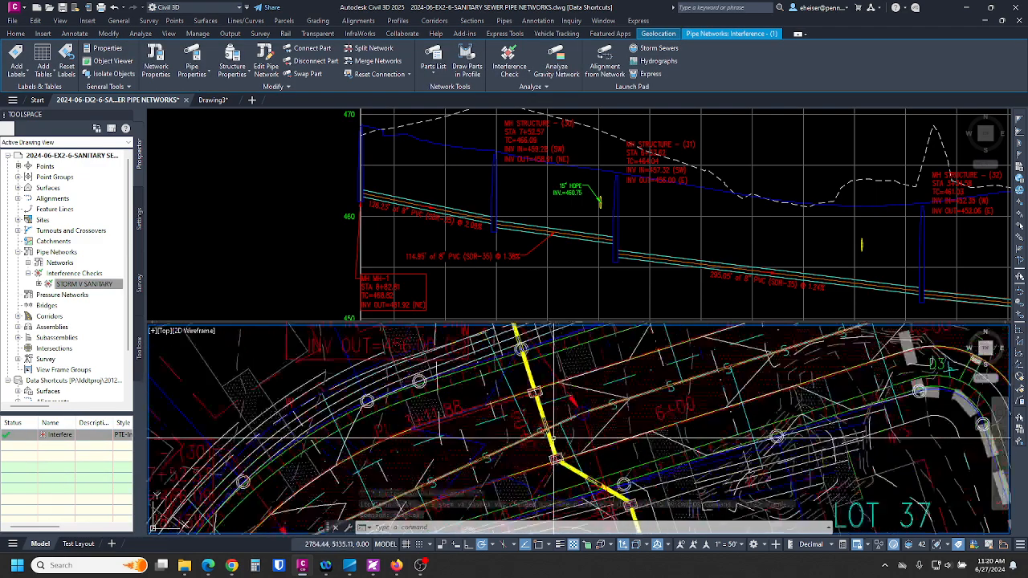
scroll(511, 420, up, 6)
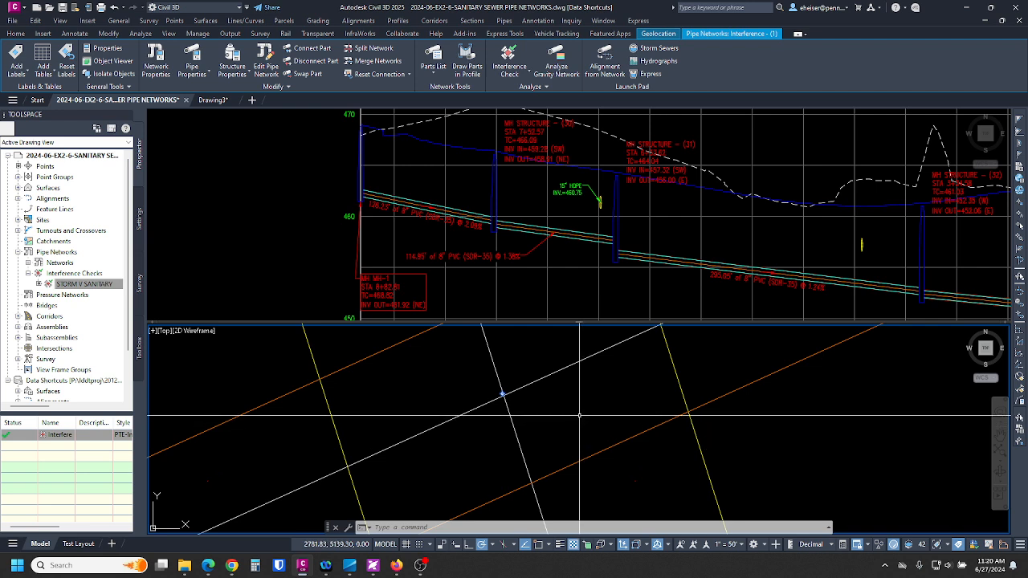
Examine the selected interference marker's size and its position where the storm and sanitary pipe centrelines cross in plan
mouse_move(579, 415)
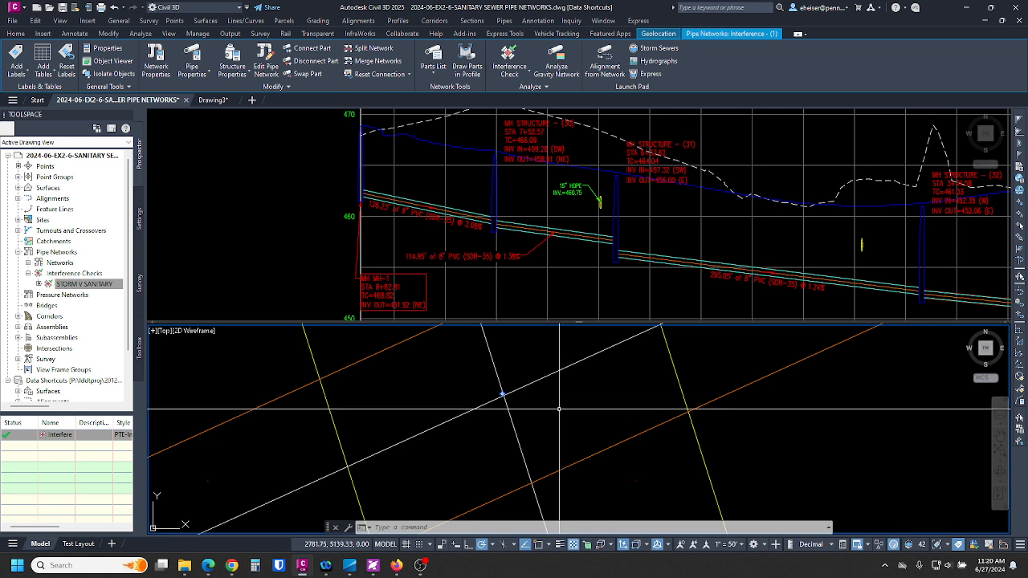
scroll(630, 436, up, 3)
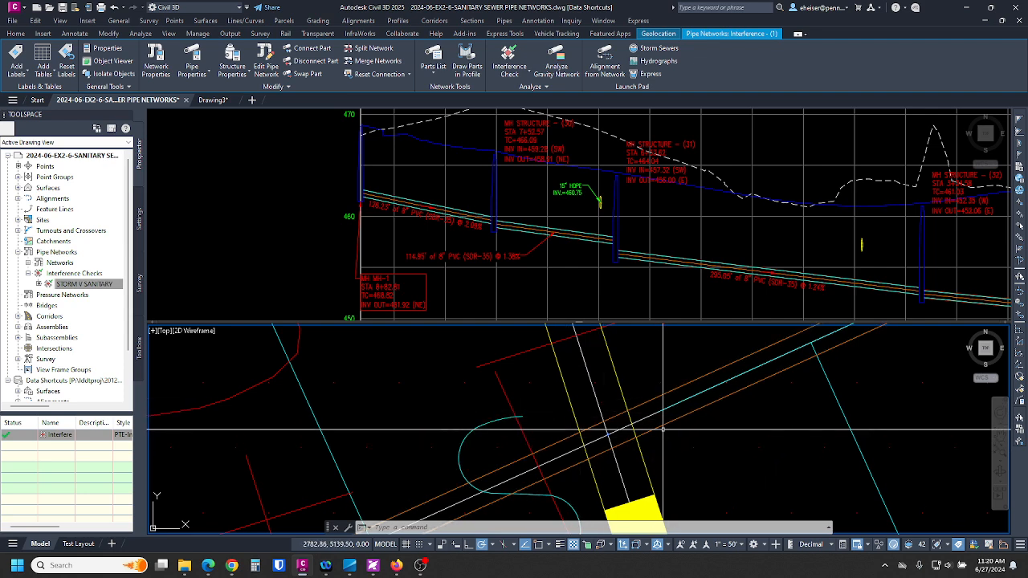
scroll(567, 450, up, 3)
scroll(649, 408, up, 5)
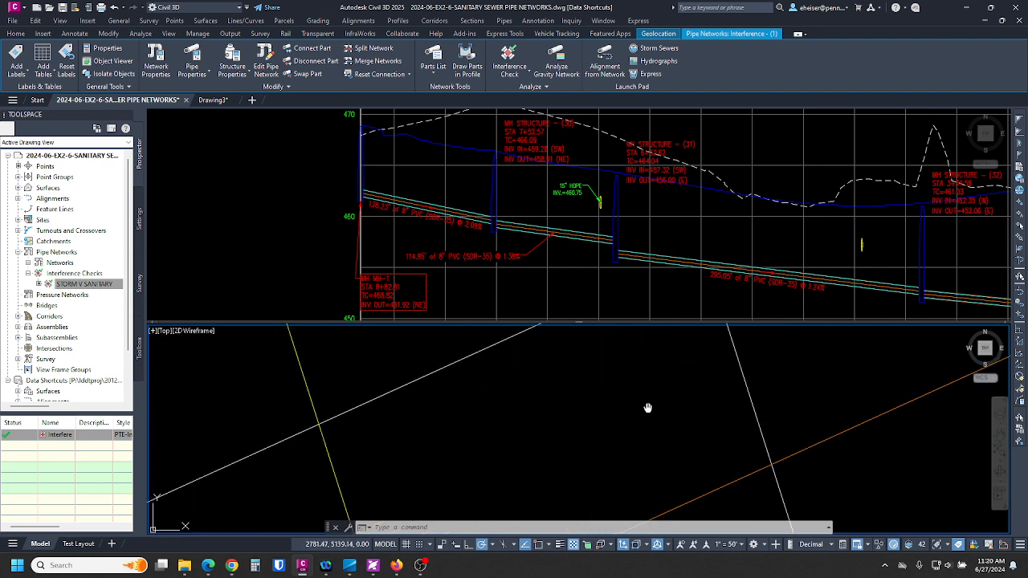
scroll(625, 428, down, 4)
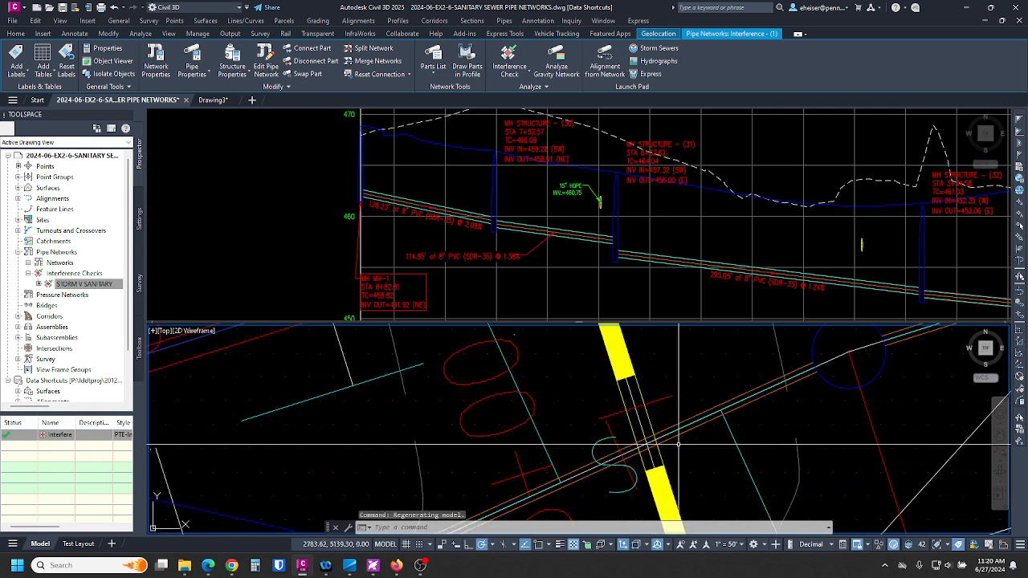
scroll(659, 450, up, 3)
scroll(608, 389, down, 2)
scroll(607, 389, up, 5)
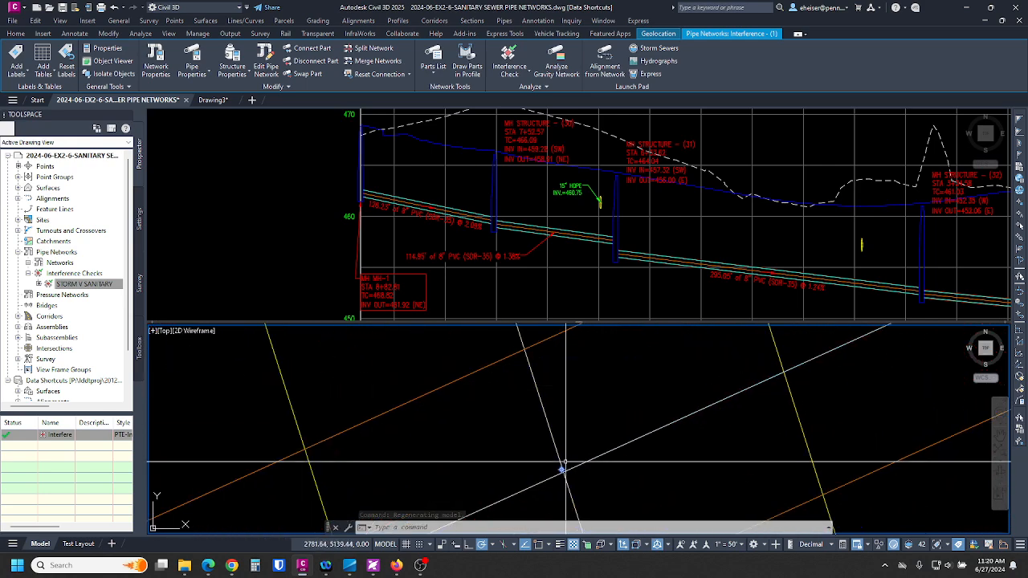
scroll(574, 419, down, 6)
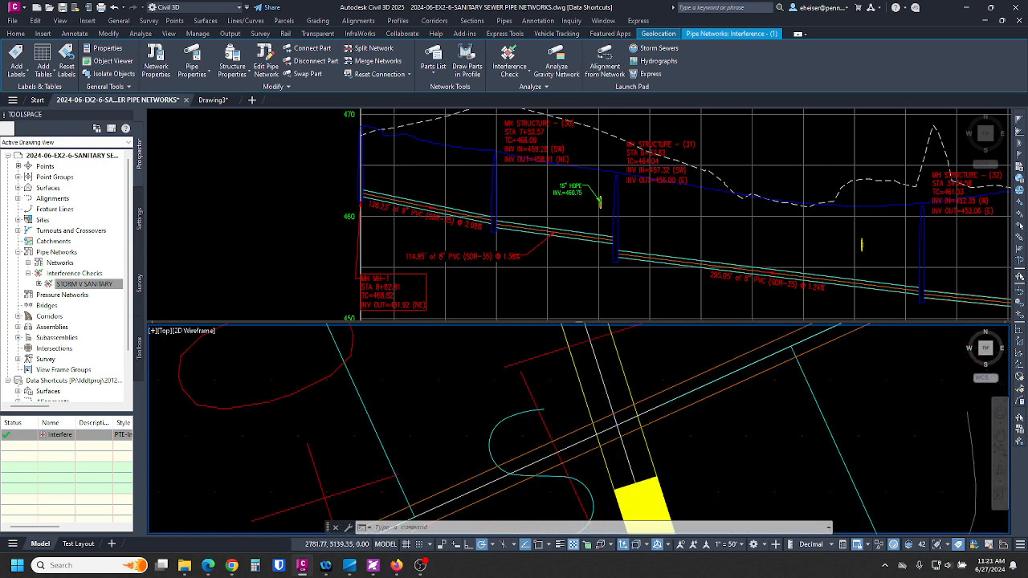
scroll(690, 471, up, 2)
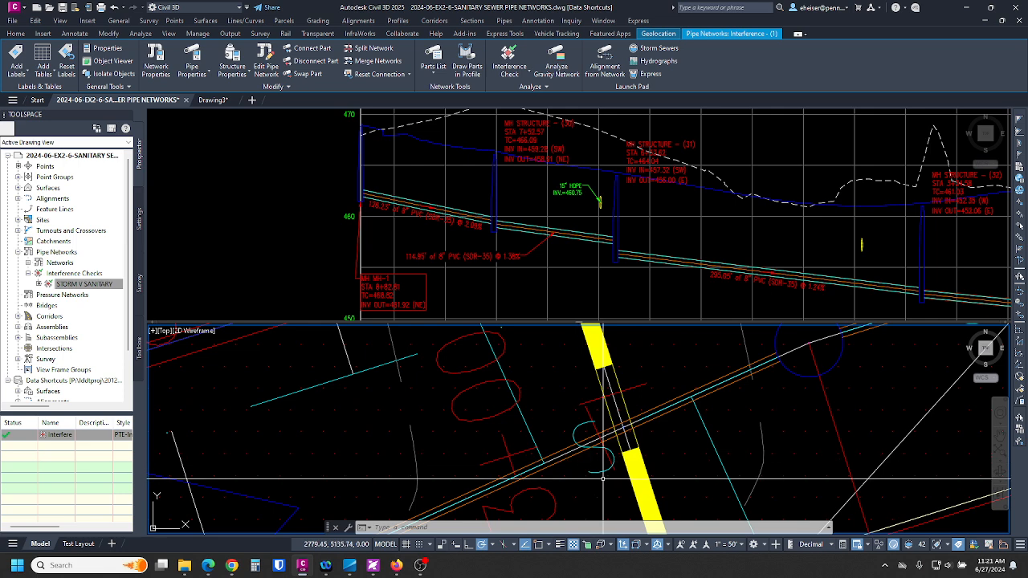
click(660, 439)
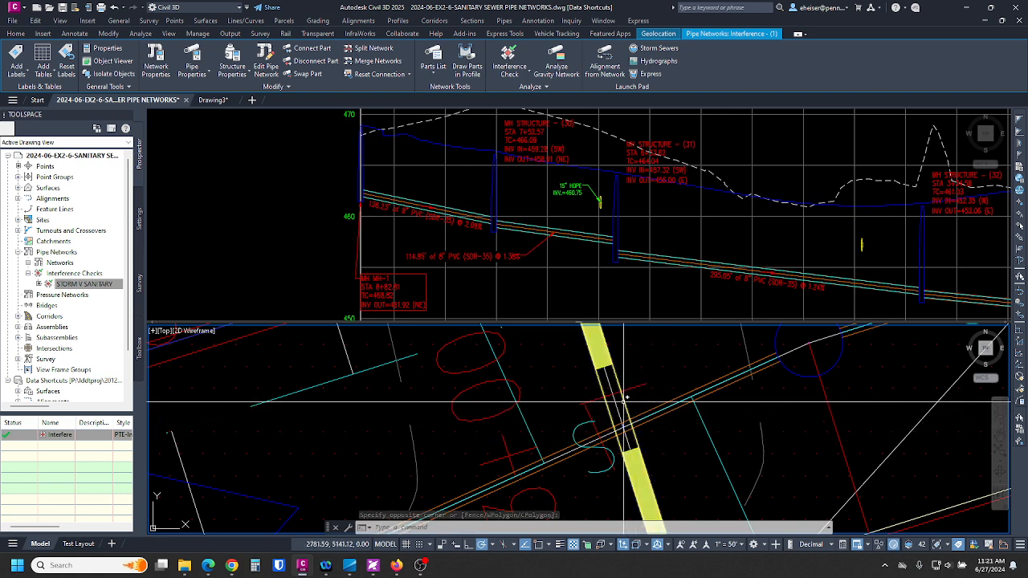
scroll(606, 404, up, 6)
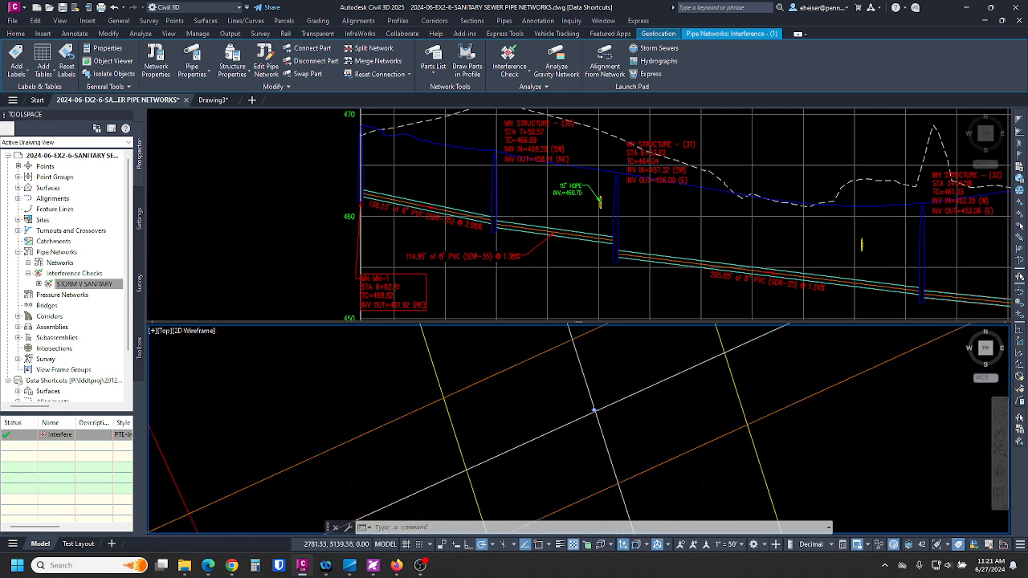
scroll(597, 408, down, 5)
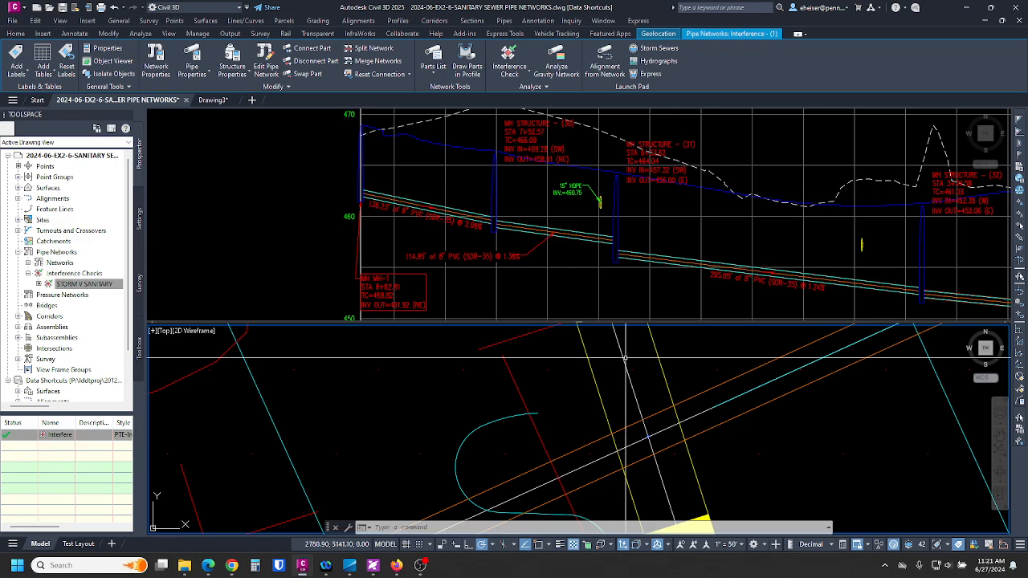
middle_drag(696, 373, 740, 470)
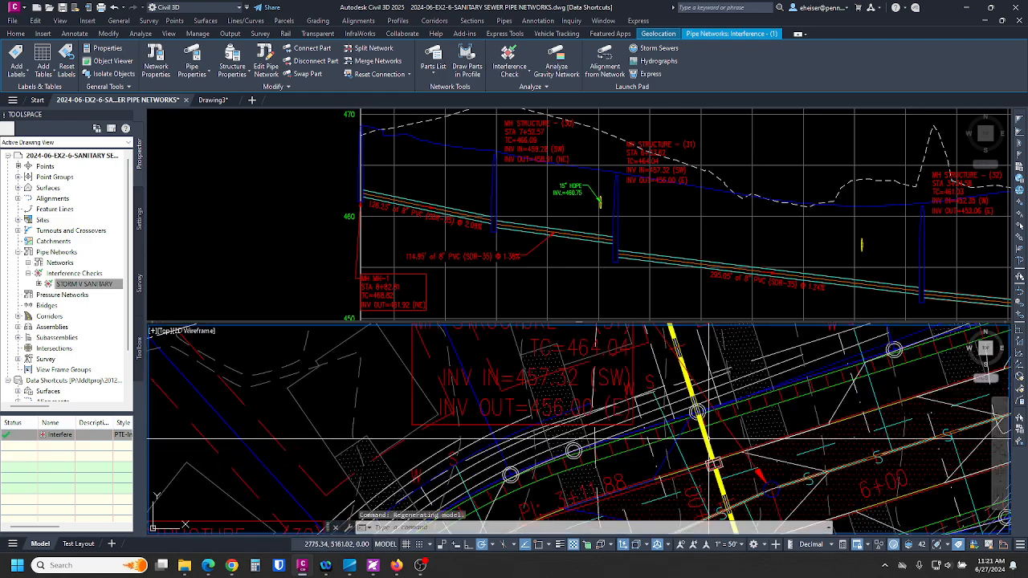
middle_drag(654, 406, 711, 326)
scroll(684, 387, down, 1)
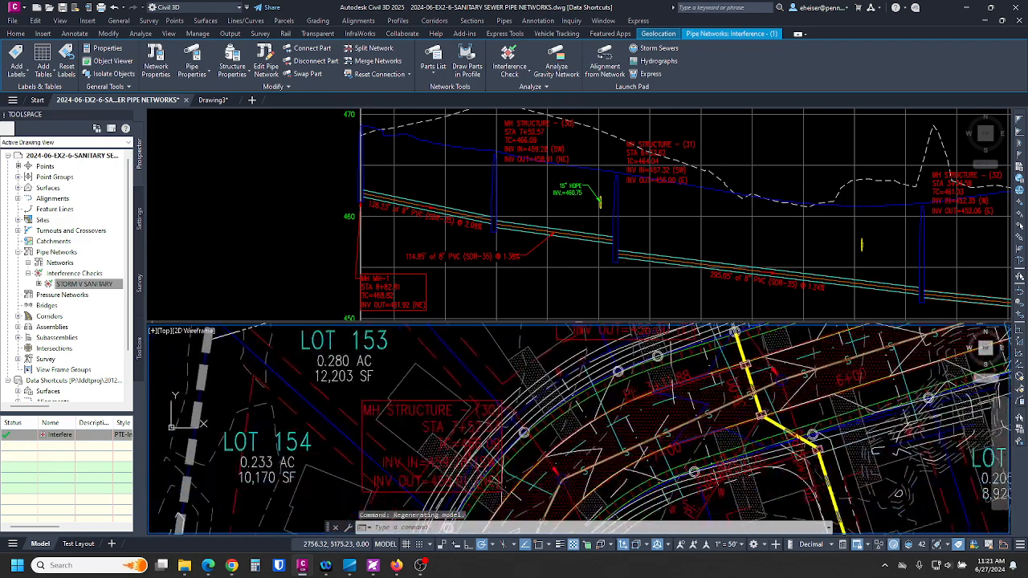
middle_drag(898, 494, 927, 447)
middle_drag(781, 342, 714, 412)
scroll(714, 412, up, 2)
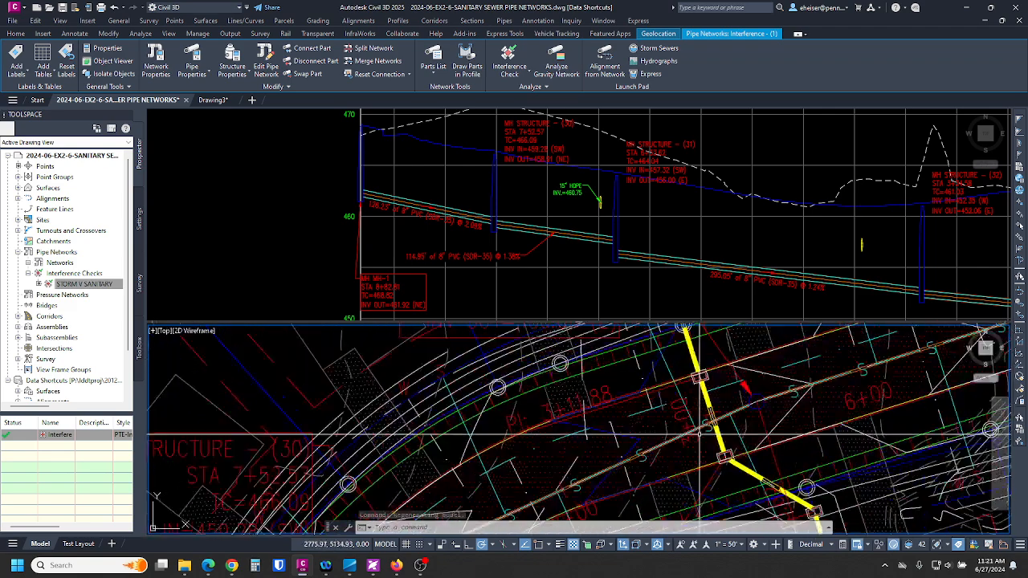
Open the part properties of the 114.95' 8" PVC sanitary pipe that passes below the 15" HDPE storm crossing in the profile
click(739, 194)
middle_drag(876, 251, 893, 280)
scroll(610, 230, up, 5)
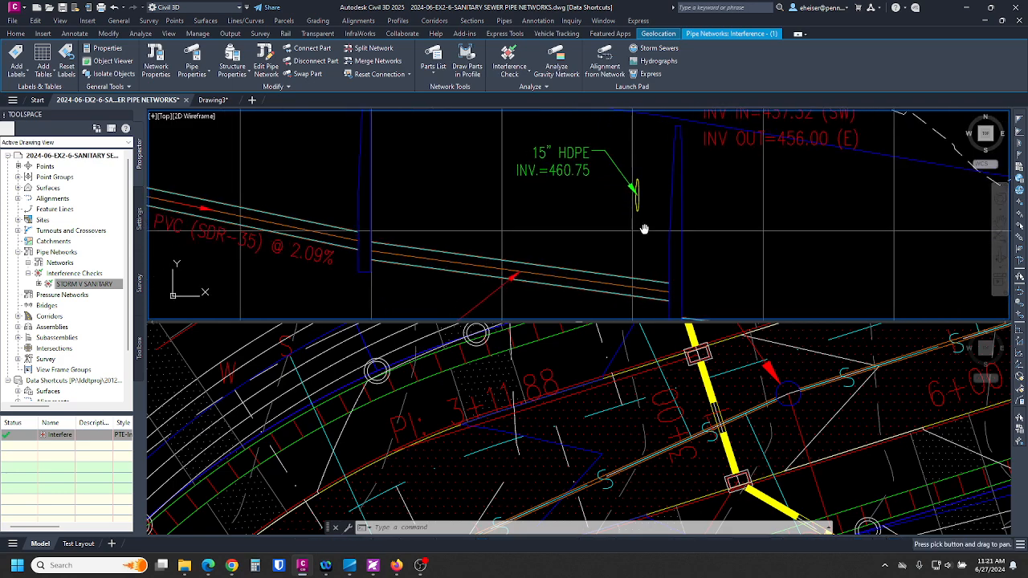
scroll(677, 181, down, 4)
scroll(656, 219, up, 4)
key(Escape)
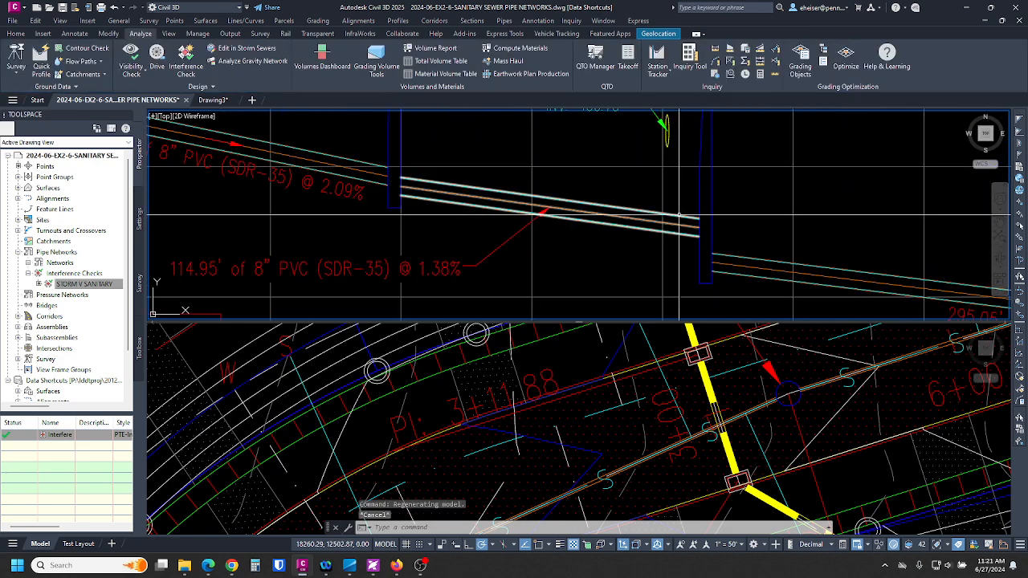
click(666, 214)
scroll(667, 253, down, 2)
right_click(658, 220)
click(707, 347)
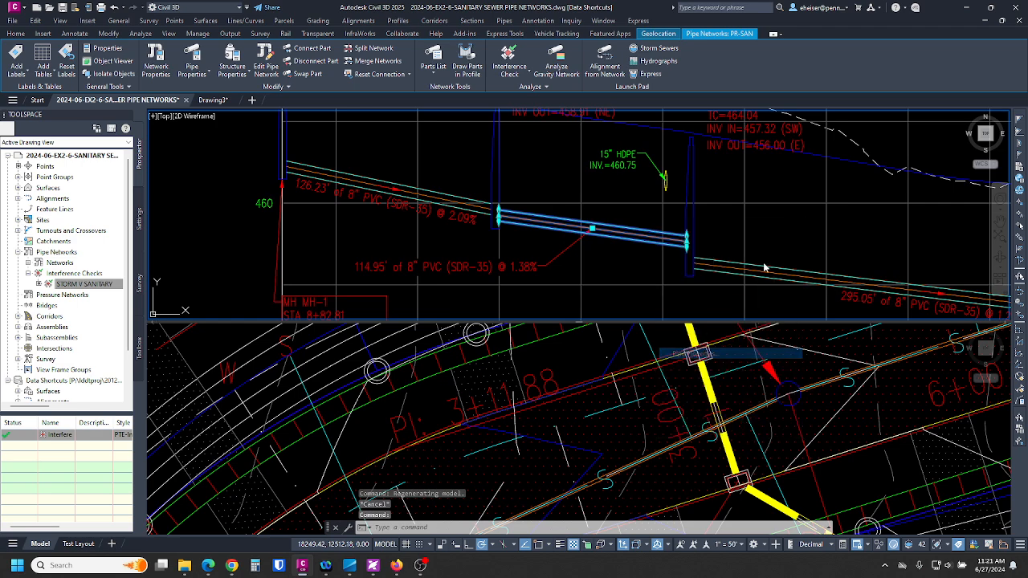
click(397, 185)
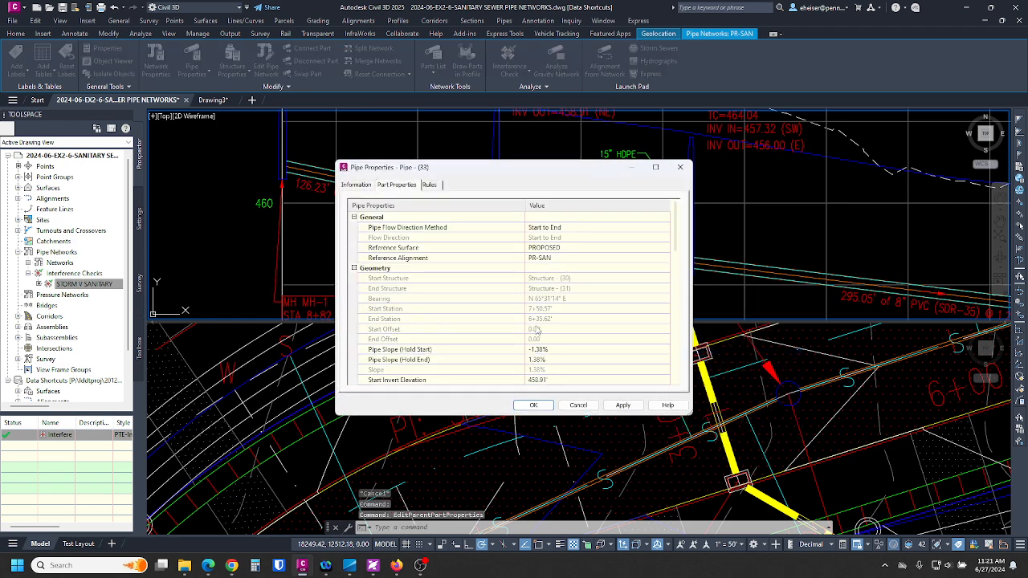
Set the sanitary pipe's slope to -3.00% while holding its start, accept the properties and deselect the pipe
click(550, 351)
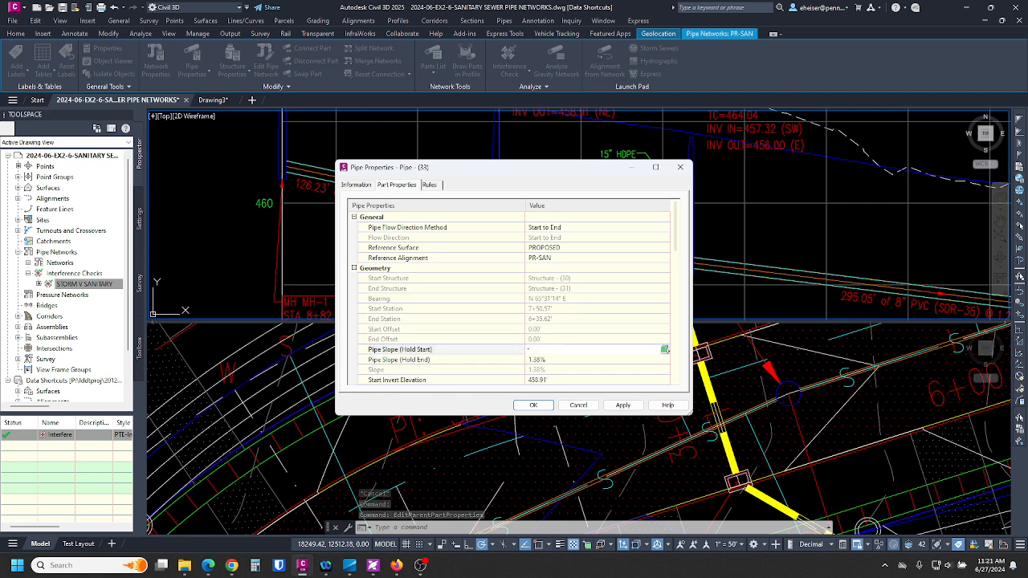
text(-3)
key(Return)
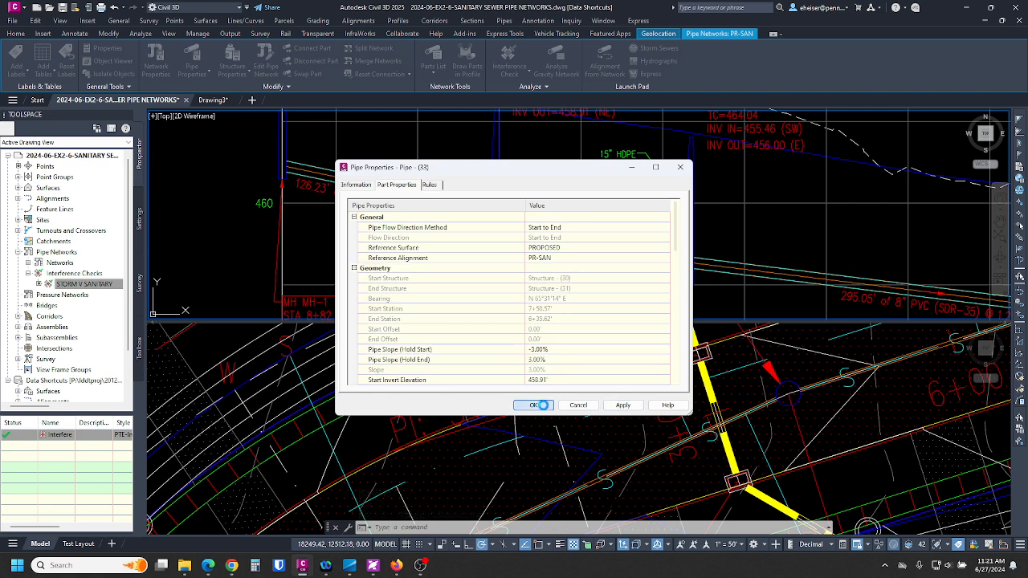
click(532, 404)
key(Escape)
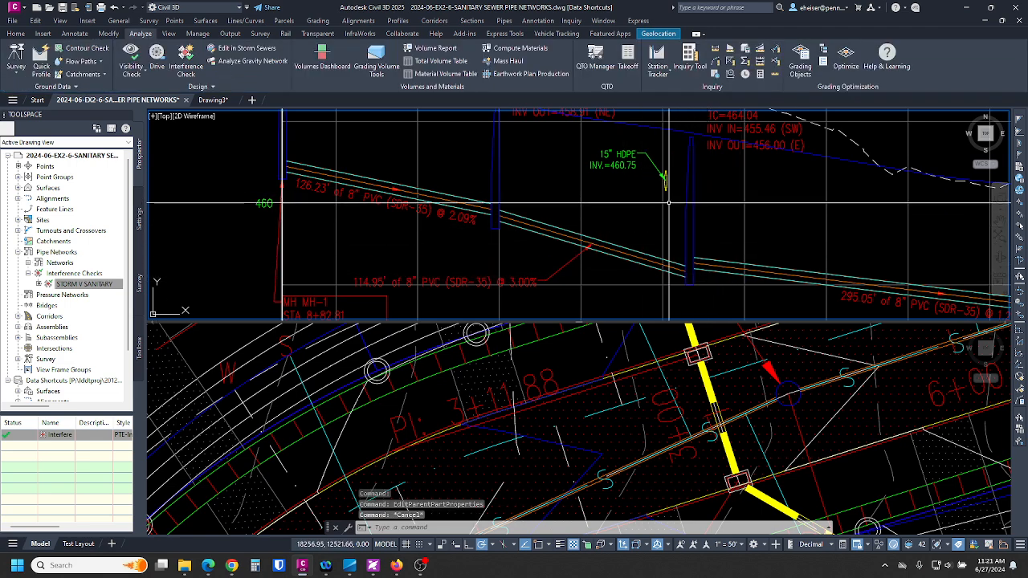
Rerun the STORM V SANITARY interference check and review the storm and sanitary crossing in plan and profile
right_click(78, 285)
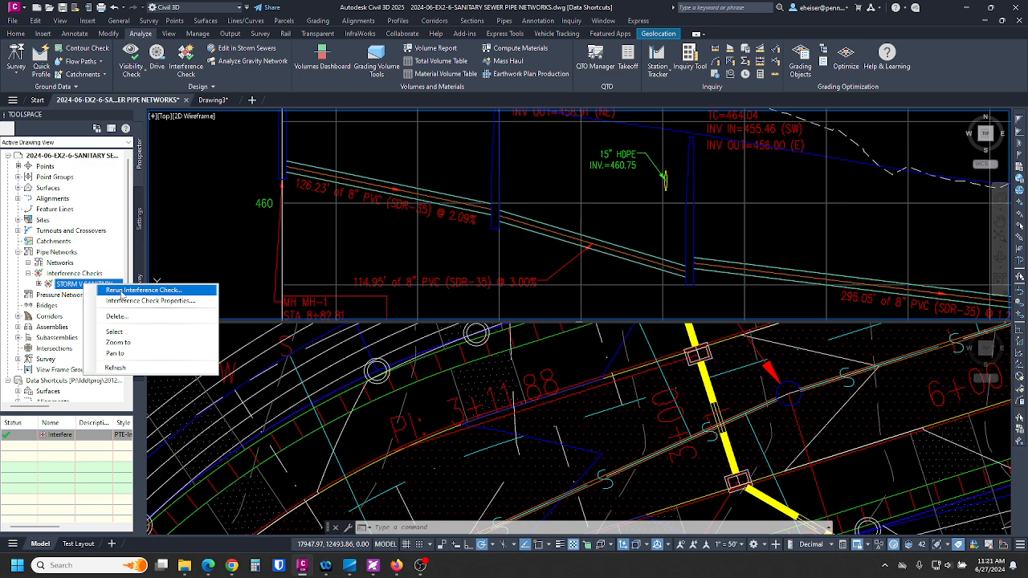
click(106, 290)
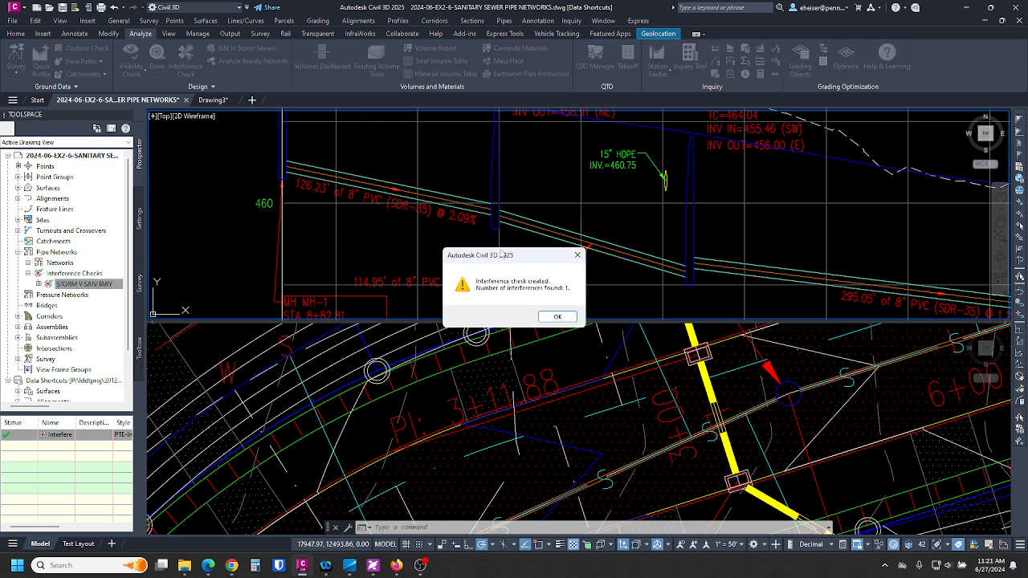
click(558, 316)
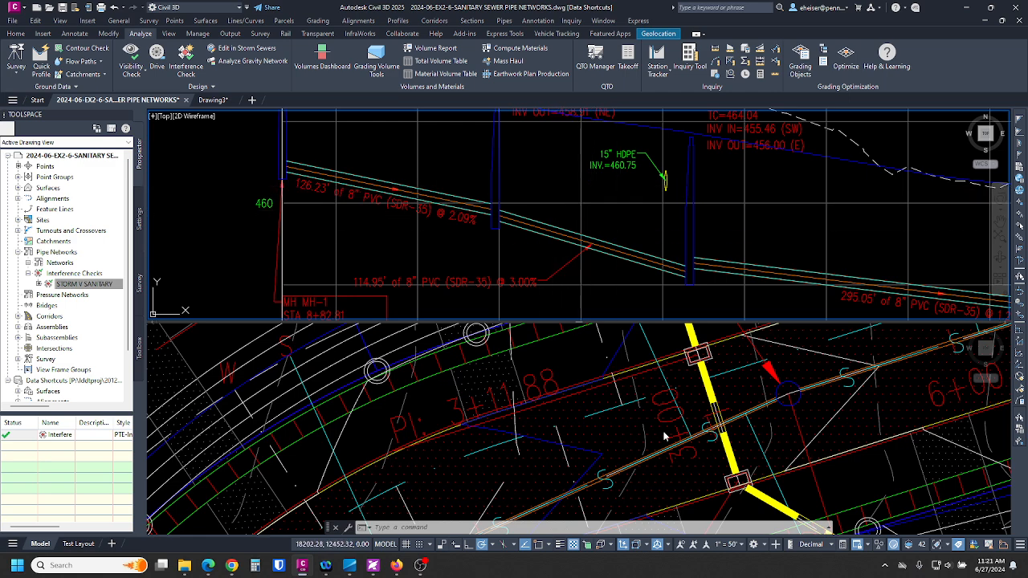
click(719, 437)
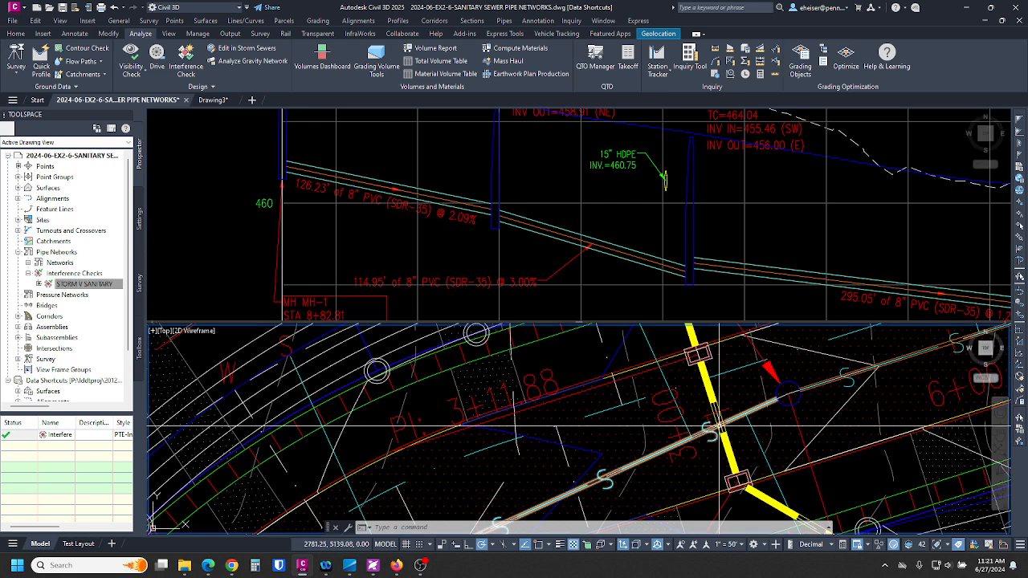
click(771, 228)
click(769, 229)
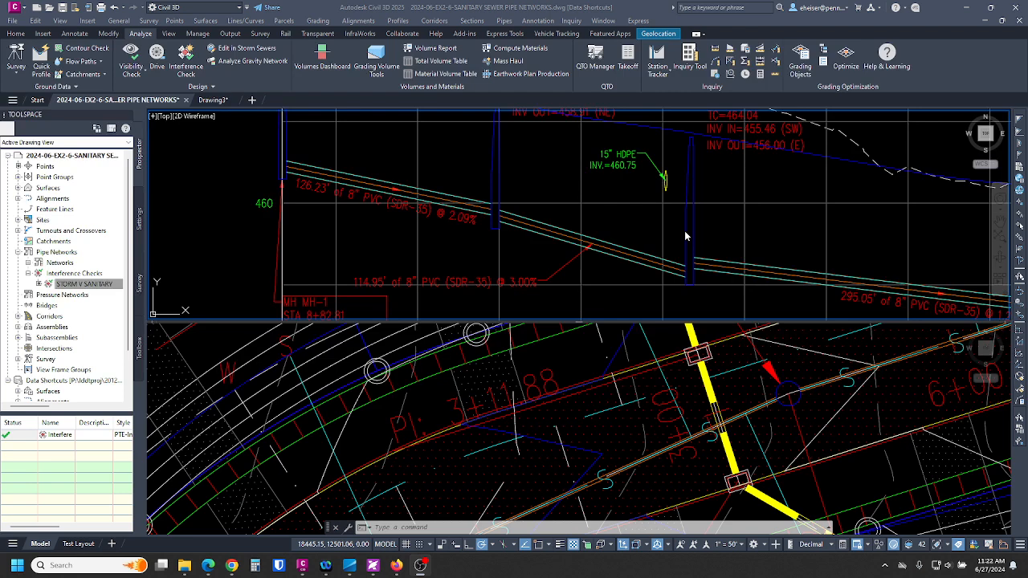
middle_drag(653, 128, 650, 152)
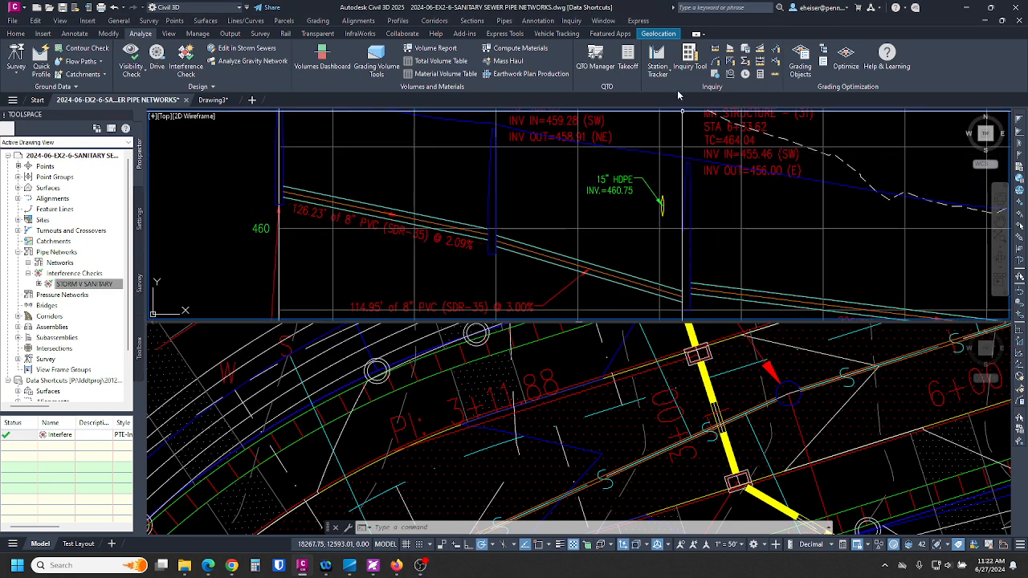